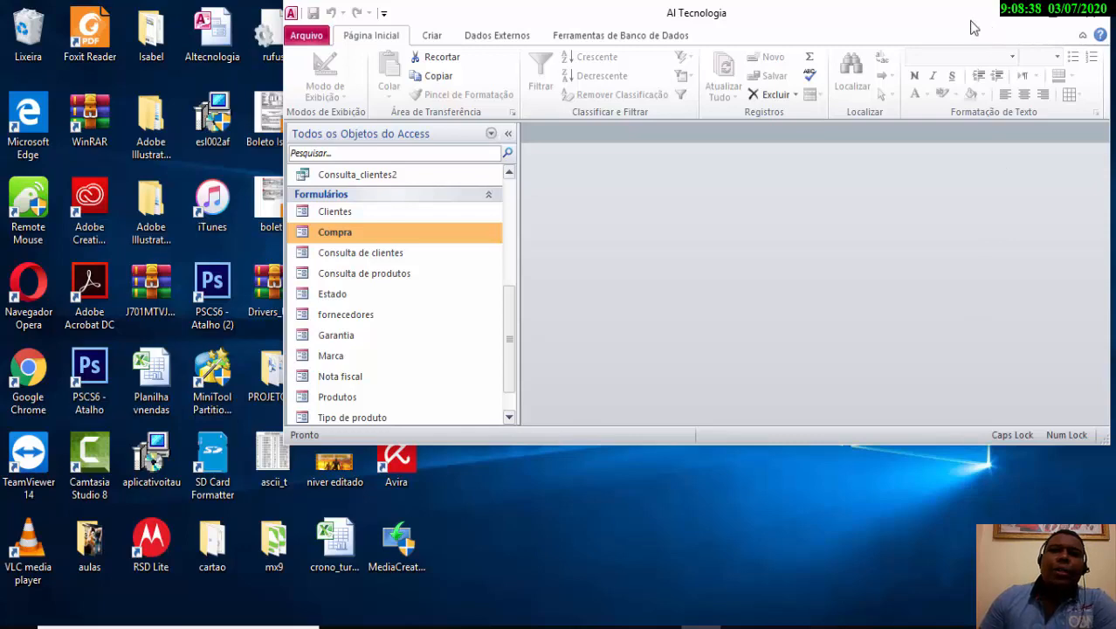
# Maximize the AI Tecnologia database window.
pyautogui.doubleClick(951, 24)
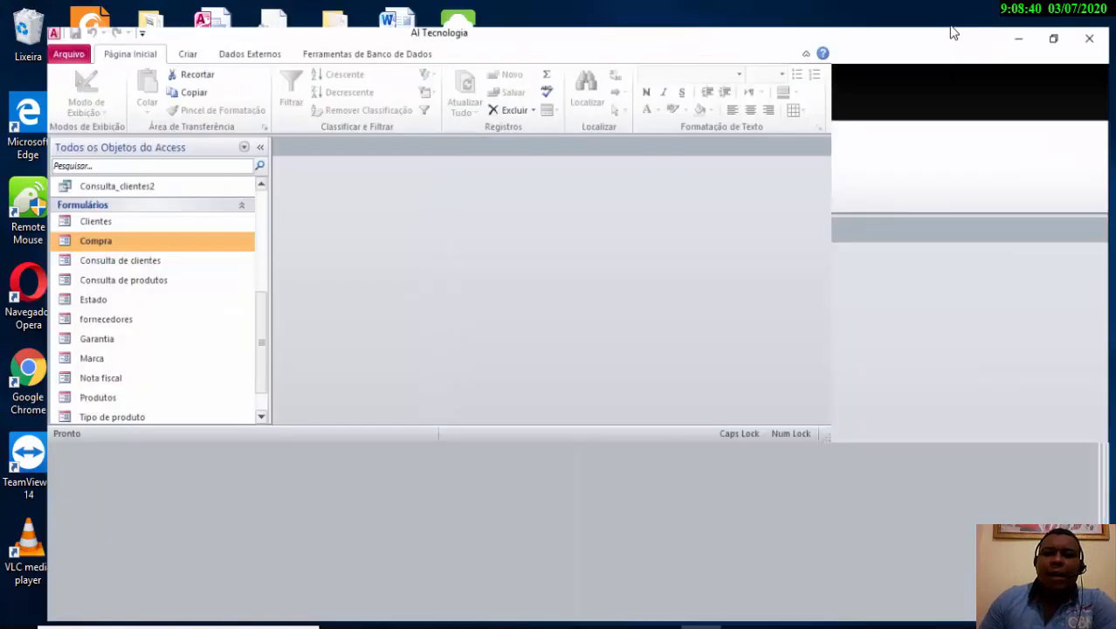
pyautogui.press('XF86MonBrightnessUp')
pyautogui.press('XF86MonBrightnessUp')
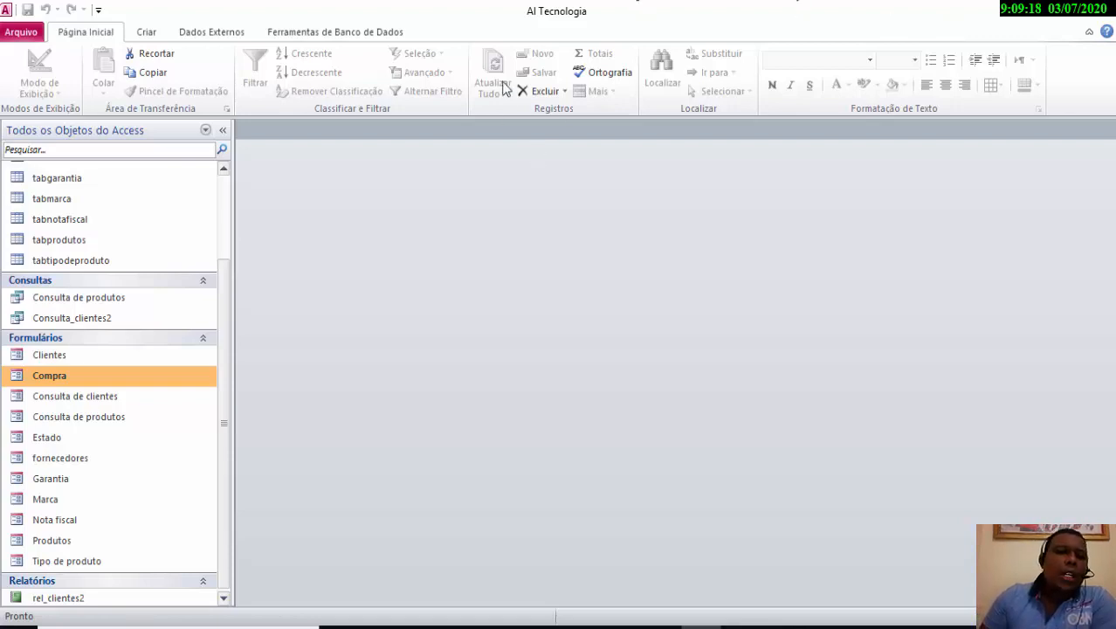
pyautogui.scroll(-1, 72, 383)
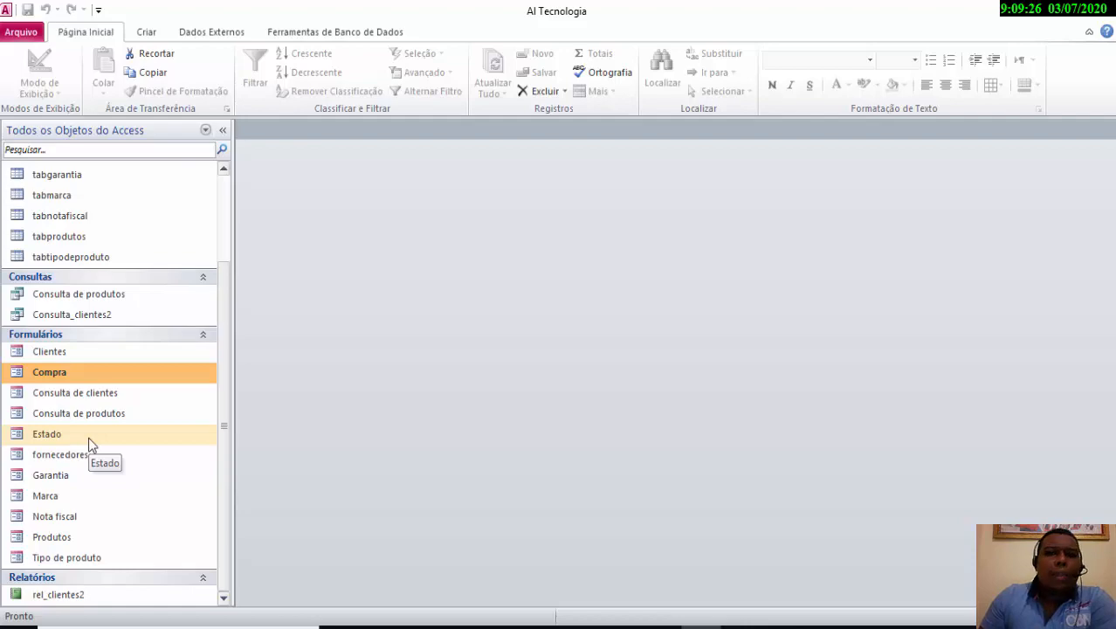
# Open the Clientes and Compra forms one after the other to review their fields, closing each.
pyautogui.doubleClick(52, 353)
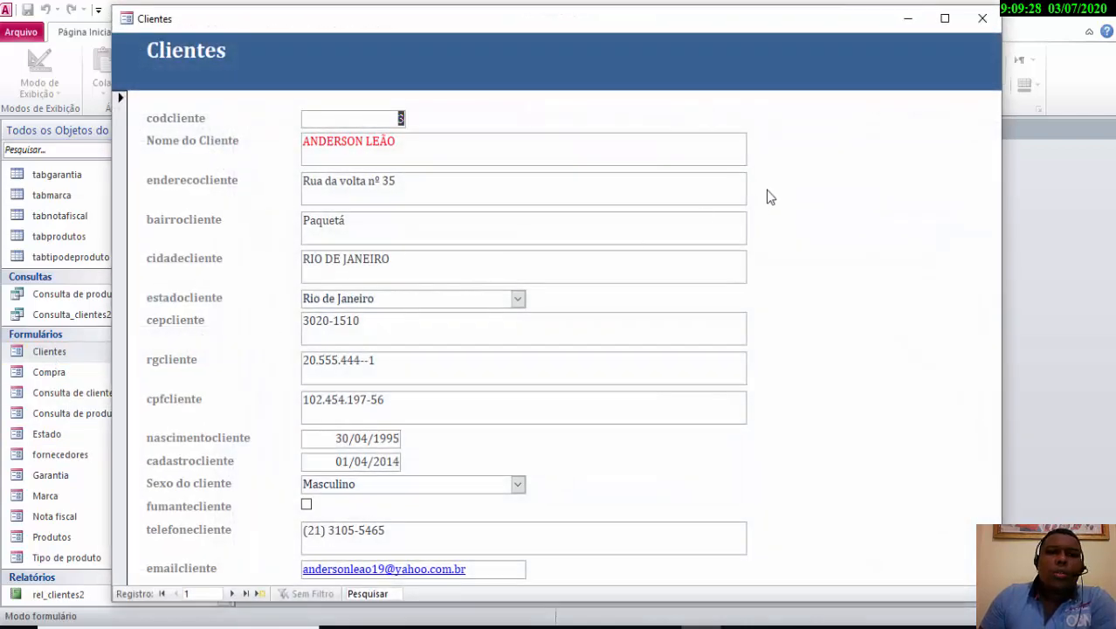
pyautogui.click(984, 17)
pyautogui.click(46, 377)
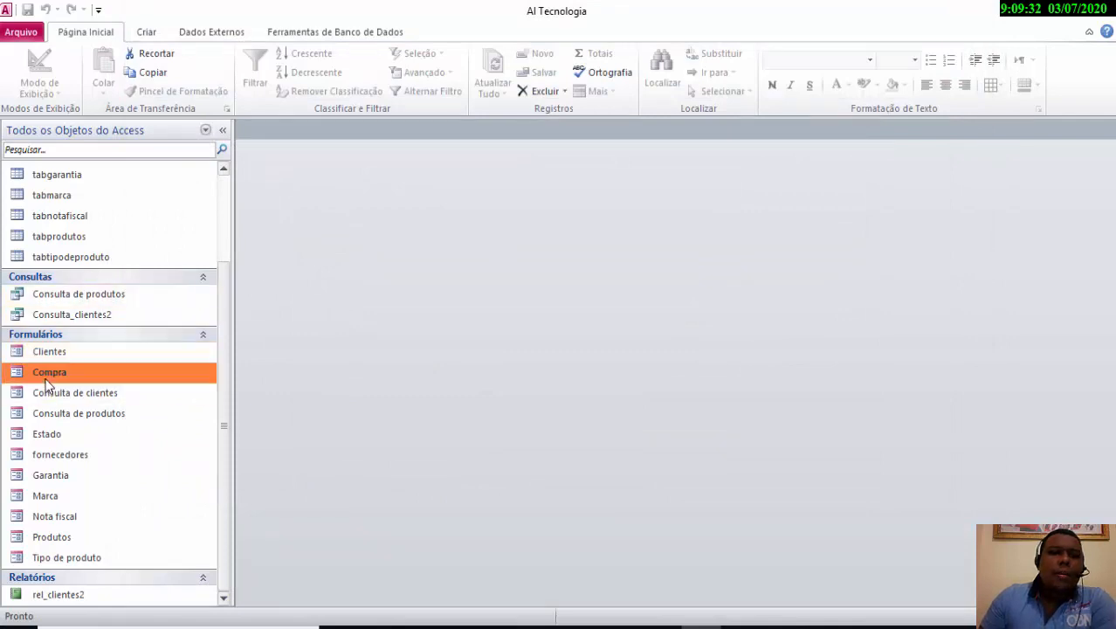
pyautogui.doubleClick(102, 372)
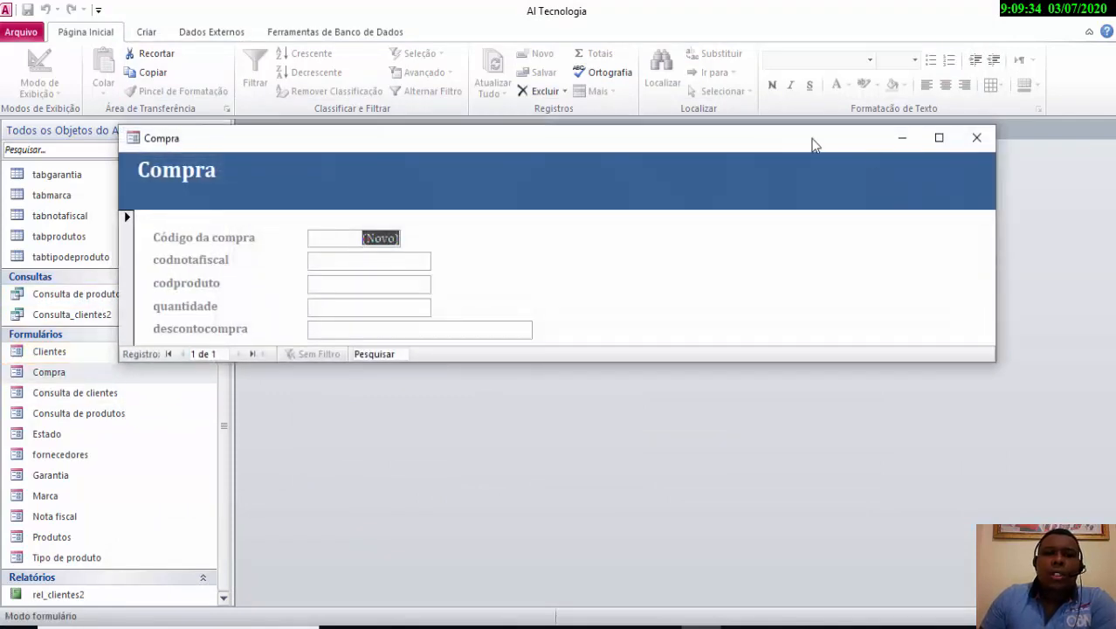
pyautogui.click(966, 141)
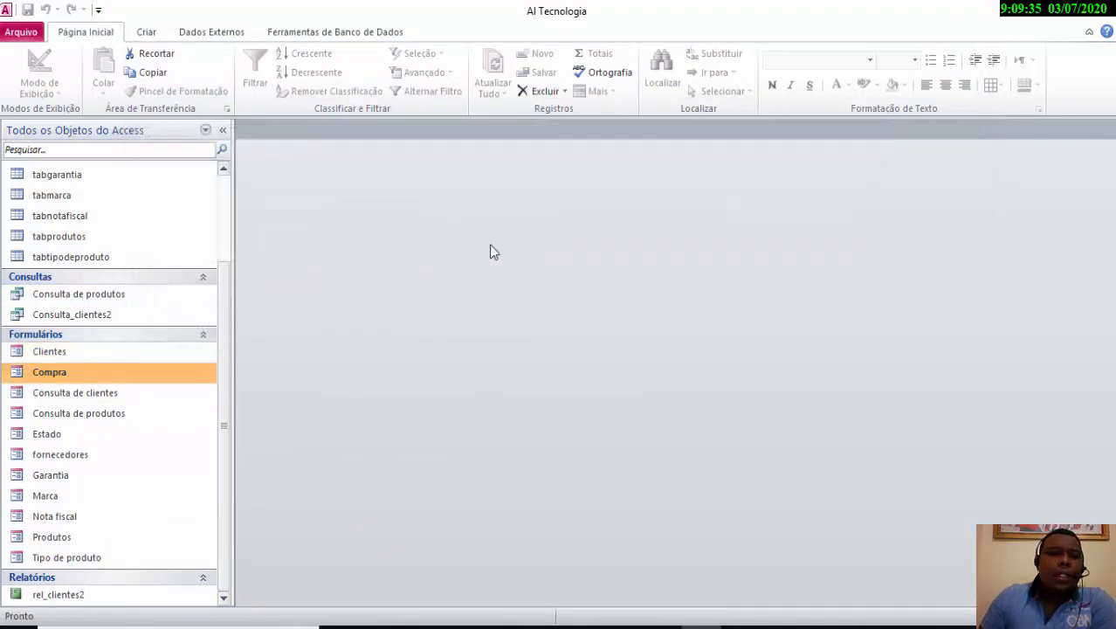
# Open the Consulta de clientes and Consulta de produtos forms with blank search parameters to review them, closing each.
pyautogui.doubleClick(106, 392)
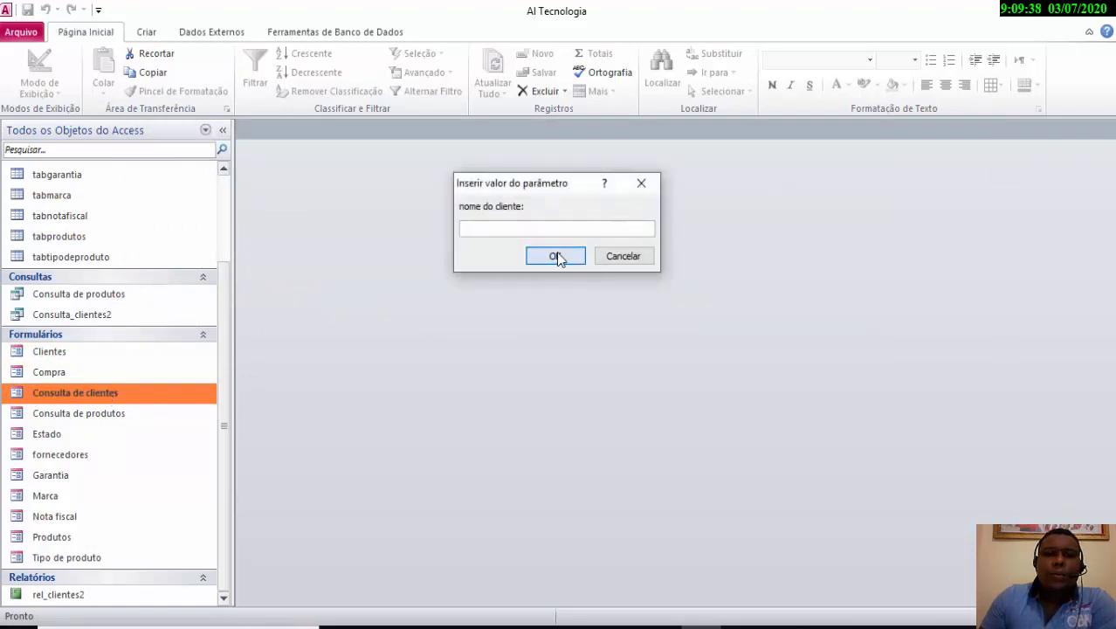
pyautogui.click(554, 255)
pyautogui.click(975, 14)
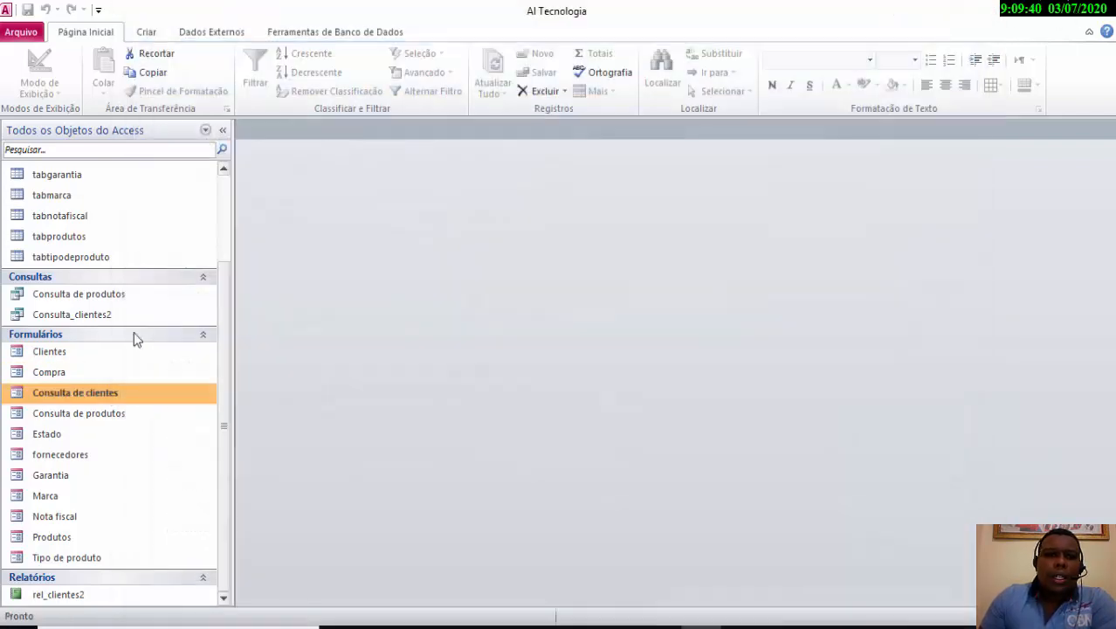
pyautogui.click(17, 414)
pyautogui.doubleClick(18, 415)
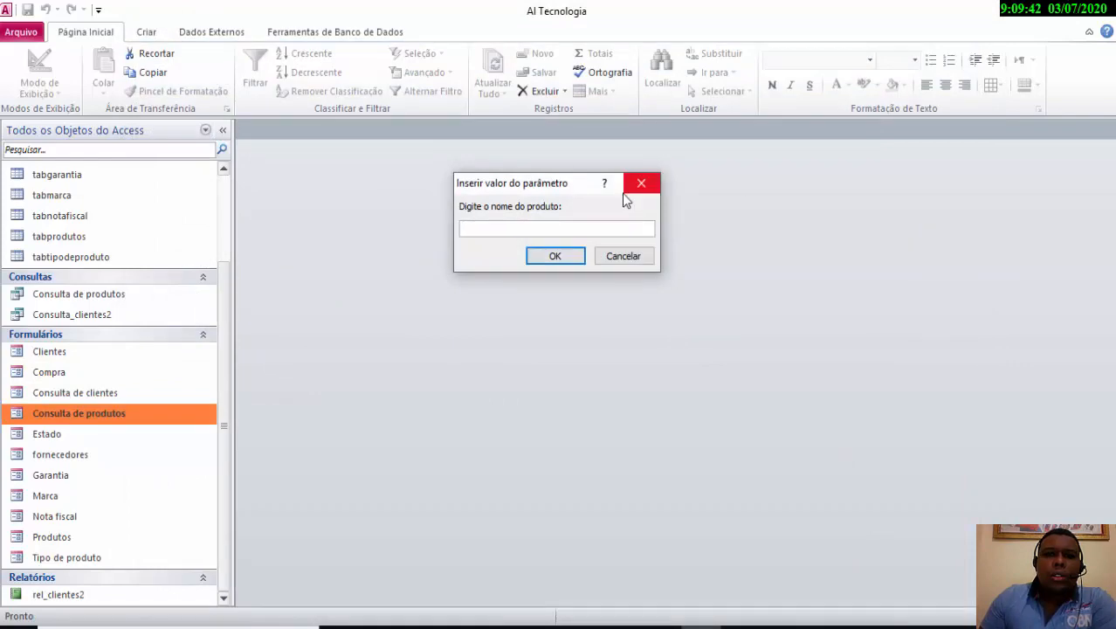
pyautogui.click(560, 266)
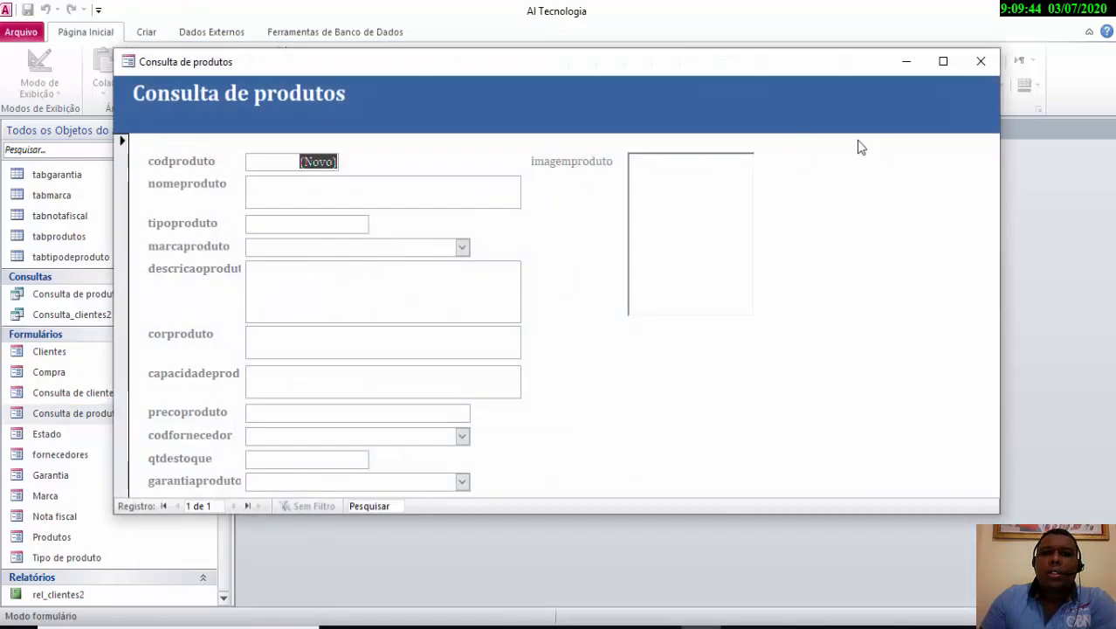
pyautogui.click(979, 61)
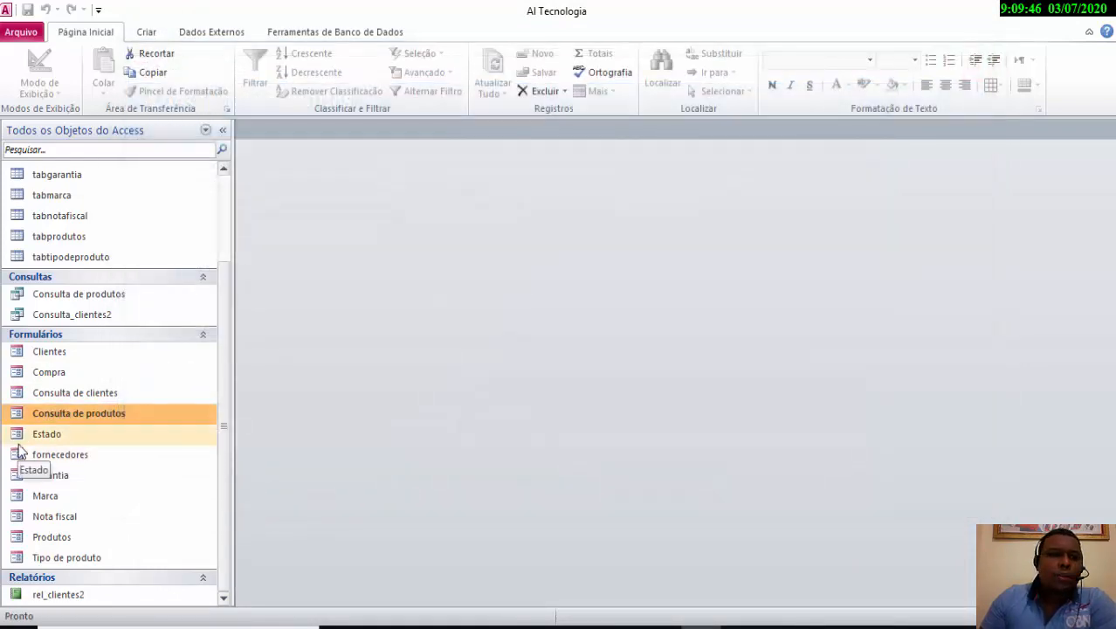
# Review the Estado, fornecedores and Garantia forms one after the other, closing each.
pyautogui.doubleClick(19, 434)
pyautogui.click(864, 156)
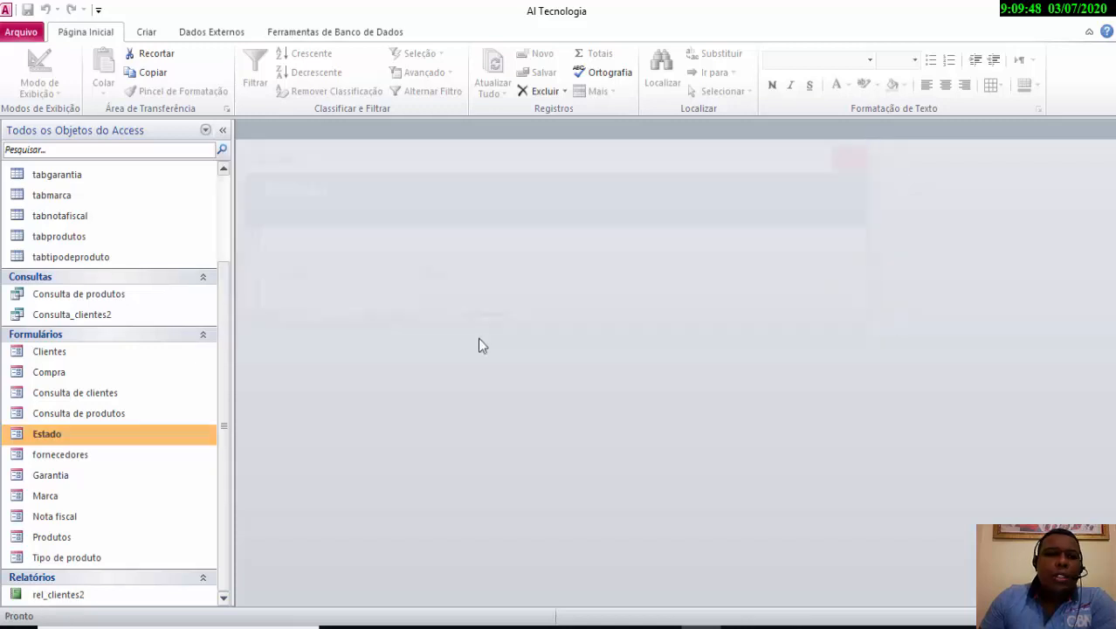
pyautogui.doubleClick(138, 456)
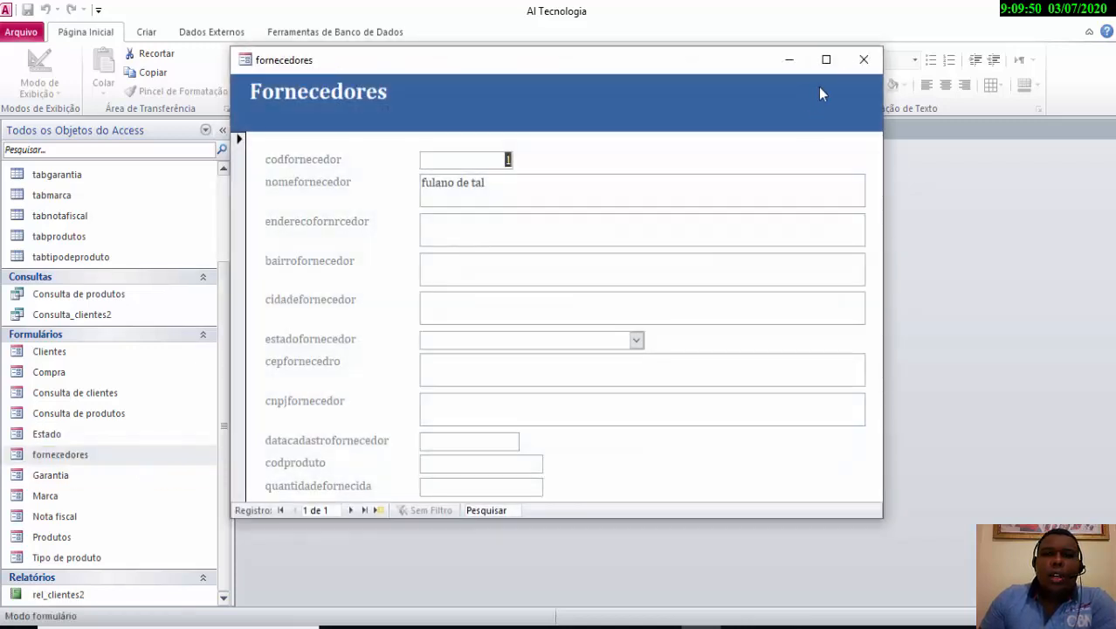
pyautogui.click(864, 60)
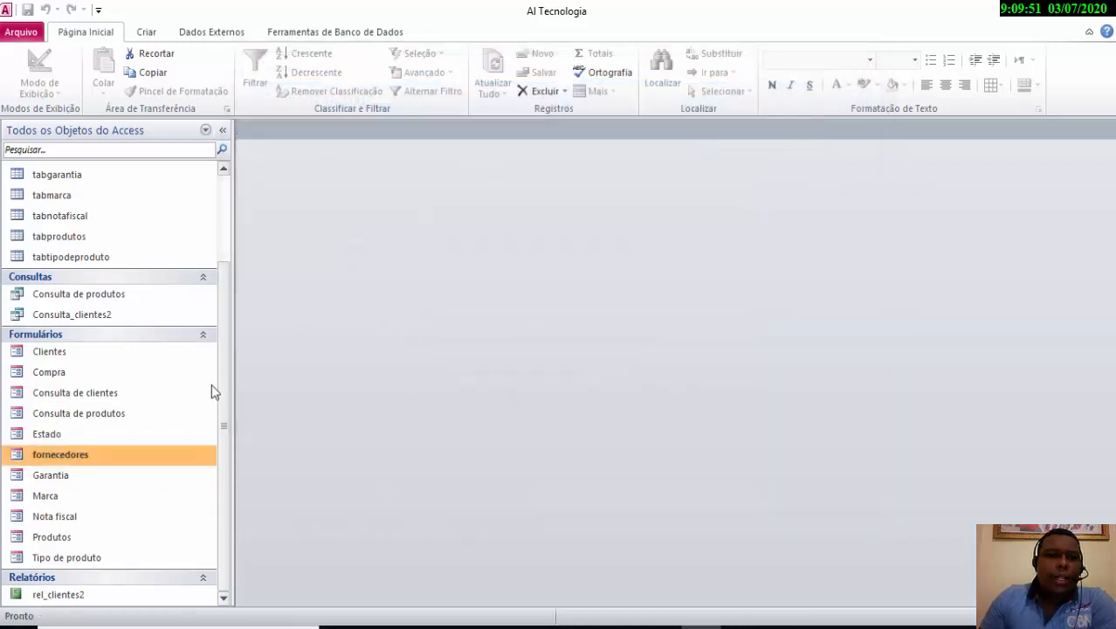
pyautogui.doubleClick(131, 473)
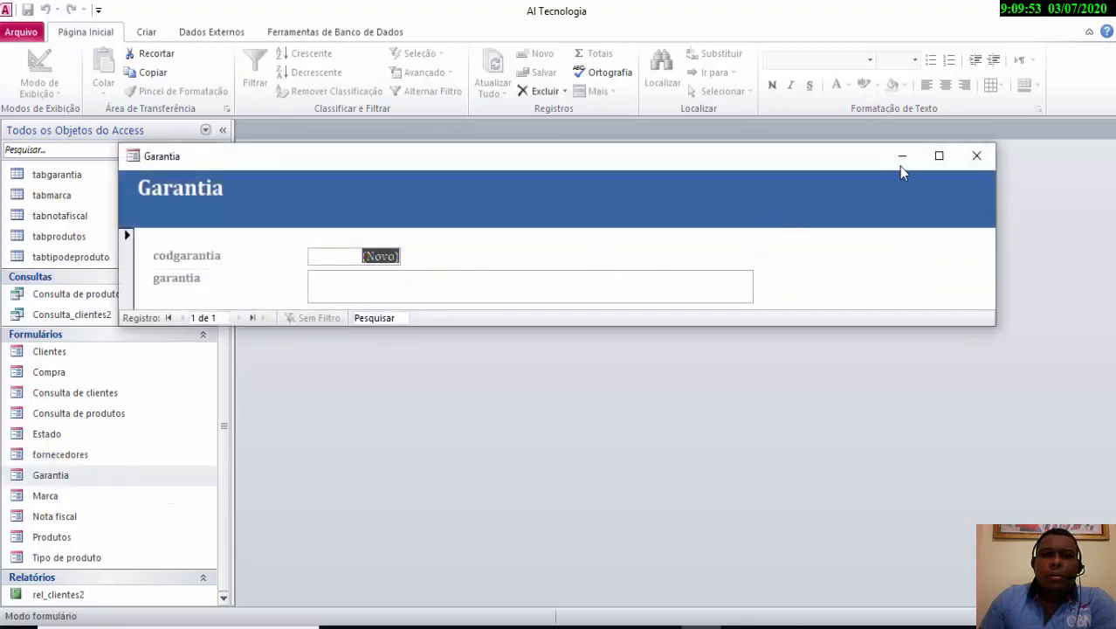
pyautogui.click(977, 156)
# Review the Marca and Nota fiscal forms, closing each one after viewing it.
pyautogui.click(37, 496)
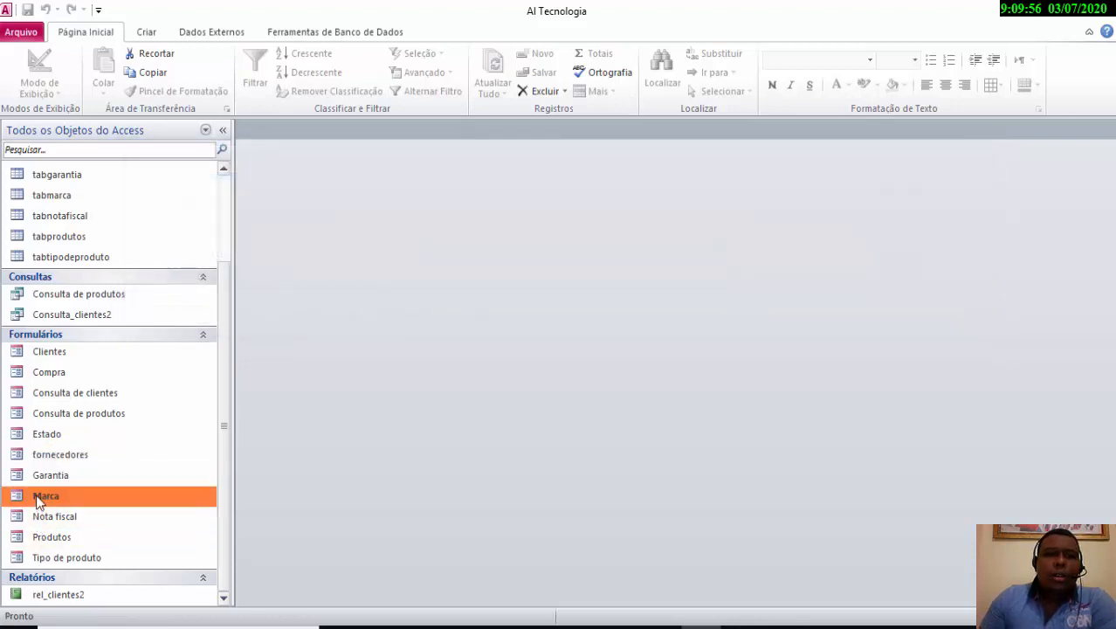
pyautogui.doubleClick(37, 496)
pyautogui.click(978, 158)
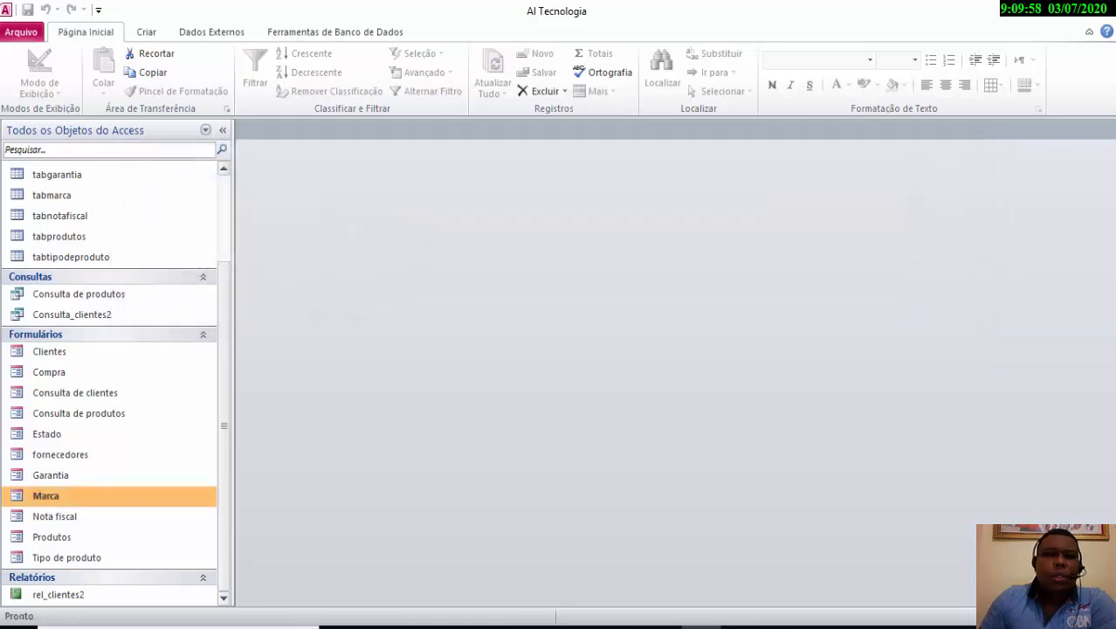
pyautogui.doubleClick(53, 516)
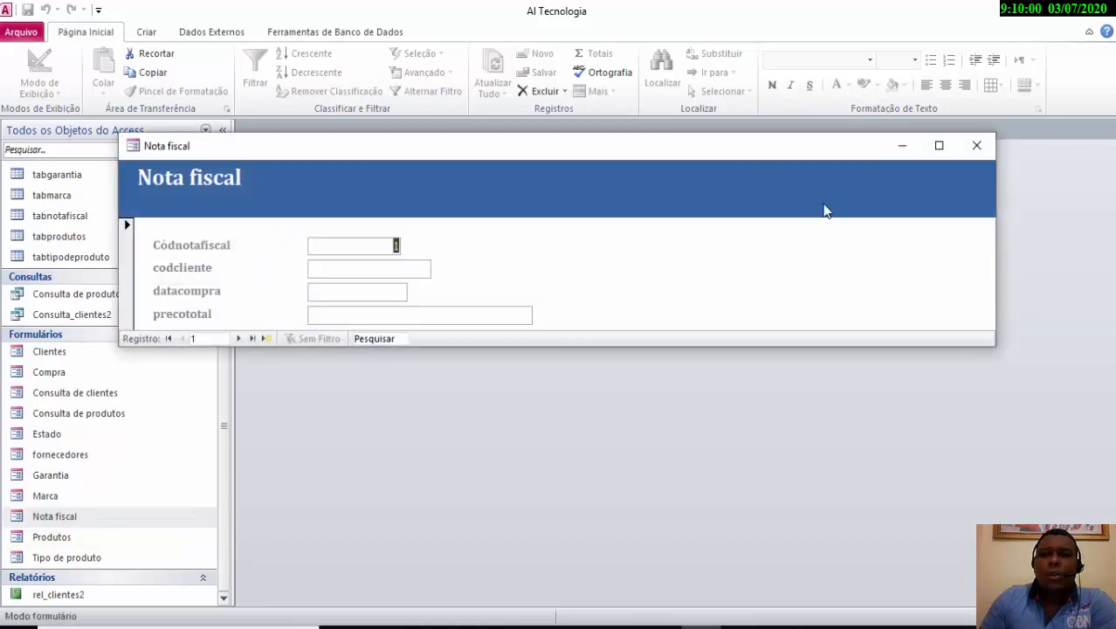
pyautogui.click(976, 145)
# Review the Produtos and Tipo de produto forms, closing each one after viewing it.
pyautogui.click(86, 539)
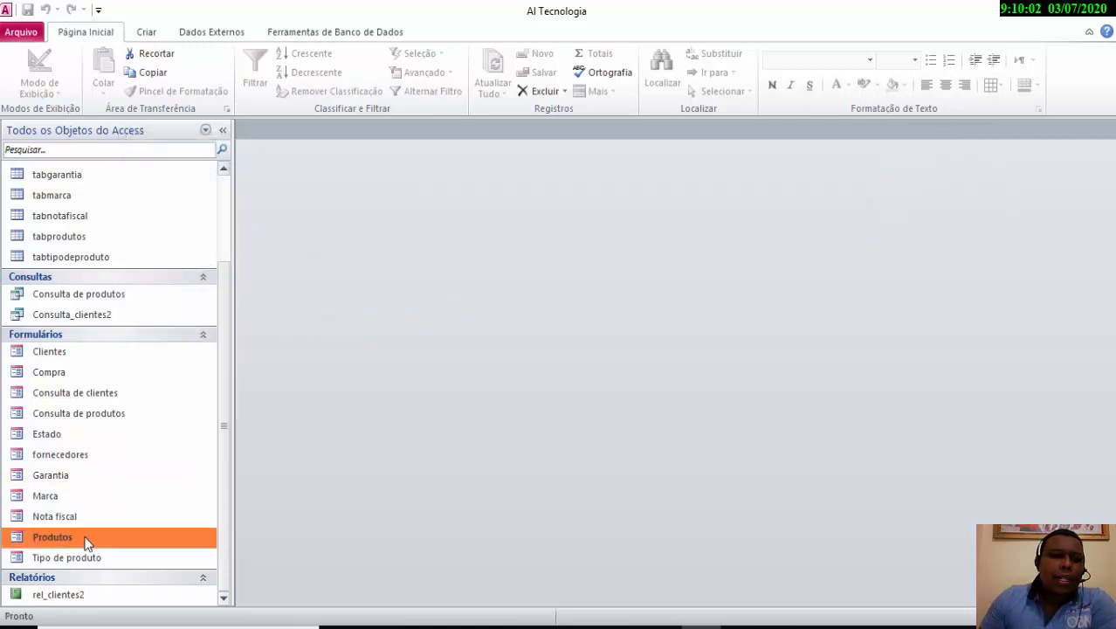
pyautogui.doubleClick(85, 539)
pyautogui.click(977, 61)
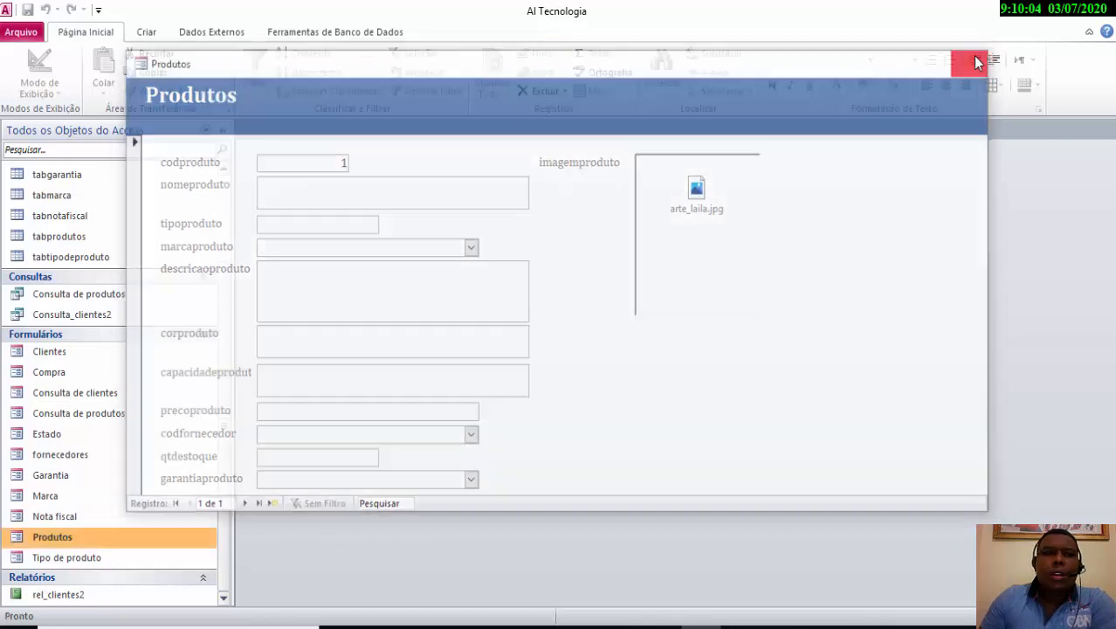
pyautogui.click(54, 557)
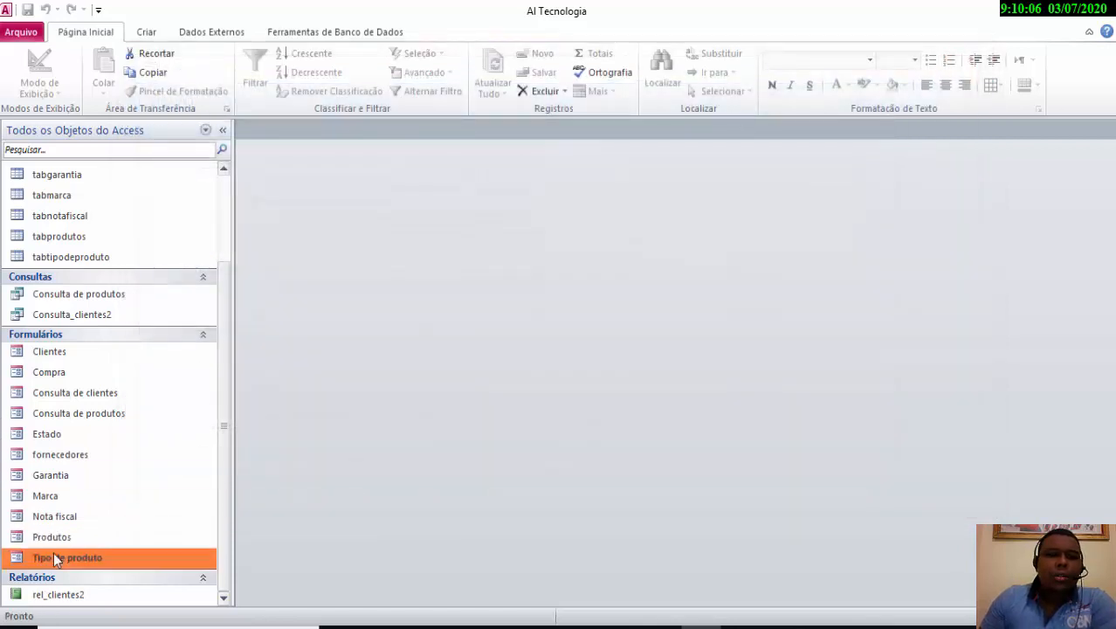
pyautogui.doubleClick(53, 555)
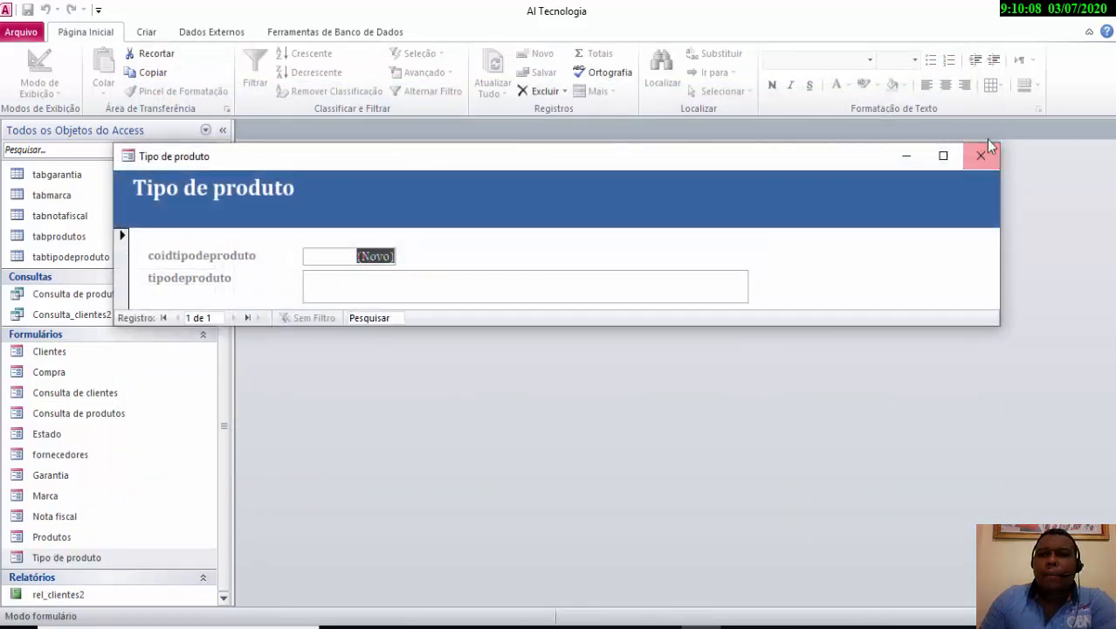
pyautogui.click(982, 156)
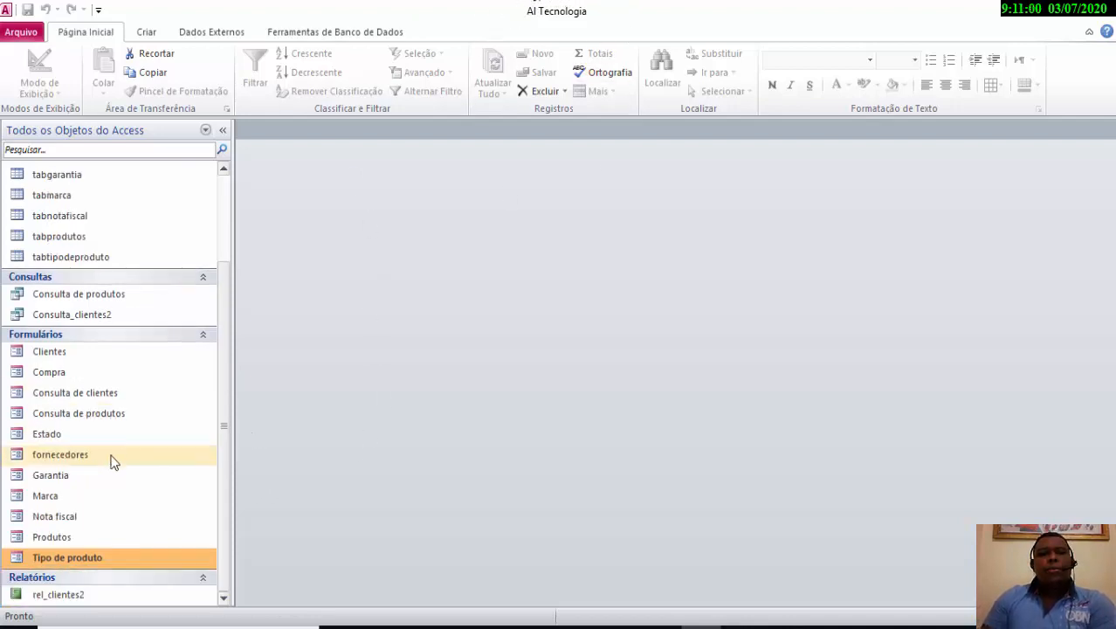
# Create a new blank form and close its list of available fields.
pyautogui.click(156, 33)
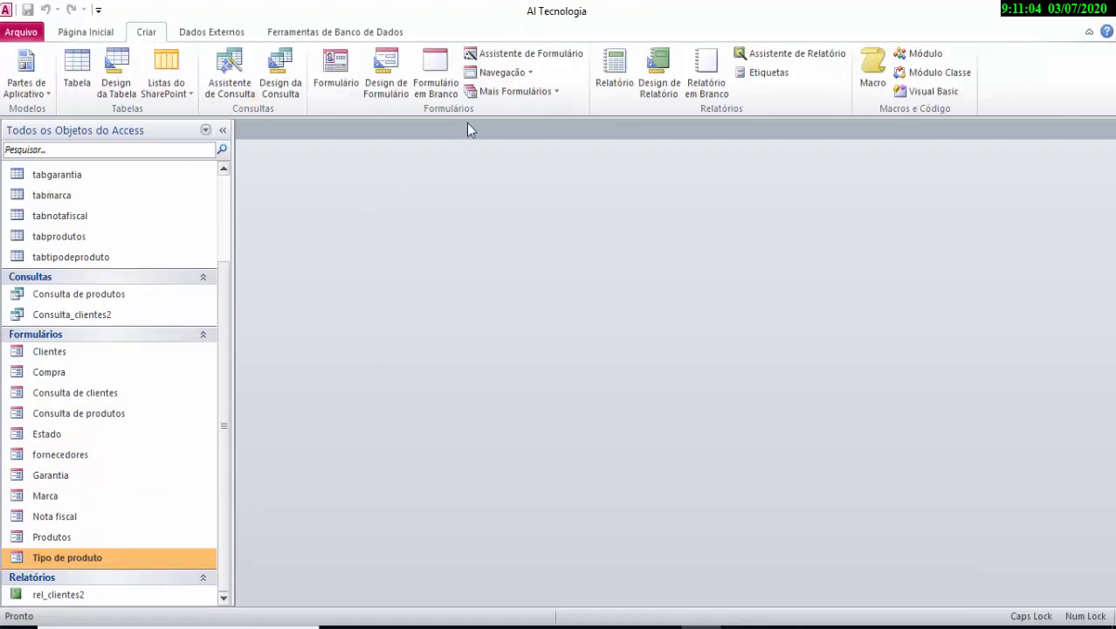
pyautogui.click(449, 69)
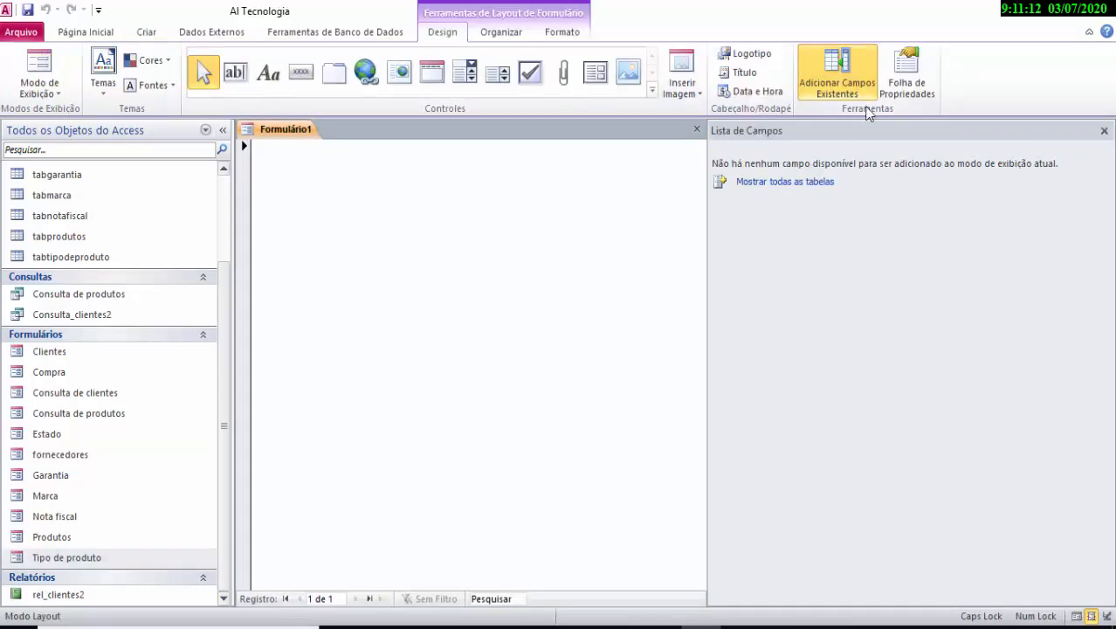
pyautogui.click(1104, 130)
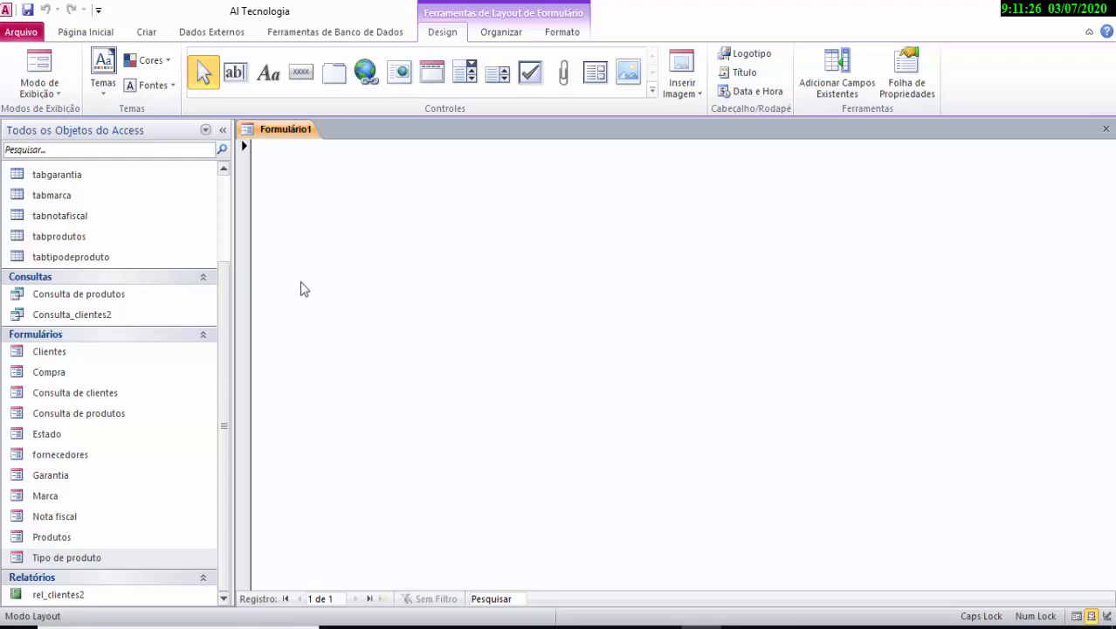
# Compare how the blank form looks in Form view, Design view and Layout view.
pyautogui.click(45, 87)
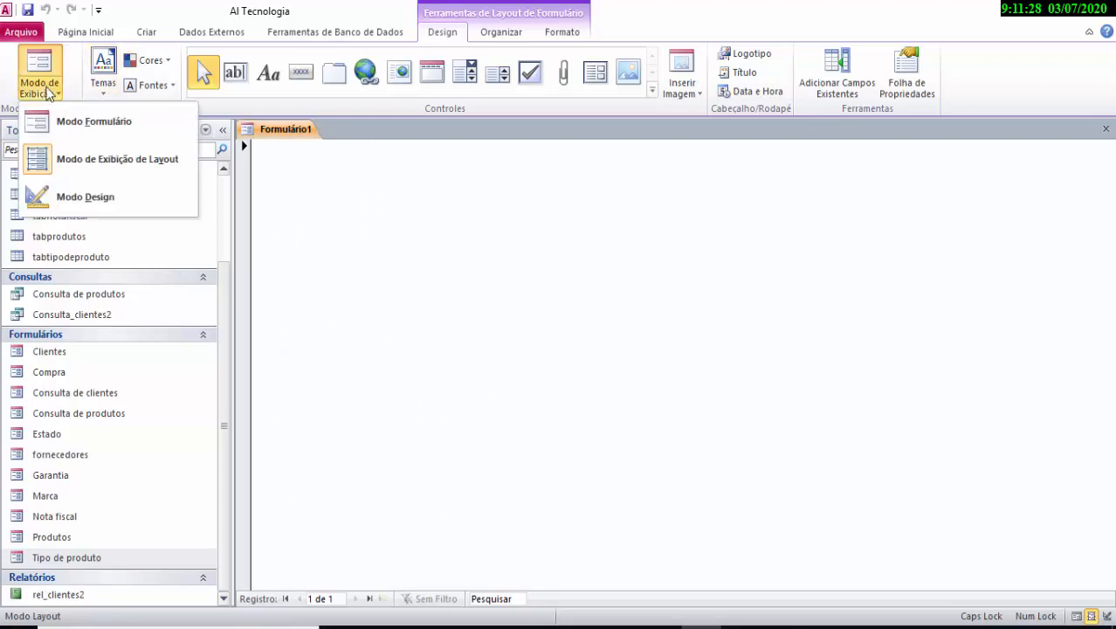
pyautogui.click(53, 122)
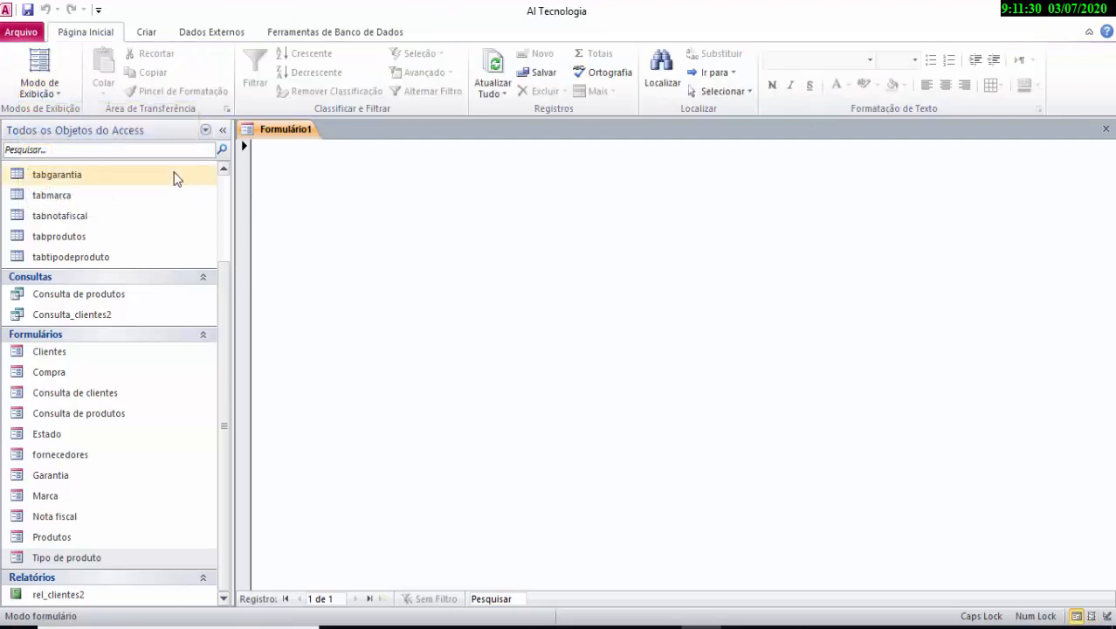
pyautogui.click(40, 88)
pyautogui.click(65, 192)
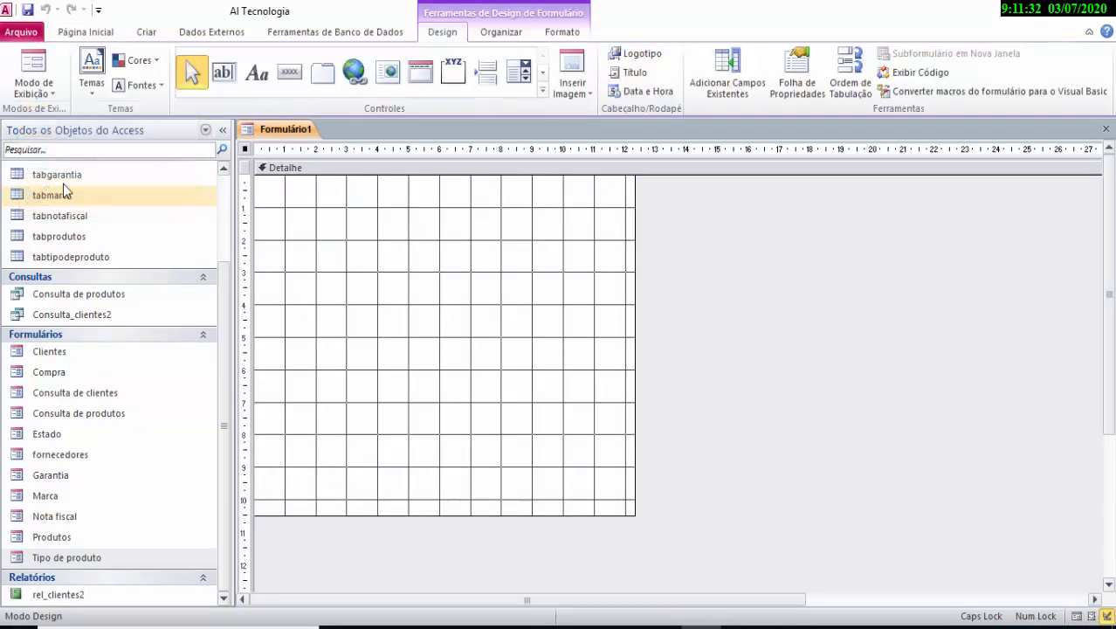
pyautogui.click(49, 96)
pyautogui.click(53, 118)
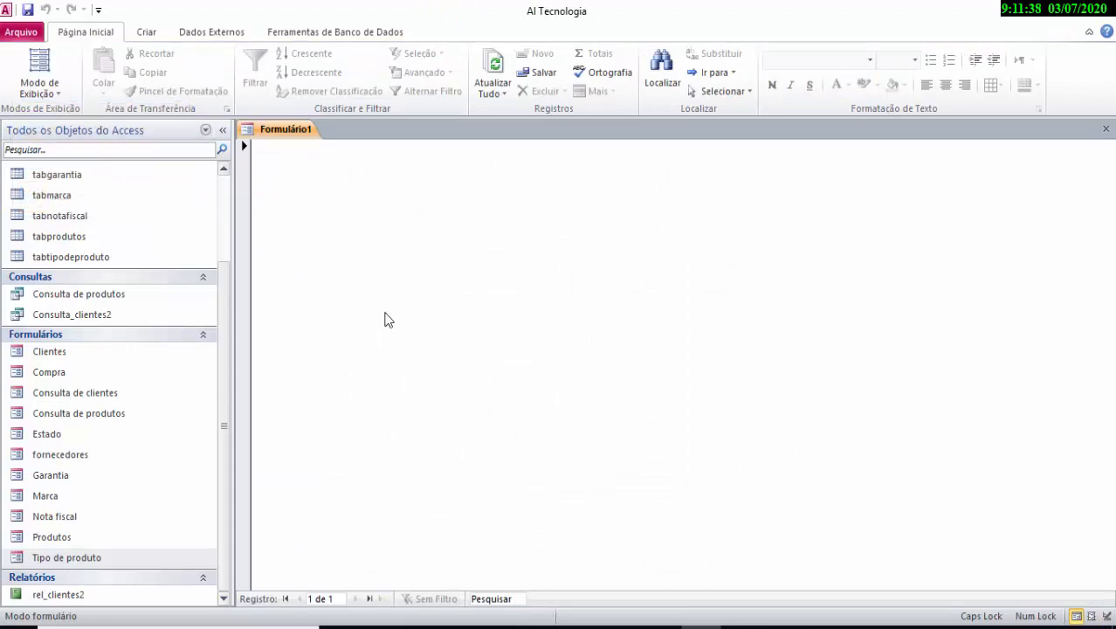
pyautogui.click(61, 94)
pyautogui.click(75, 176)
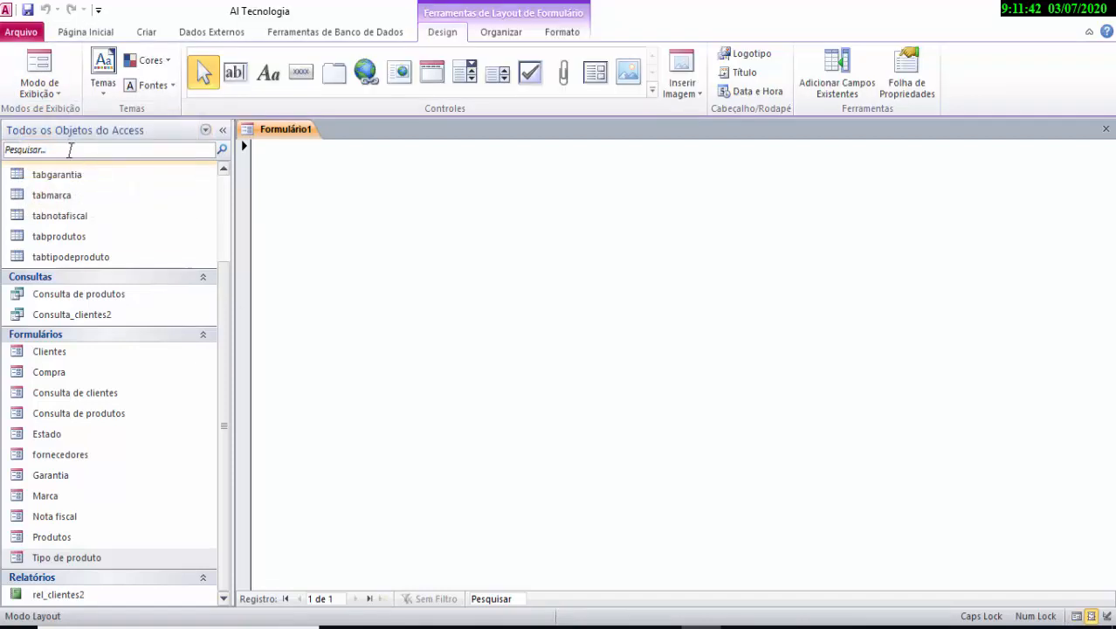
# Switch the blank form to Design view and enlarge its Detail section to about 27.9 cm wide and 12.7 cm high.
pyautogui.click(35, 96)
pyautogui.click(91, 208)
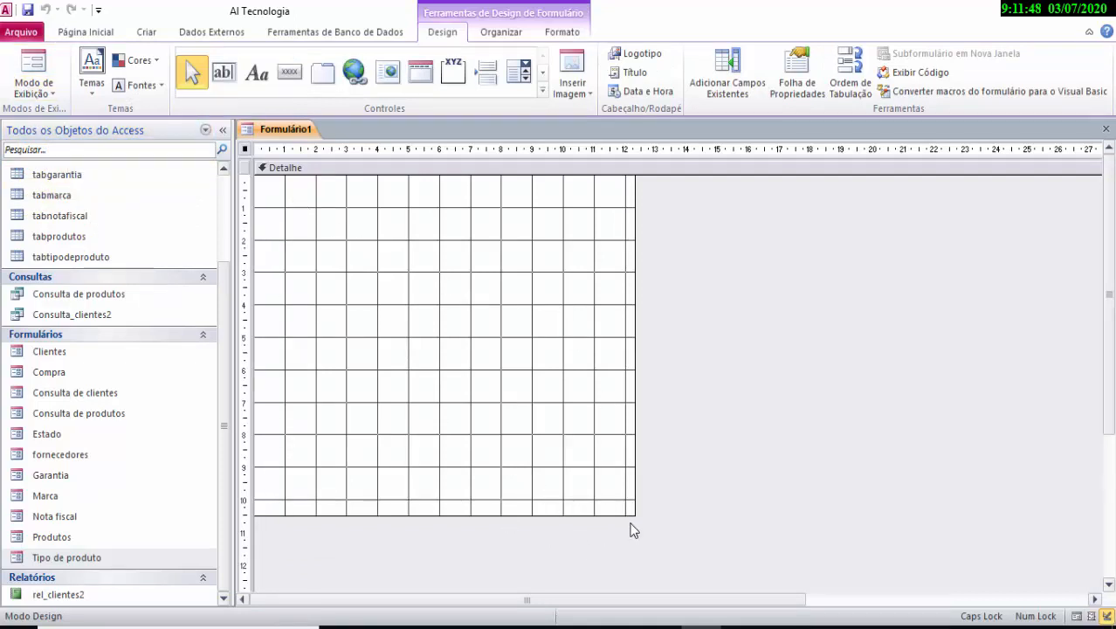
pyautogui.moveTo(635, 515); pyautogui.dragTo(1049, 600)
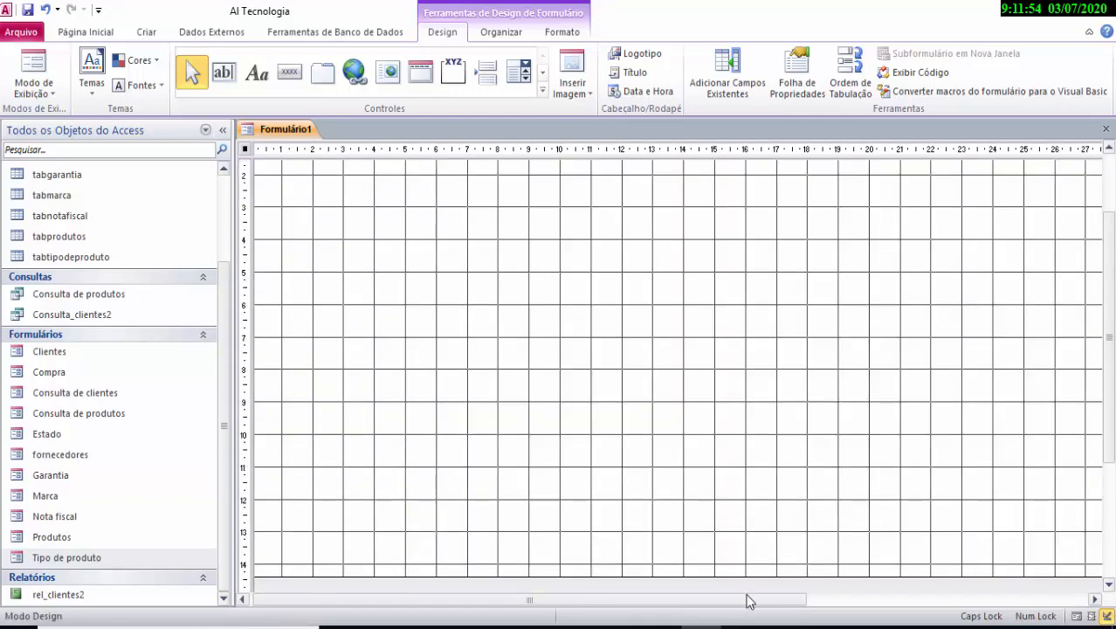
pyautogui.moveTo(749, 601); pyautogui.dragTo(829, 601)
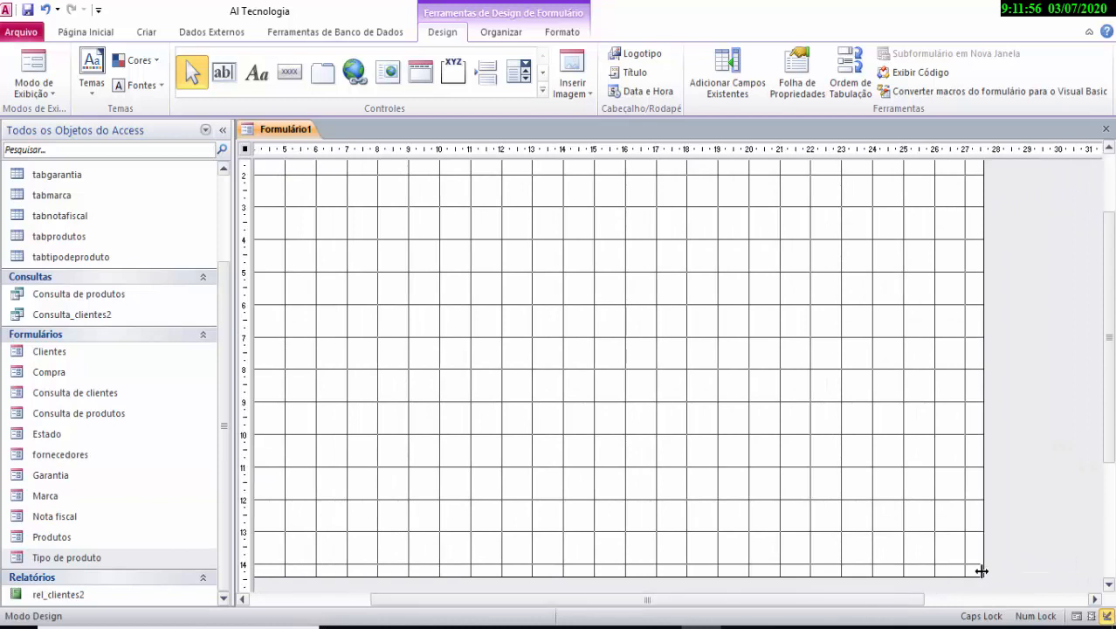
pyautogui.moveTo(982, 570); pyautogui.dragTo(964, 553)
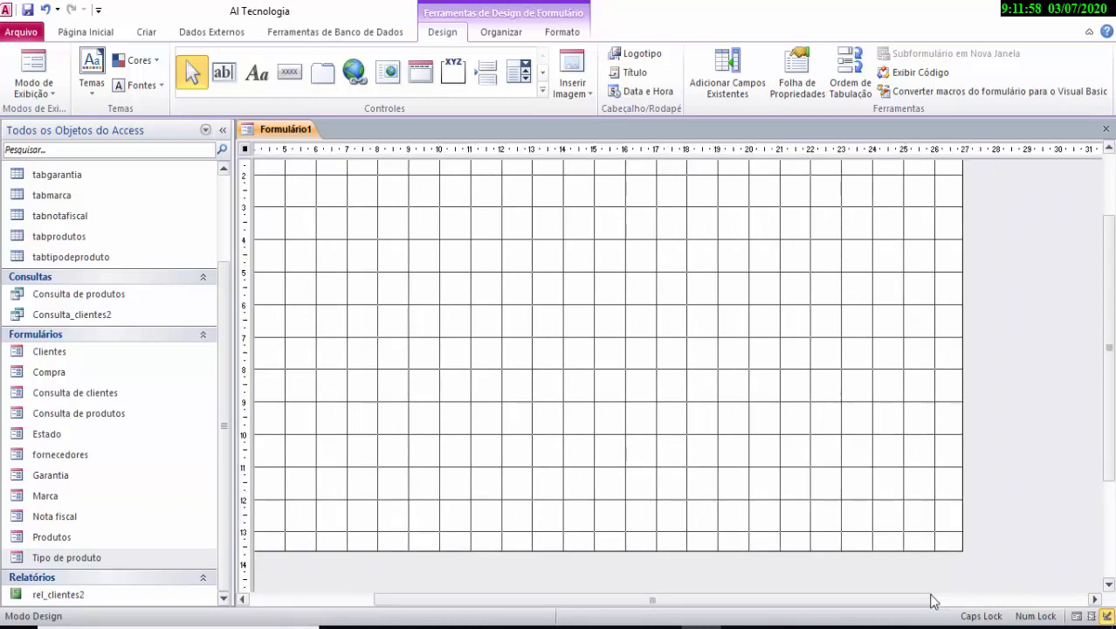
pyautogui.moveTo(933, 601); pyautogui.dragTo(617, 572)
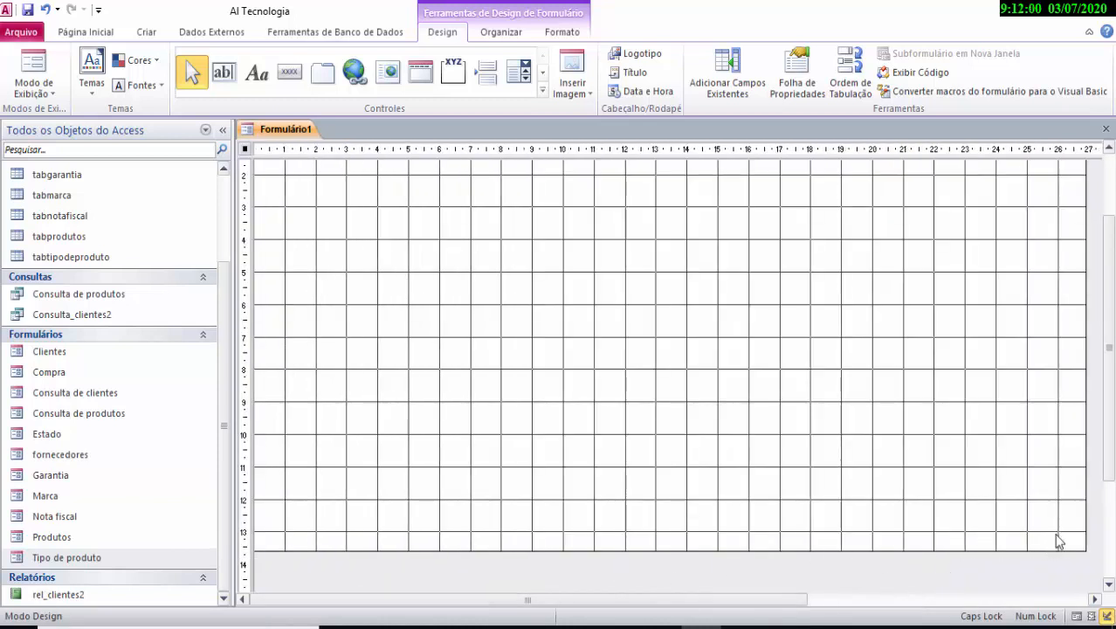
pyautogui.scroll(2, 1054, 493)
pyautogui.scroll(-1, 1050, 479)
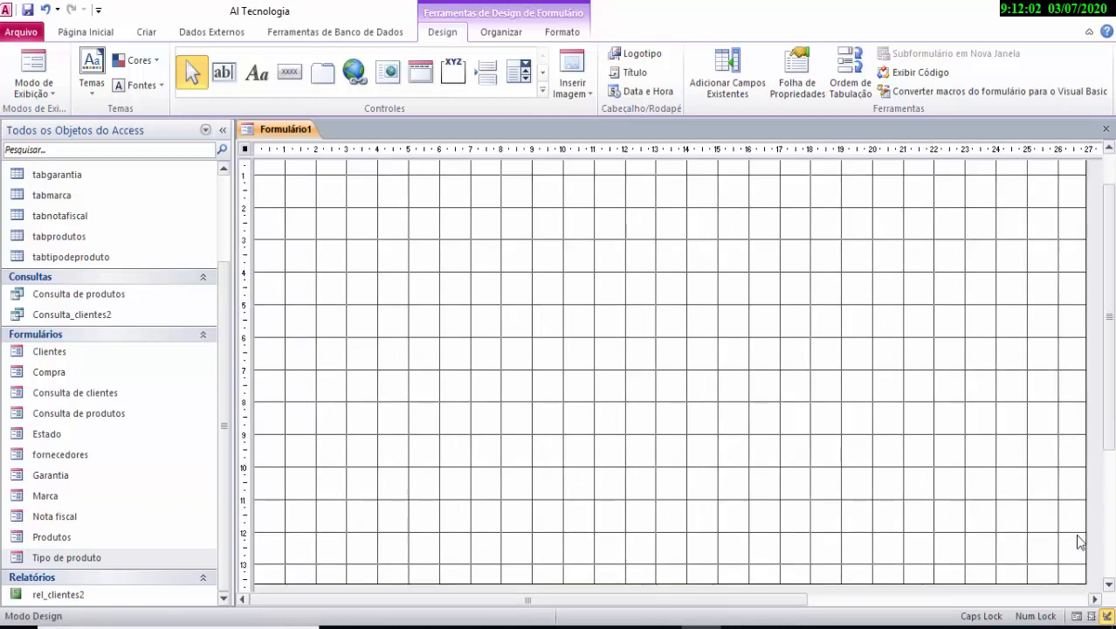
pyautogui.moveTo(1085, 581); pyautogui.dragTo(1086, 548)
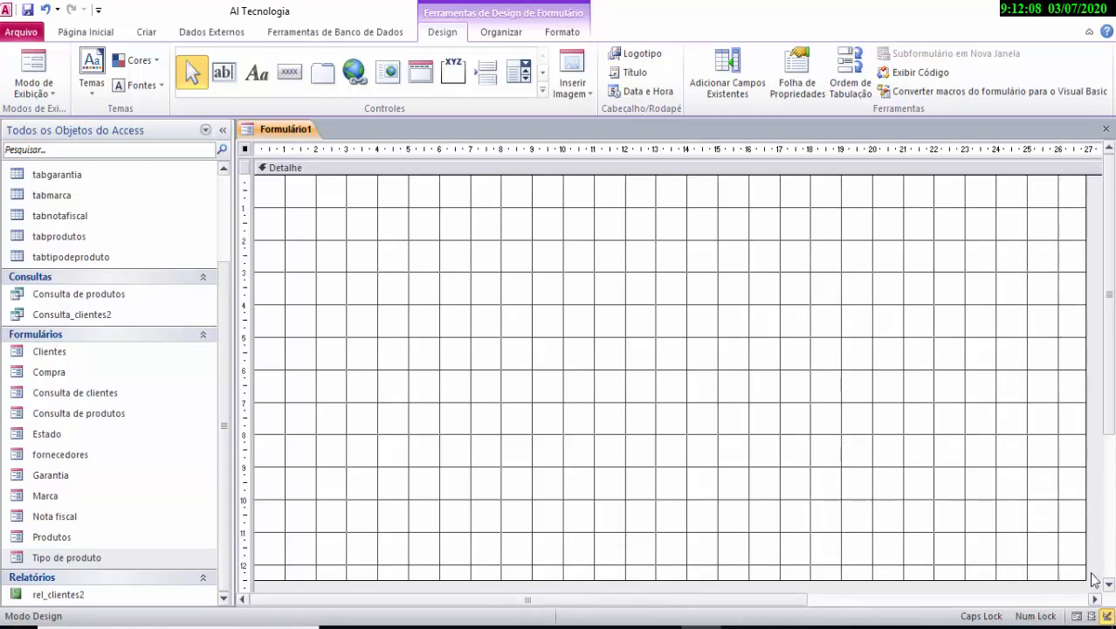
pyautogui.moveTo(1083, 578); pyautogui.dragTo(1095, 587)
pyautogui.moveTo(792, 598); pyautogui.dragTo(611, 599)
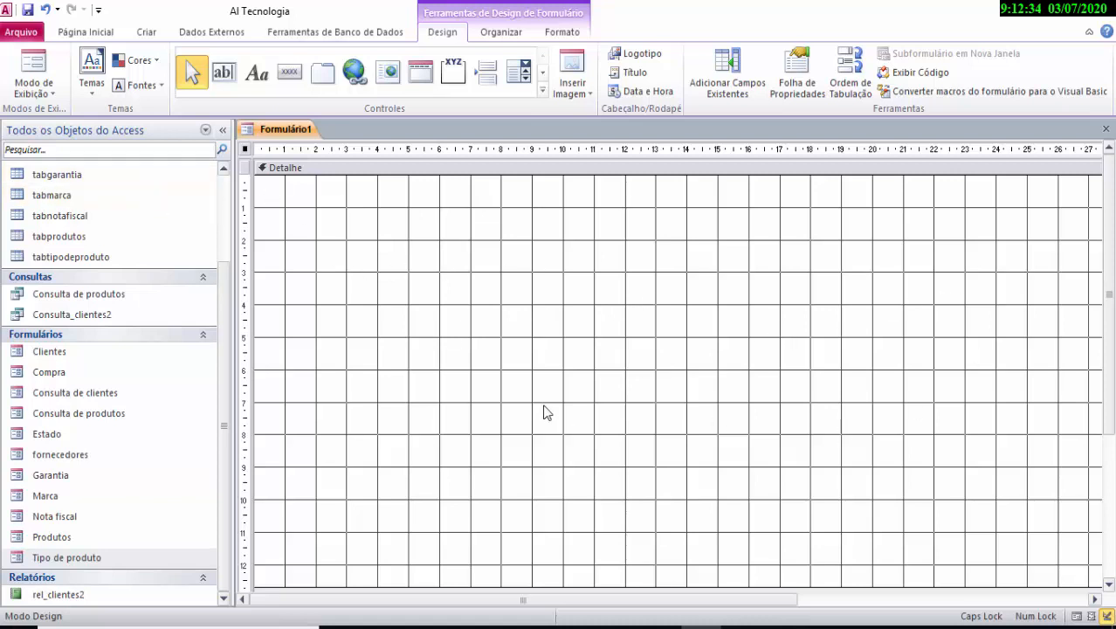
pyautogui.click(224, 75)
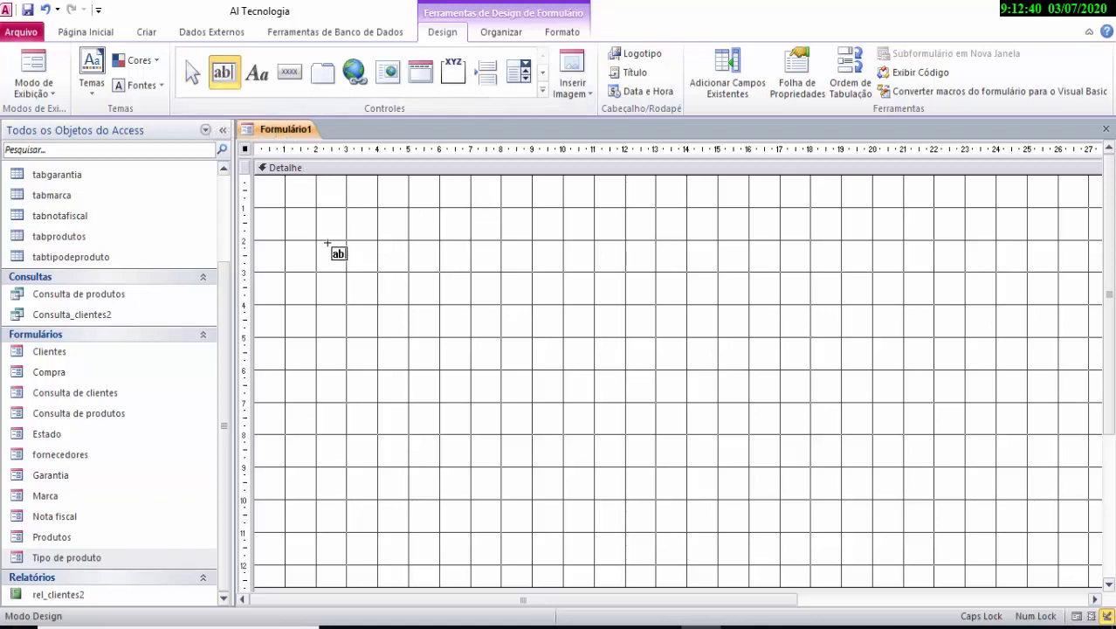
pyautogui.moveTo(322, 244); pyautogui.dragTo(437, 273)
pyautogui.click(391, 256)
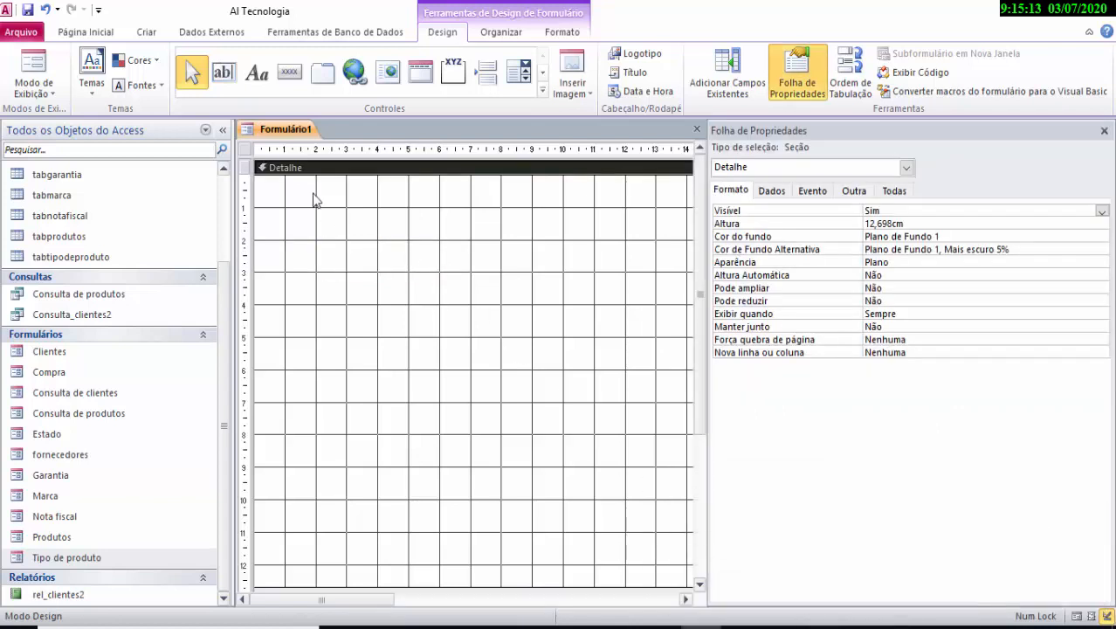
# Add a label about 4.3 cm wide reading "Cadastros" in the upper-left part of the Detail section and close the property sheet.
pyautogui.click(260, 90)
pyautogui.moveTo(306, 273); pyautogui.dragTo(433, 302)
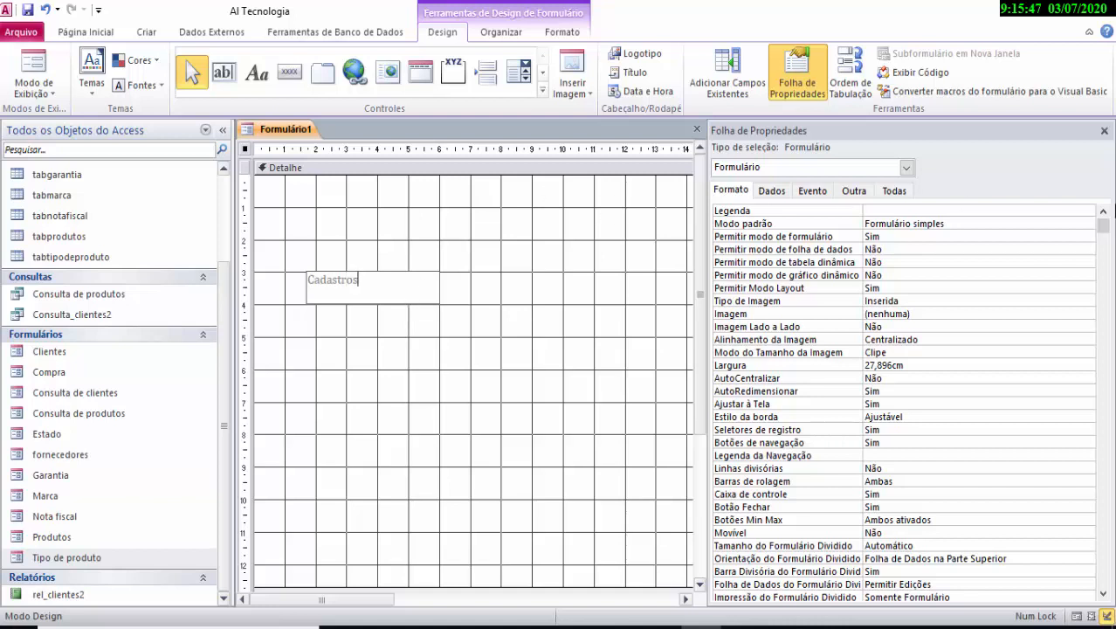
pyautogui.click(1104, 130)
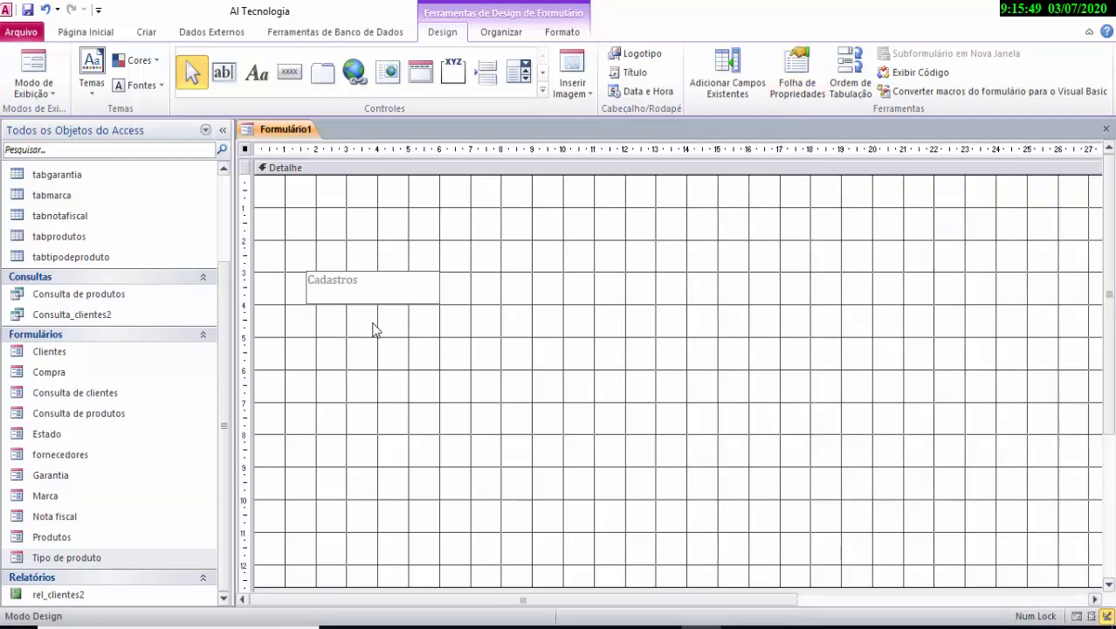
pyautogui.click(344, 342)
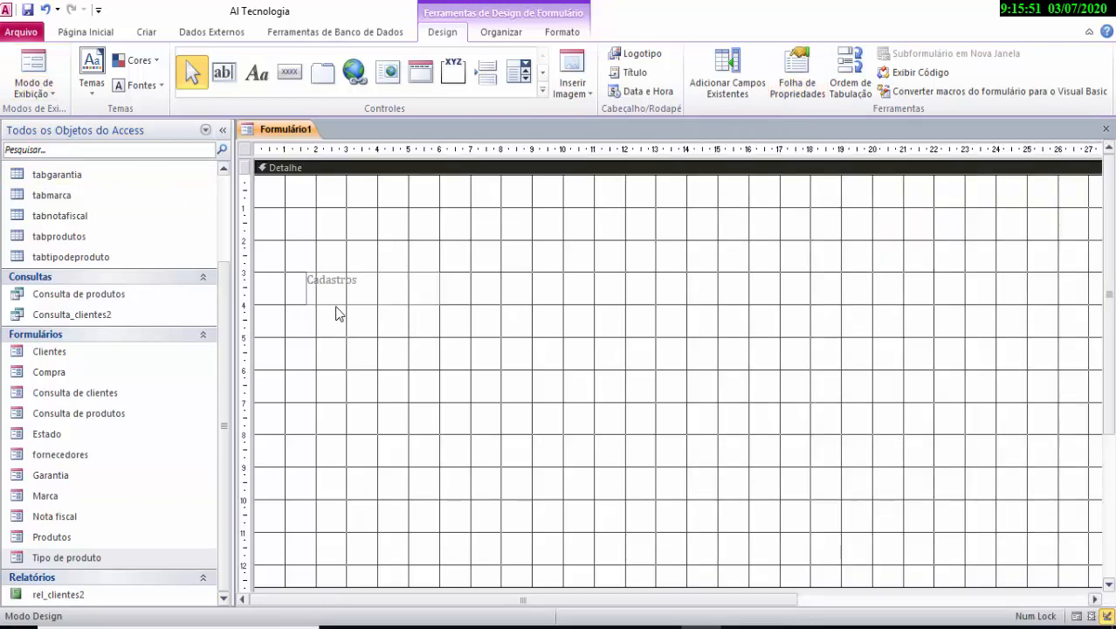
# Move the Cadastros label to about 6 cm from the form's left edge and shrink it to about 2.2 by 0.8 cm.
pyautogui.click(357, 303)
pyautogui.moveTo(356, 304); pyautogui.dragTo(464, 305)
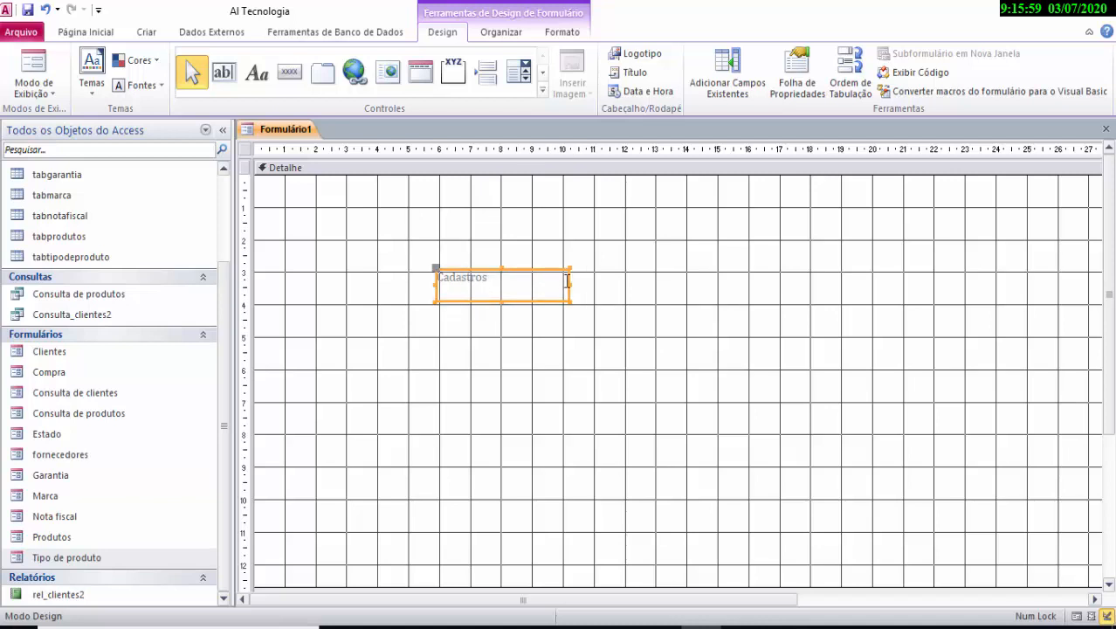
pyautogui.moveTo(567, 281)
pyautogui.mouseDown()
pyautogui.moveTo(513, 280)
pyautogui.moveTo(553, 286)
pyautogui.mouseUp()
pyautogui.moveTo(493, 268)
pyautogui.mouseDown()
pyautogui.moveTo(498, 280)
pyautogui.moveTo(549, 287)
pyautogui.moveTo(505, 287)
pyautogui.mouseUp()
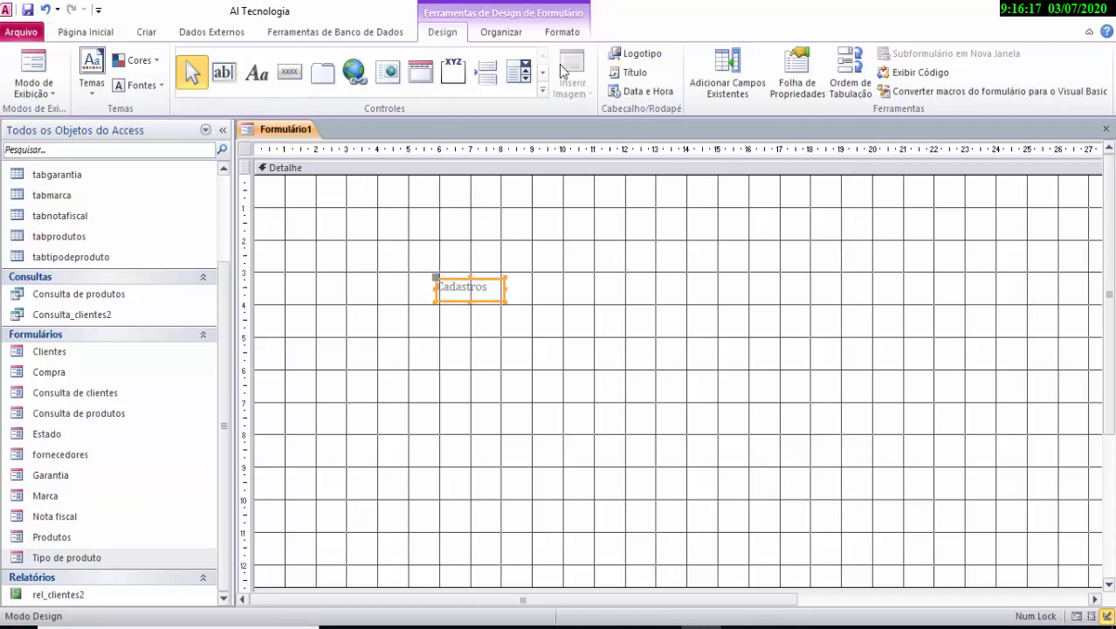
# Make the Cadastros label text bold and set its font size to 14.
pyautogui.click(564, 36)
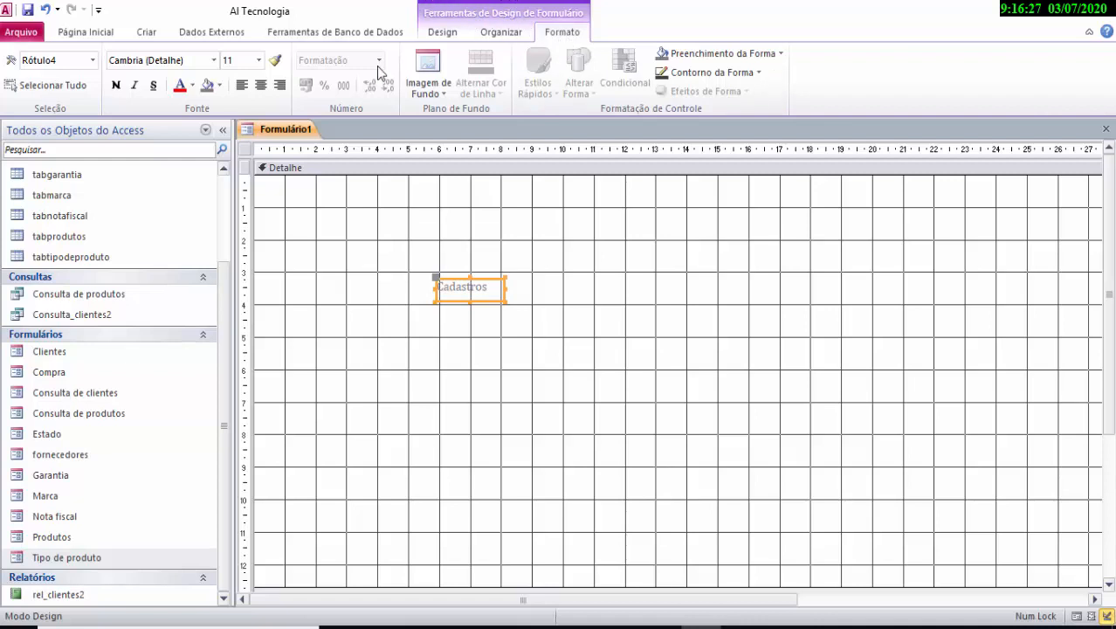
pyautogui.click(116, 86)
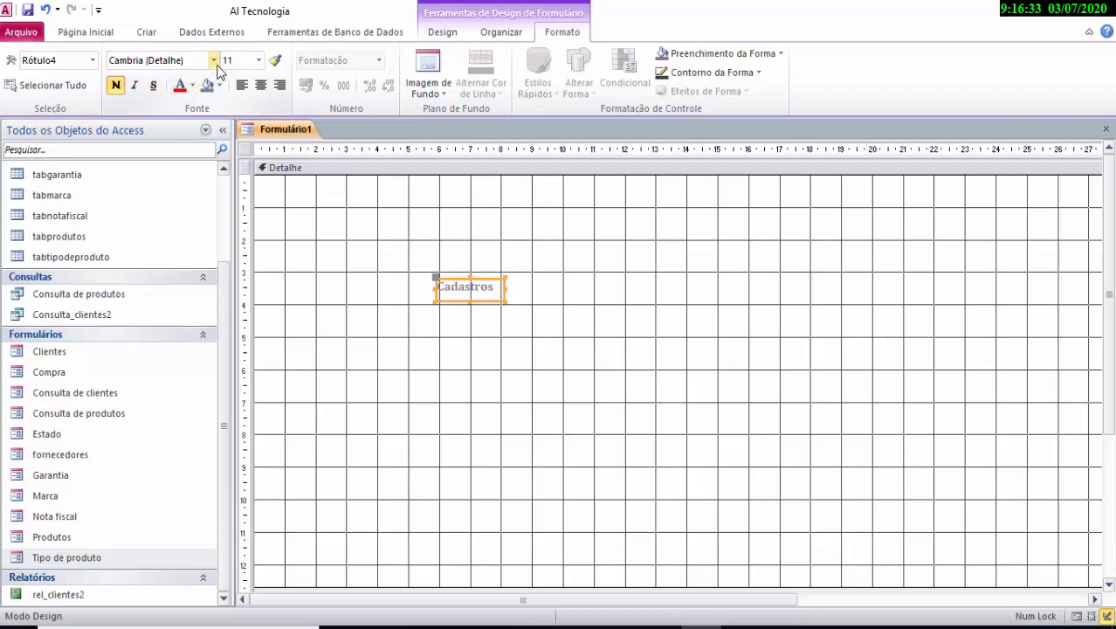
pyautogui.click(258, 59)
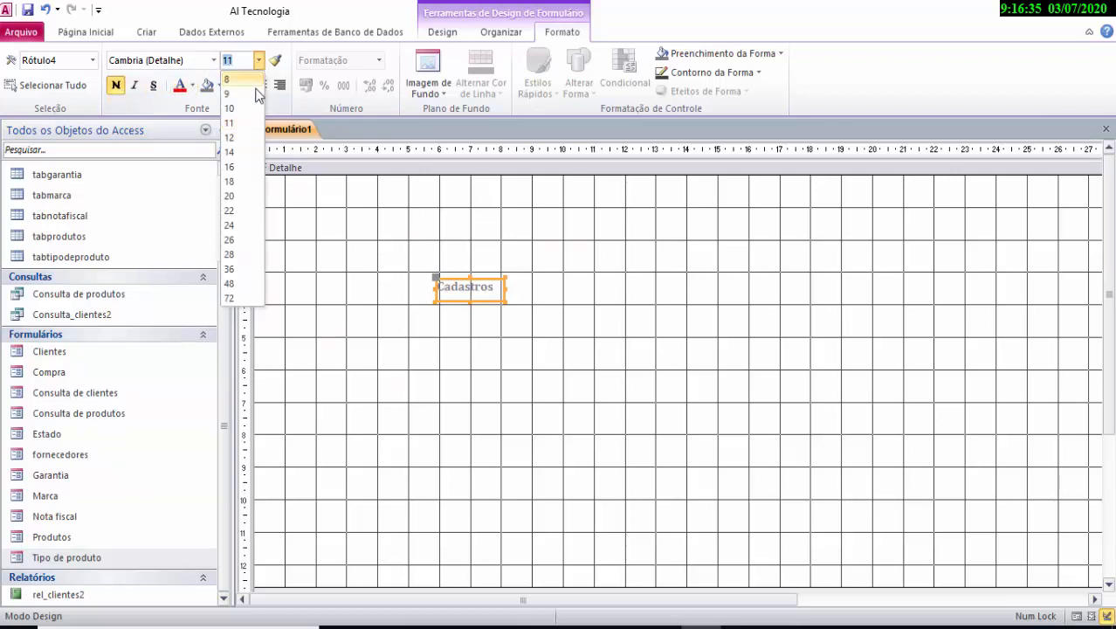
pyautogui.click(245, 159)
# Widen the Cadastros label to about 2.5 cm so its enlarged text fits, aligned with the 6 cm gridline.
pyautogui.click(504, 289)
pyautogui.click(505, 290)
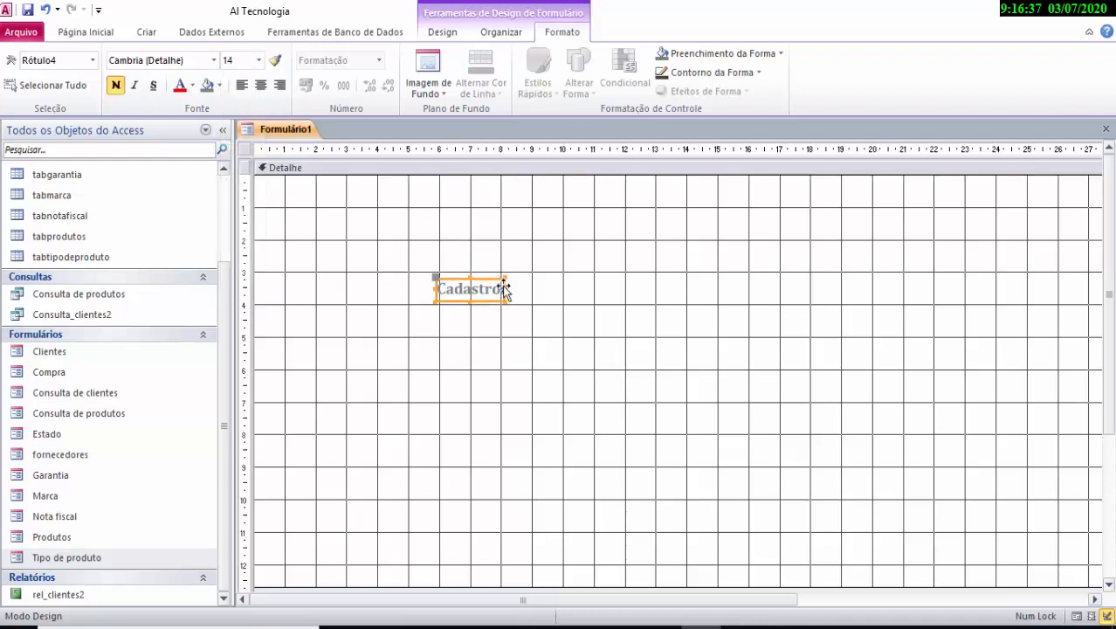
pyautogui.moveTo(505, 291); pyautogui.dragTo(481, 299)
pyautogui.click(525, 311)
pyautogui.click(479, 296)
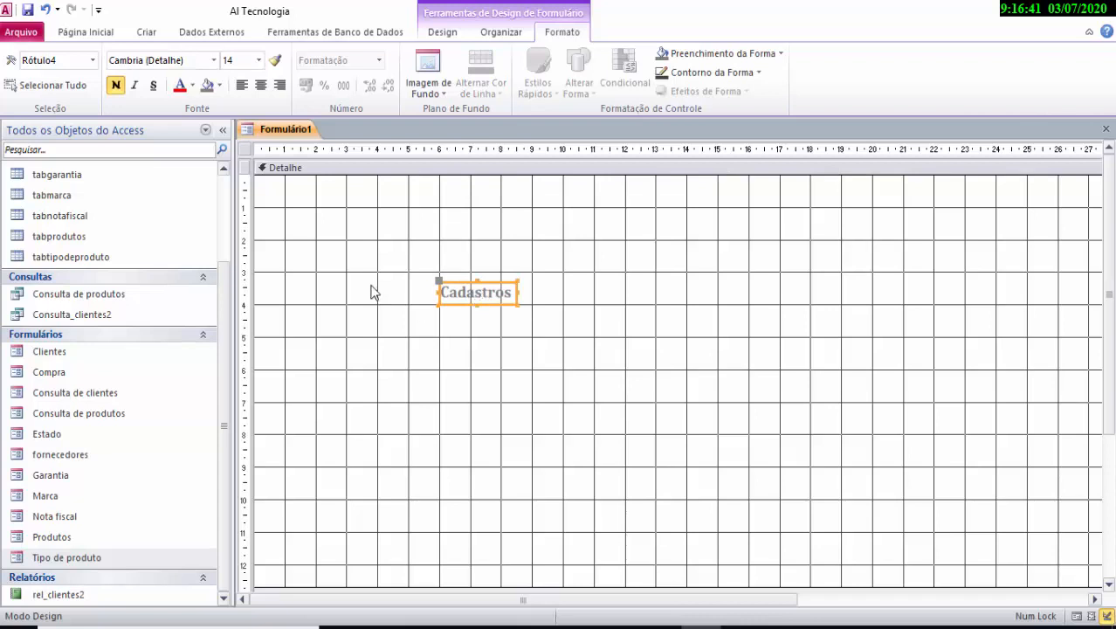
pyautogui.click(571, 315)
pyautogui.click(506, 297)
# Give the Cadastros label a transparent background and a white font colour.
pyautogui.click(219, 86)
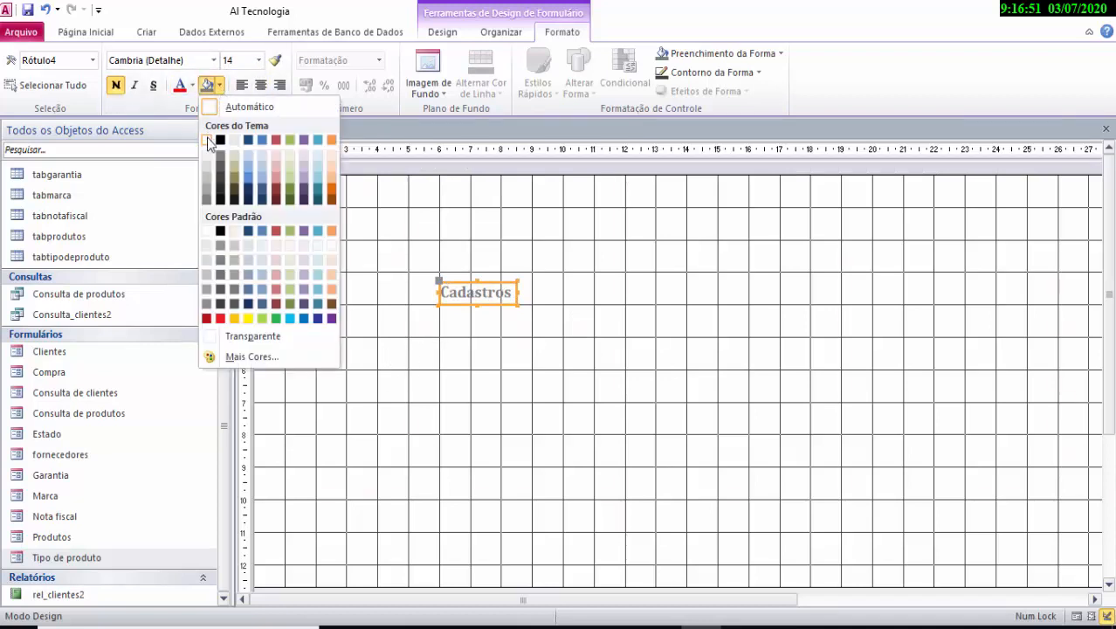
pyautogui.click(209, 137)
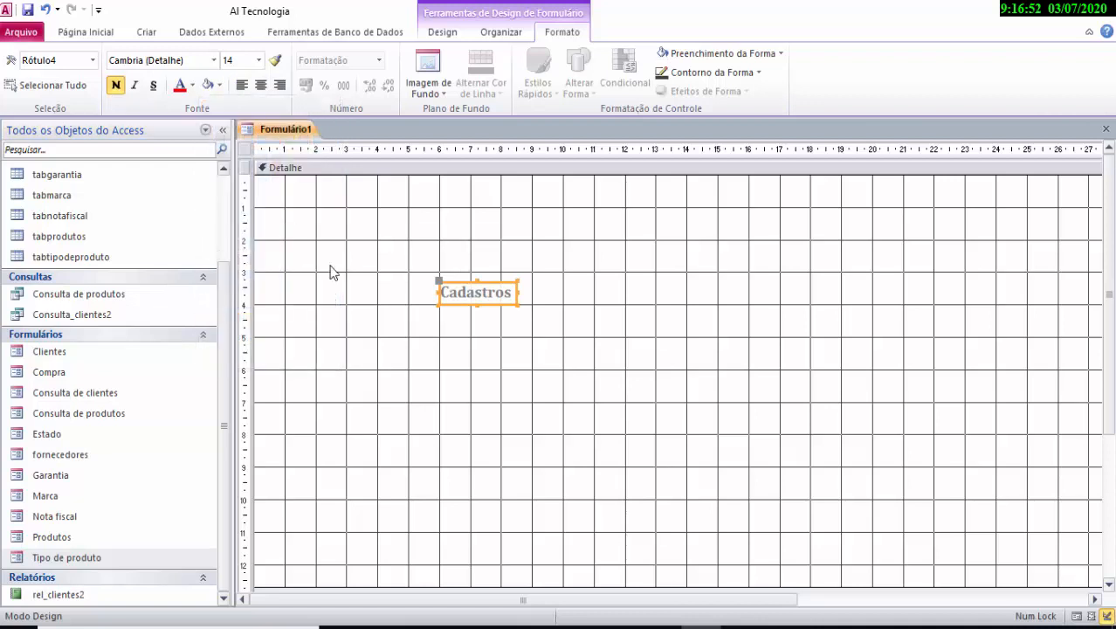
pyautogui.click(219, 85)
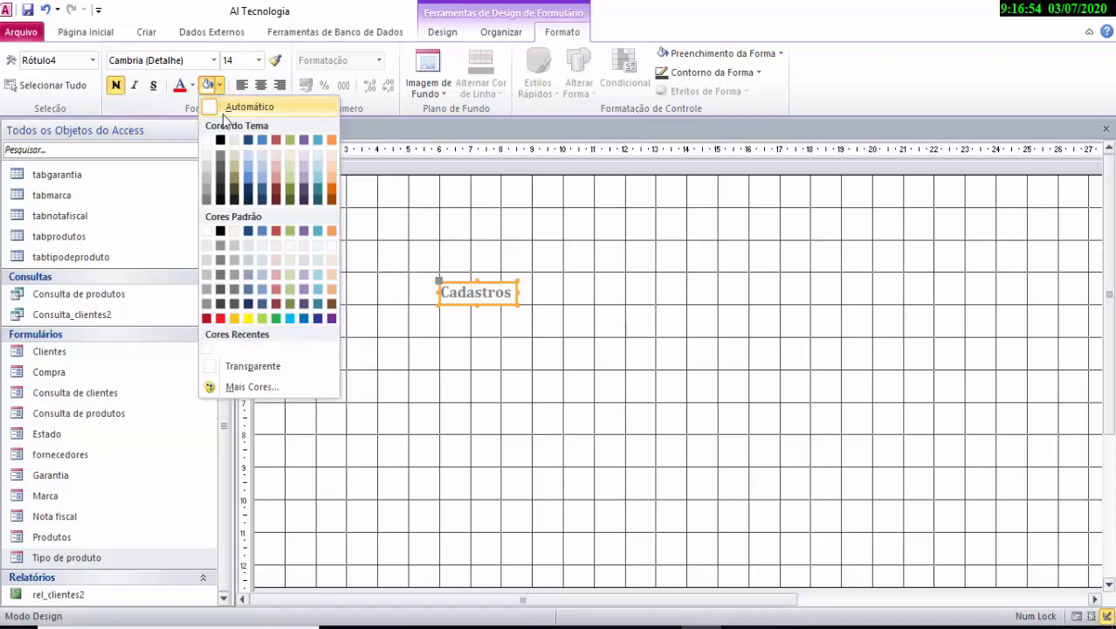
pyautogui.click(268, 367)
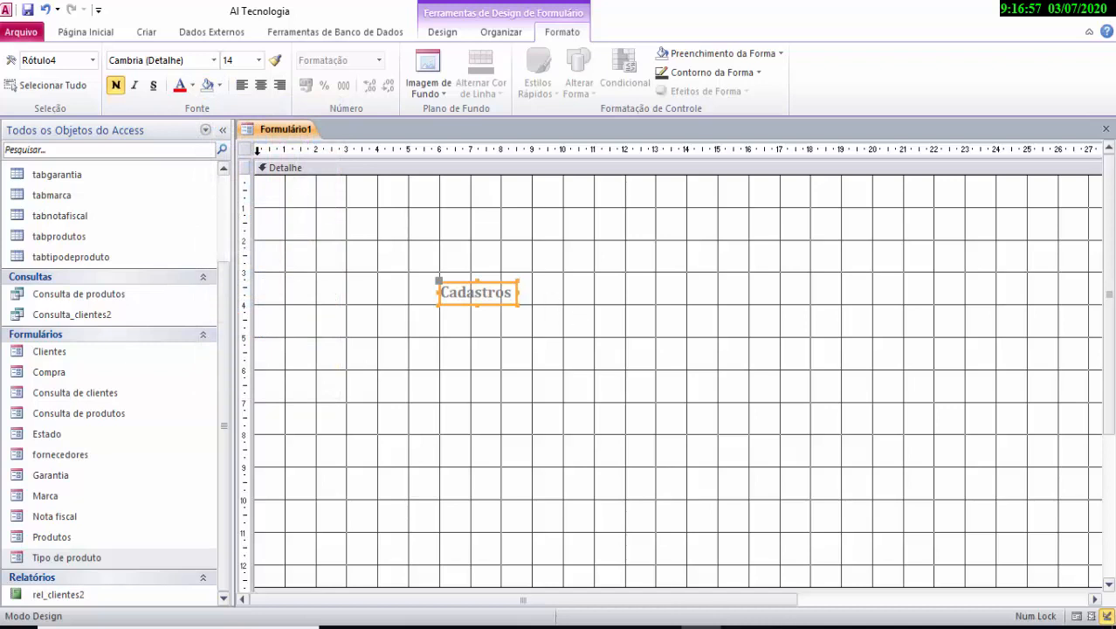
pyautogui.click(192, 85)
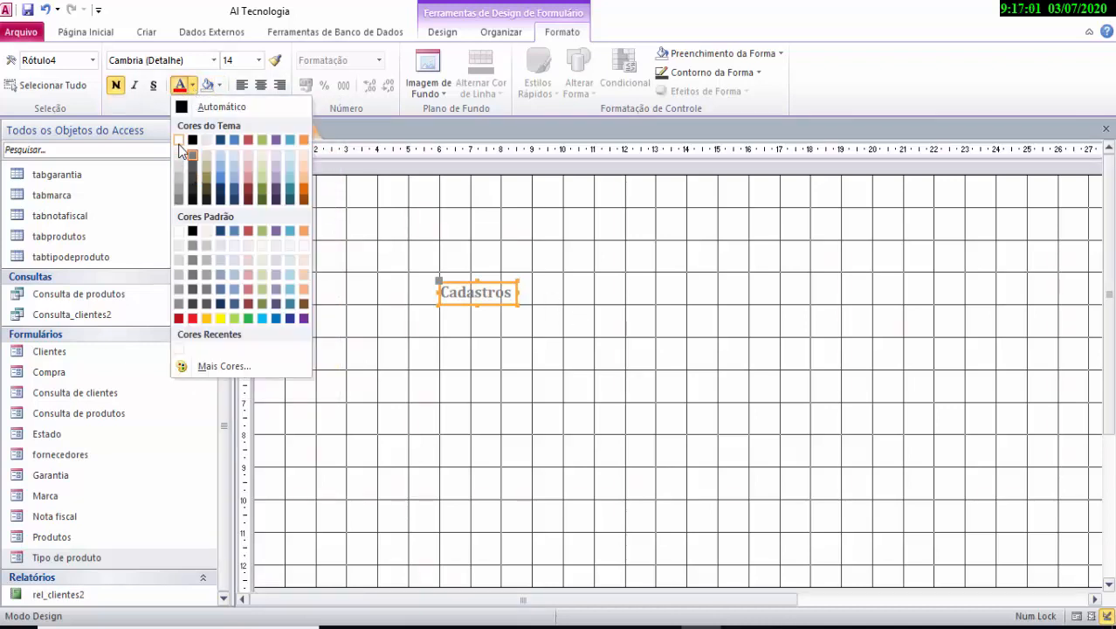
pyautogui.click(179, 142)
pyautogui.click(359, 366)
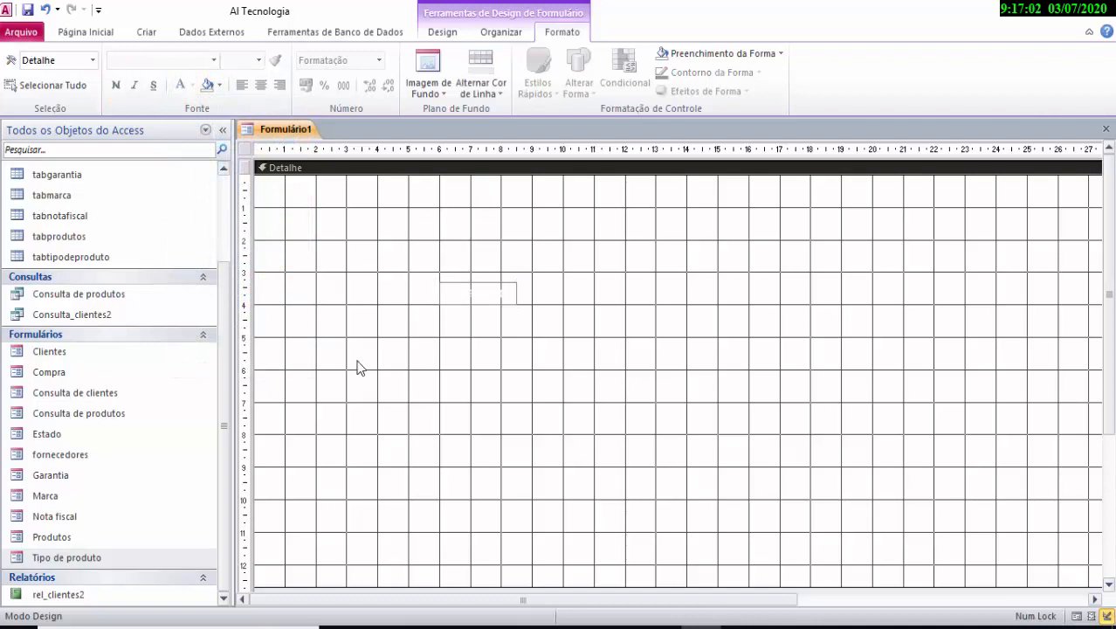
# Reselect the white Cadastros label and widen it slightly to about 2.6 cm.
pyautogui.click(501, 306)
pyautogui.click(535, 307)
pyautogui.click(506, 295)
pyautogui.click(555, 325)
pyautogui.click(516, 300)
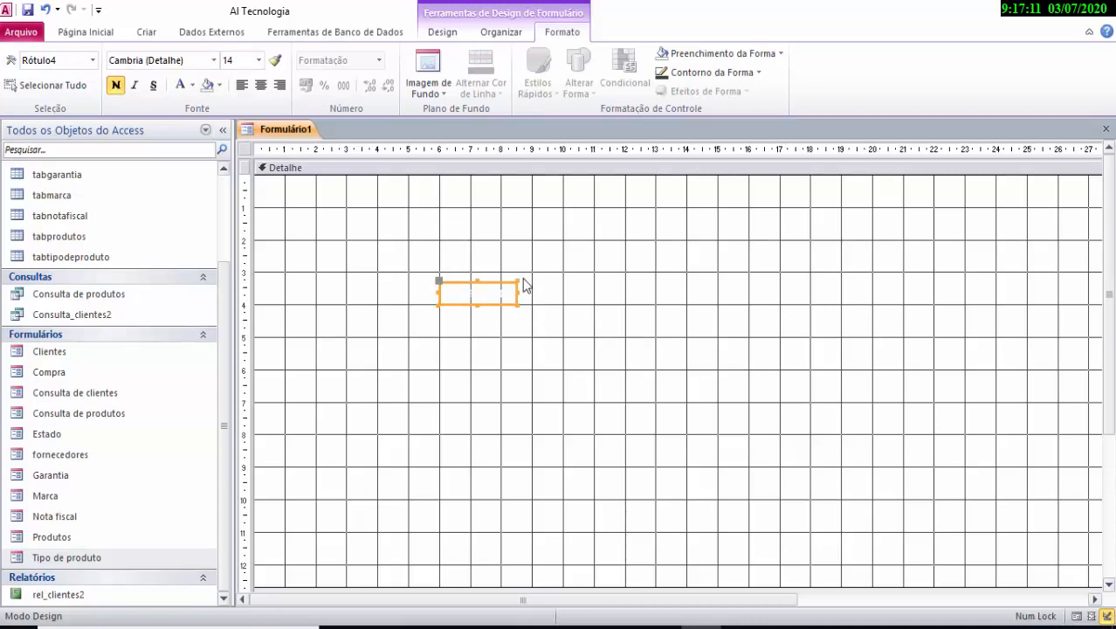
pyautogui.click(513, 301)
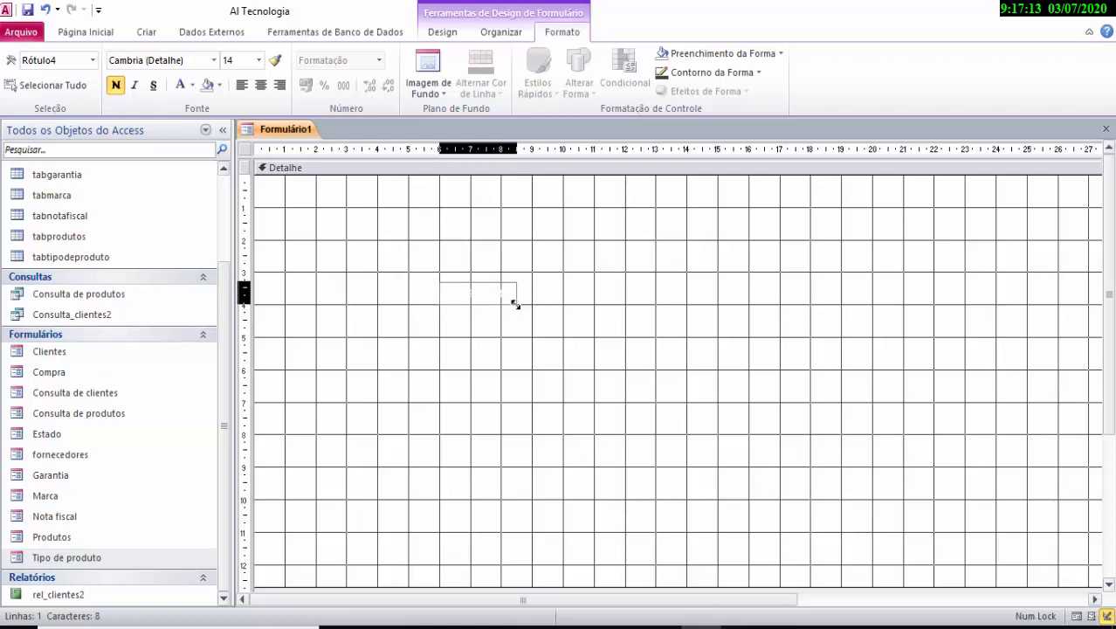
pyautogui.moveTo(515, 304); pyautogui.dragTo(518, 303)
pyautogui.press('BackSpace')
pyautogui.click(465, 384)
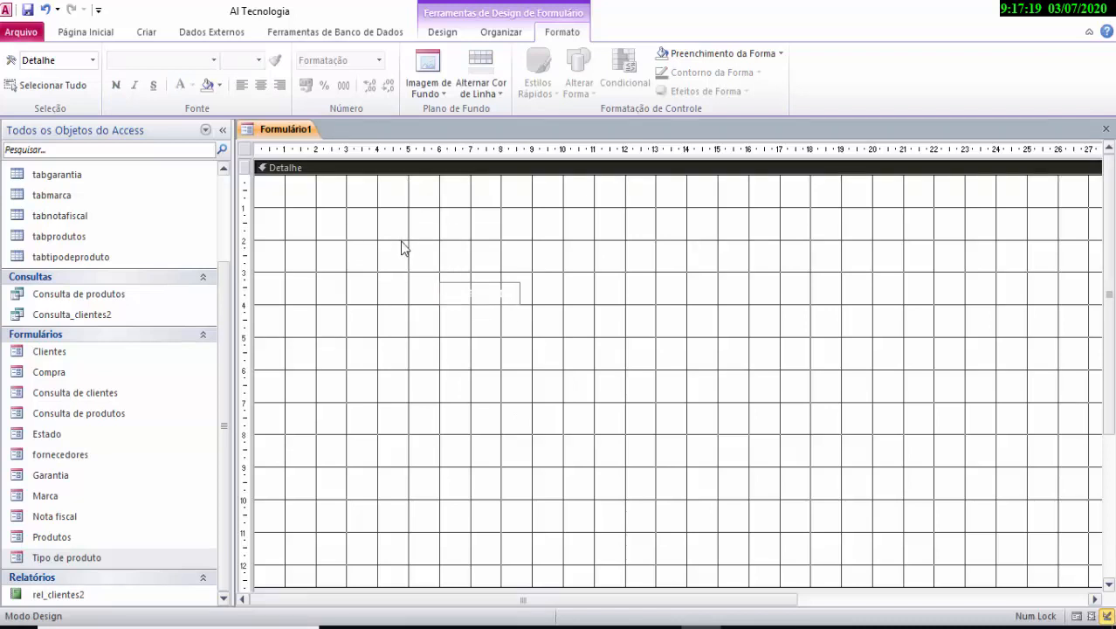
# Set the Detail section's background colour to Tema 8 do Access in its property sheet.
pyautogui.click(437, 33)
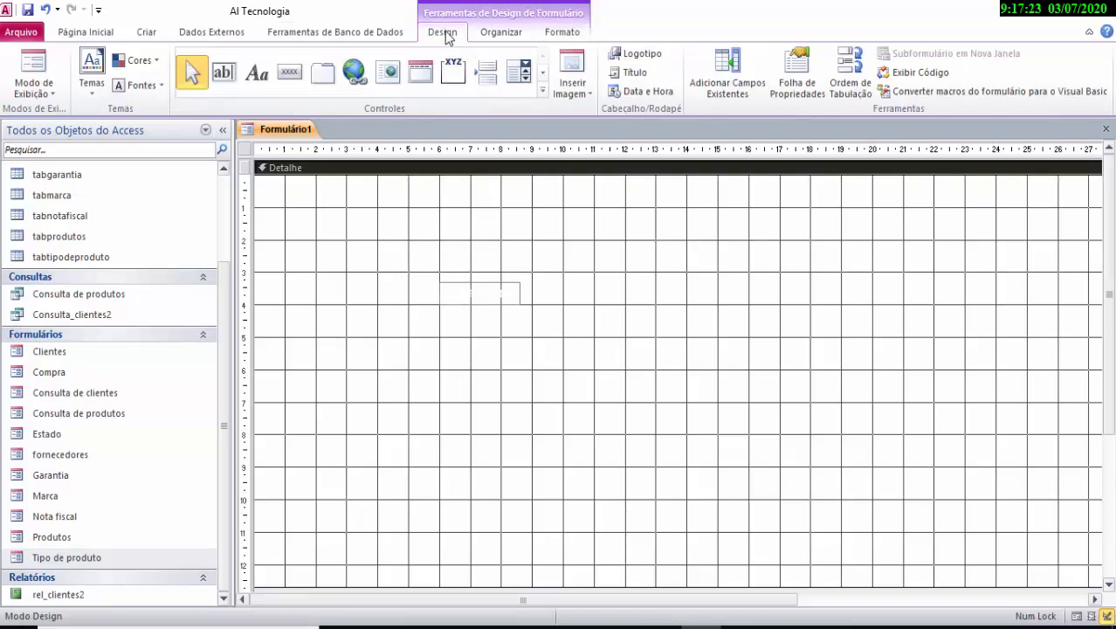
pyautogui.click(782, 83)
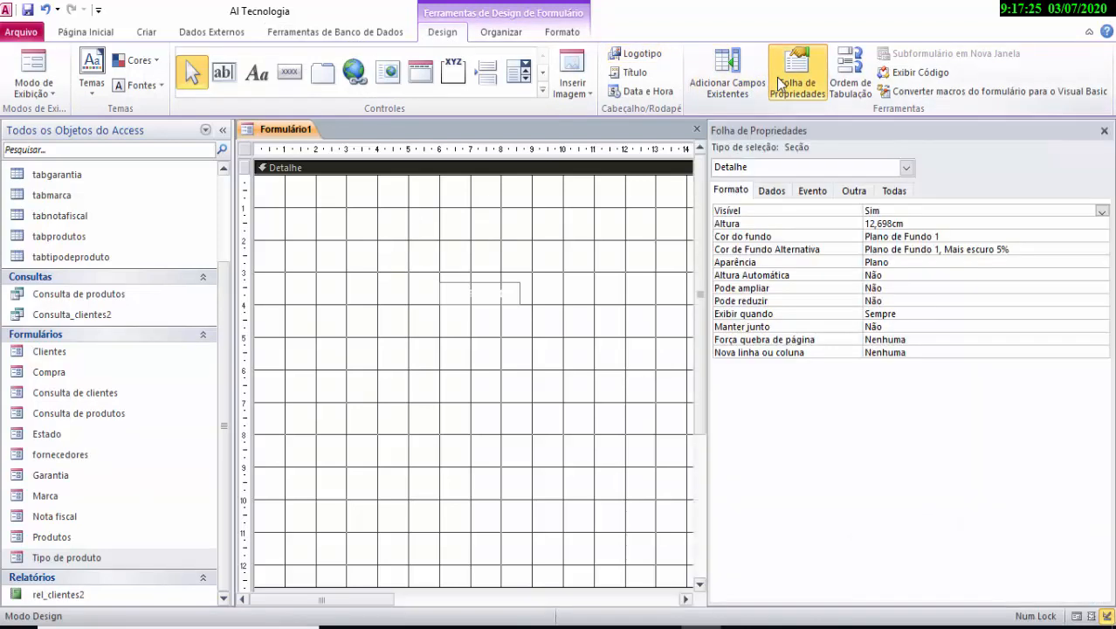
pyautogui.click(1029, 237)
pyautogui.click(1087, 237)
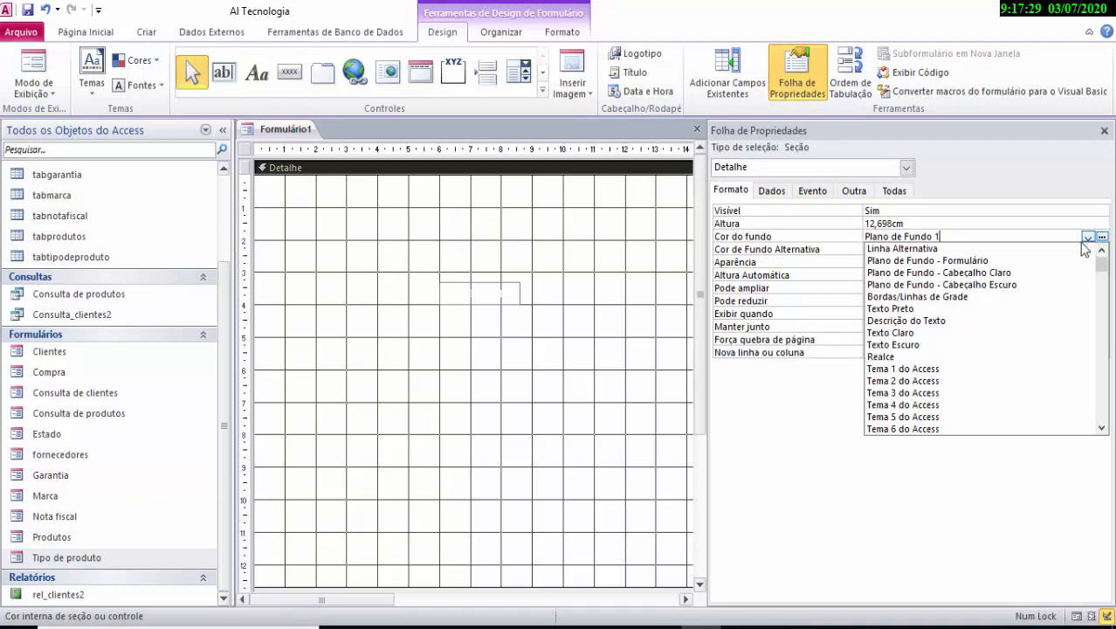
pyautogui.scroll(-1, 1031, 328)
pyautogui.scroll(-2, 1031, 328)
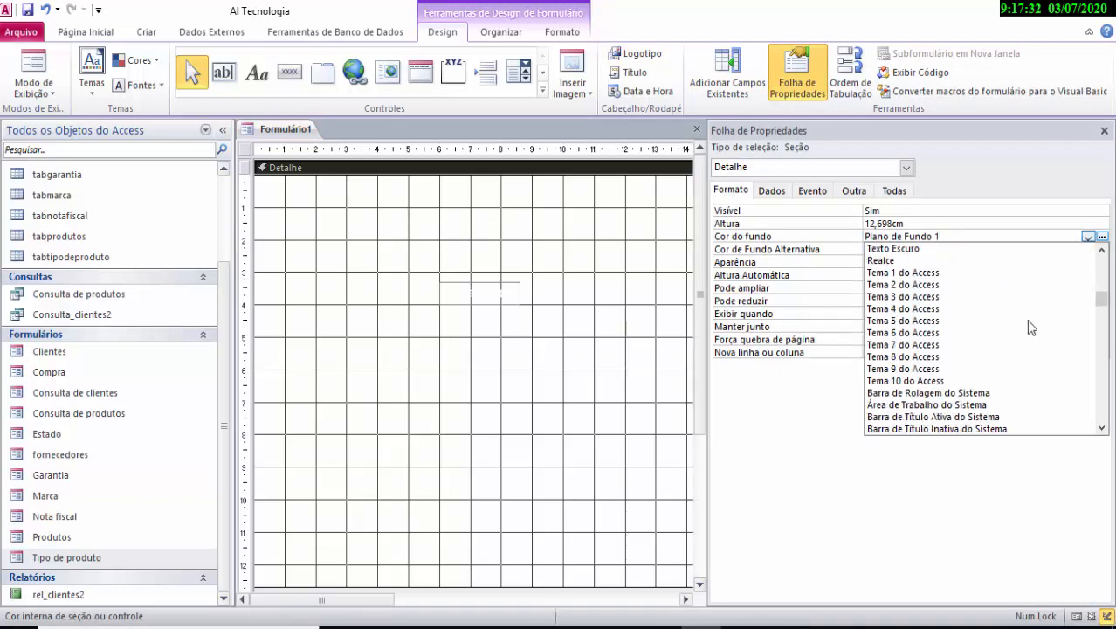
pyautogui.scroll(1, 1030, 328)
pyautogui.scroll(-1, 1031, 328)
pyautogui.scroll(1, 1031, 328)
pyautogui.scroll(-1, 1031, 328)
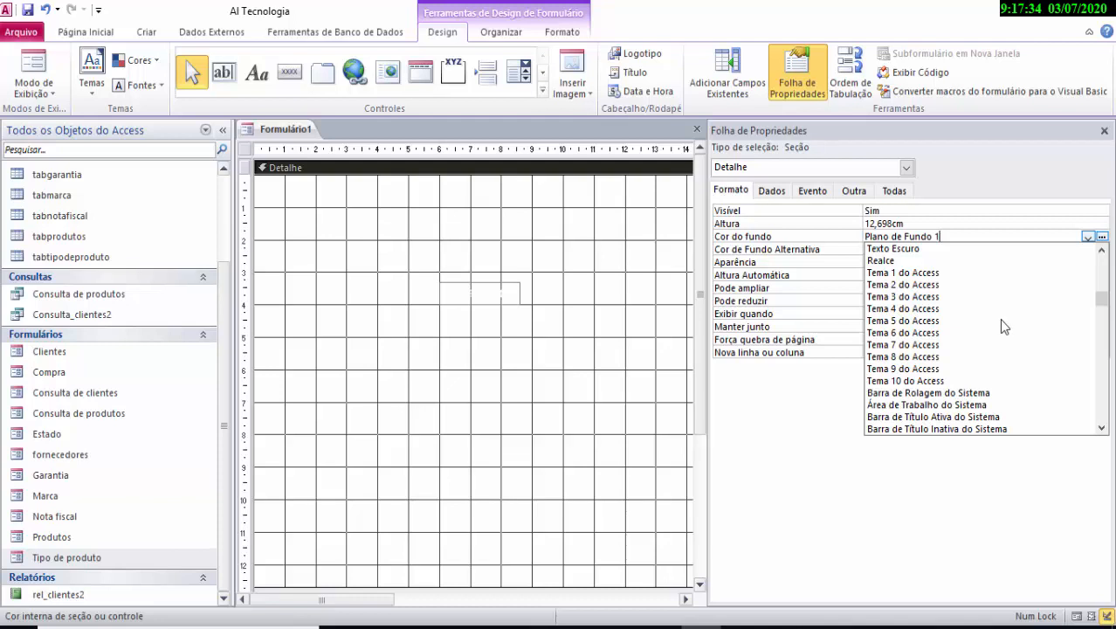
pyautogui.click(950, 356)
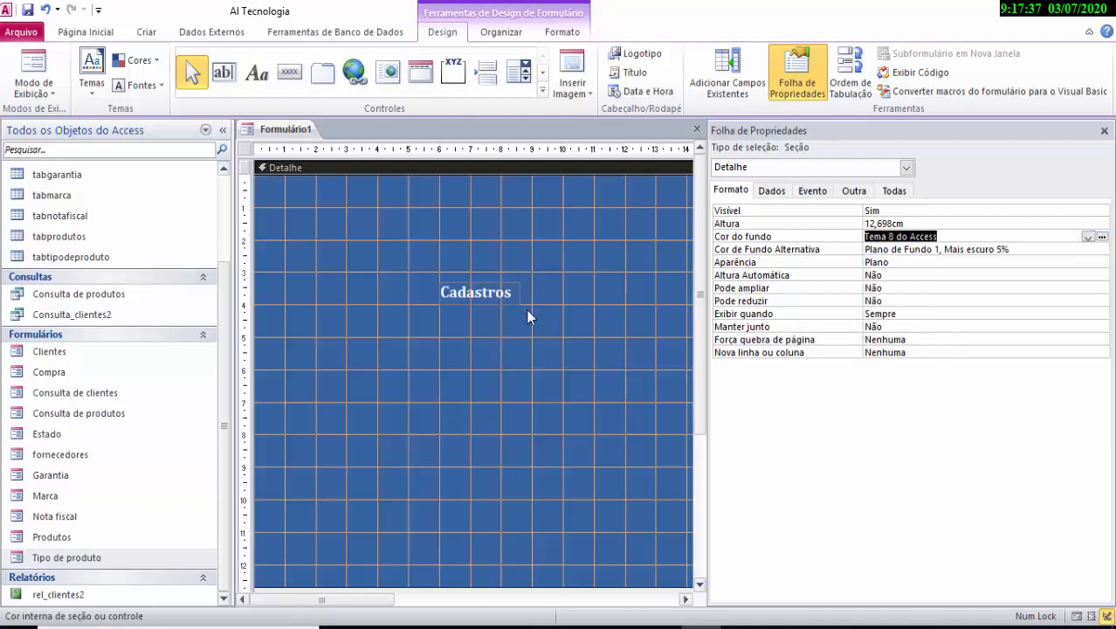
# Change the Detail section's background colour to Tema 7 do Access.
pyautogui.click(559, 344)
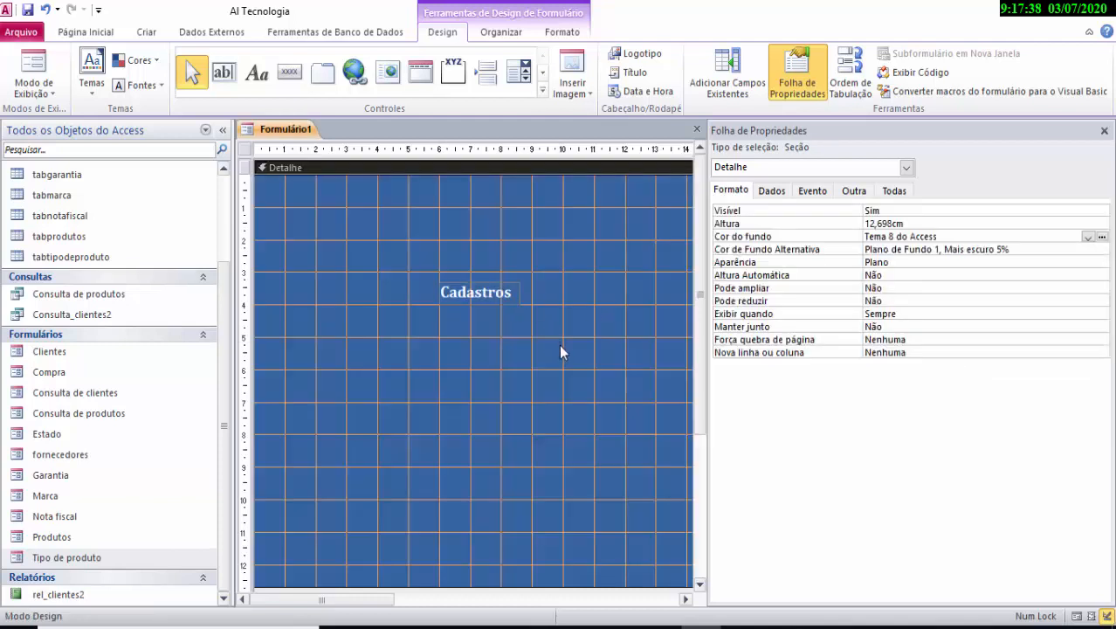
pyautogui.click(1088, 238)
pyautogui.click(571, 274)
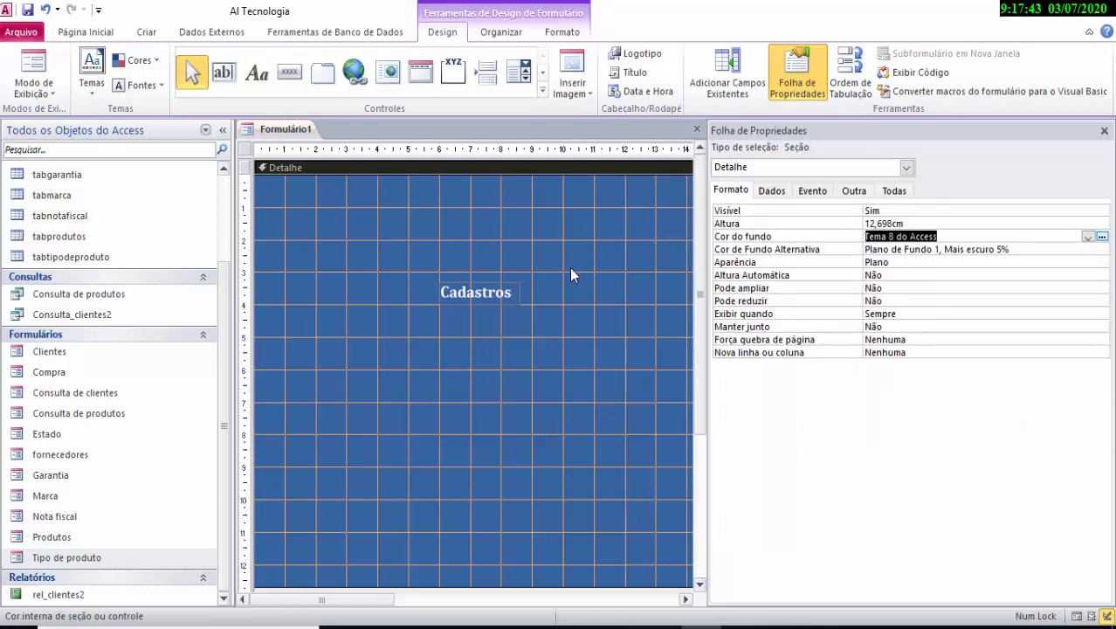
pyautogui.click(1088, 237)
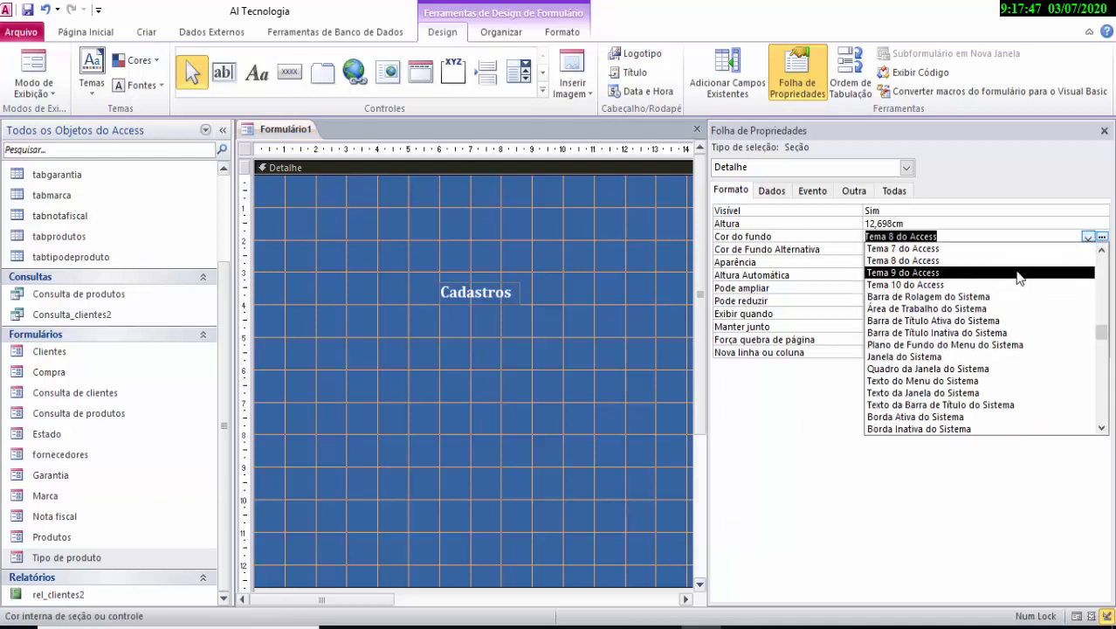
pyautogui.click(1012, 249)
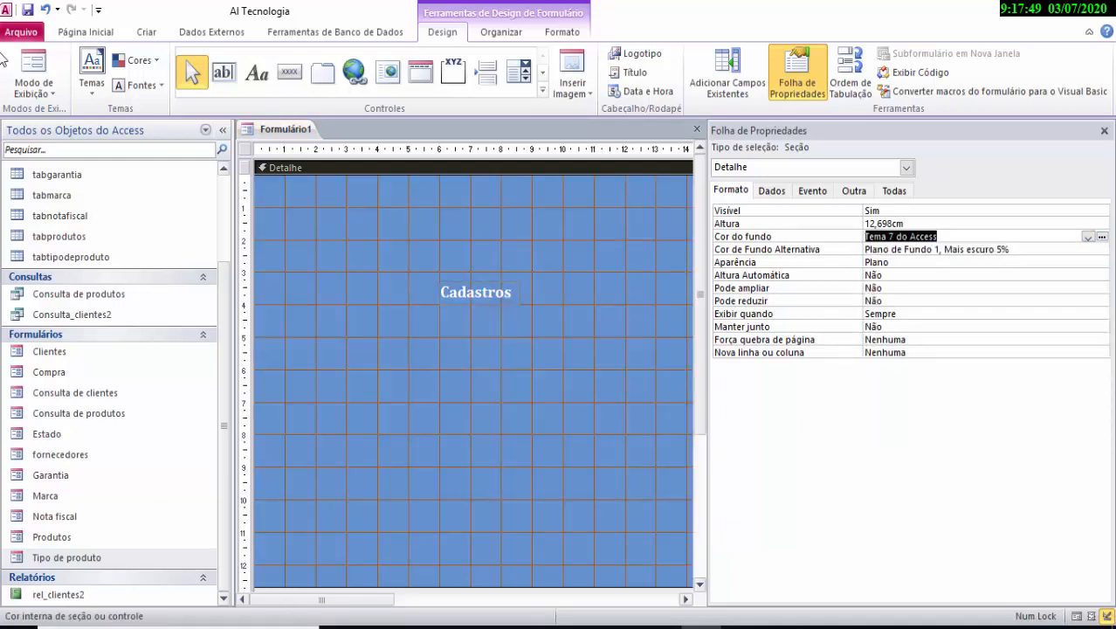
# Preview the form in Form view and return it to Design view.
pyautogui.click(33, 88)
pyautogui.click(40, 117)
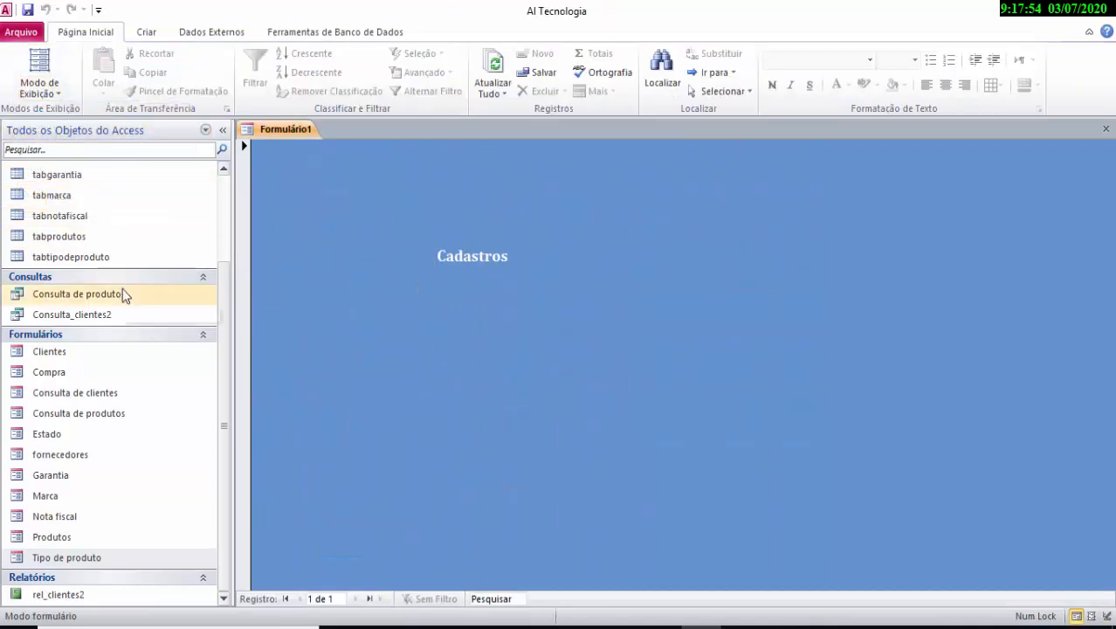
pyautogui.click(39, 58)
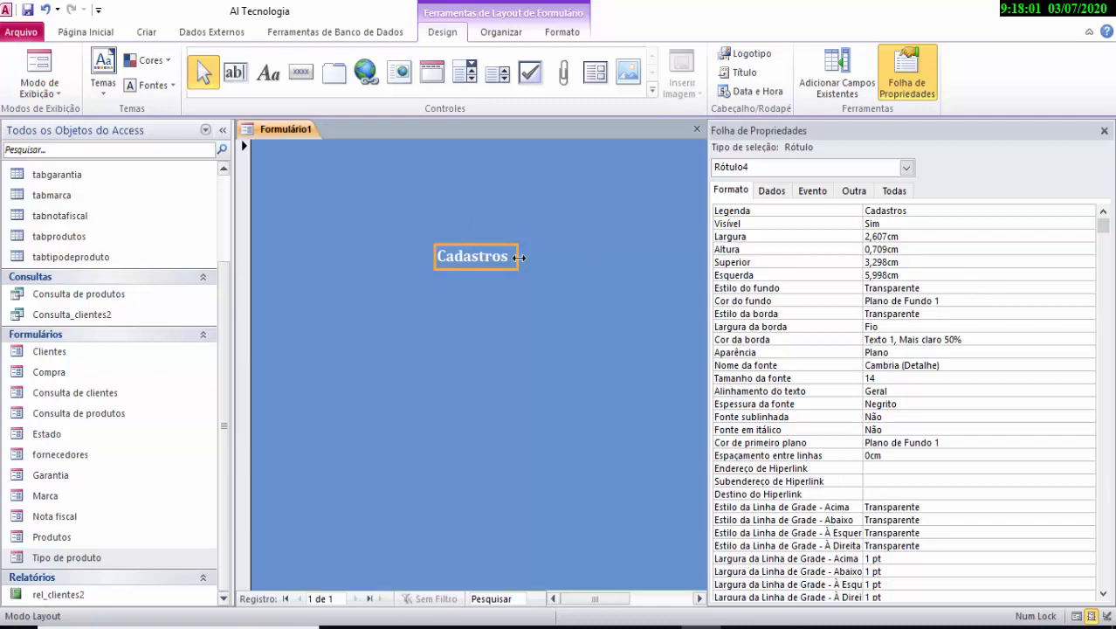
pyautogui.click(63, 94)
pyautogui.click(82, 196)
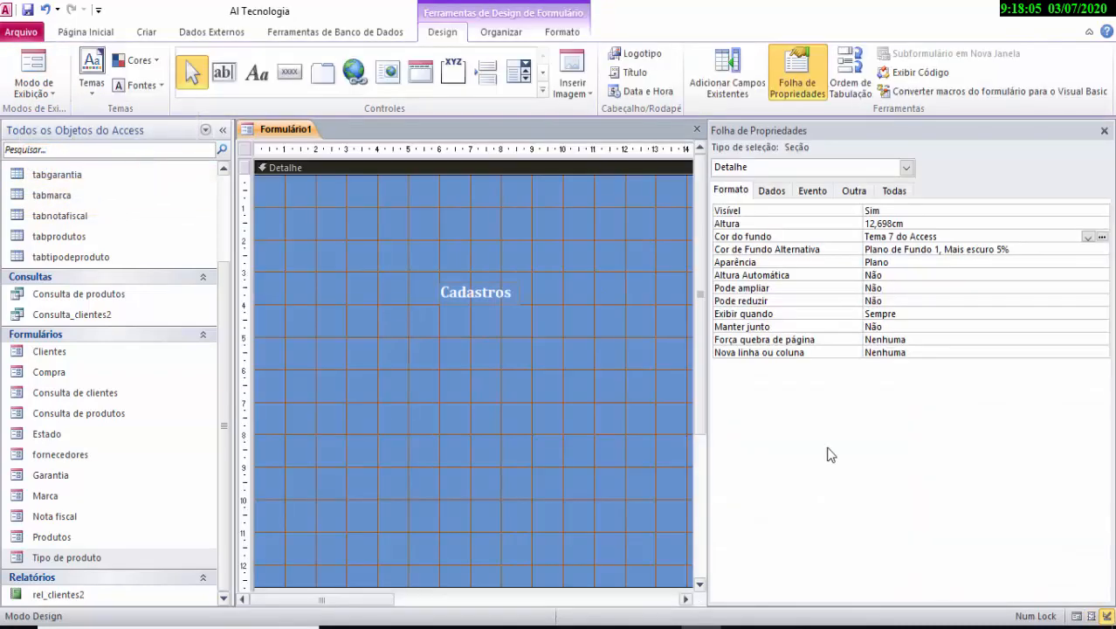
# Check the Cadastros label's formatting and close the property sheet to free up the design area.
pyautogui.click(512, 293)
pyautogui.click(513, 295)
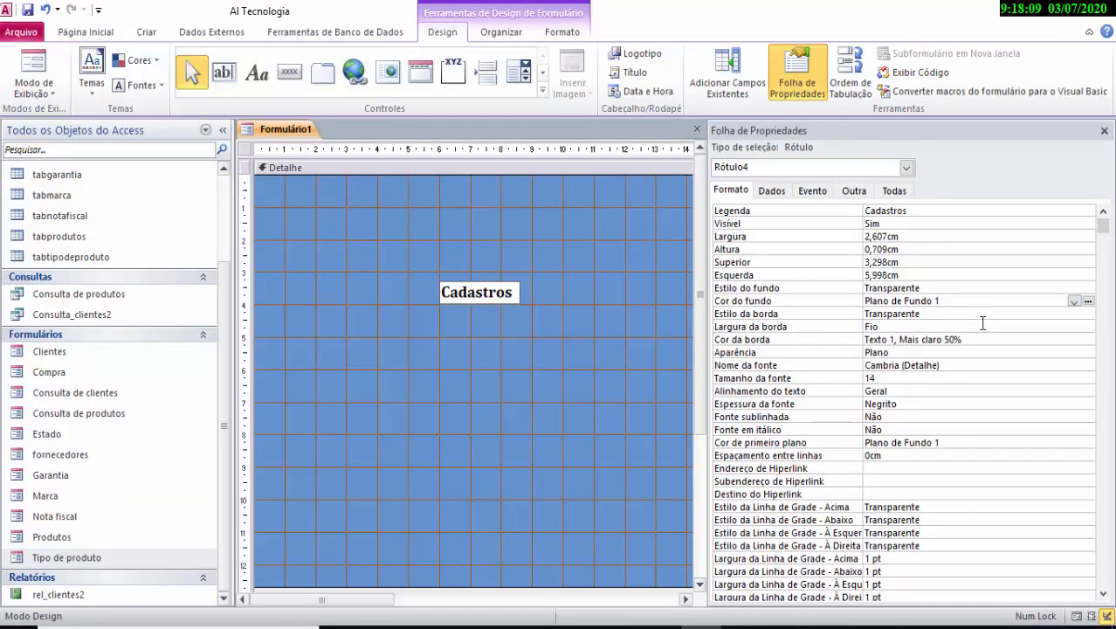
pyautogui.click(665, 278)
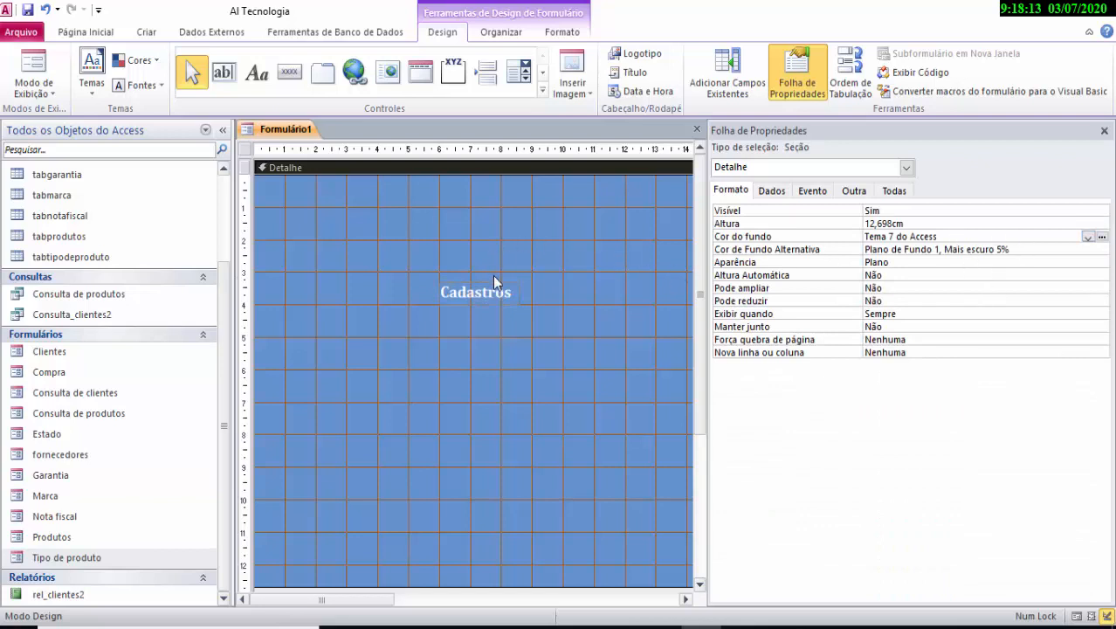
pyautogui.click(507, 297)
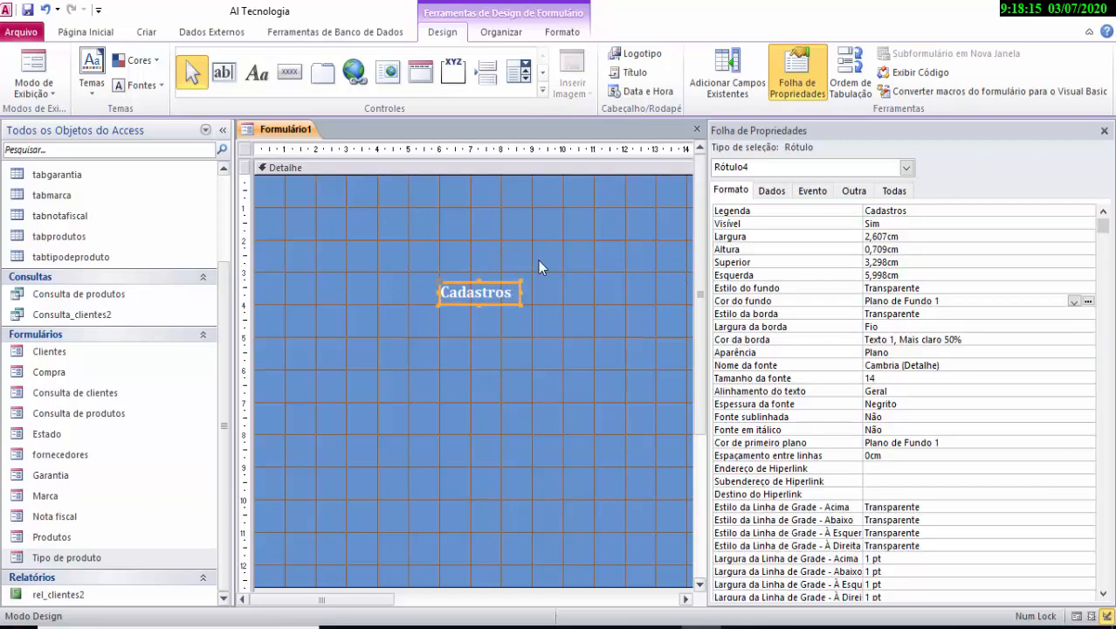
pyautogui.click(568, 33)
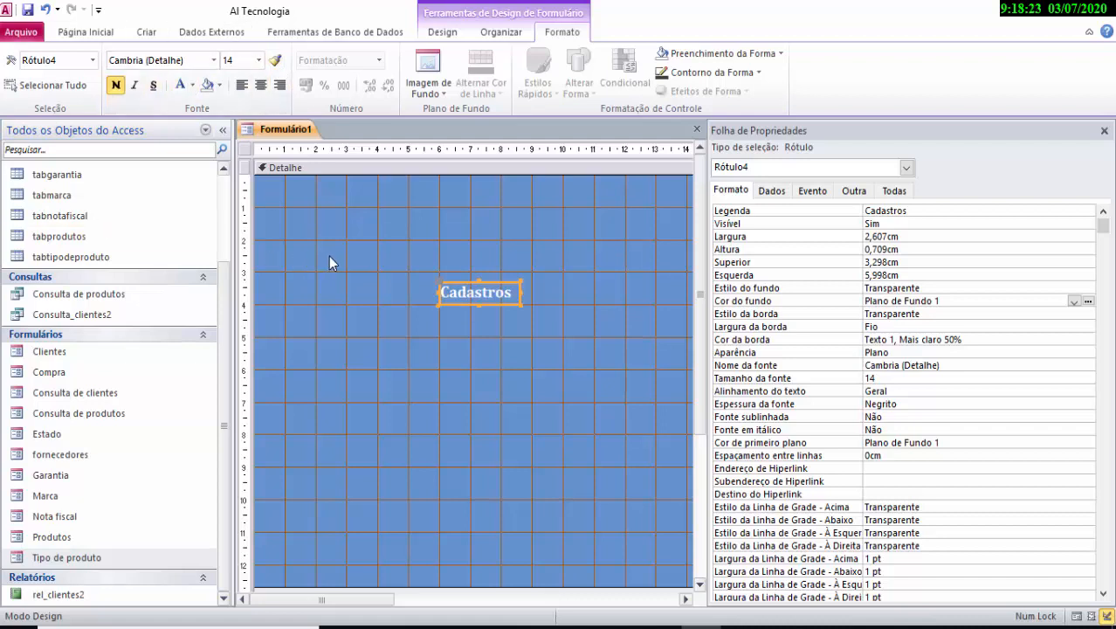
pyautogui.click(549, 279)
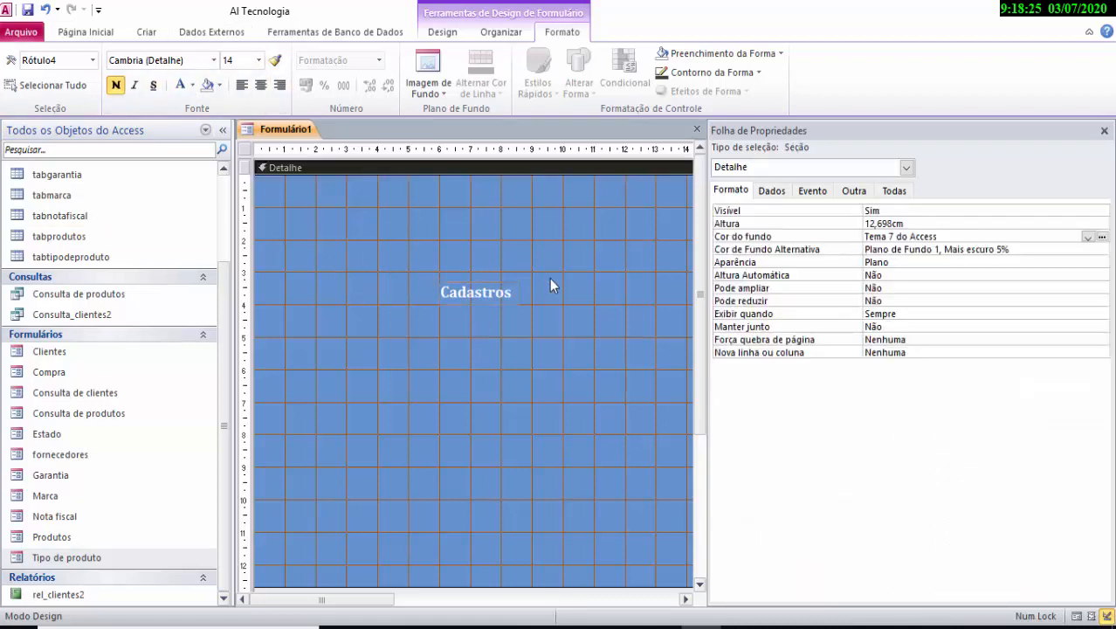
pyautogui.click(1104, 131)
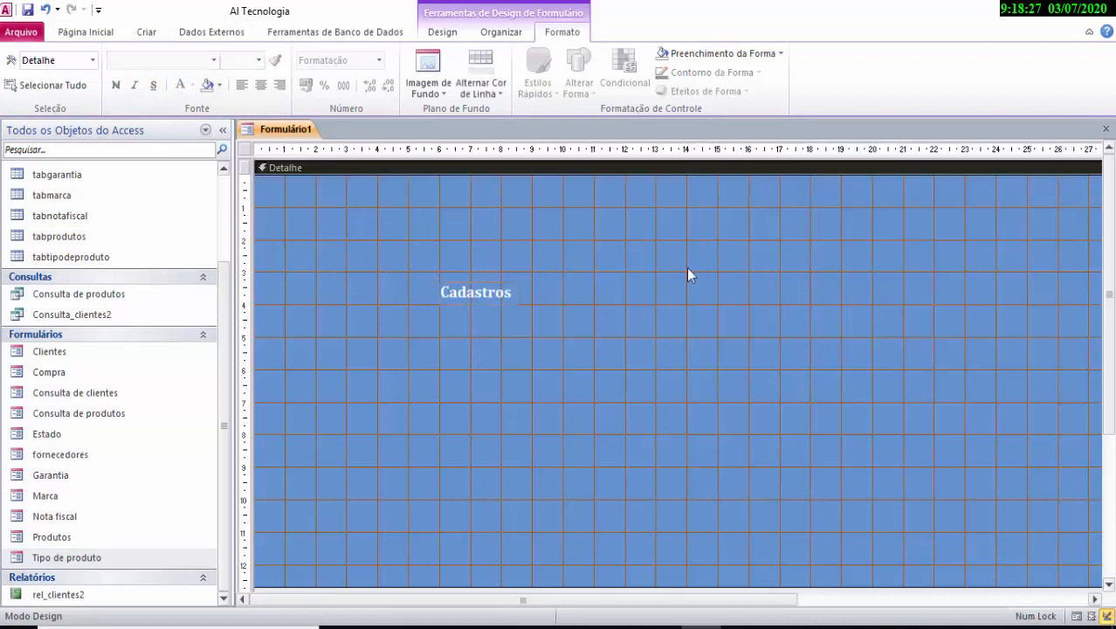
# Nudge the Cadastros label slightly right and up, and place a copy of it on the same row near the 10 cm gridline.
pyautogui.click(520, 291)
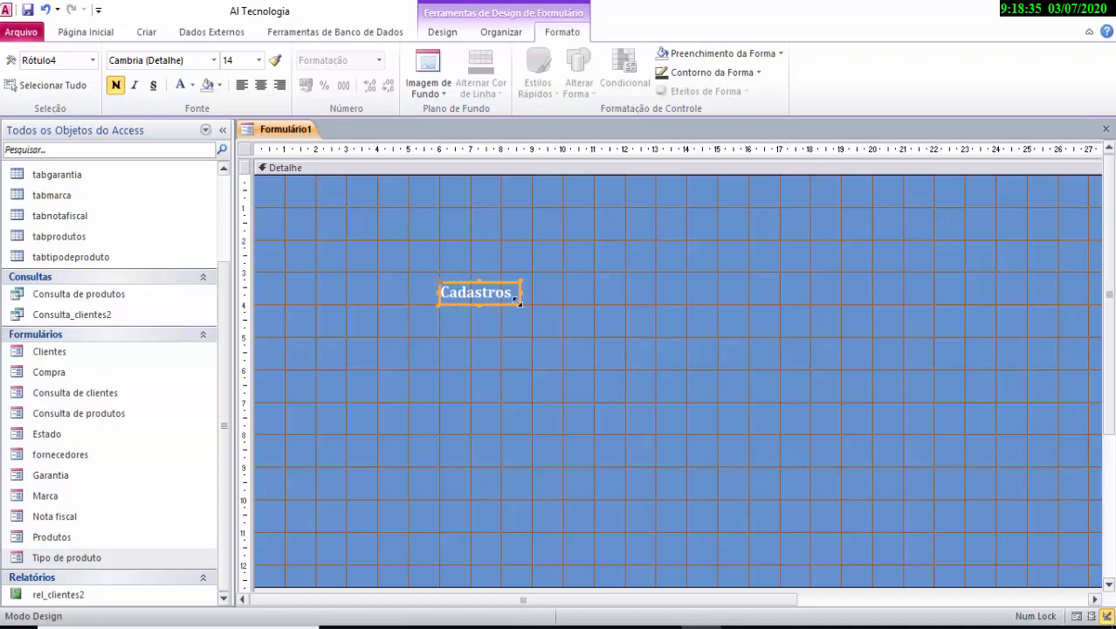
pyautogui.moveTo(502, 304); pyautogui.dragTo(510, 301)
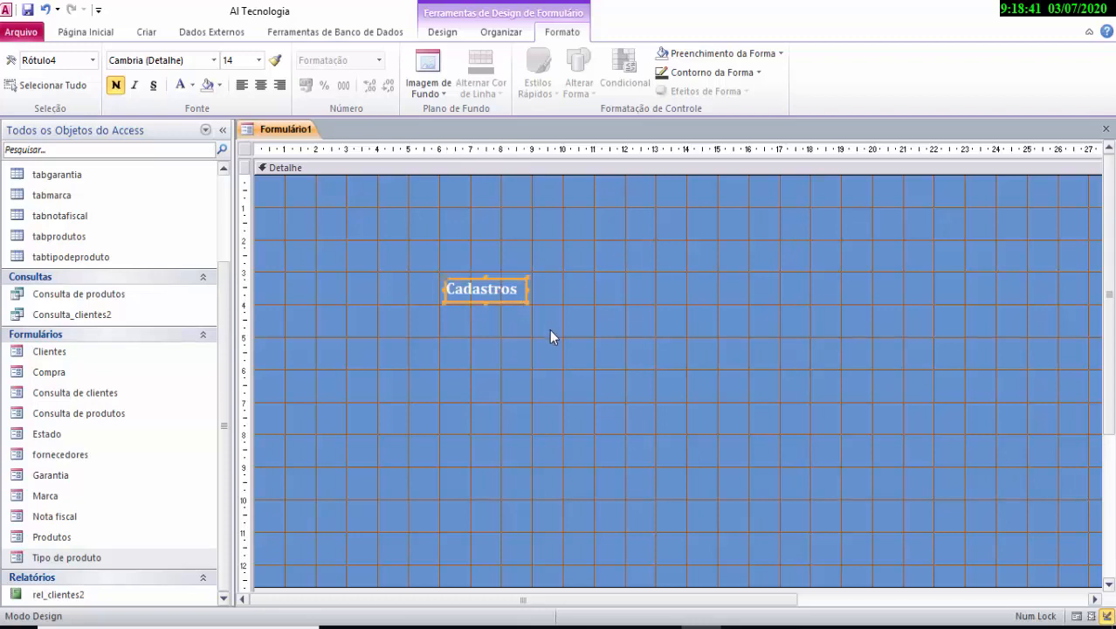
pyautogui.hotkey('ctrl', 'v')
pyautogui.moveTo(513, 330); pyautogui.dragTo(636, 300)
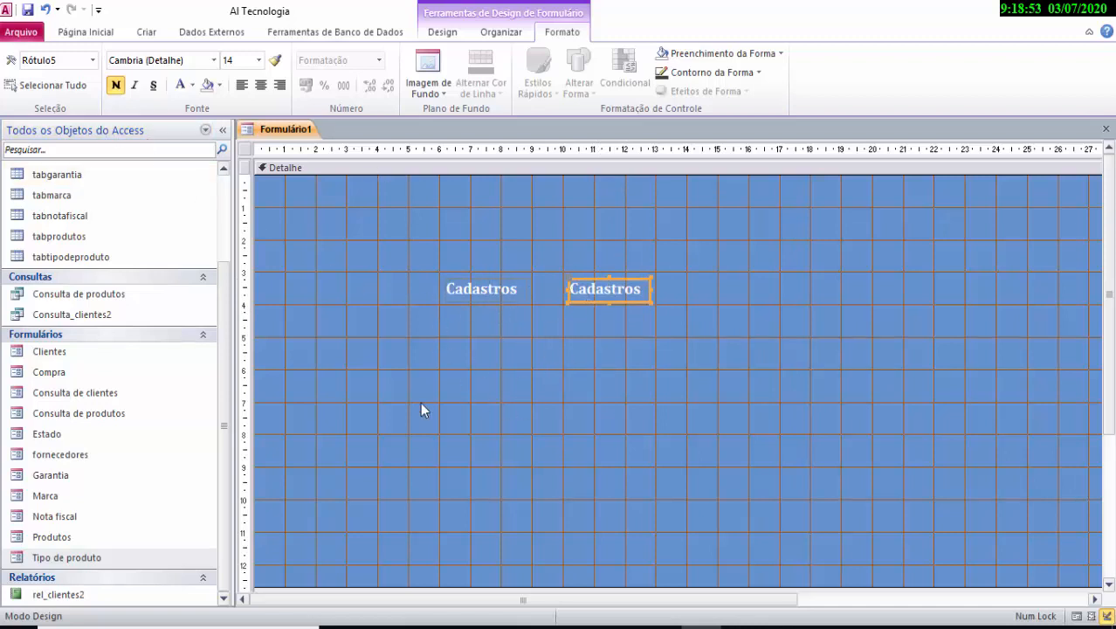
# Widen the copied Cadastros label slightly and change its text to Consultas.
pyautogui.click(662, 290)
pyautogui.click(654, 292)
pyautogui.click(652, 289)
pyautogui.moveTo(661, 290); pyautogui.dragTo(662, 290)
pyautogui.doubleClick(642, 294)
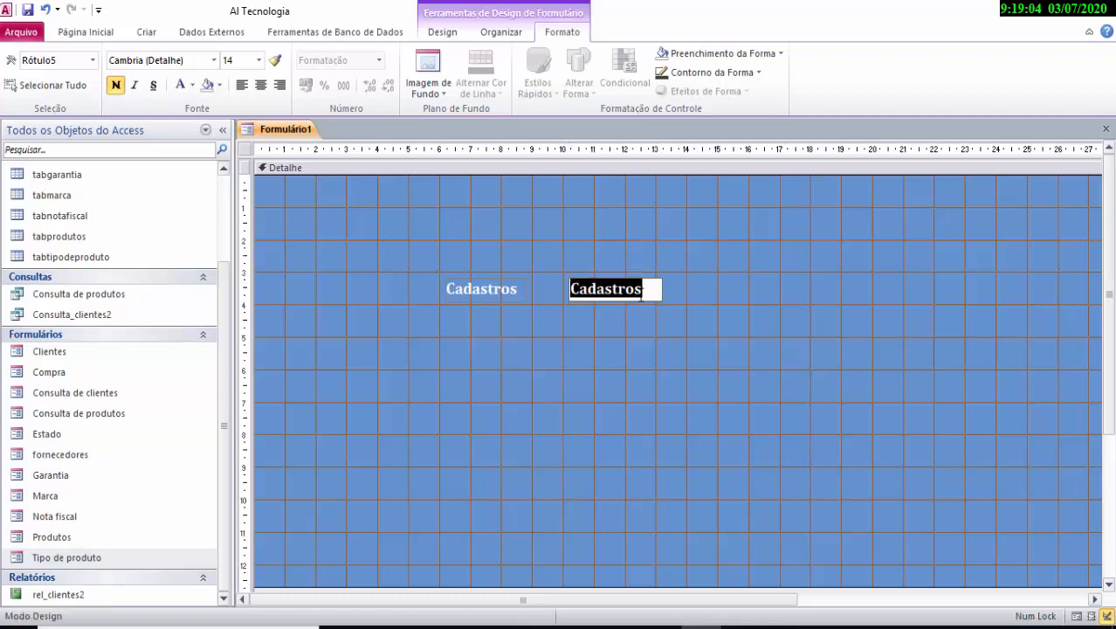
pyautogui.write('c')
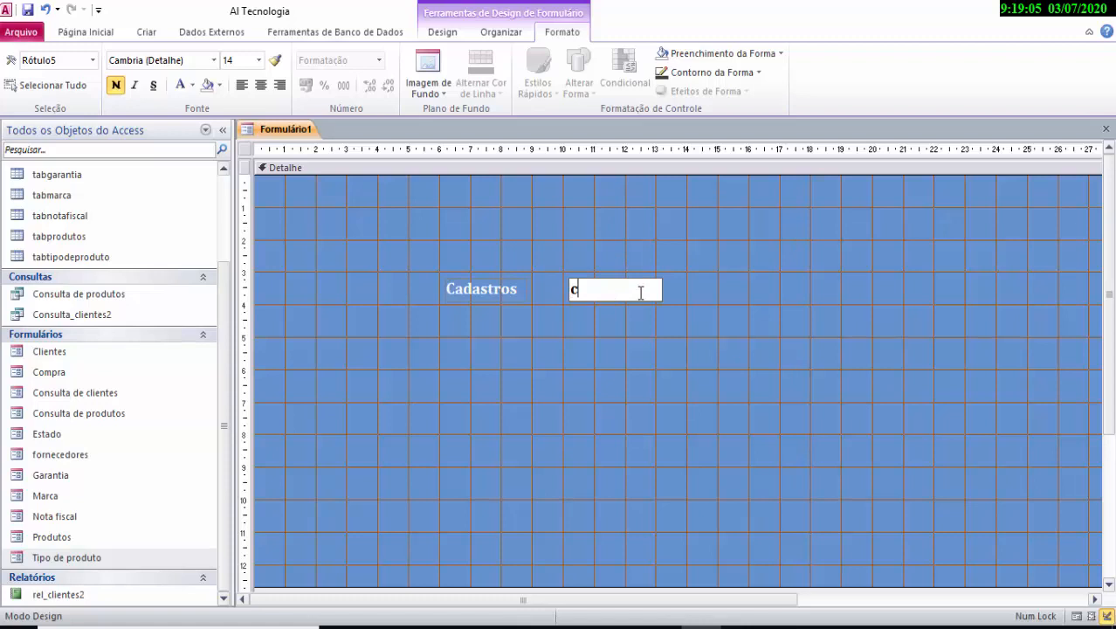
pyautogui.press('BackSpace')
pyautogui.write('Consultas')
pyautogui.click(651, 327)
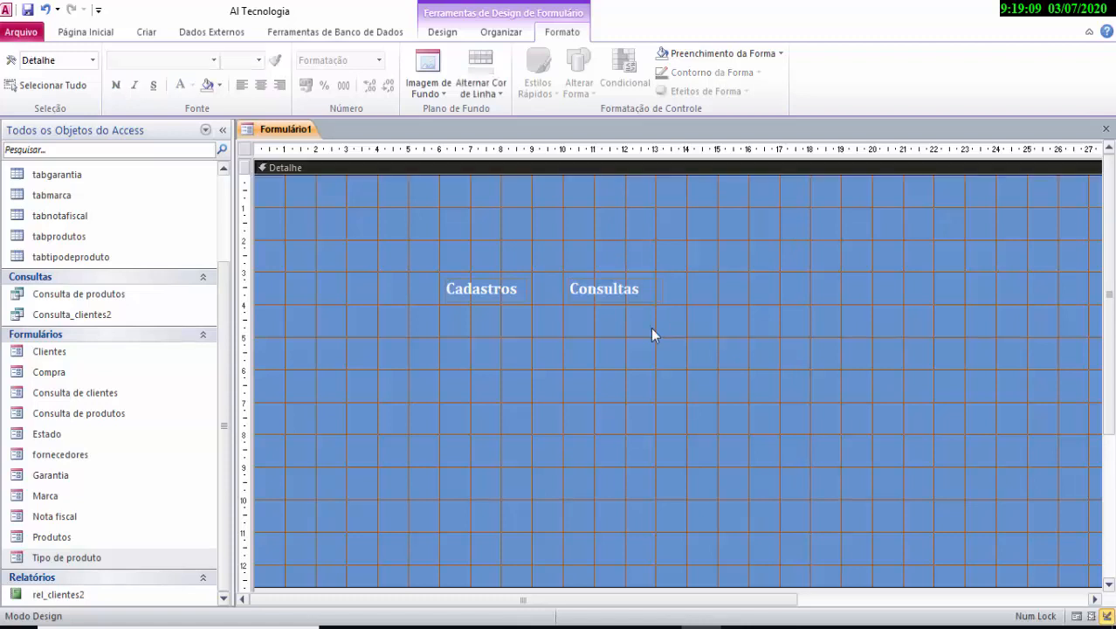
# Narrow the Consultas label so its width matches the Cadastros label.
pyautogui.click(594, 297)
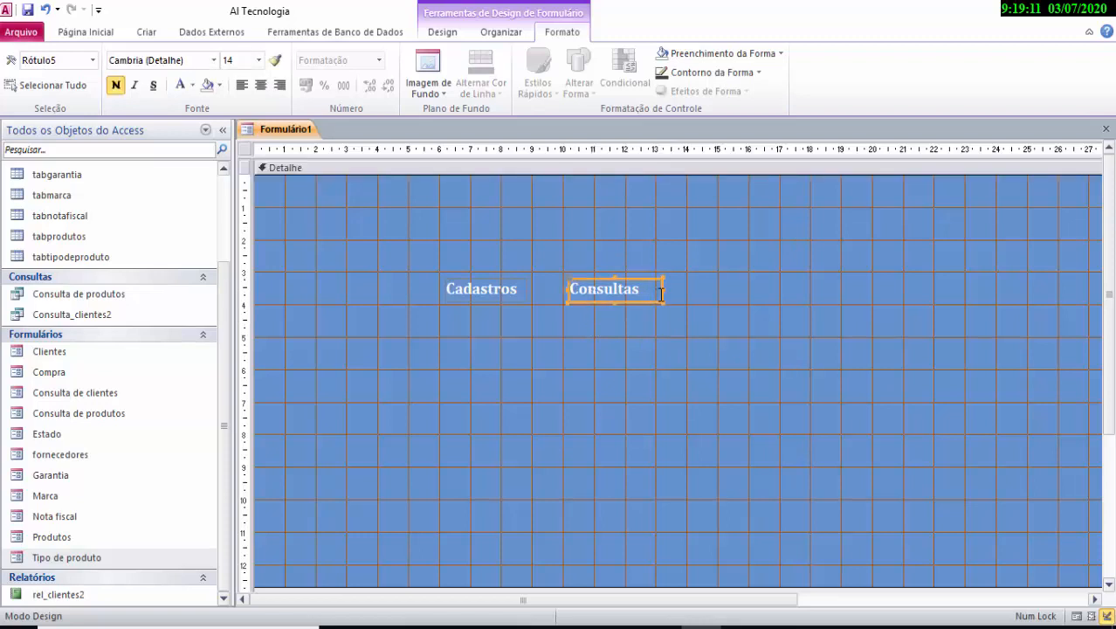
pyautogui.click(658, 288)
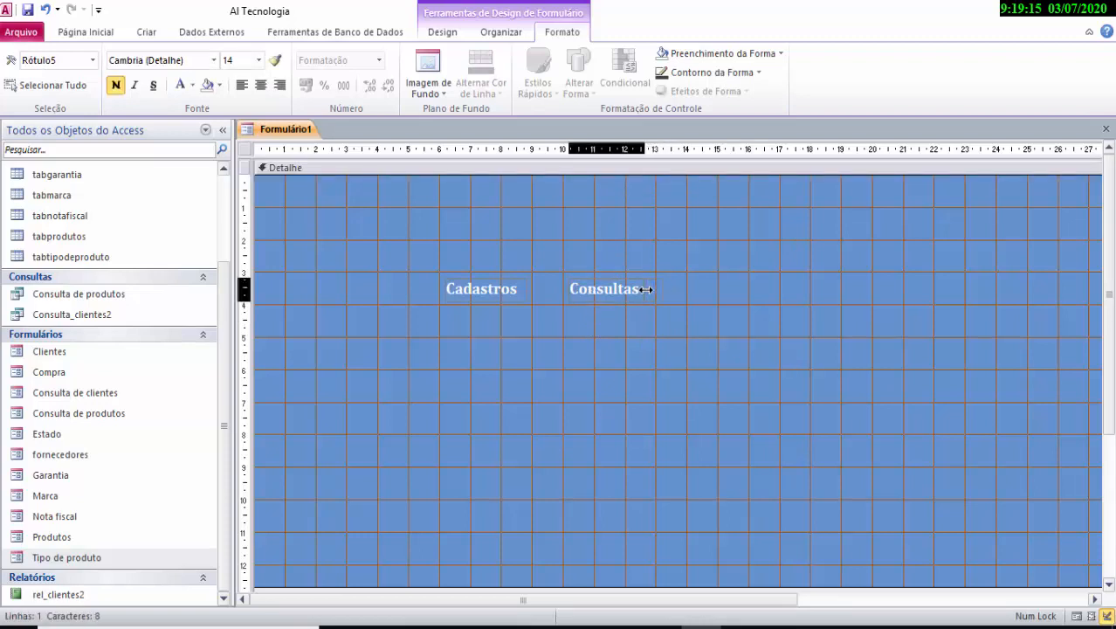
pyautogui.click(646, 289)
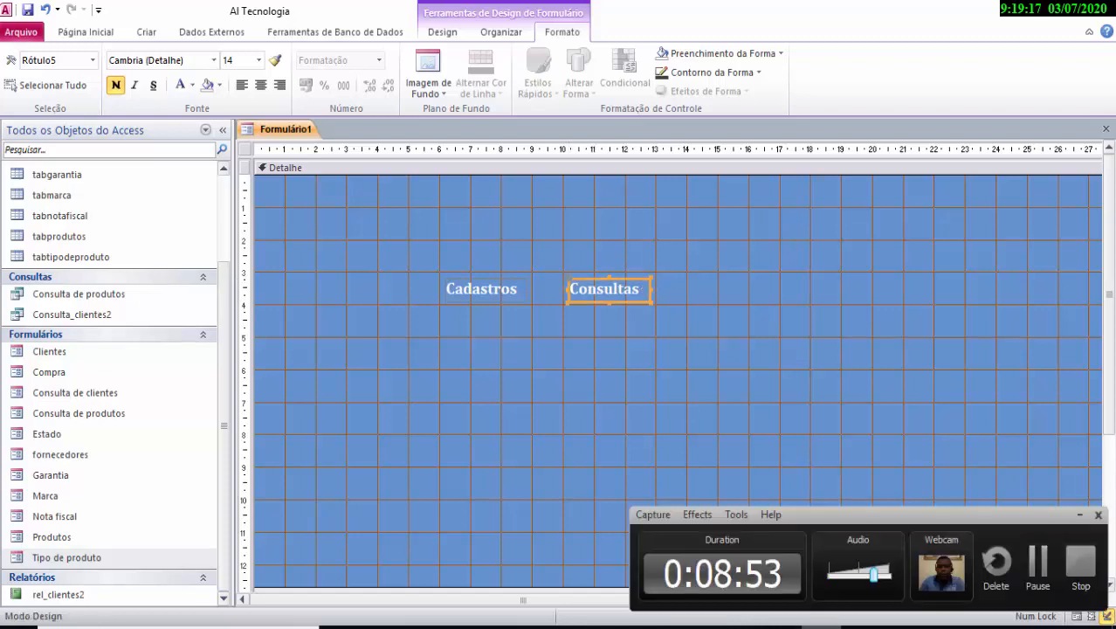
pyautogui.click(1034, 565)
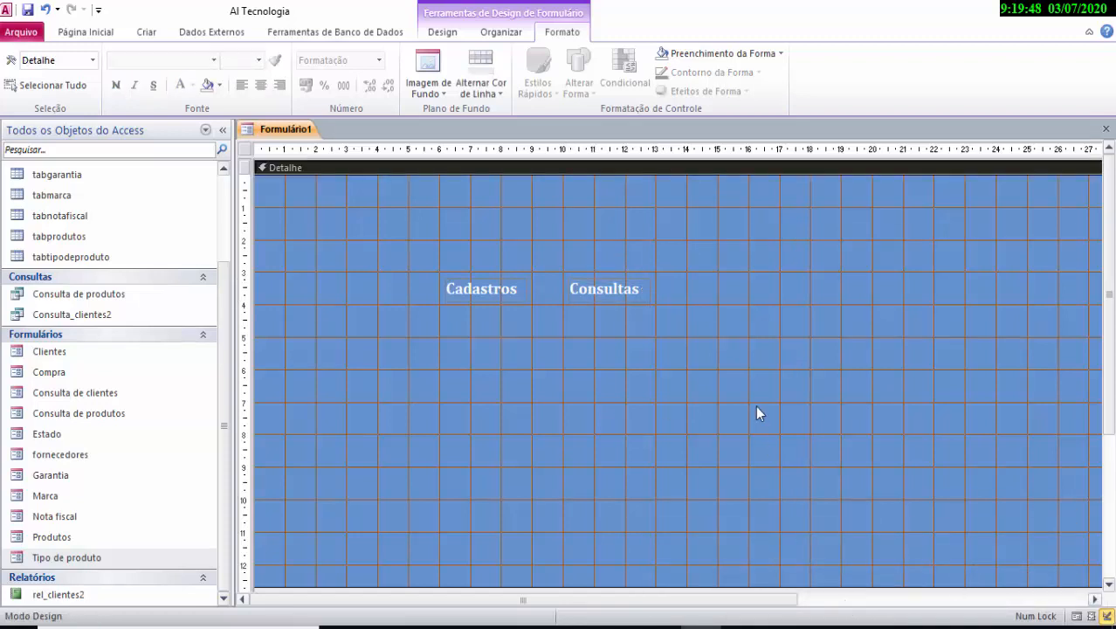
pyautogui.click(819, 627)
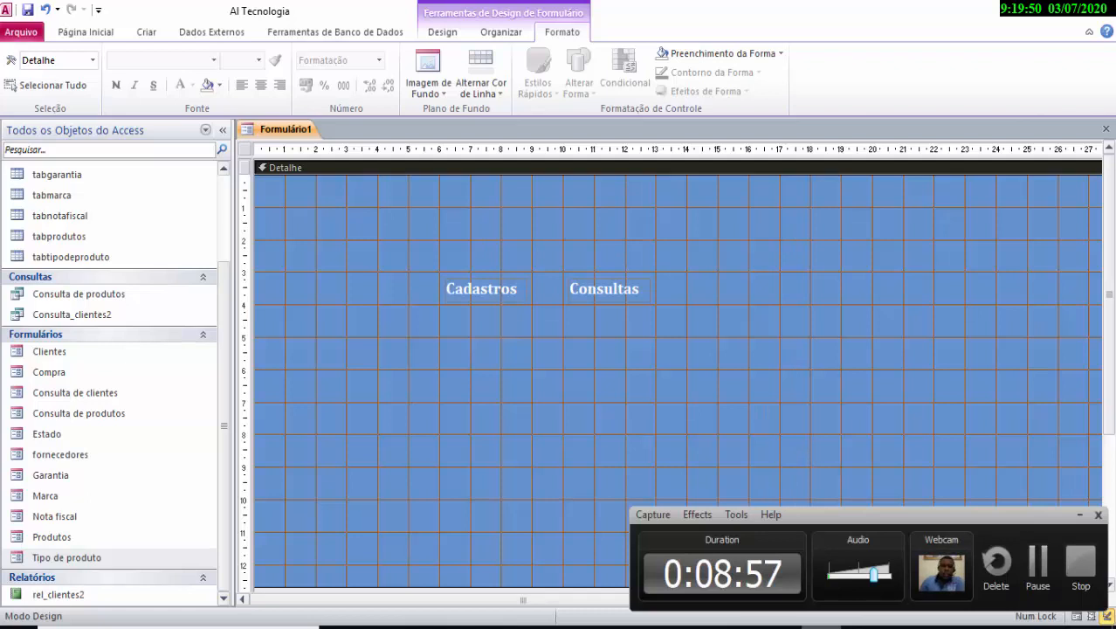
# Duplicate the Consultas label and place the copy on the same row, about 14.2 cm from the form's left edge.
pyautogui.click(636, 294)
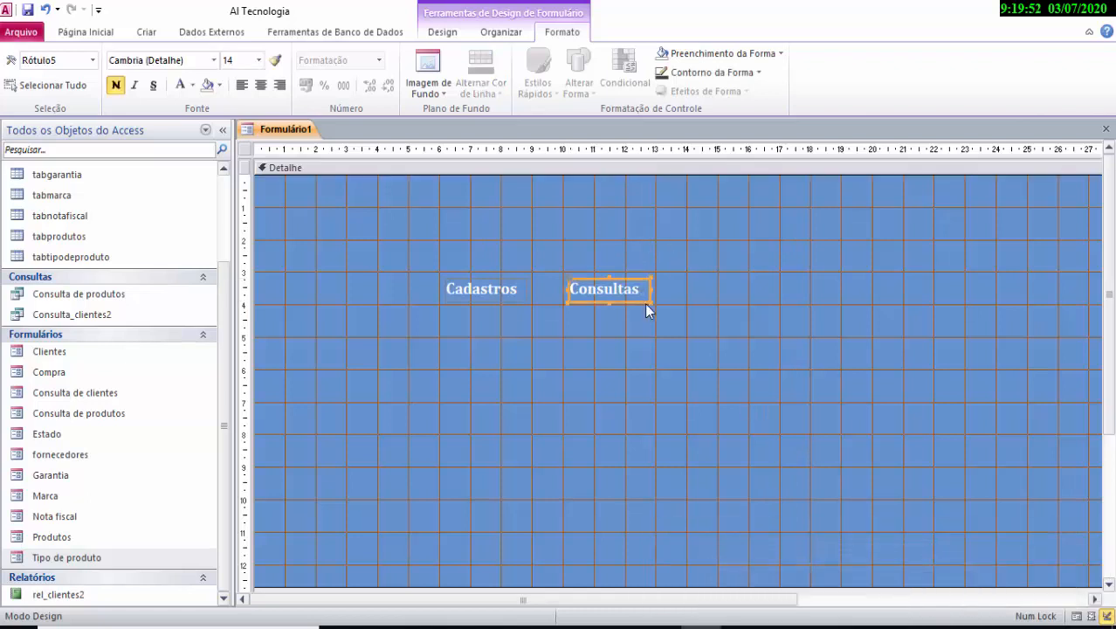
pyautogui.hotkey('ctrl', 'c')
pyautogui.hotkey('ctrl', 'v')
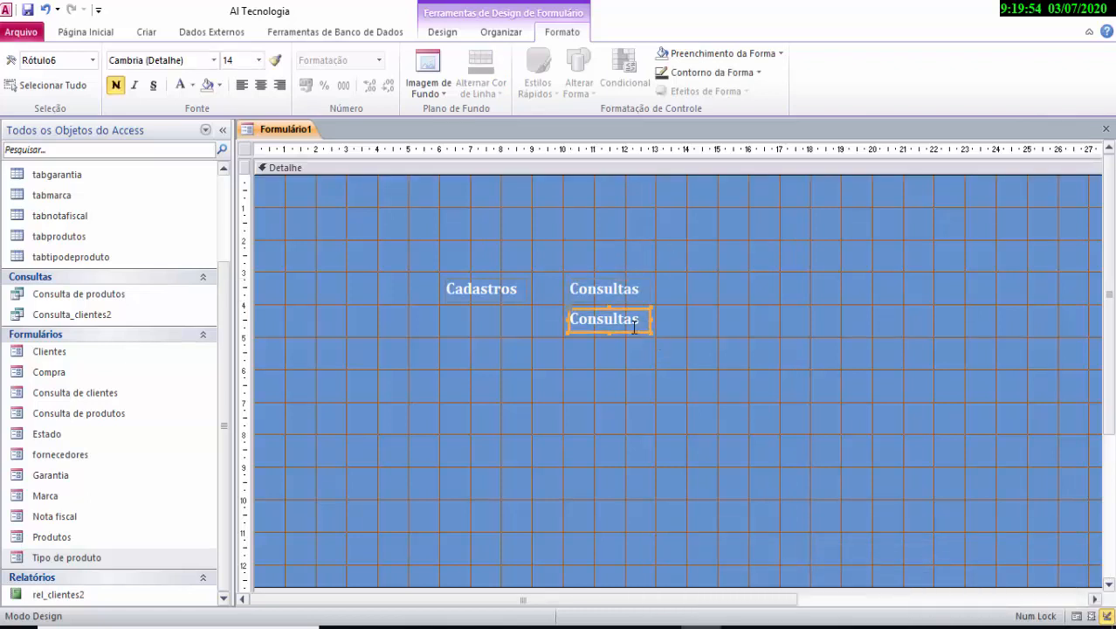
pyautogui.moveTo(640, 331)
pyautogui.mouseDown()
pyautogui.moveTo(699, 326)
pyautogui.moveTo(761, 300)
pyautogui.mouseUp()
pyautogui.doubleClick(761, 299)
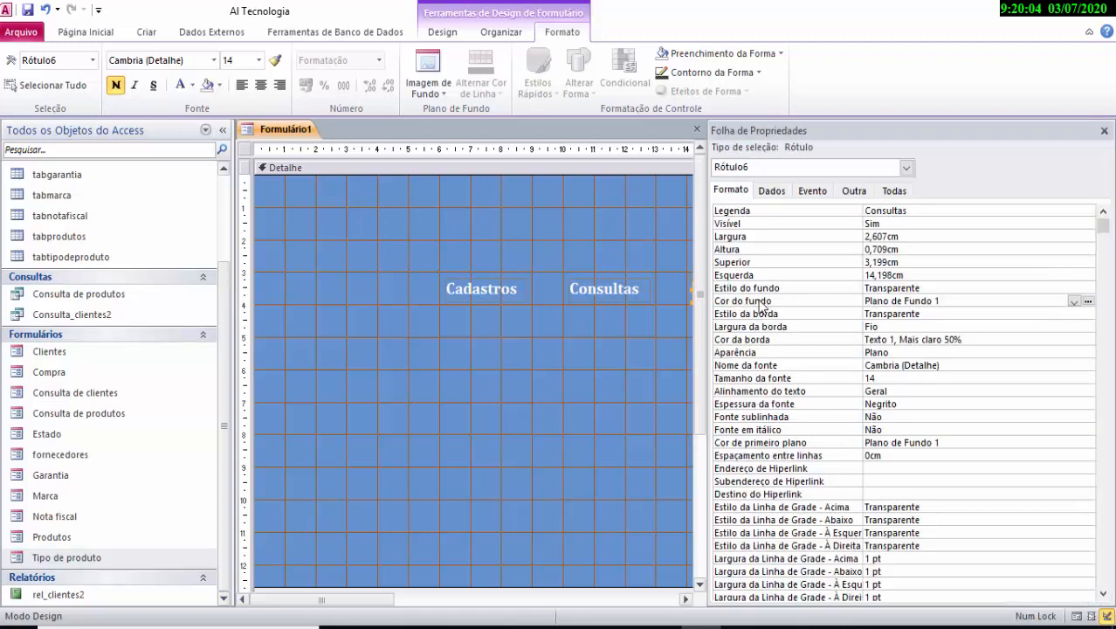
pyautogui.click(1104, 130)
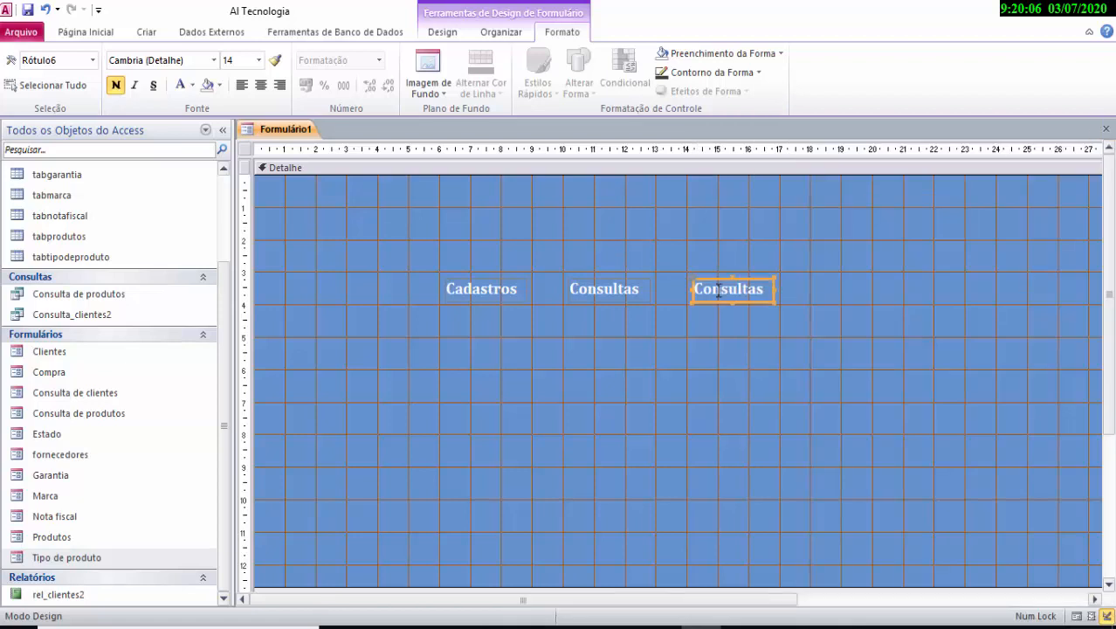
# Realign the third label with the other two headings and change its text to Imprimir.
pyautogui.click(755, 300)
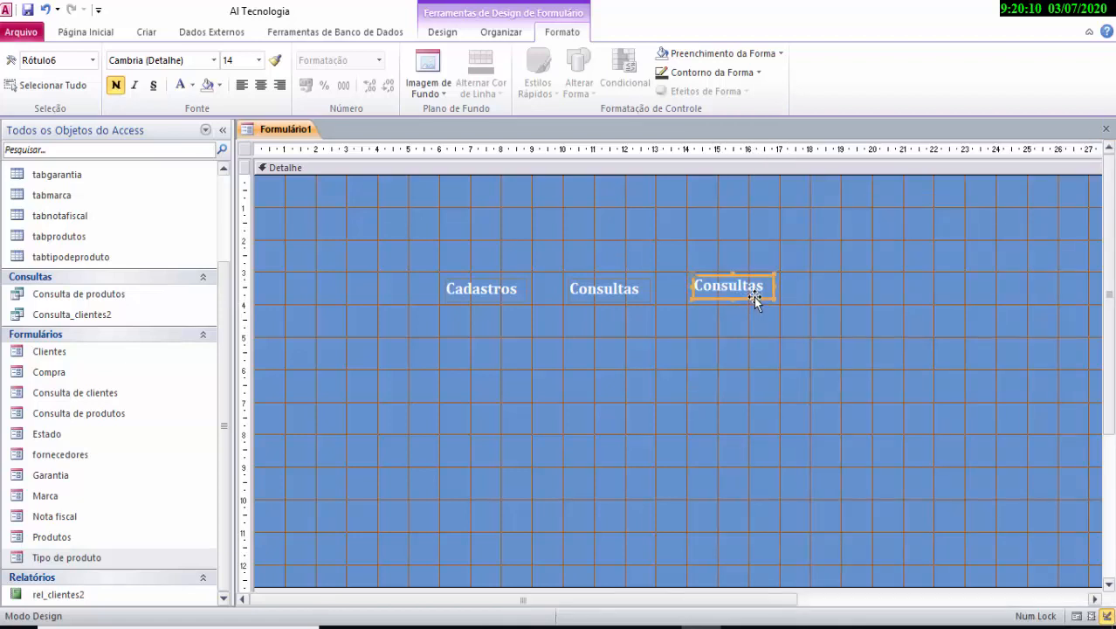
pyautogui.press('Escape')
pyautogui.moveTo(761, 298); pyautogui.dragTo(765, 303)
pyautogui.doubleClick(742, 290)
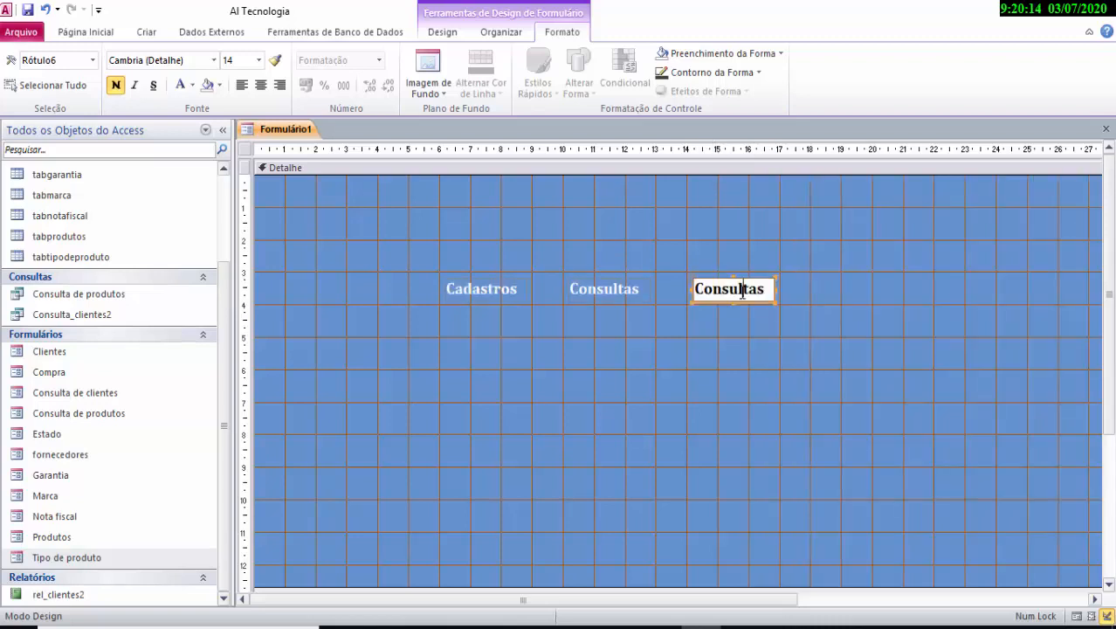
pyautogui.write('Im')
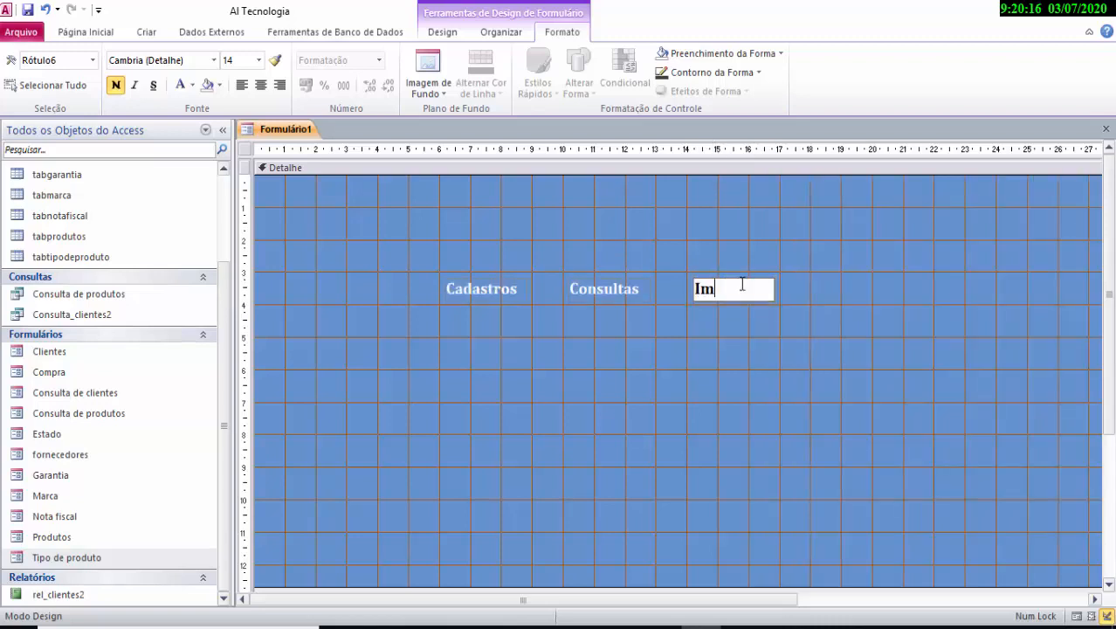
pyautogui.write('primir')
pyautogui.click(516, 409)
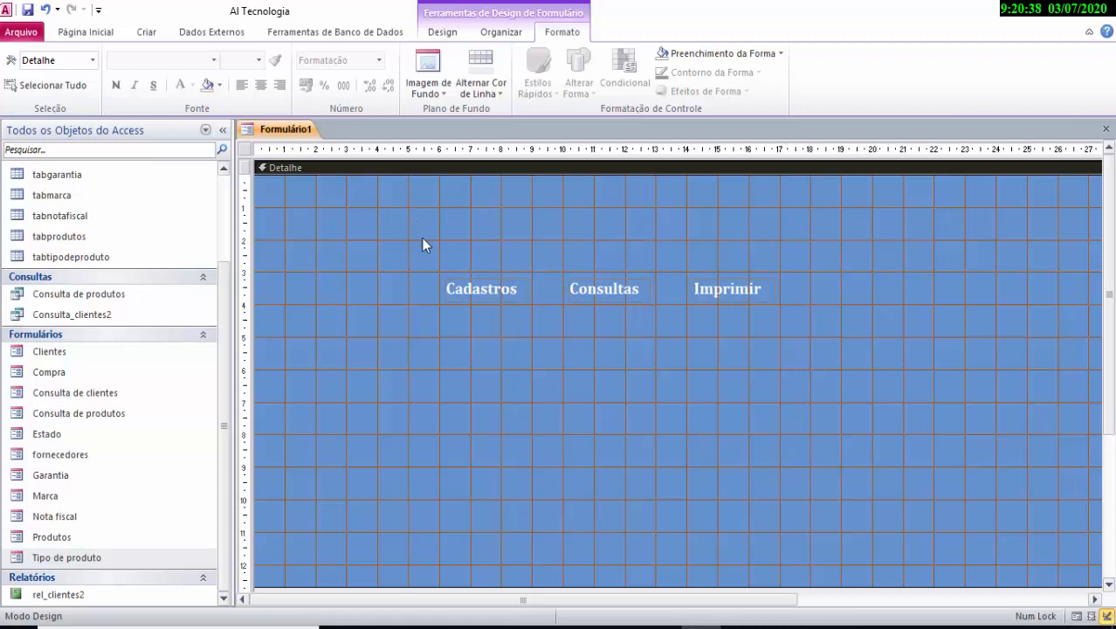
# Select the Cadastros, Consultas and Imprimir labels and move them together about 2 cm to the right.
pyautogui.moveTo(422, 245); pyautogui.dragTo(833, 353)
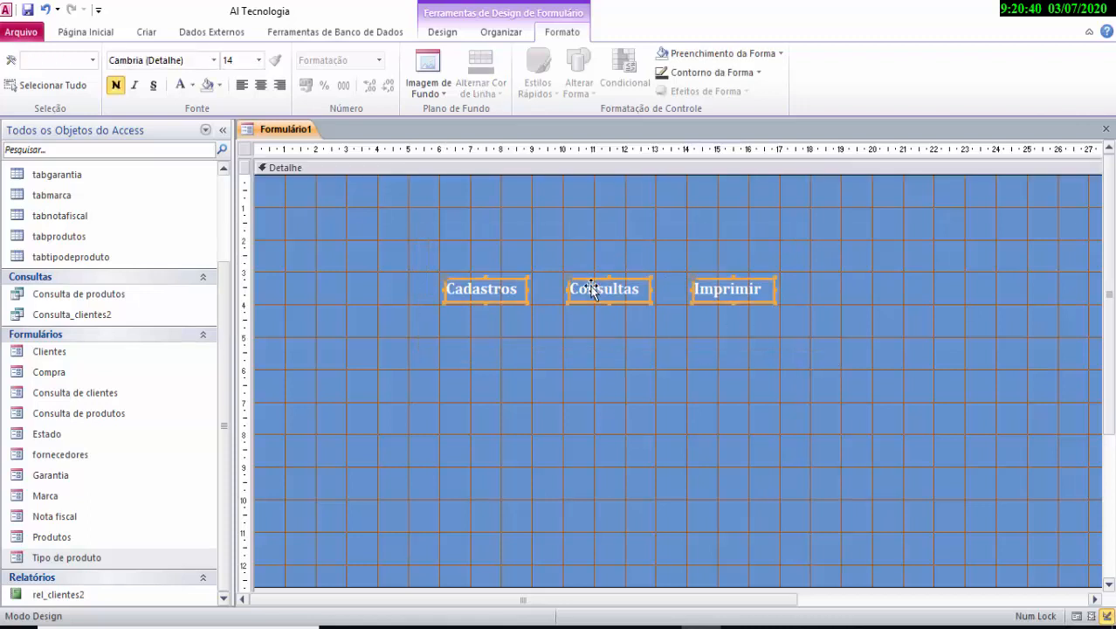
pyautogui.click(509, 302)
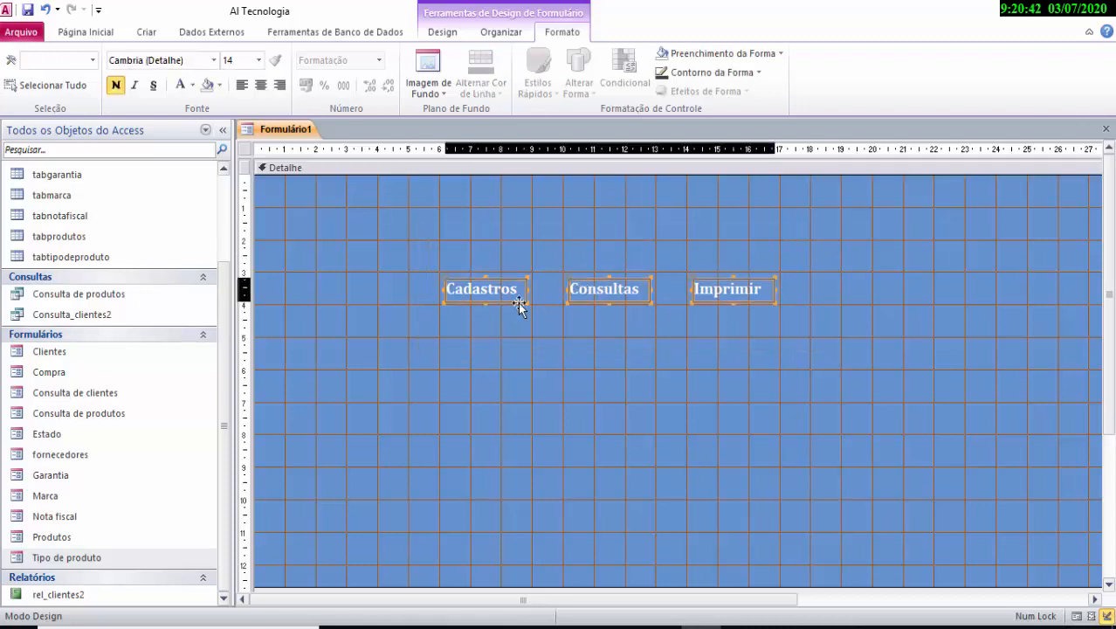
pyautogui.moveTo(518, 303); pyautogui.dragTo(572, 301)
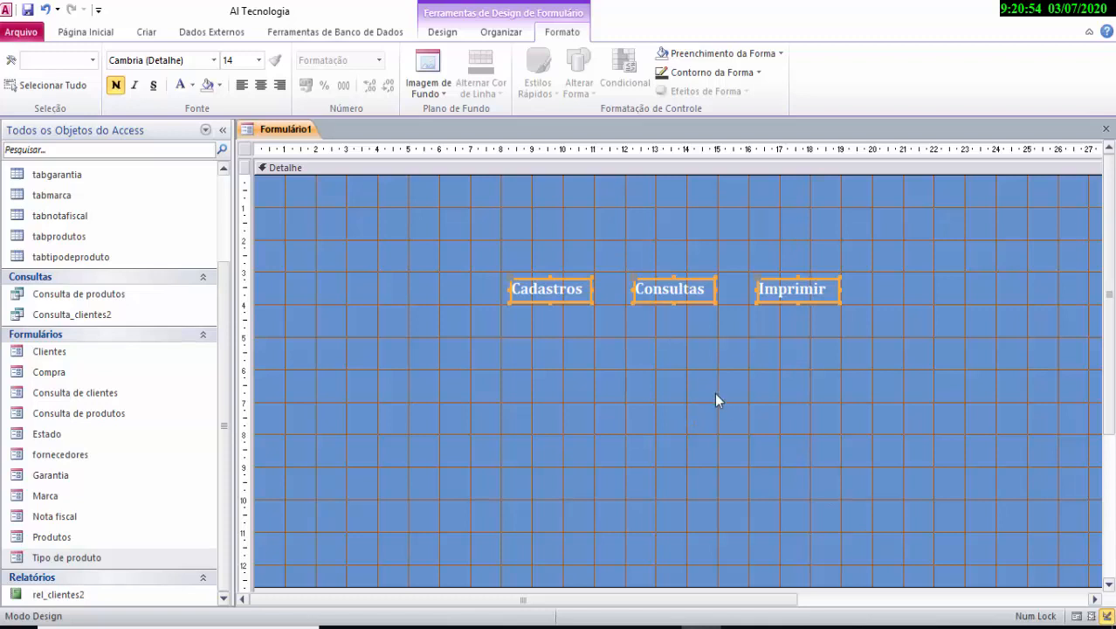
pyautogui.click(488, 33)
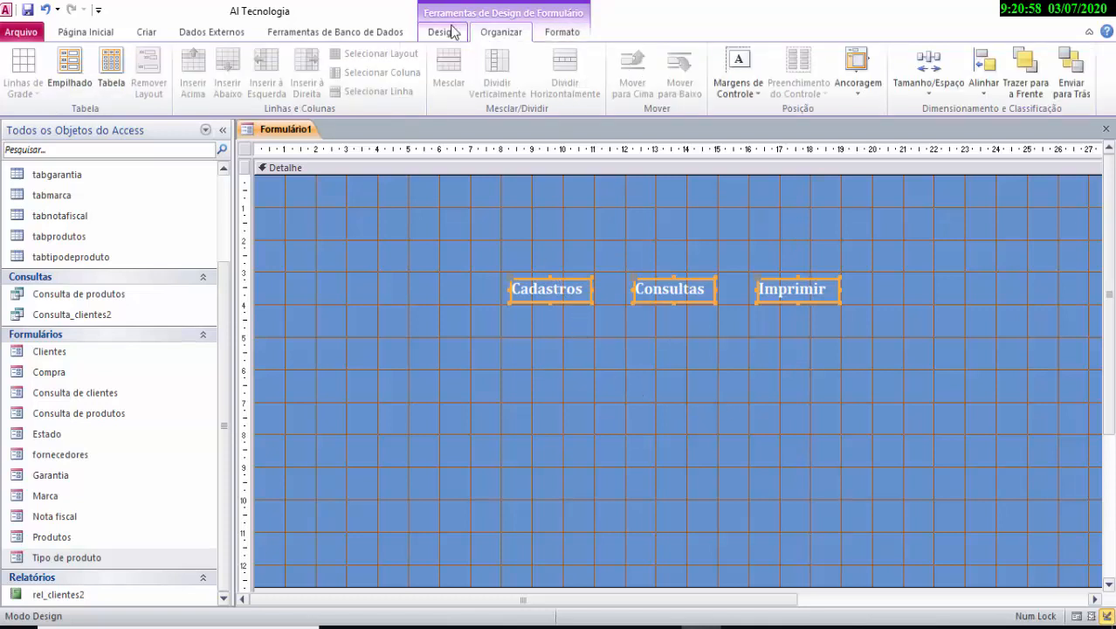
pyautogui.click(986, 91)
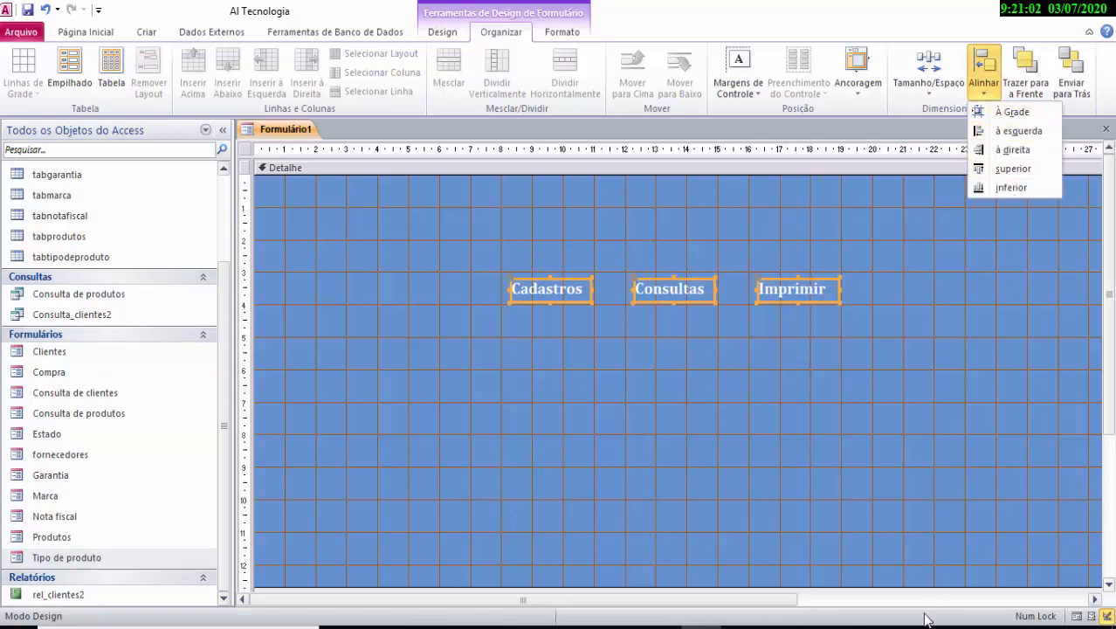
pyautogui.click(901, 556)
pyautogui.click(901, 555)
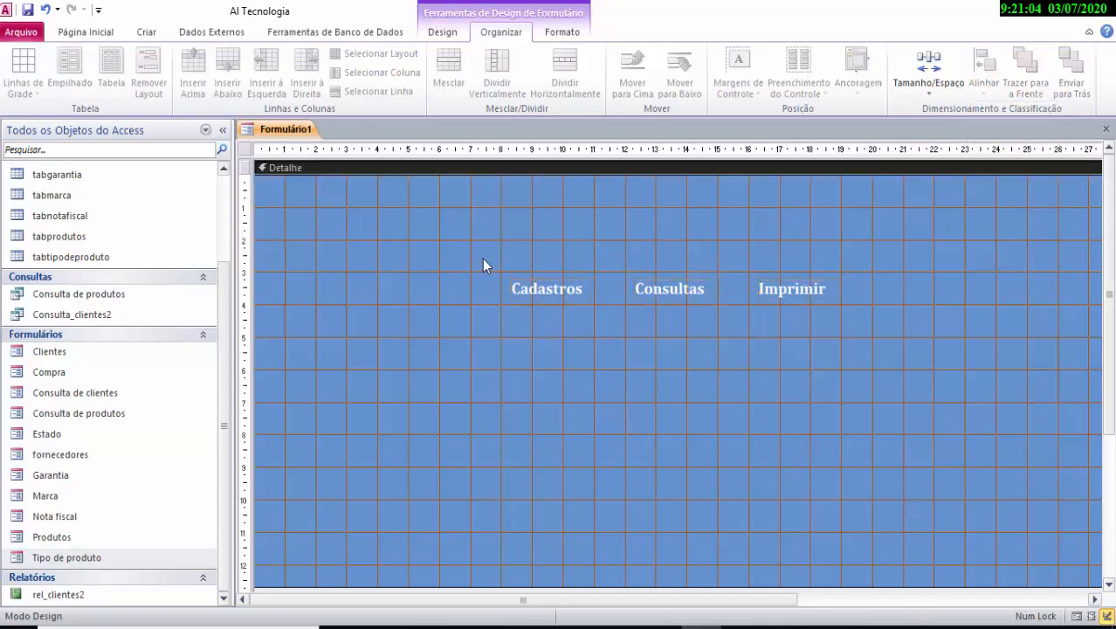
pyautogui.moveTo(482, 258); pyautogui.dragTo(950, 466)
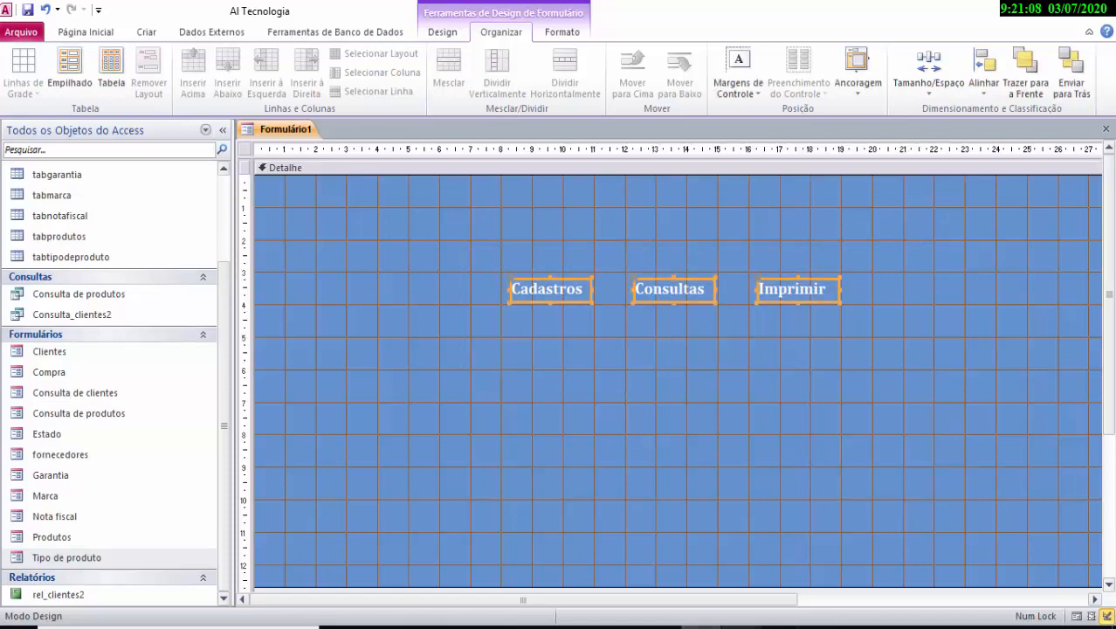
pyautogui.click(822, 627)
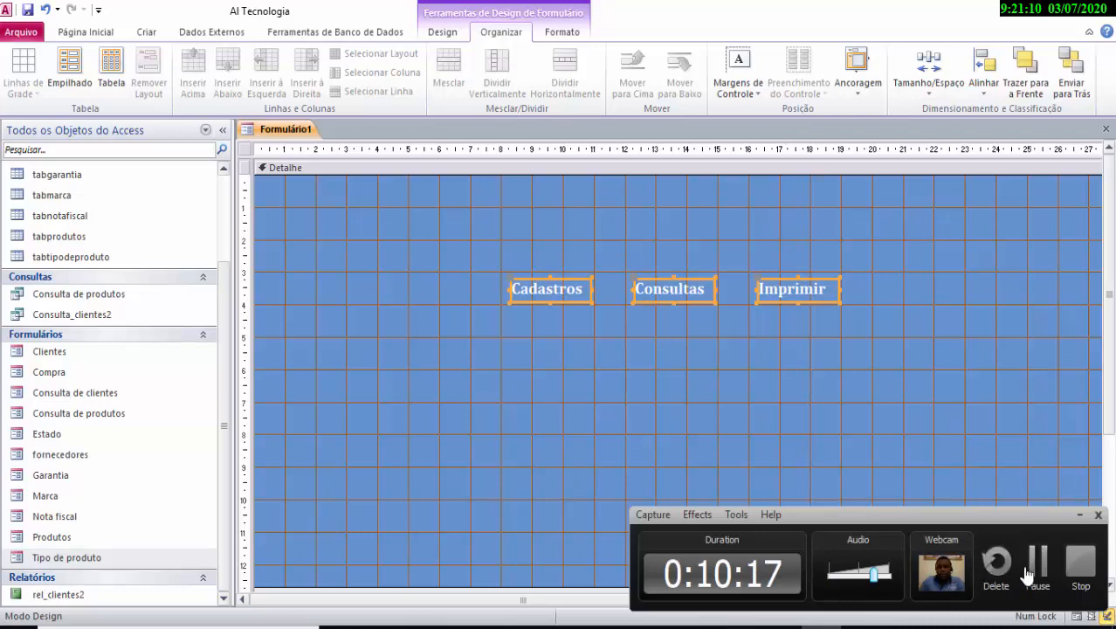
pyautogui.click(1036, 567)
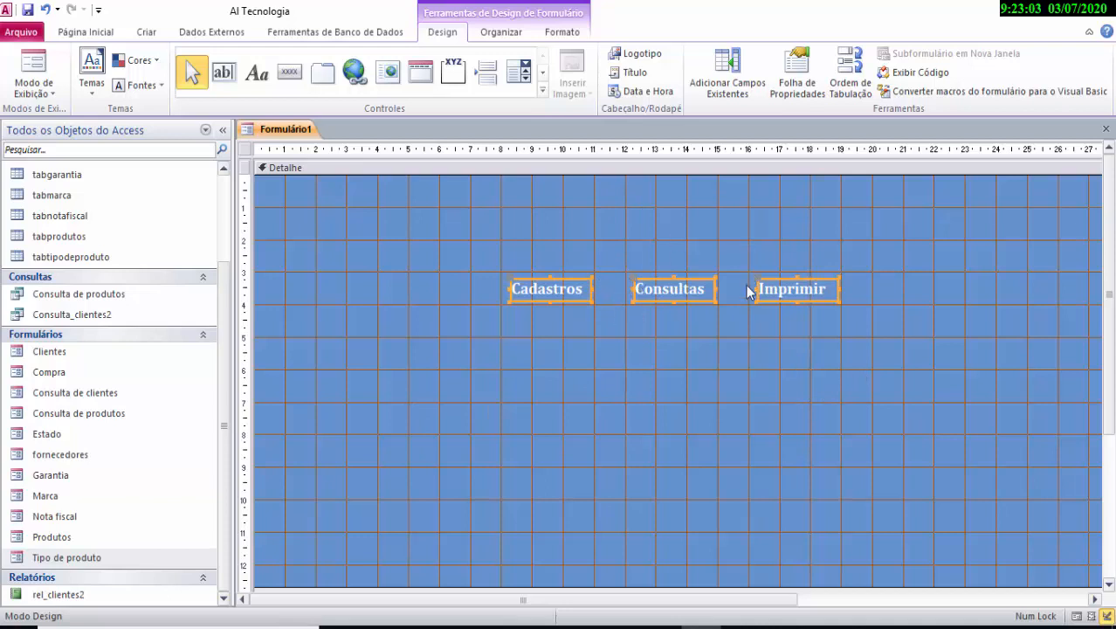
pyautogui.click(759, 351)
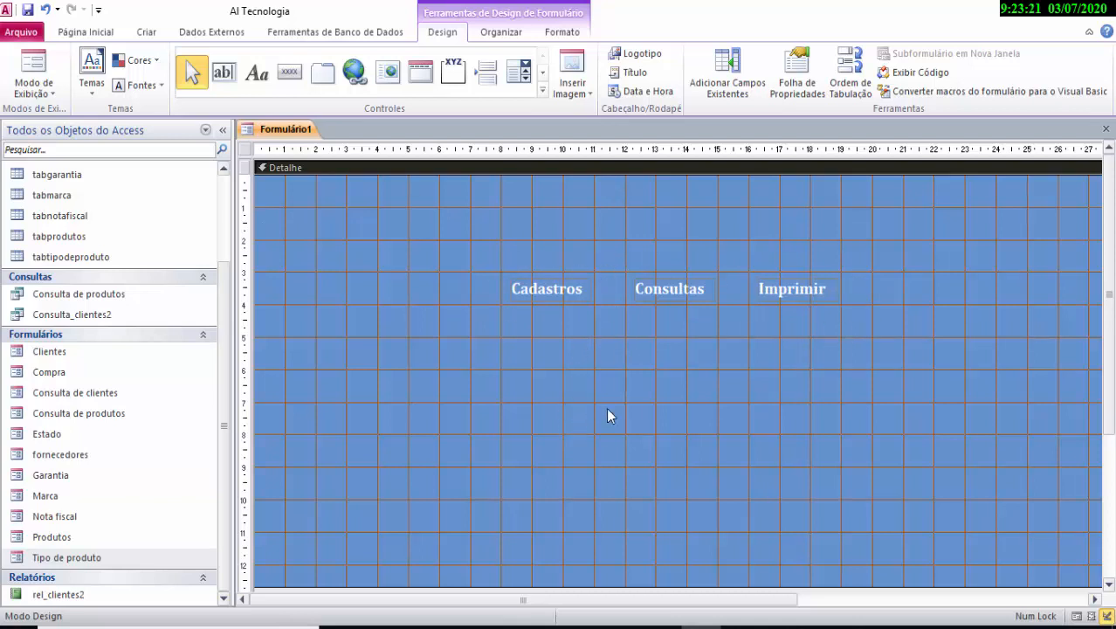
pyautogui.moveTo(499, 254); pyautogui.dragTo(582, 321)
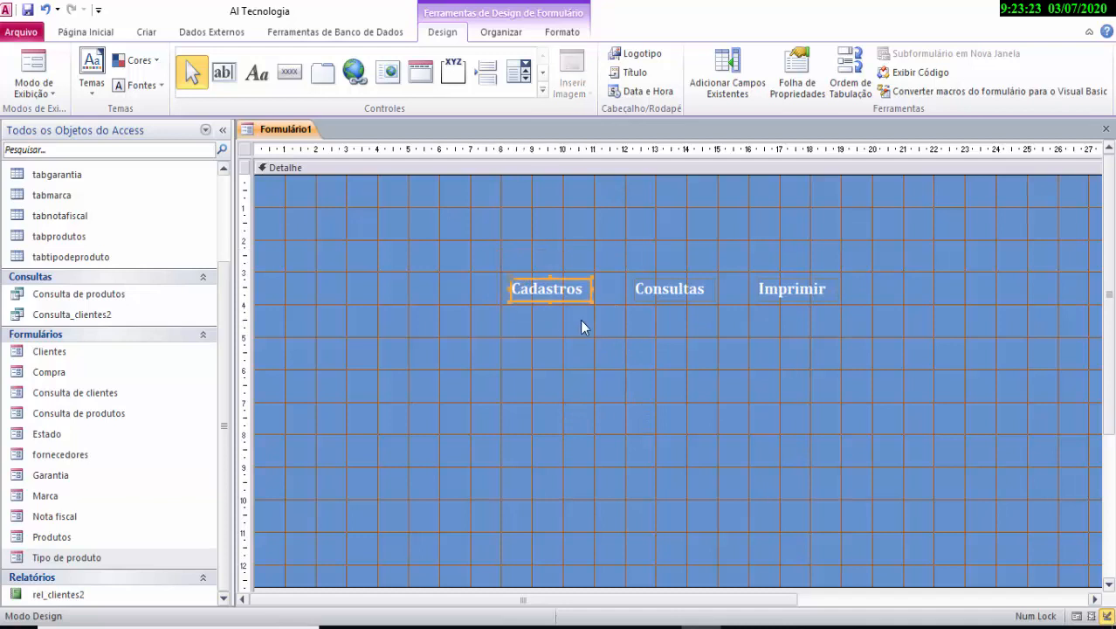
pyautogui.click(583, 323)
pyautogui.click(818, 627)
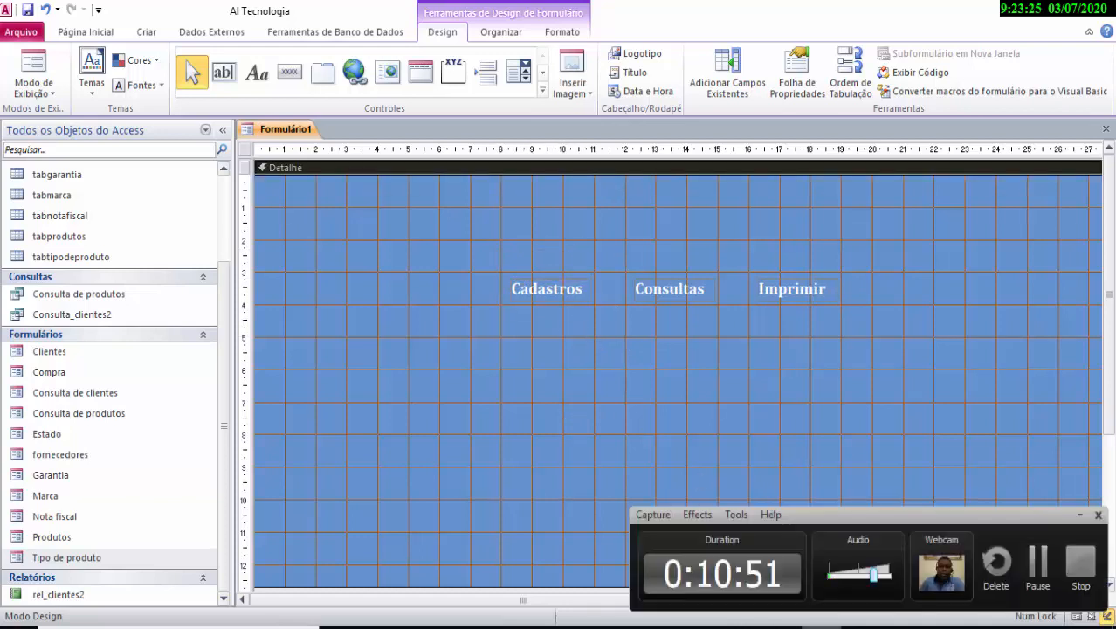
pyautogui.click(819, 627)
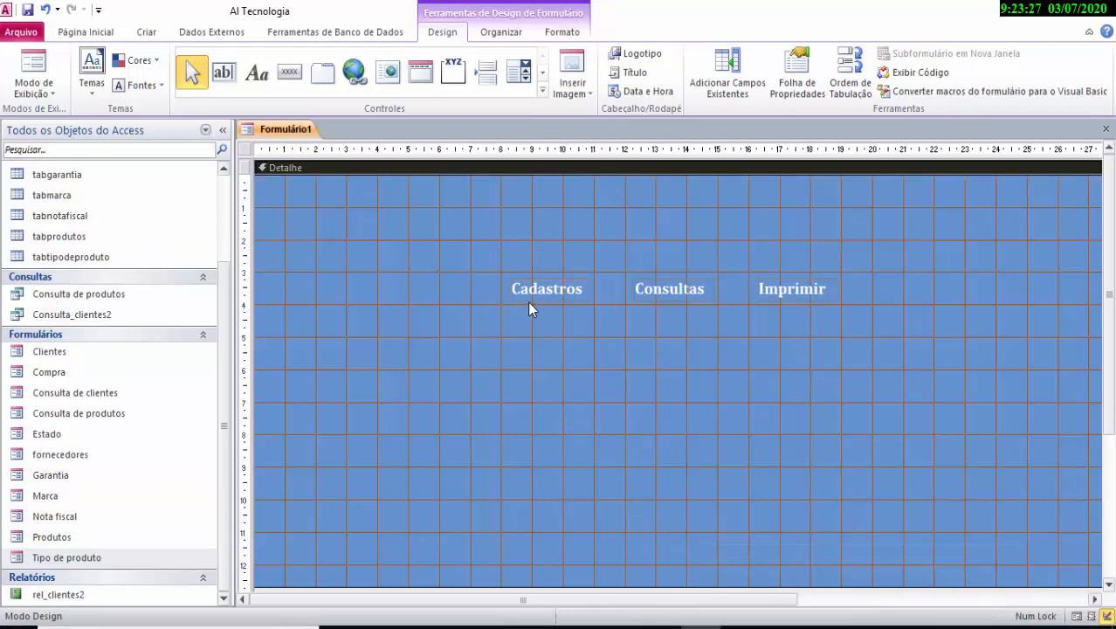
# Move the Cadastros label about 1.1 cm to the left, keeping it on the same row.
pyautogui.click(529, 302)
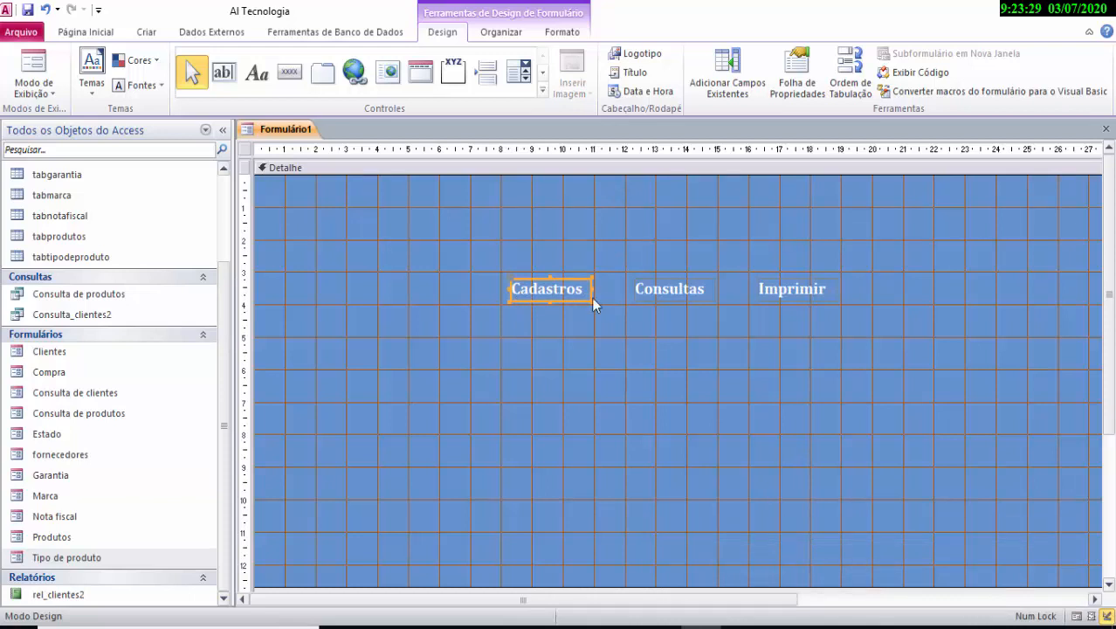
pyautogui.click(530, 302)
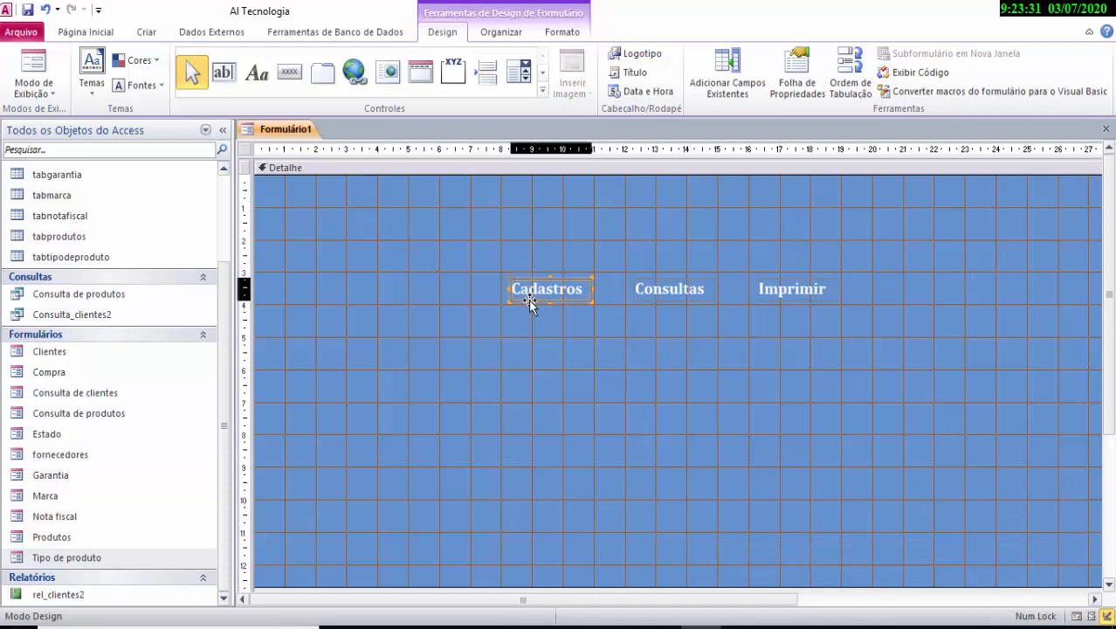
pyautogui.moveTo(530, 302); pyautogui.dragTo(495, 302)
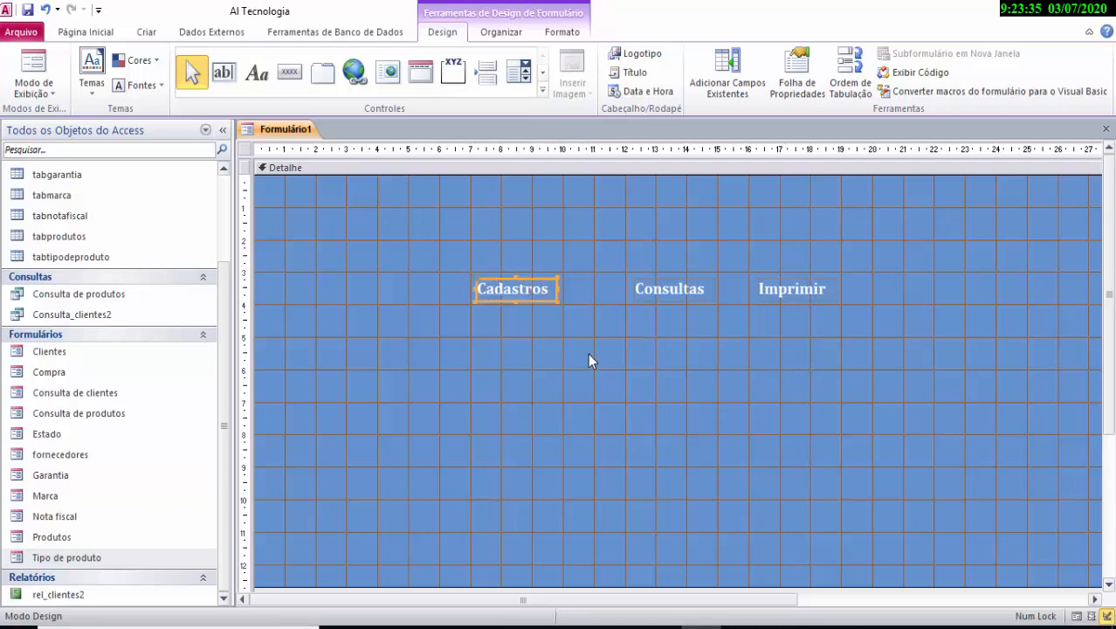
# Move the Consultas label about 1 cm to the left along the heading row.
pyautogui.click(653, 297)
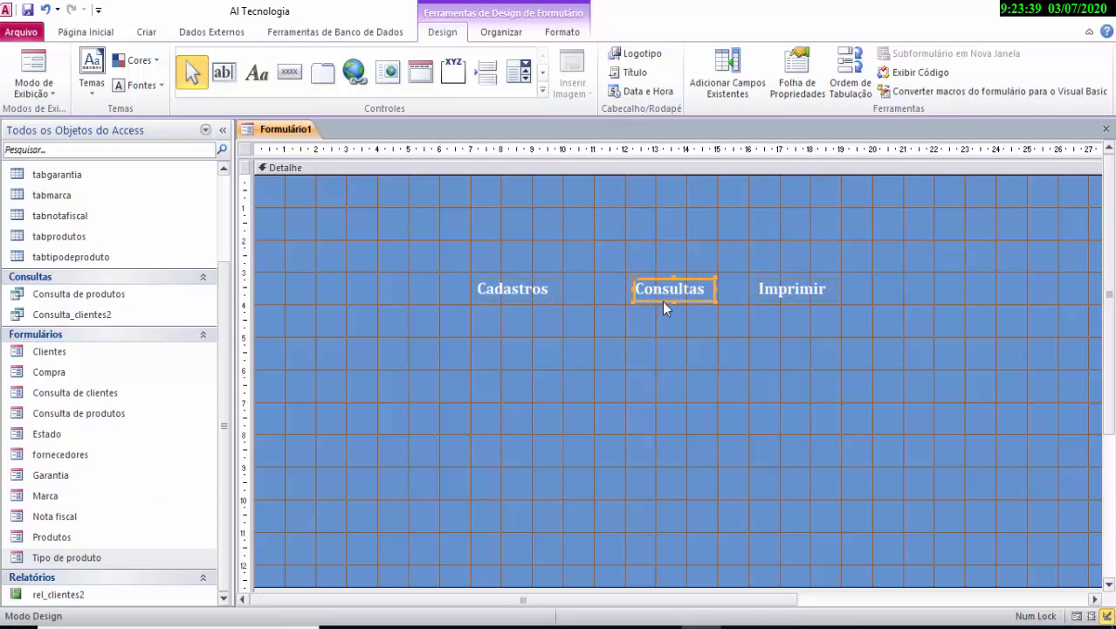
pyautogui.moveTo(663, 300); pyautogui.dragTo(625, 299)
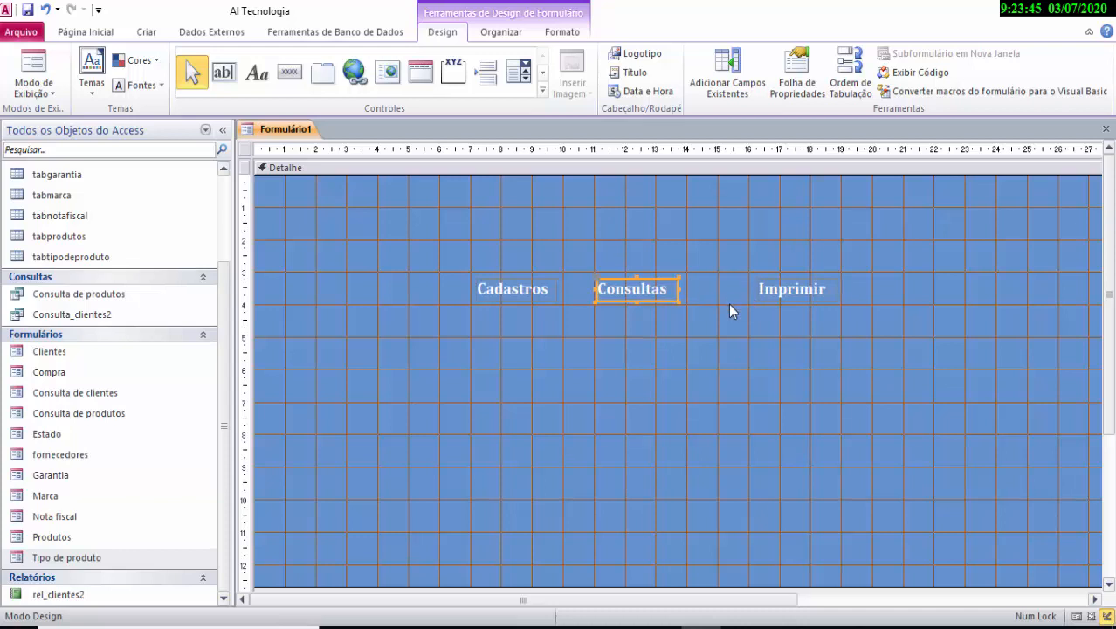
pyautogui.doubleClick(648, 302)
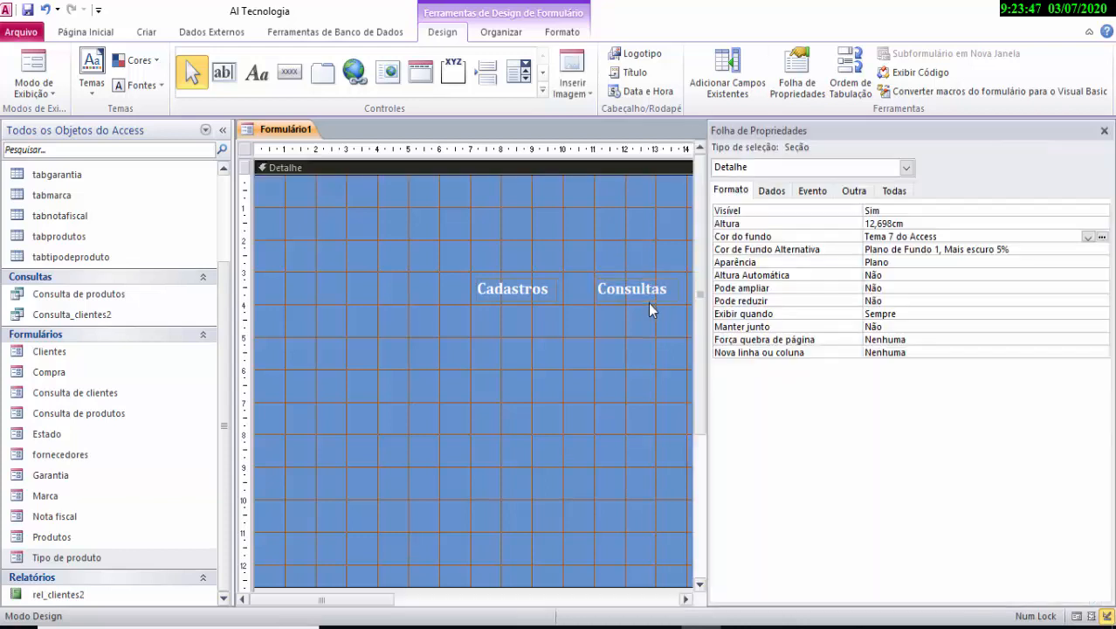
pyautogui.click(647, 297)
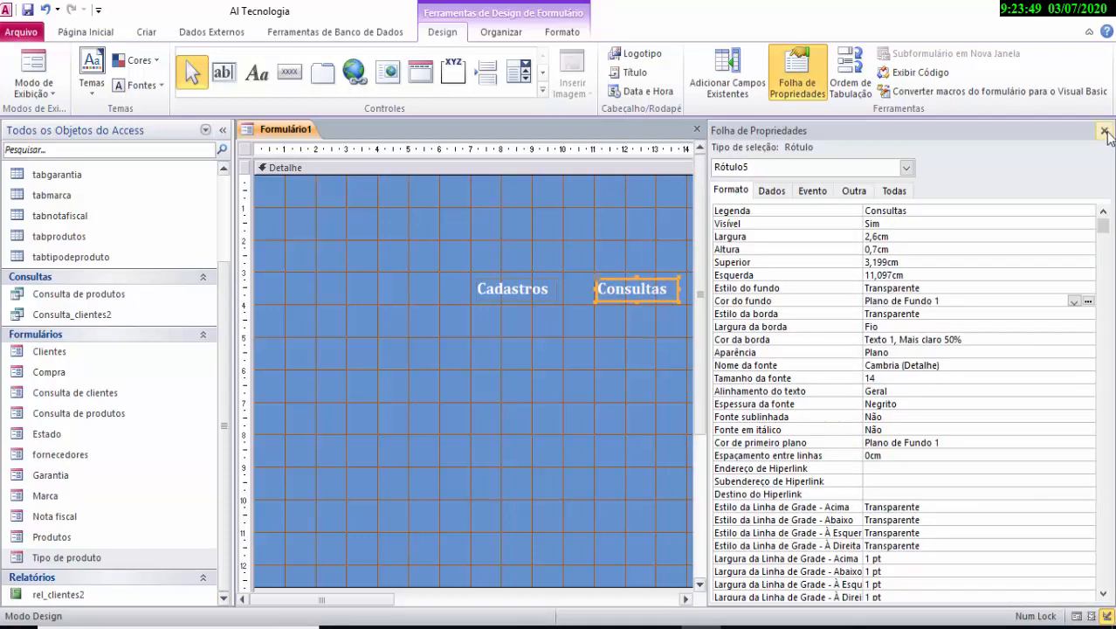
pyautogui.click(1105, 130)
pyautogui.moveTo(645, 298); pyautogui.dragTo(652, 300)
pyautogui.click(651, 321)
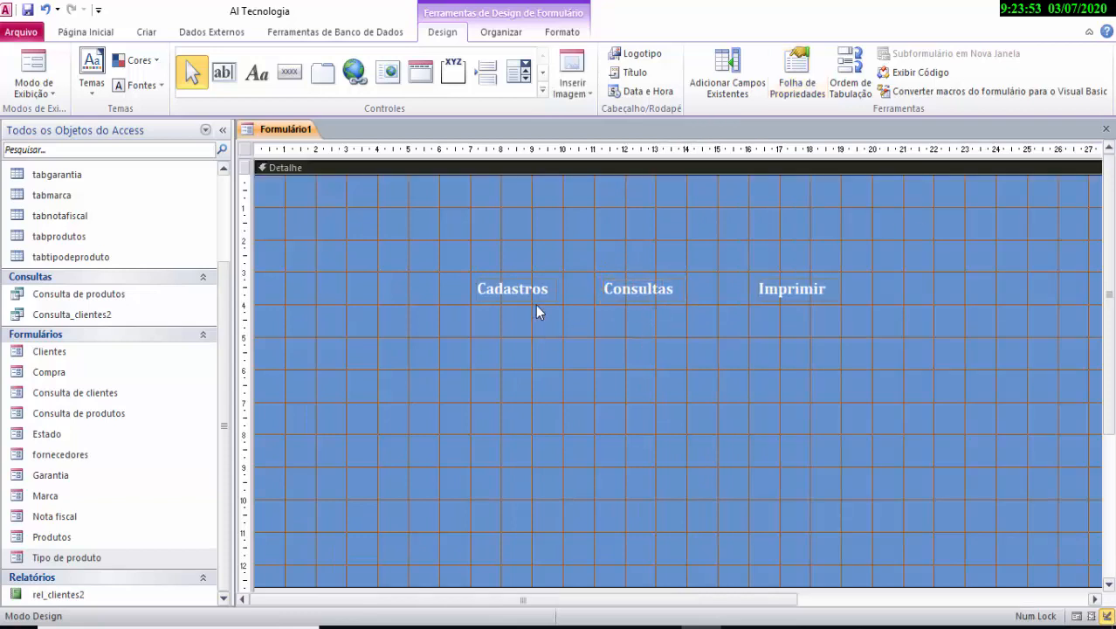
# Shift the Cadastros label left to about 6.1 cm from the form's left edge, spacing the three headings roughly evenly.
pyautogui.click(529, 303)
pyautogui.moveTo(525, 299); pyautogui.dragTo(504, 300)
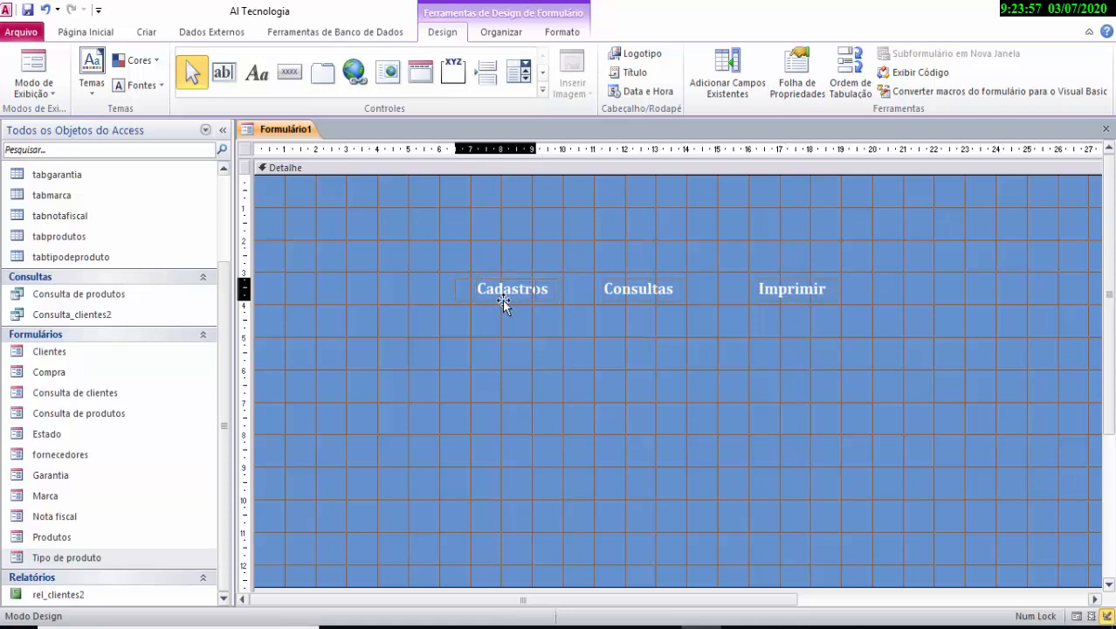
pyautogui.moveTo(501, 299); pyautogui.dragTo(494, 300)
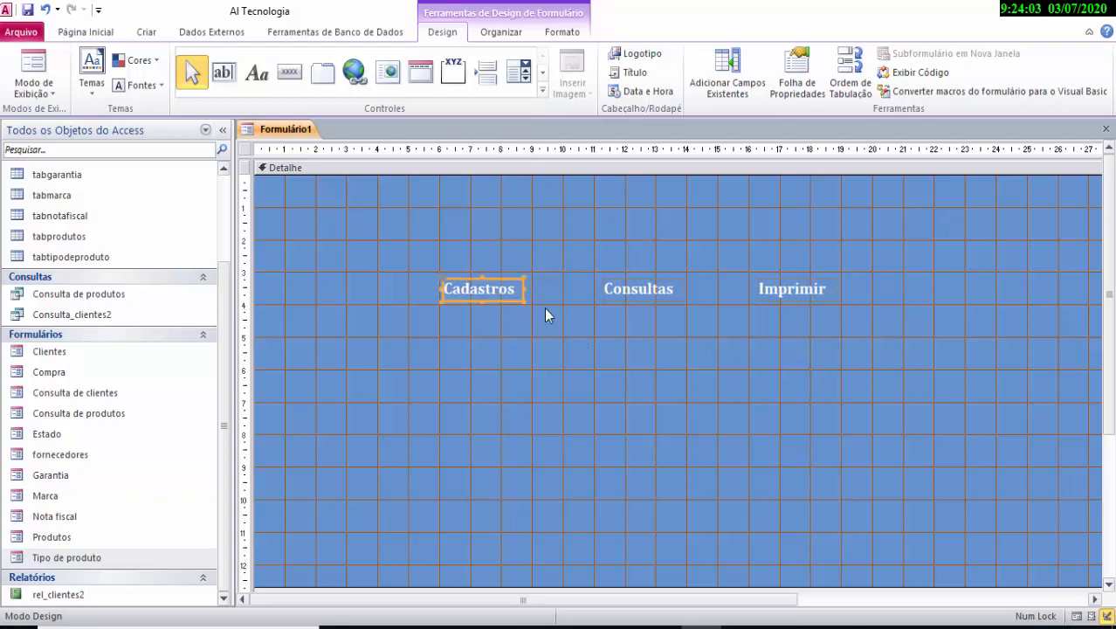
pyautogui.click(520, 288)
pyautogui.moveTo(520, 289); pyautogui.dragTo(522, 288)
pyautogui.click(542, 278)
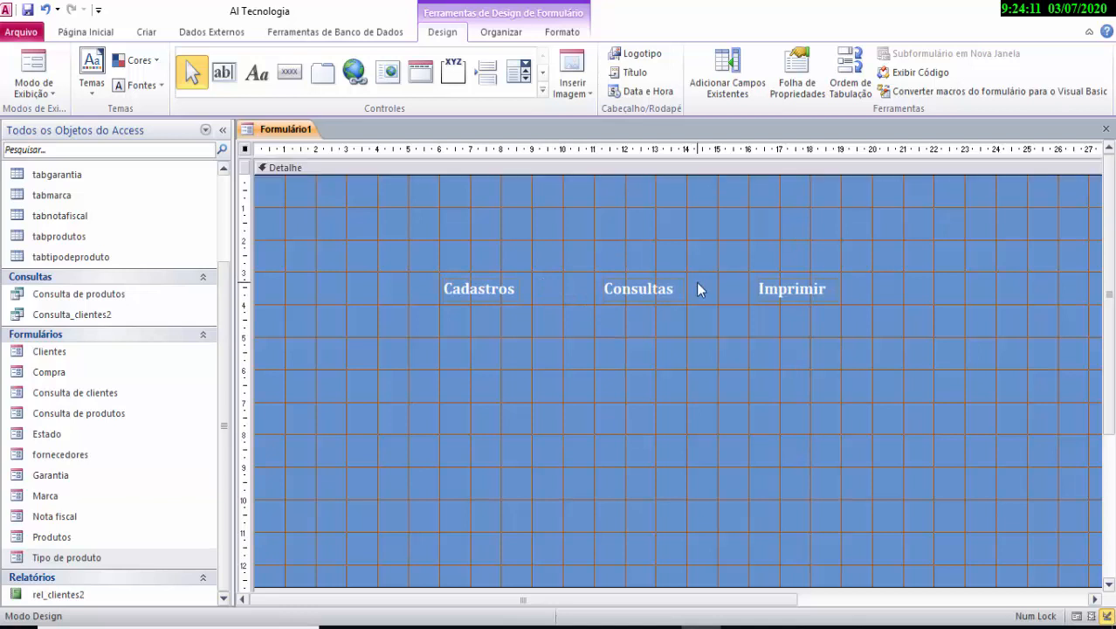
pyautogui.moveTo(696, 281); pyautogui.dragTo(745, 302)
pyautogui.click(674, 334)
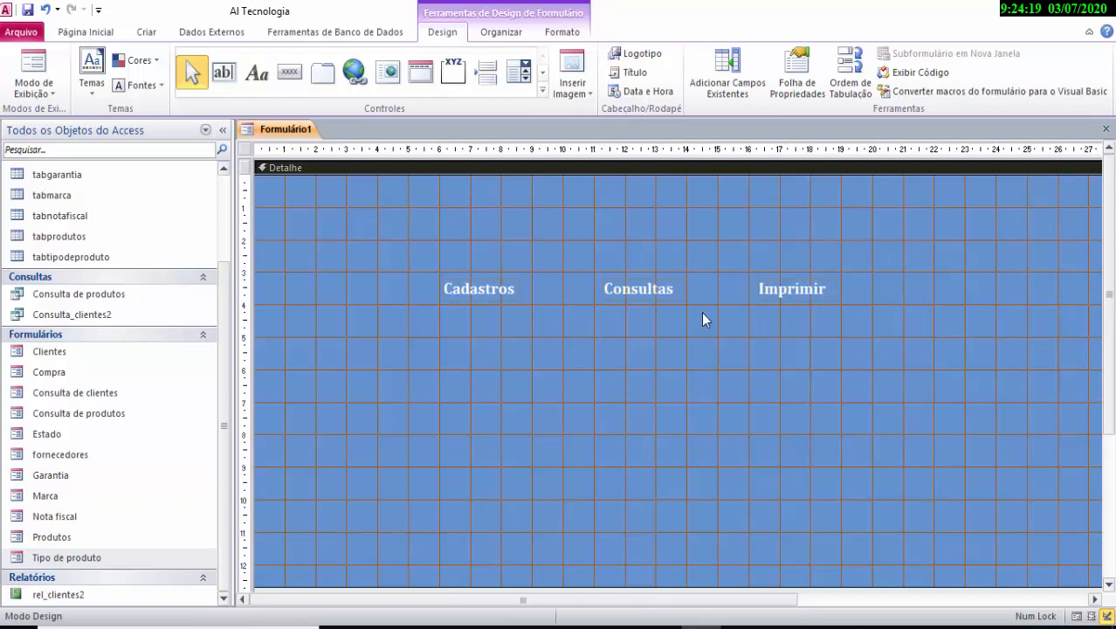
# Try a vertical line about 4.5 cm long between the Cadastros and Consultas labels, and undo it.
pyautogui.click(541, 93)
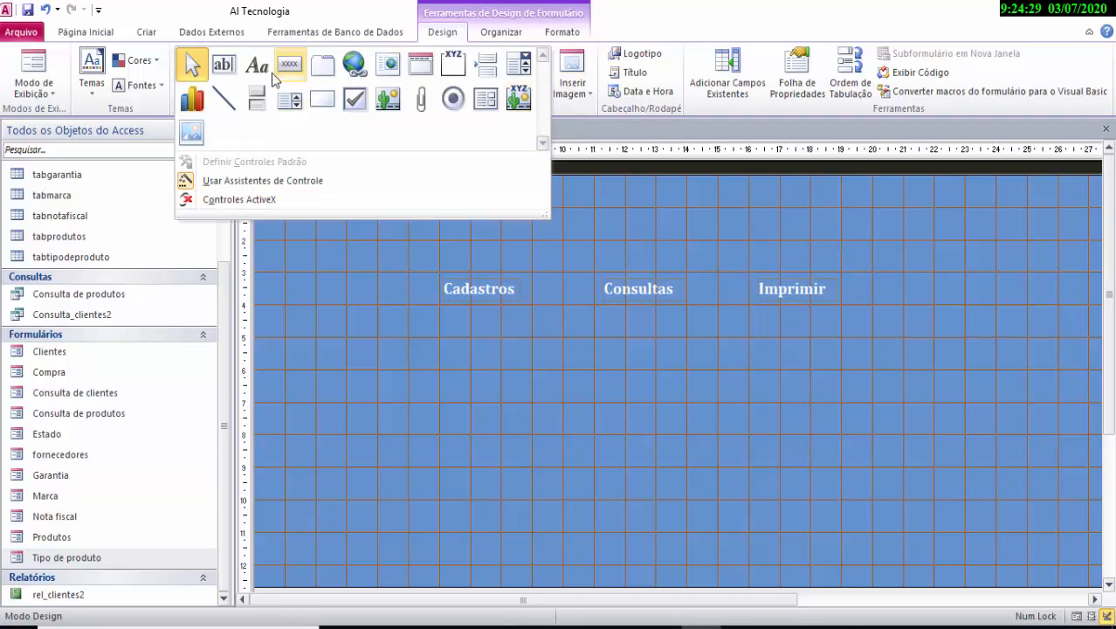
pyautogui.click(346, 16)
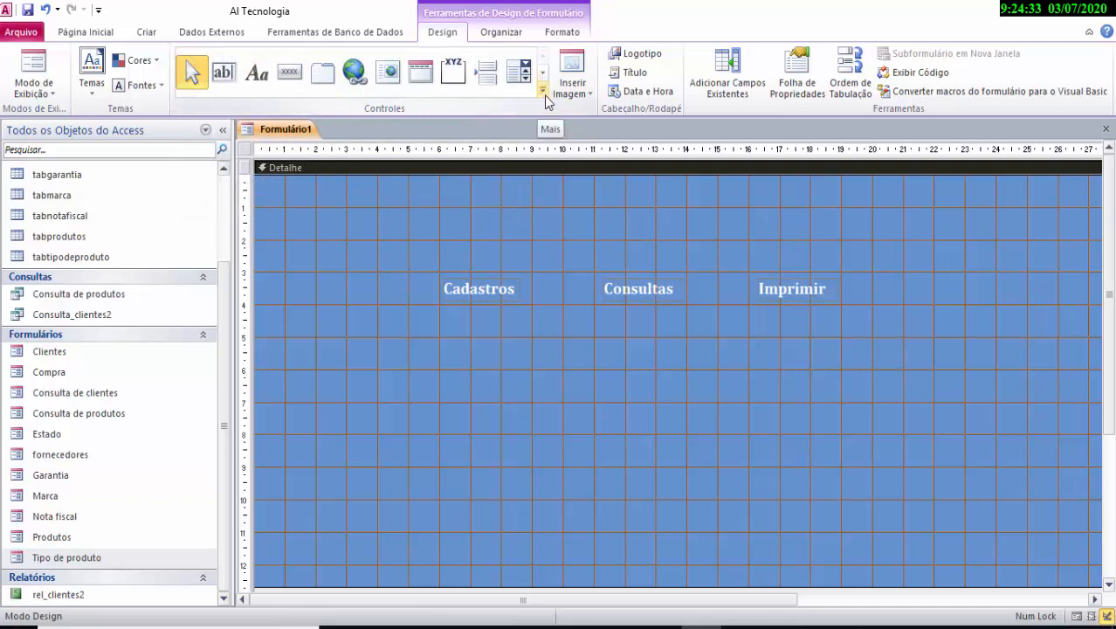
pyautogui.click(543, 90)
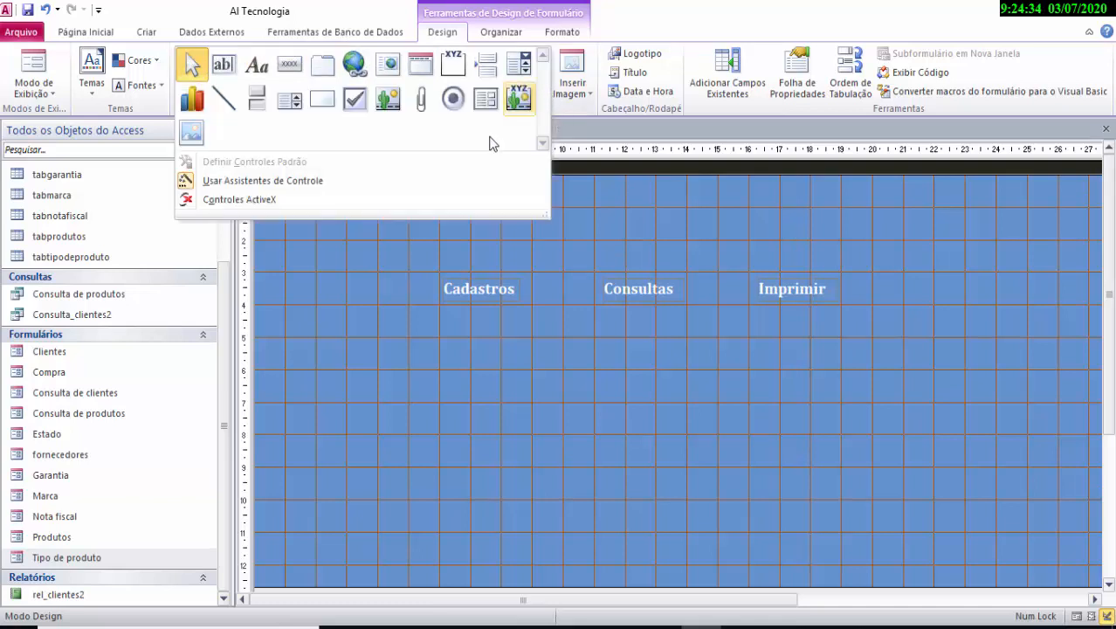
pyautogui.click(225, 109)
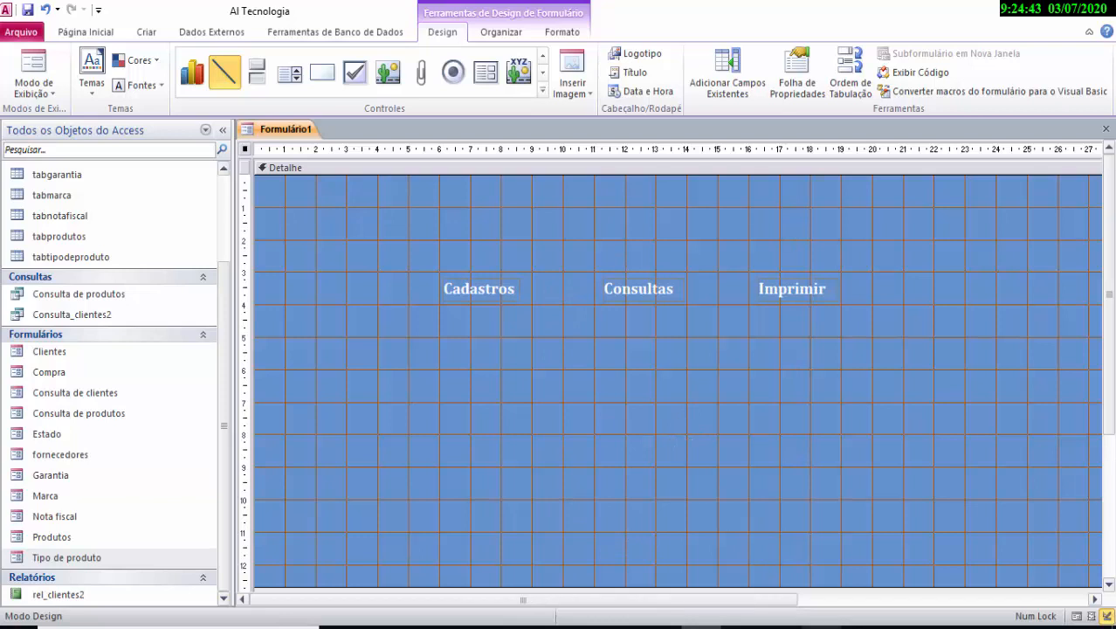
pyautogui.click(819, 627)
pyautogui.click(819, 628)
pyautogui.moveTo(550, 294)
pyautogui.mouseDown()
pyautogui.moveTo(540, 439)
pyautogui.moveTo(551, 442)
pyautogui.moveTo(551, 476)
pyautogui.mouseUp()
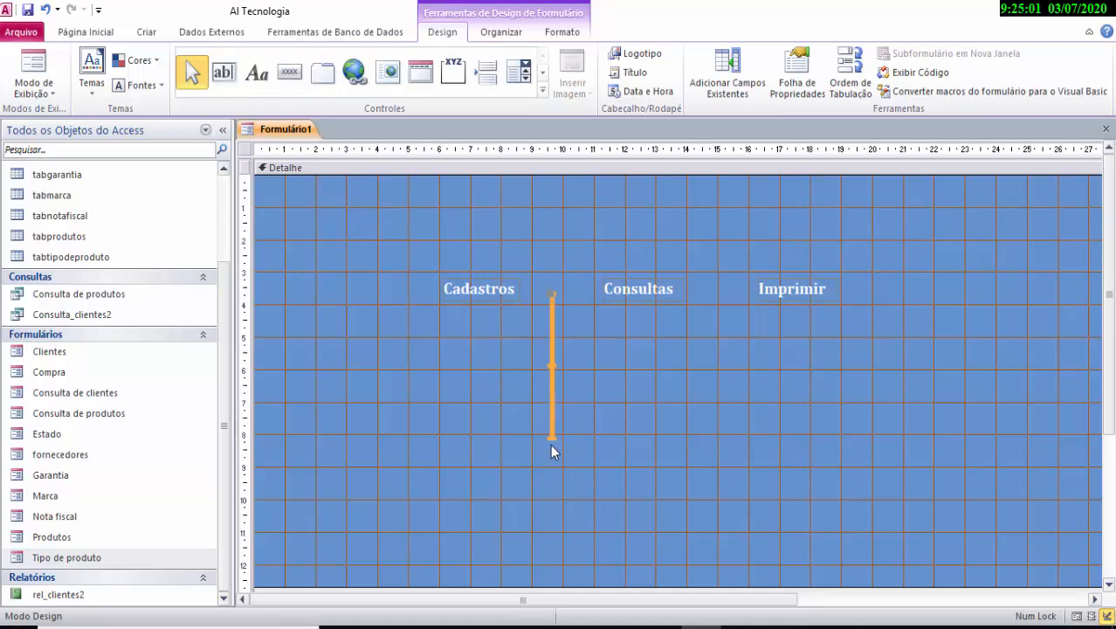
pyautogui.hotkey('ctrl', 'z')
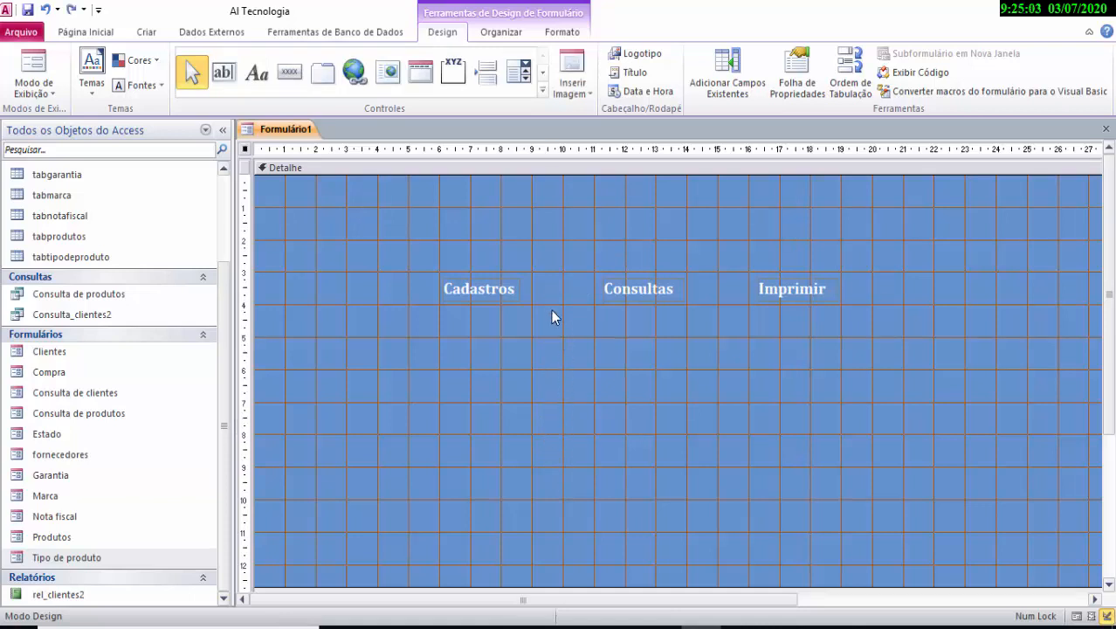
pyautogui.click(548, 289)
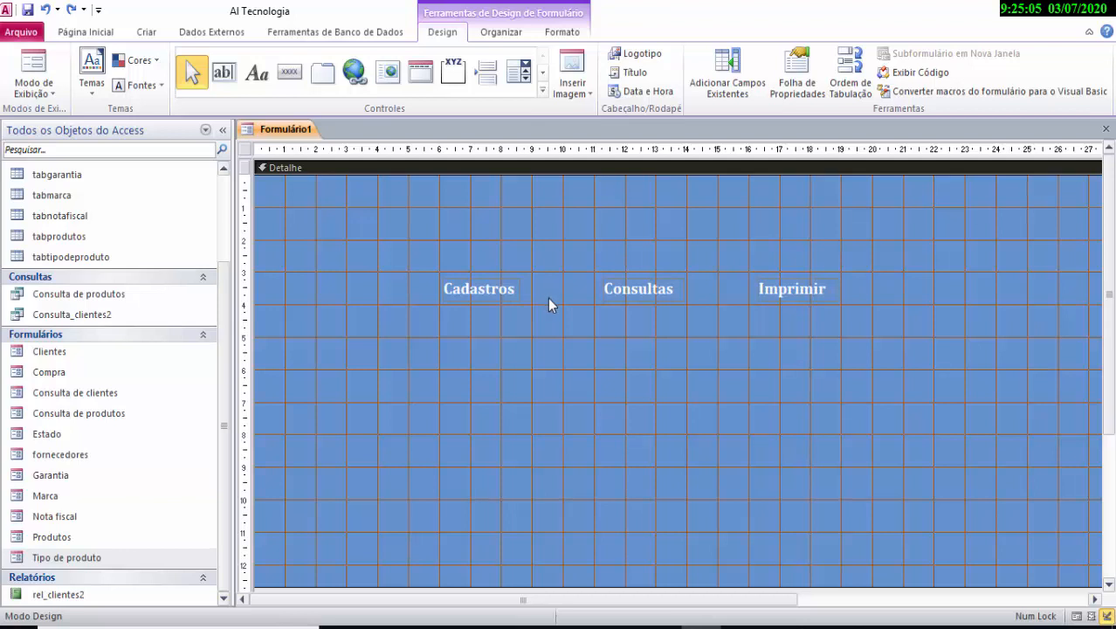
# Draw a vertical line about 5.3 cm long between the Cadastros and Consultas labels, starting at heading level.
pyautogui.click(541, 90)
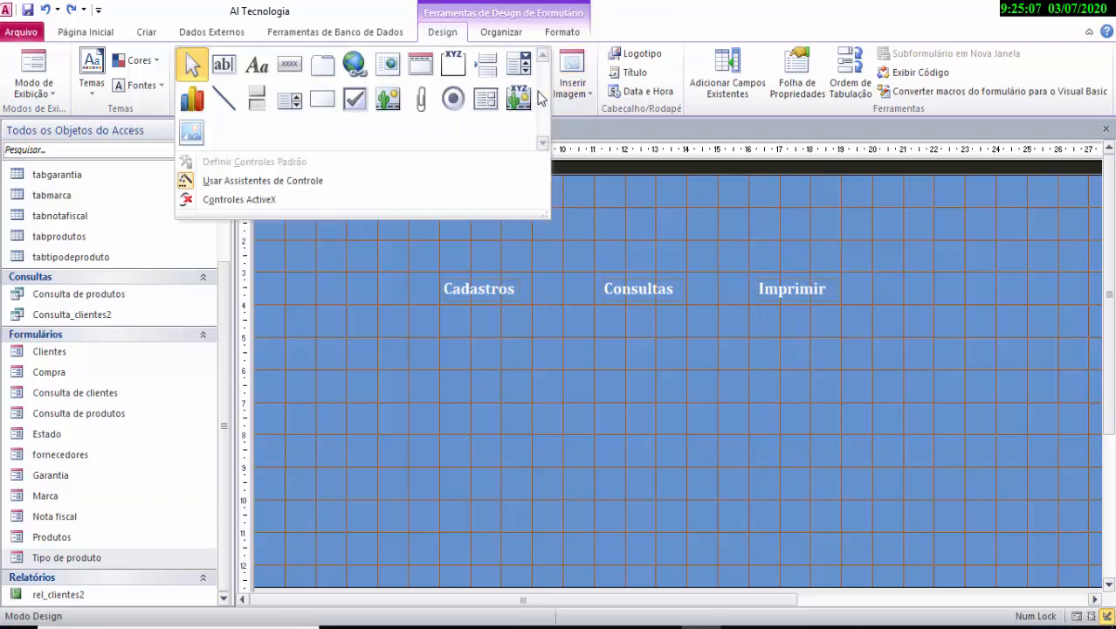
pyautogui.click(224, 99)
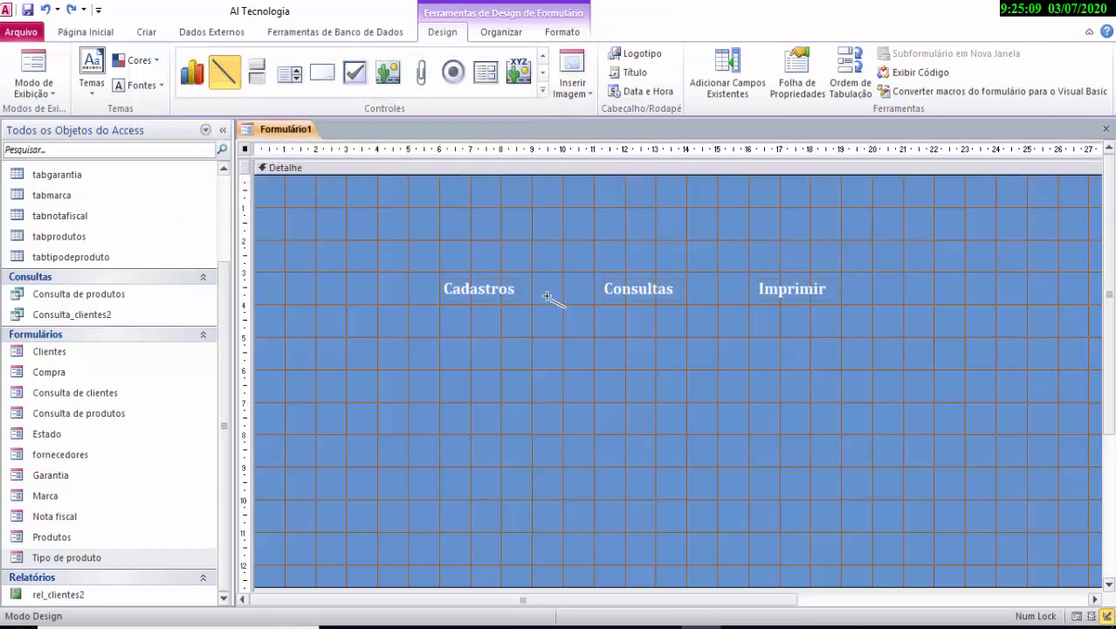
pyautogui.moveTo(547, 293); pyautogui.dragTo(545, 468)
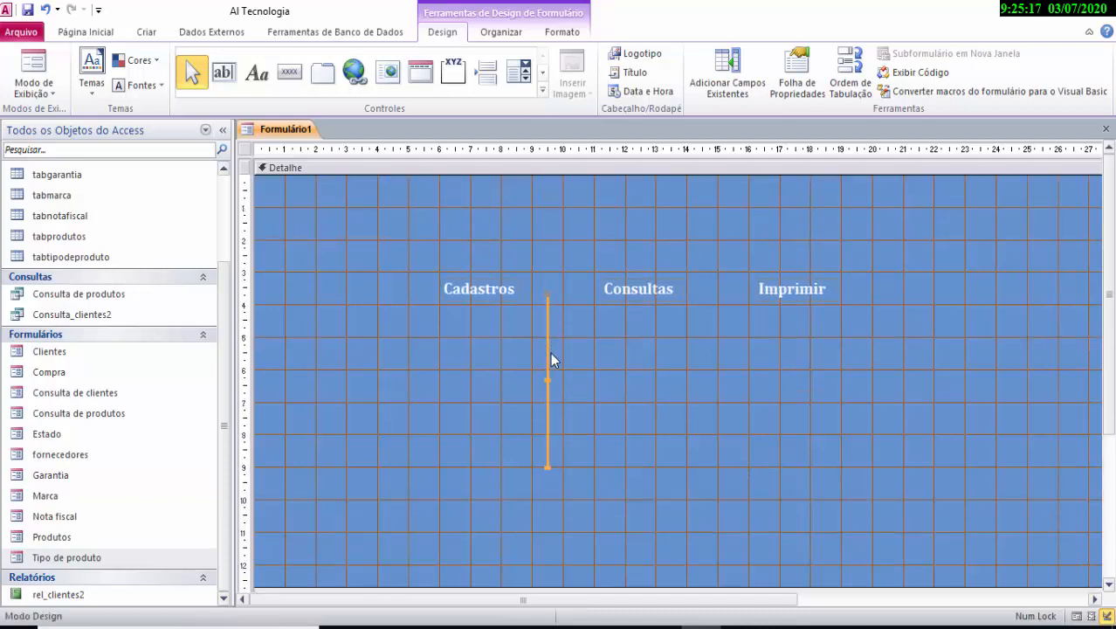
# Set the outline colour of the vertical line between Cadastros and Consultas to the white theme colour.
pyautogui.click(562, 32)
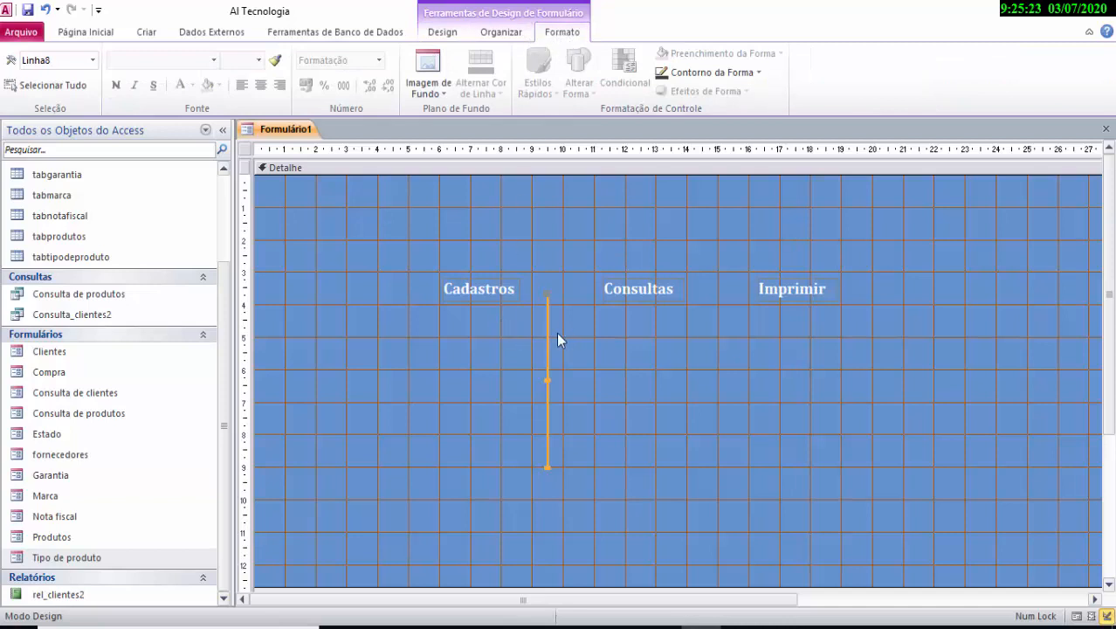
pyautogui.click(700, 73)
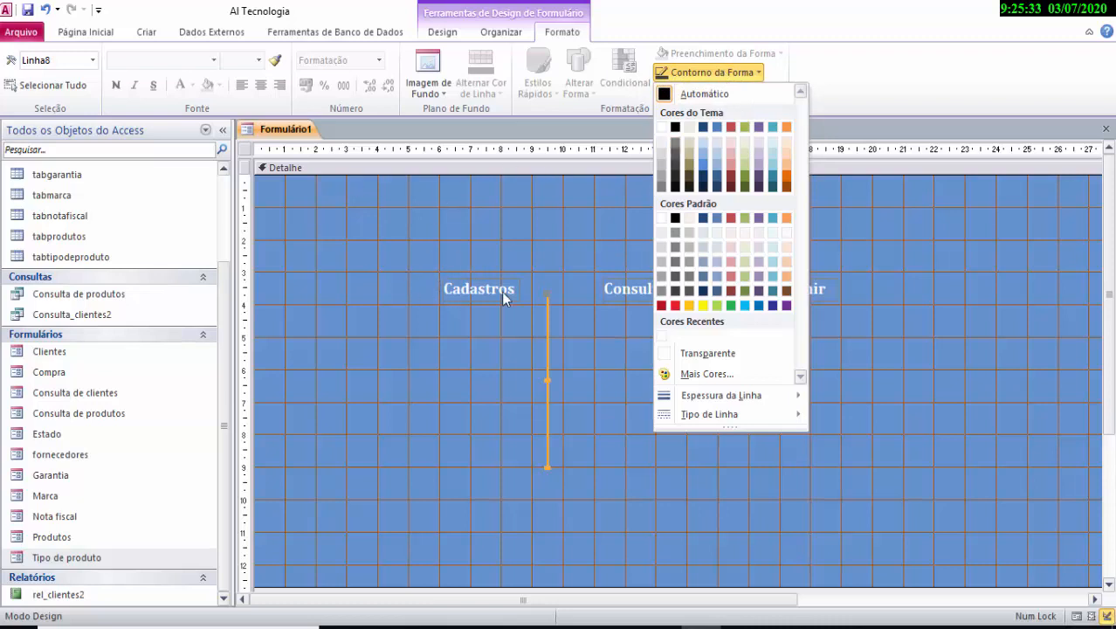
pyautogui.click(663, 127)
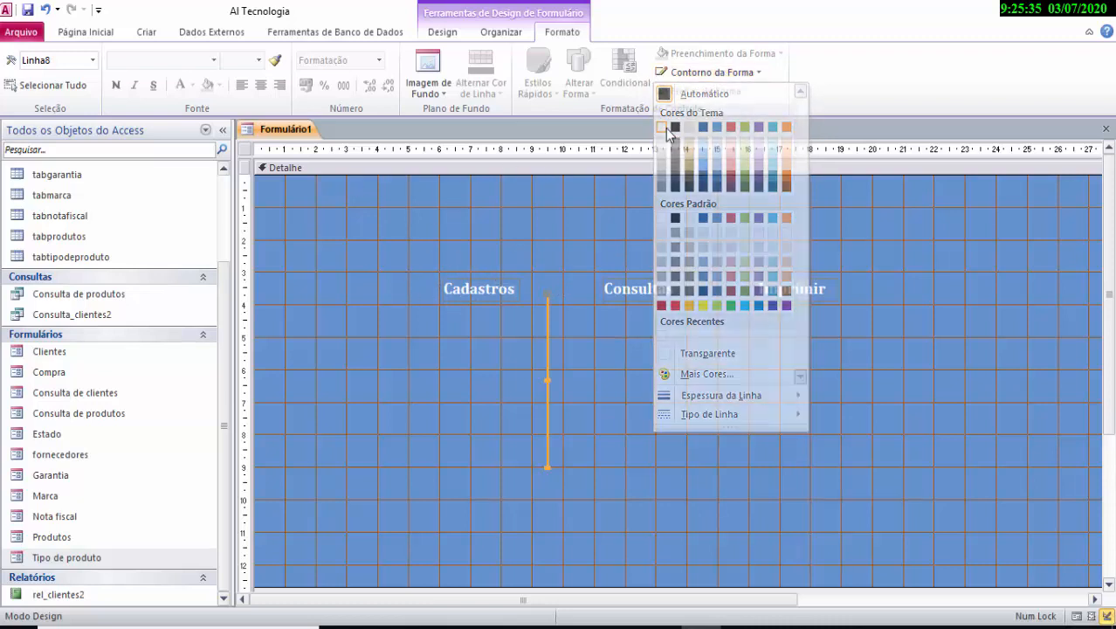
# Duplicate the white vertical line and place the copy between Consultas and Imprimir, about 14.6 cm from the form's left edge, level with the original.
pyautogui.click(596, 404)
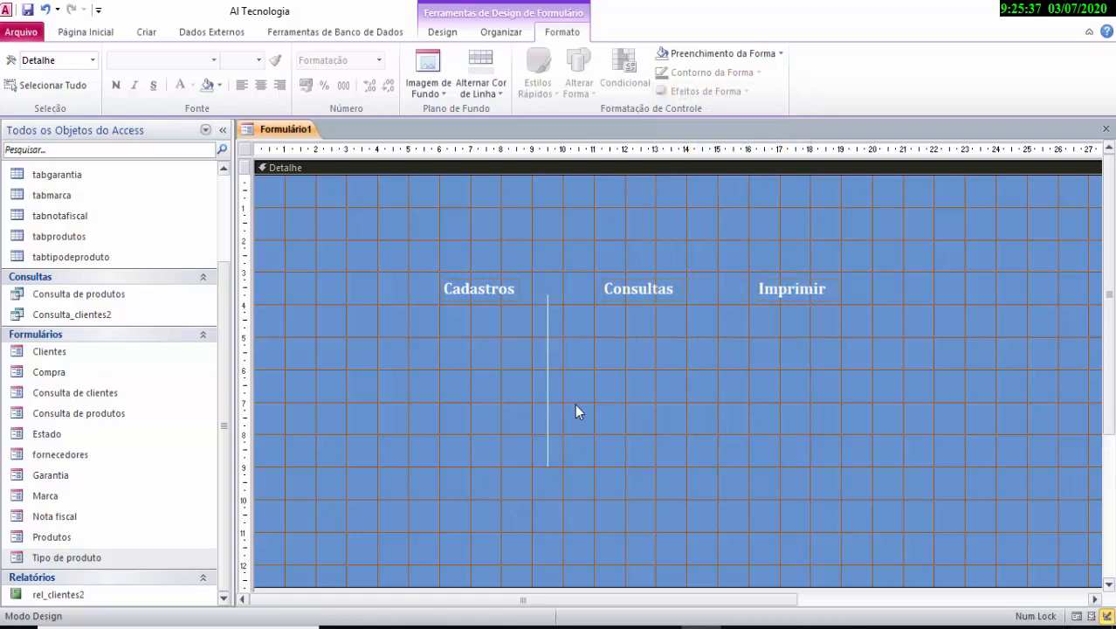
pyautogui.click(548, 363)
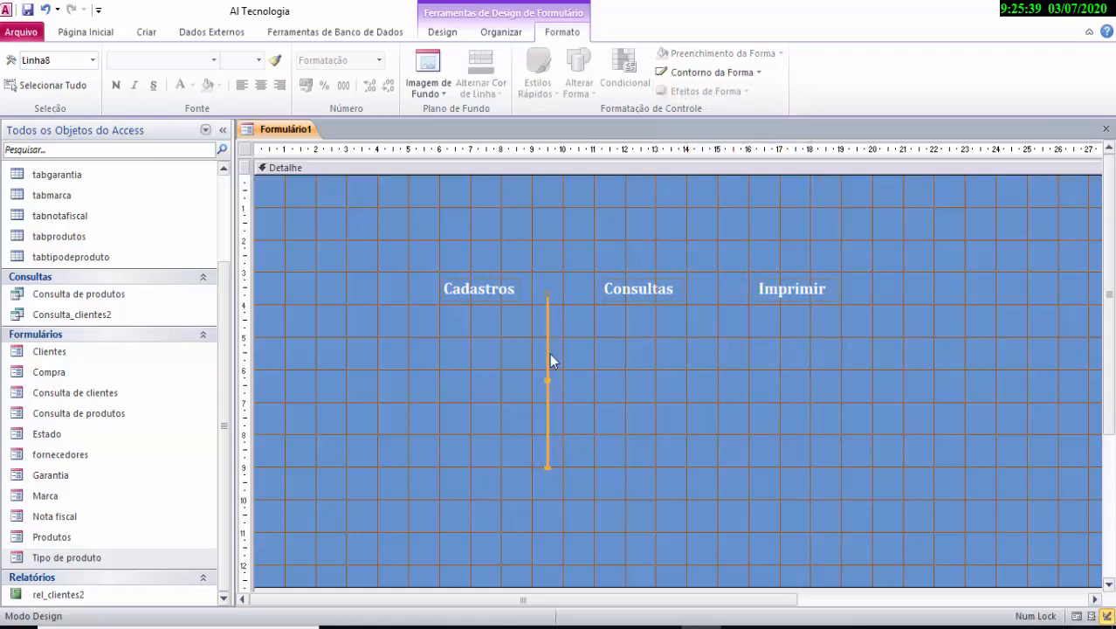
pyautogui.click(696, 331)
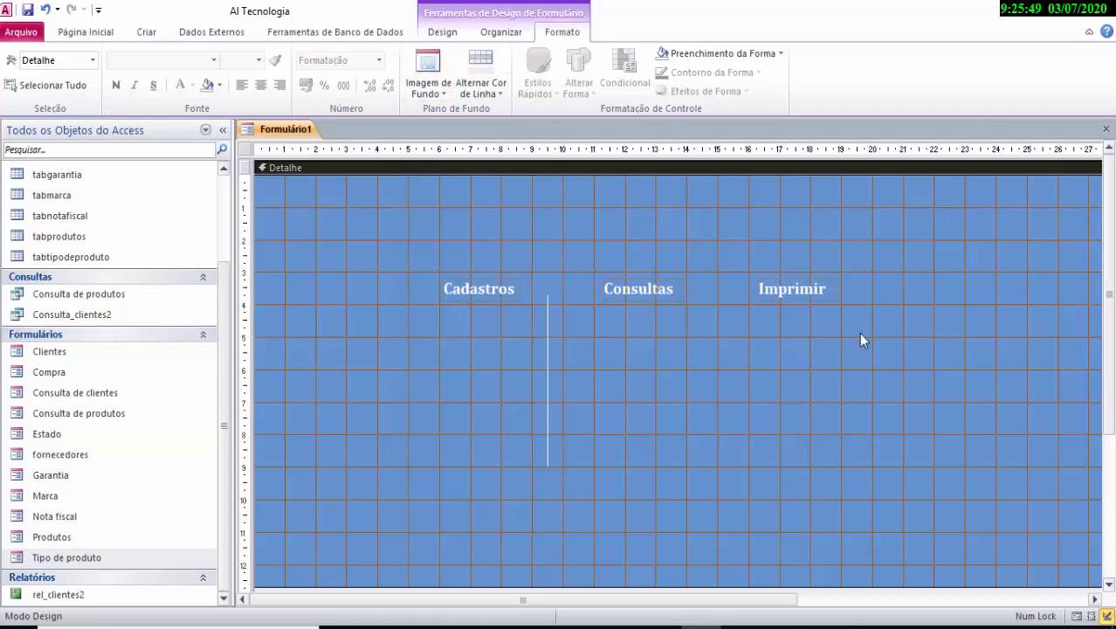
pyautogui.click(547, 406)
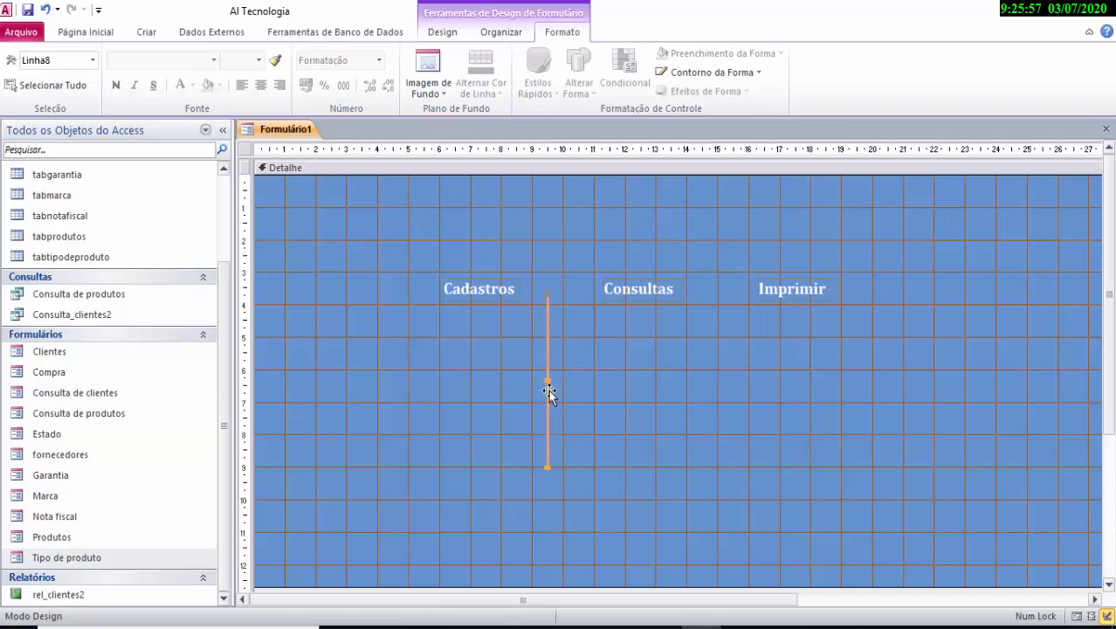
pyautogui.hotkey('ctrl', 'v')
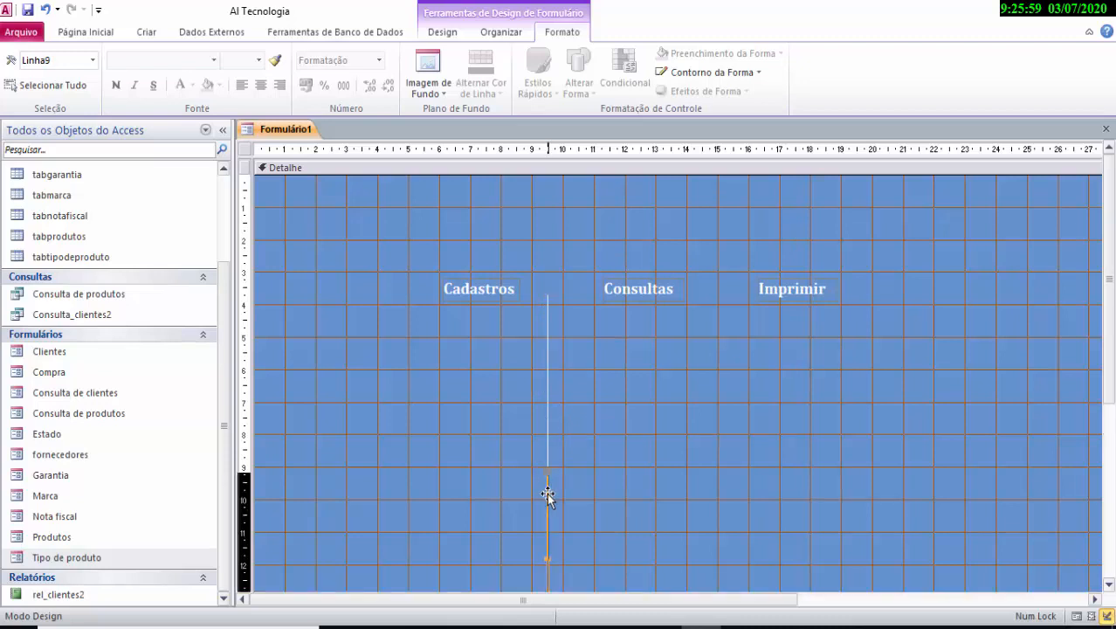
pyautogui.moveTo(546, 496)
pyautogui.mouseDown()
pyautogui.moveTo(686, 387)
pyautogui.moveTo(721, 324)
pyautogui.moveTo(706, 314)
pyautogui.mouseUp()
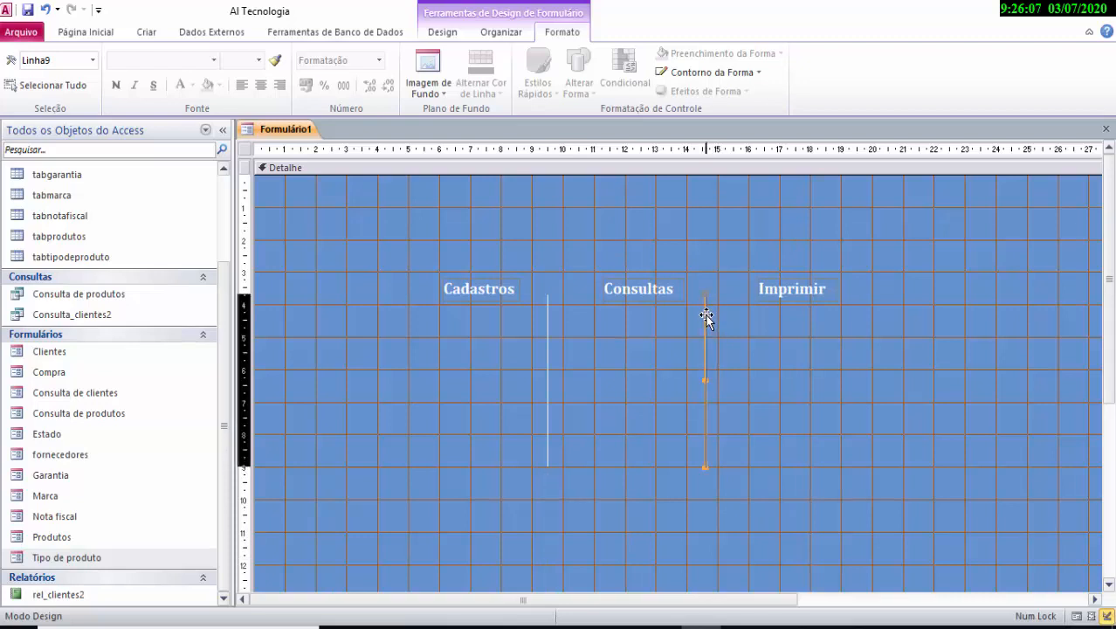
pyautogui.click(738, 381)
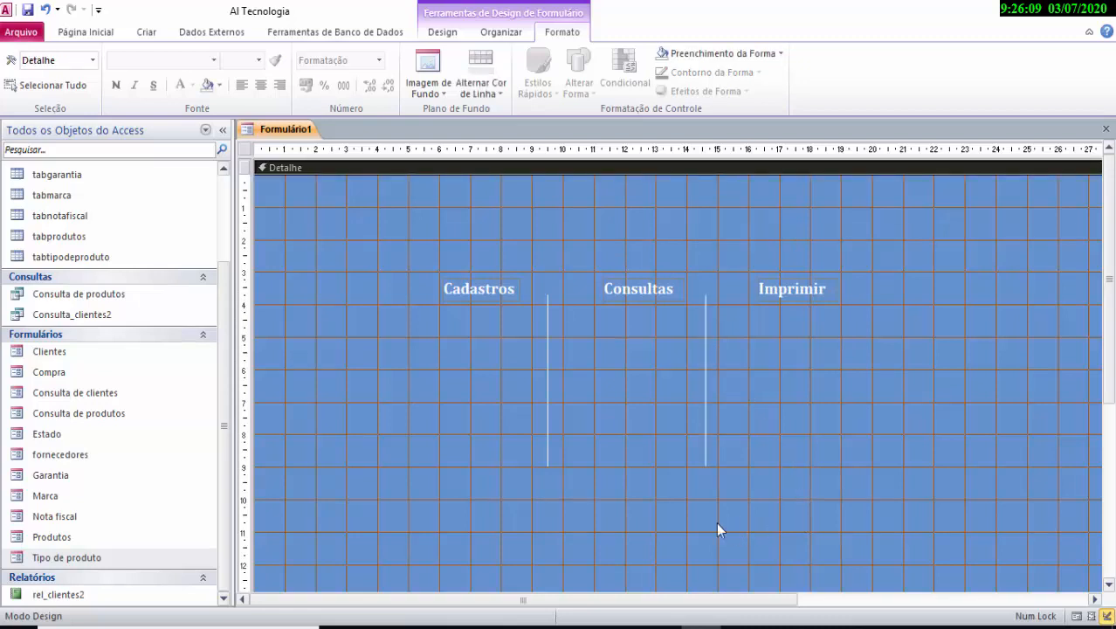
# Shift the Consultas label left to about 10.8 cm from the form's left edge, roughly centring it between the two vertical lines.
pyautogui.click(623, 299)
pyautogui.moveTo(623, 299); pyautogui.dragTo(609, 298)
pyautogui.click(836, 459)
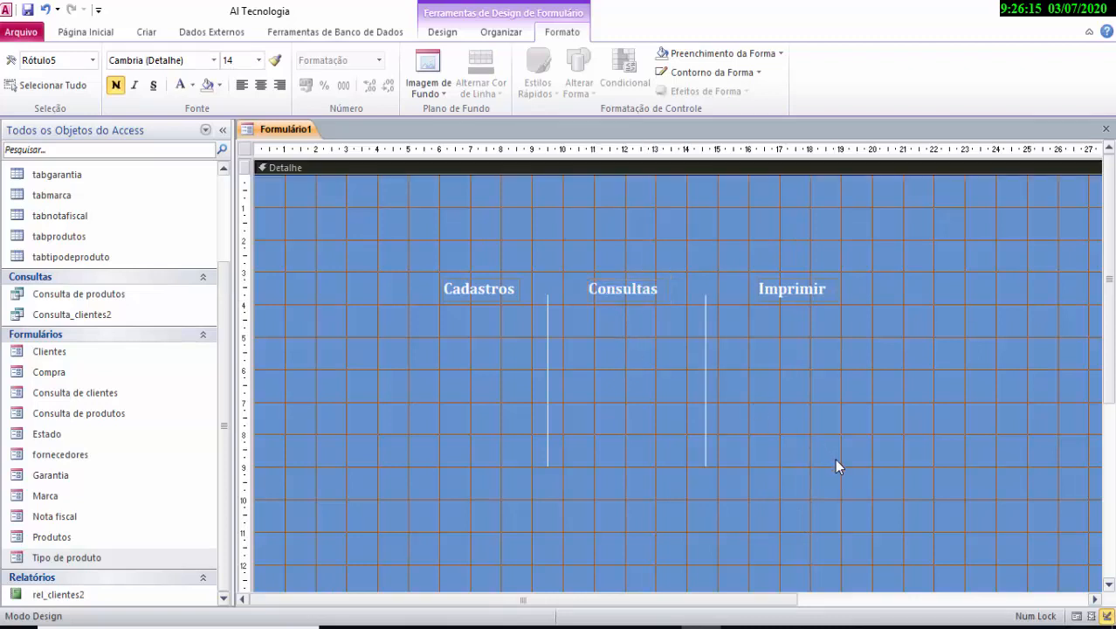
pyautogui.scroll(-2, 812, 406)
pyautogui.scroll(2, 813, 407)
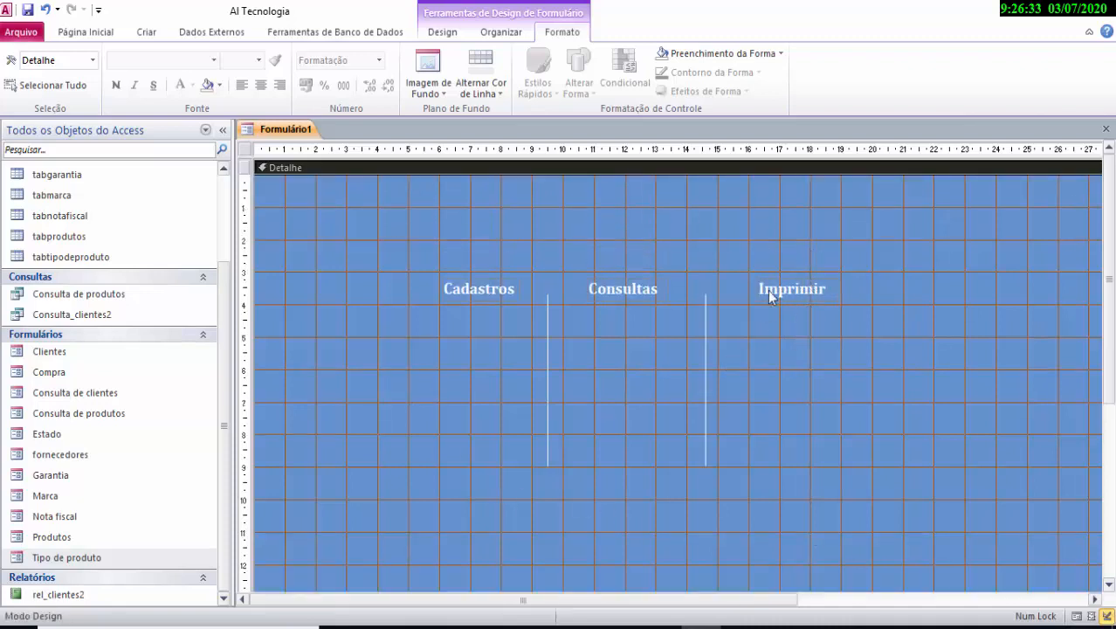
# Add a title to the form header with the text AI Tecnologia.
pyautogui.click(444, 33)
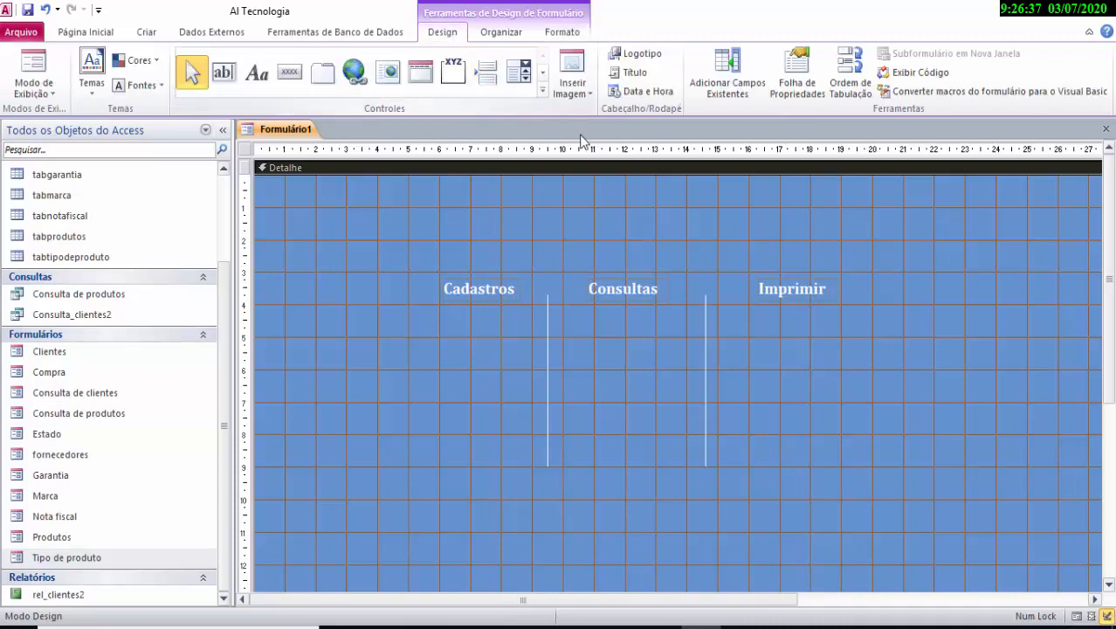
pyautogui.click(636, 74)
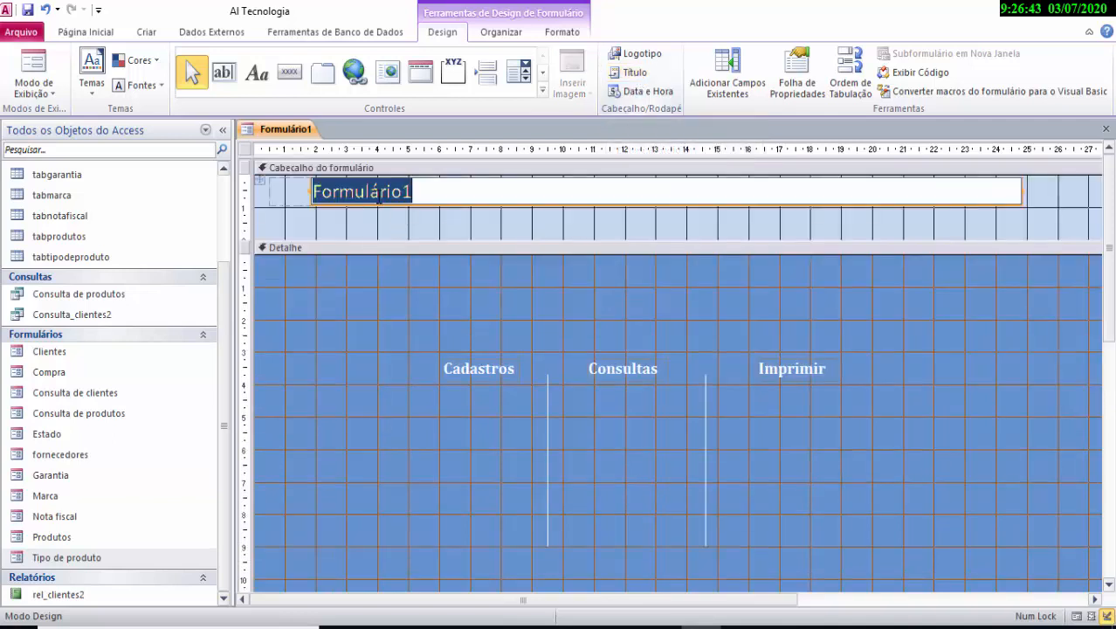
pyautogui.click(429, 195)
pyautogui.moveTo(429, 196); pyautogui.dragTo(310, 183)
pyautogui.write('AI')
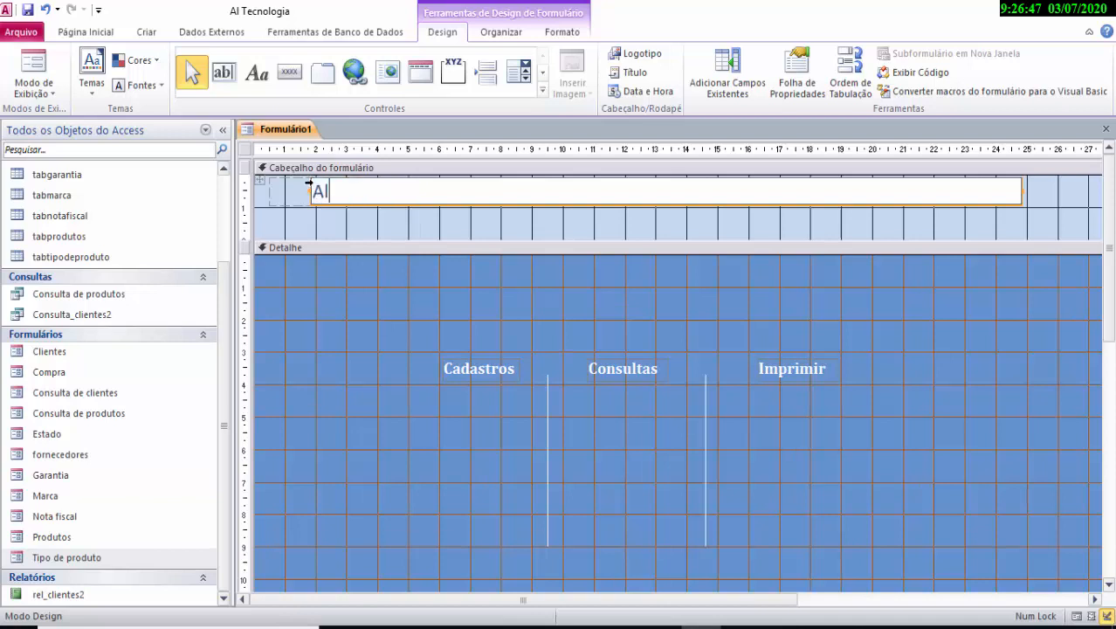
pyautogui.write(' Tecnolo')
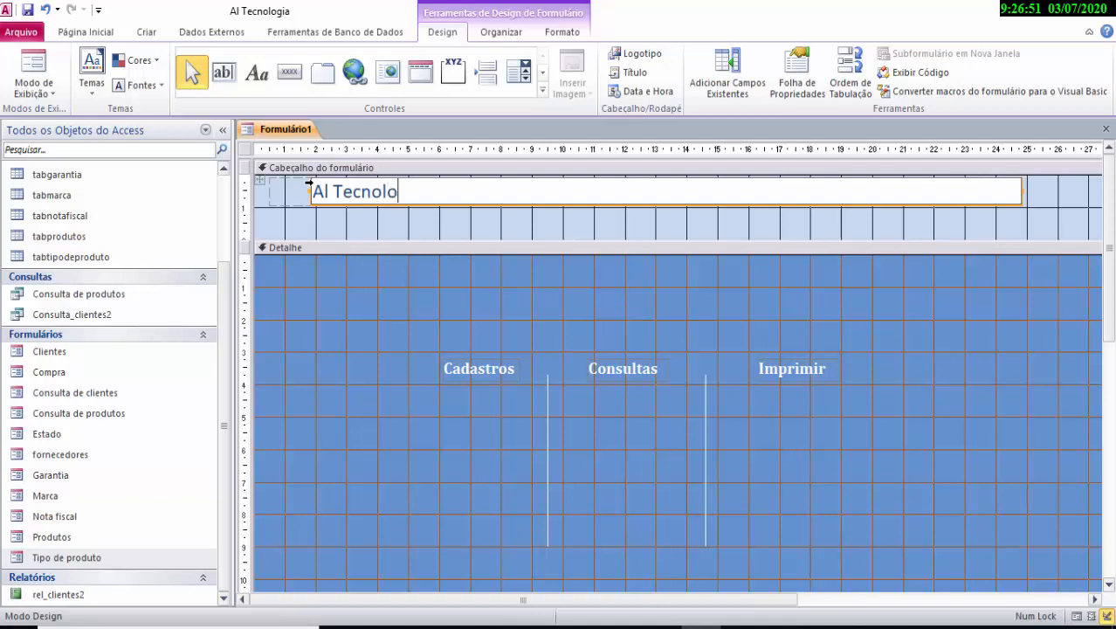
pyautogui.write('gia')
pyautogui.press('BackSpace')
pyautogui.write('ia')
# Set the font of the AI Tecnologia header title to Berlin Sans FB Demi.
pyautogui.moveTo(447, 191); pyautogui.dragTo(327, 190)
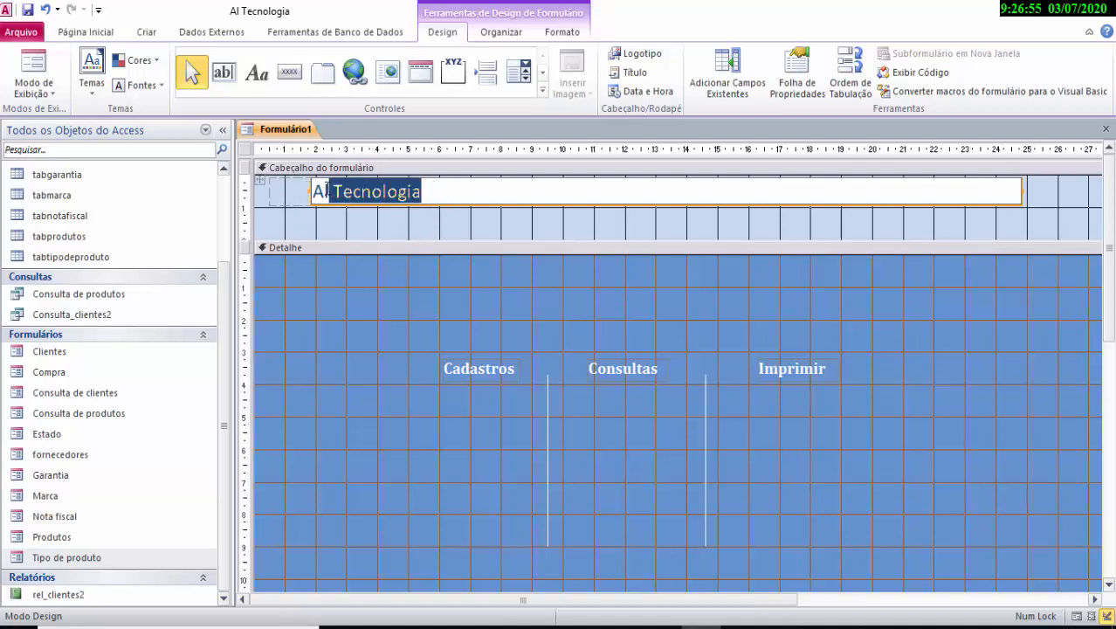
pyautogui.click(426, 185)
pyautogui.moveTo(390, 176); pyautogui.dragTo(472, 218)
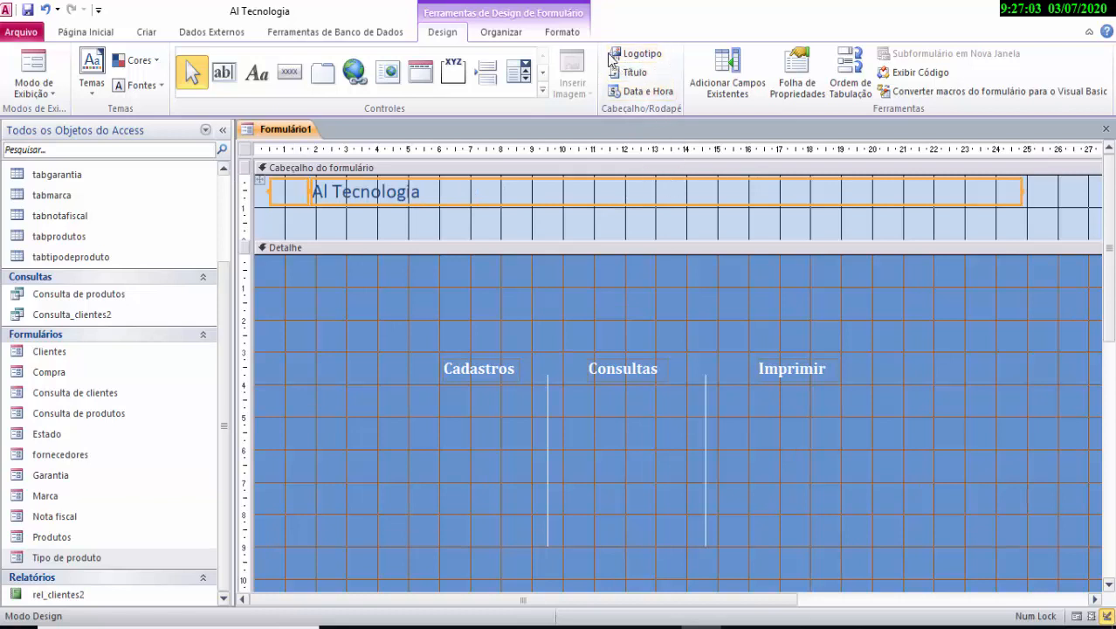
pyautogui.doubleClick(412, 197)
pyautogui.doubleClick(414, 197)
pyautogui.click(419, 195)
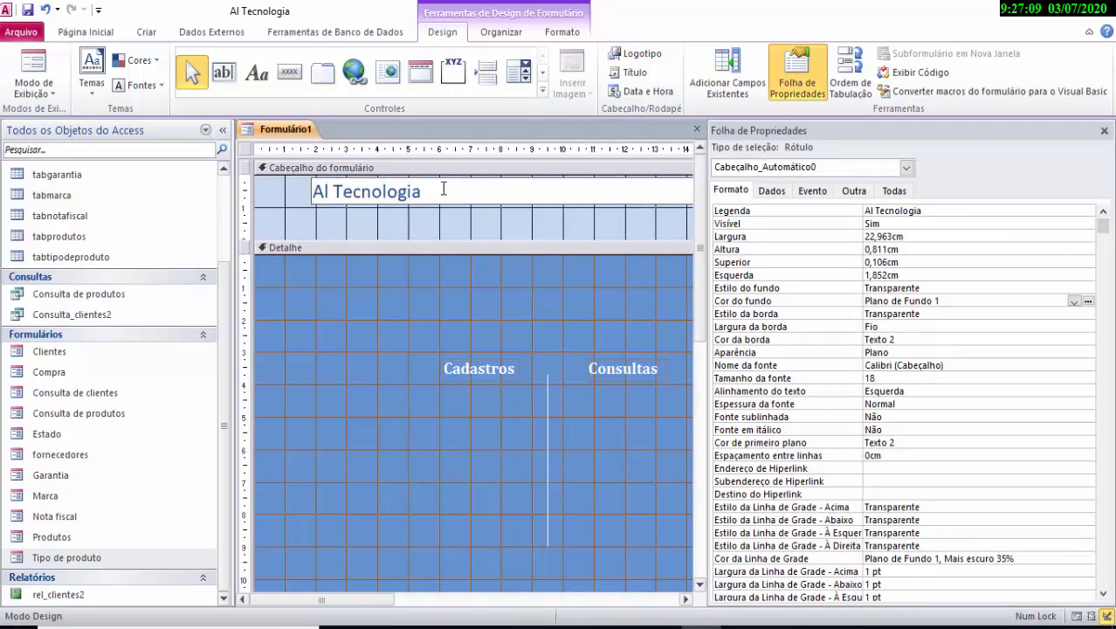
pyautogui.moveTo(443, 188); pyautogui.dragTo(310, 187)
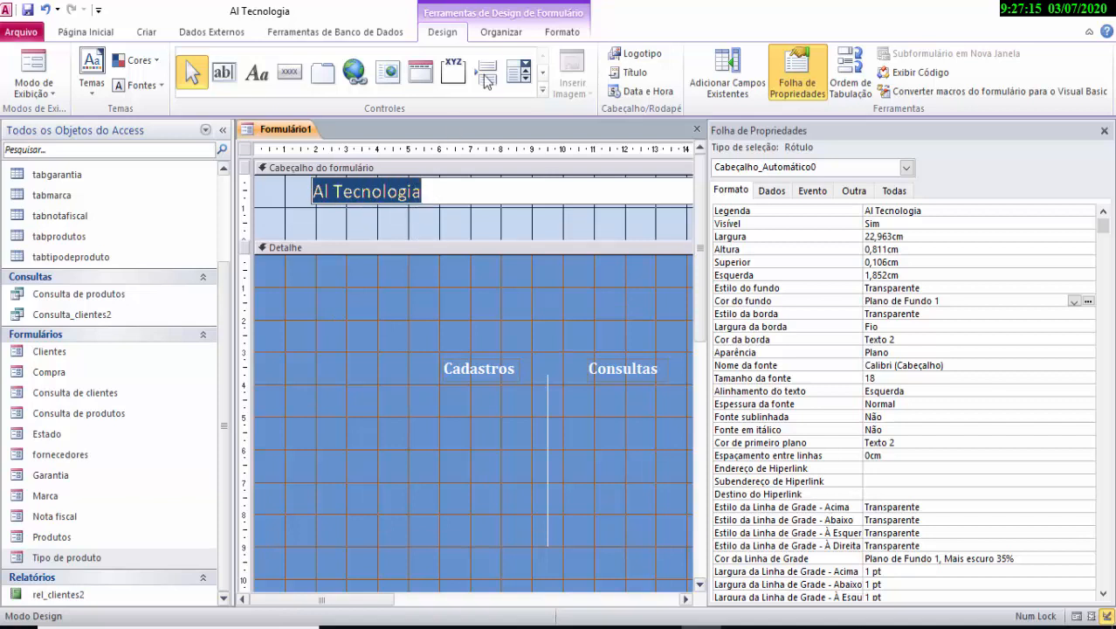
pyautogui.click(558, 33)
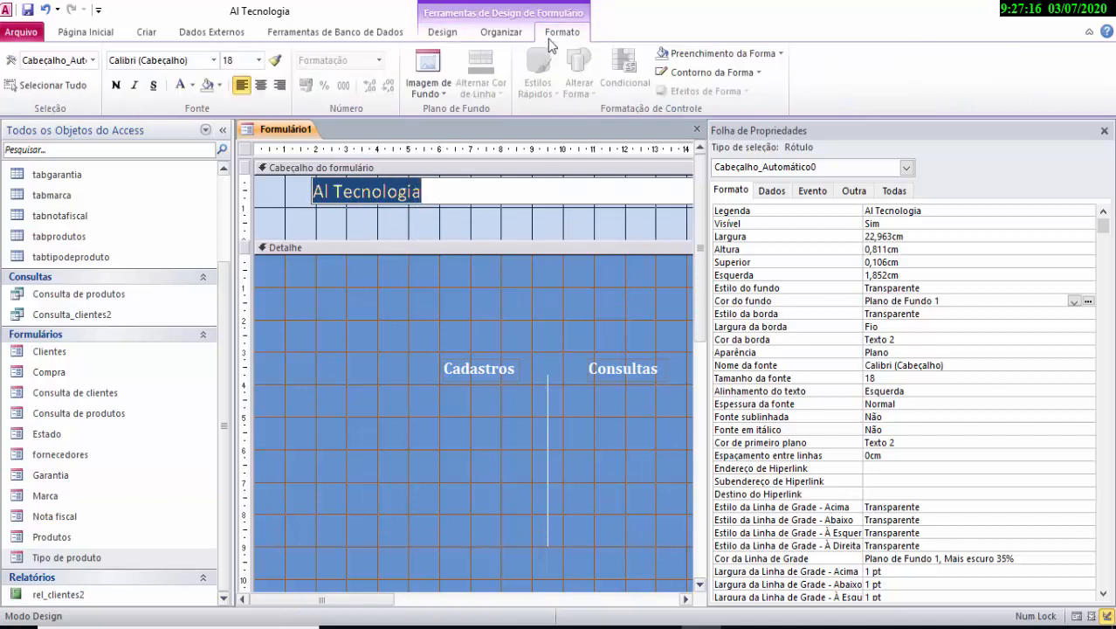
pyautogui.click(214, 60)
pyautogui.scroll(-2, 171, 202)
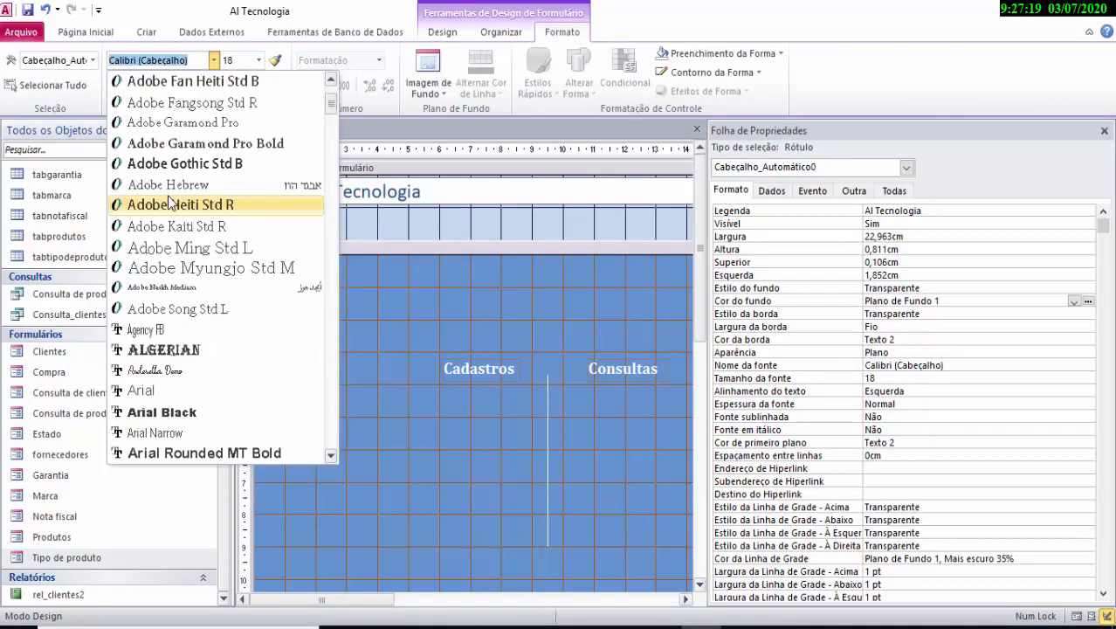
pyautogui.scroll(-4, 172, 202)
pyautogui.scroll(-3, 172, 202)
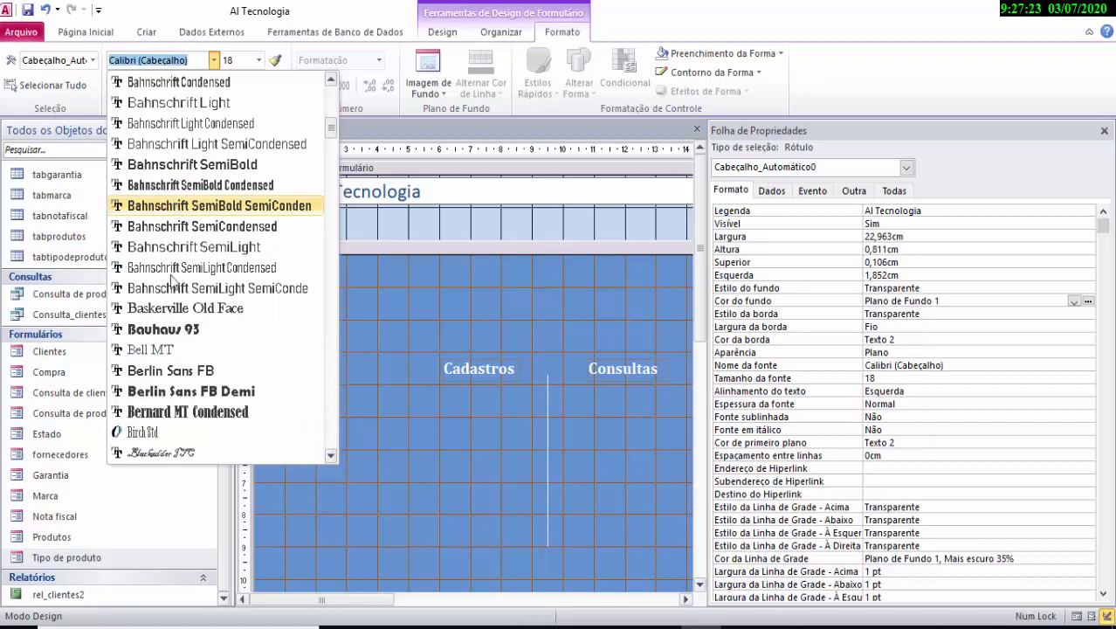
pyautogui.click(179, 391)
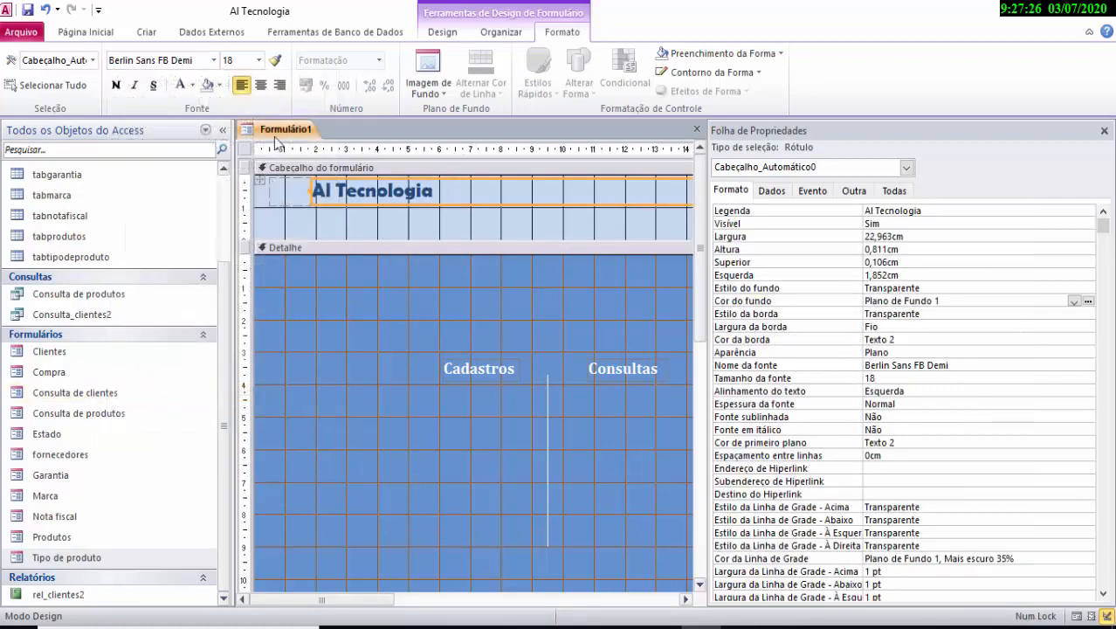
# Set the header title's font size to 22 and narrow its box to about 5.6 cm wide.
pyautogui.click(439, 192)
pyautogui.doubleClick(398, 190)
pyautogui.moveTo(359, 191); pyautogui.dragTo(291, 187)
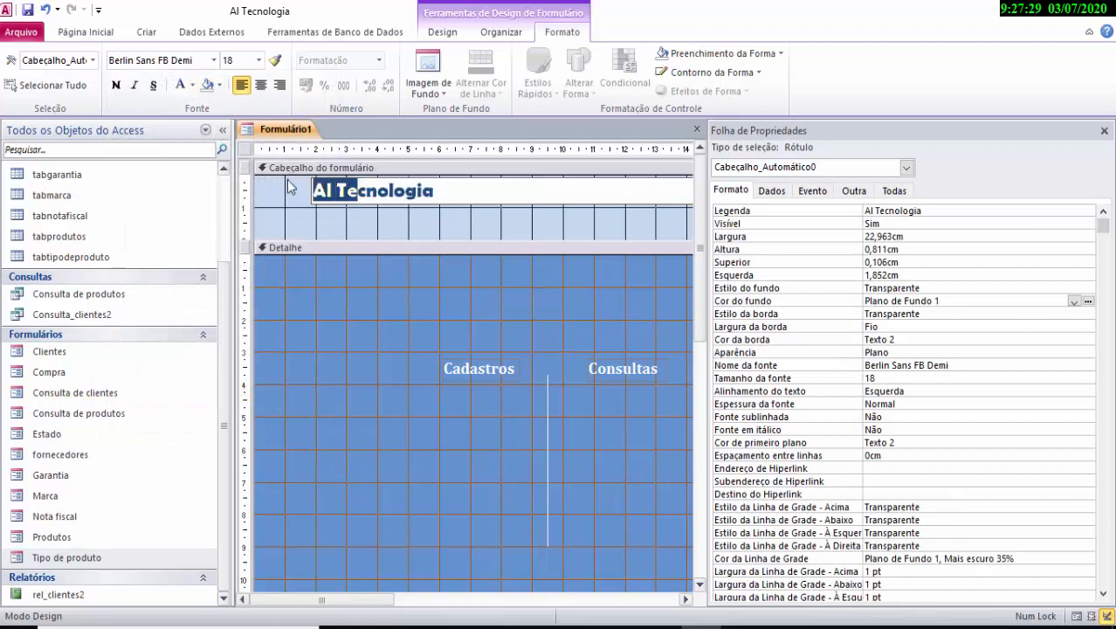
pyautogui.click(399, 200)
pyautogui.moveTo(429, 200); pyautogui.dragTo(312, 196)
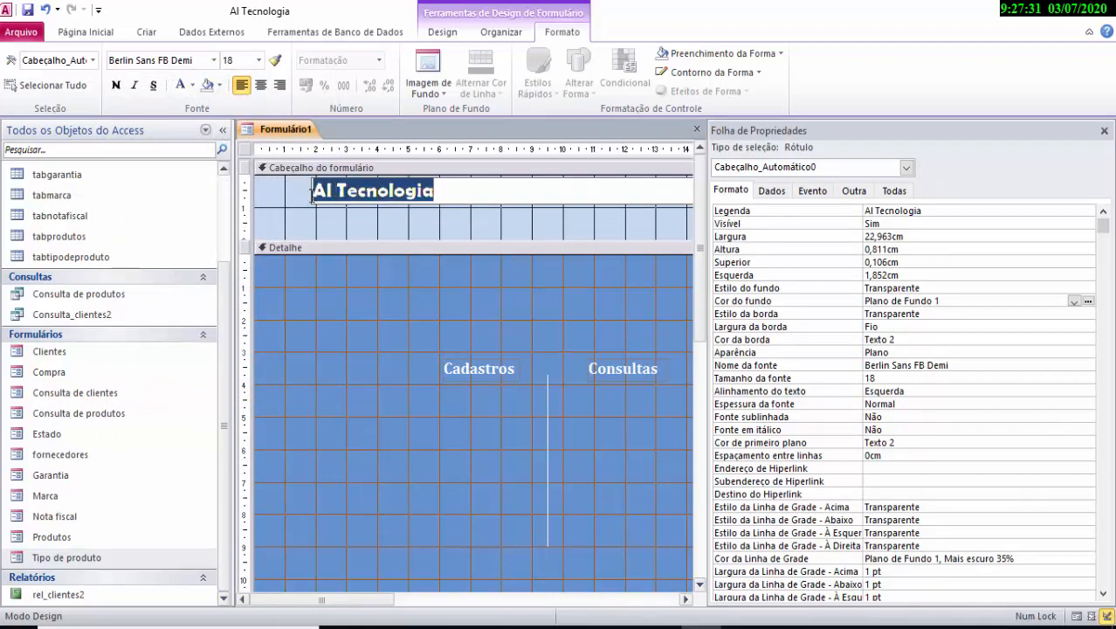
pyautogui.click(258, 59)
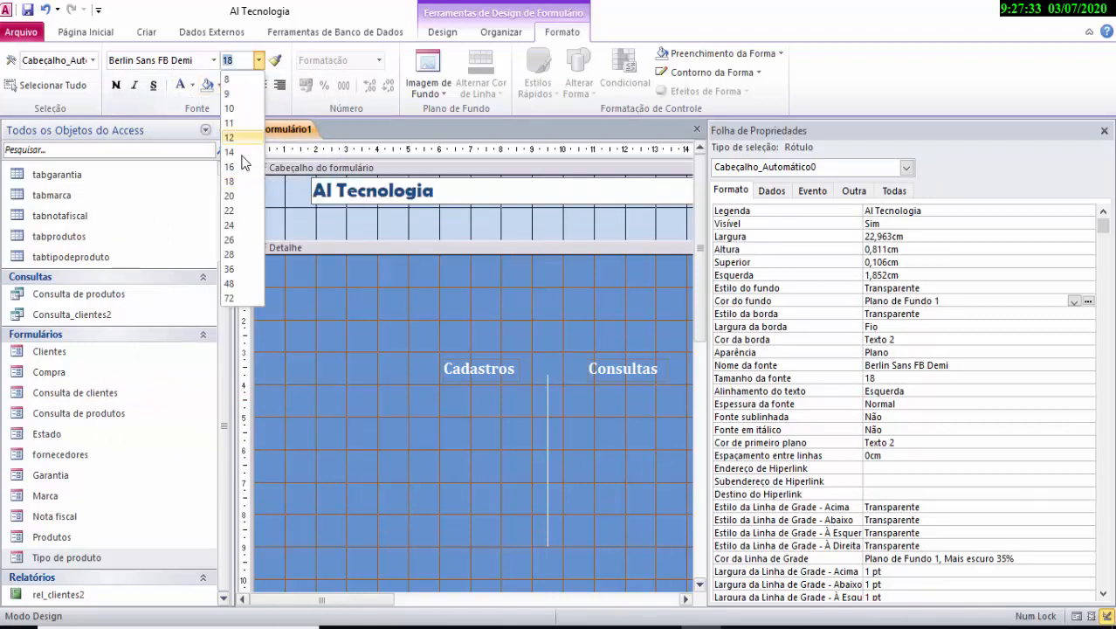
pyautogui.click(243, 213)
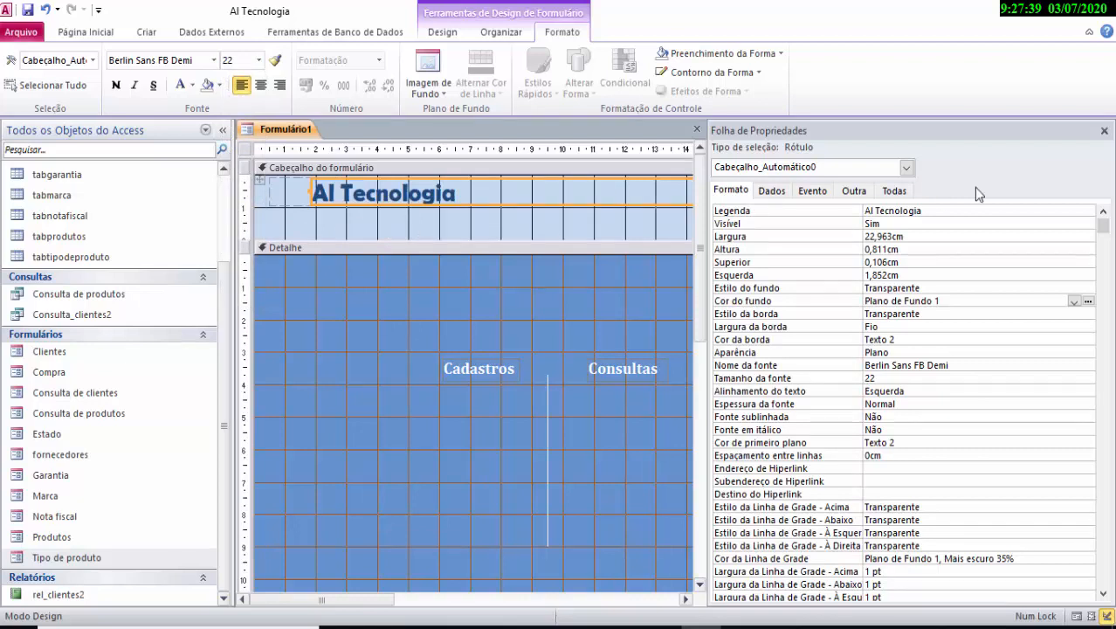
pyautogui.click(1104, 130)
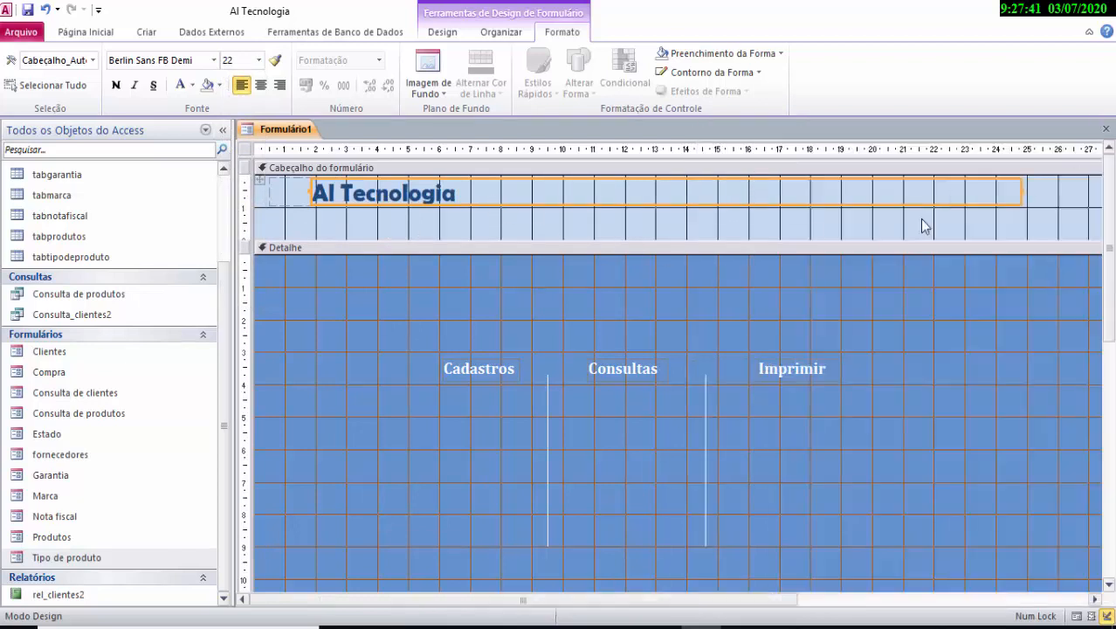
pyautogui.moveTo(1020, 190); pyautogui.dragTo(484, 190)
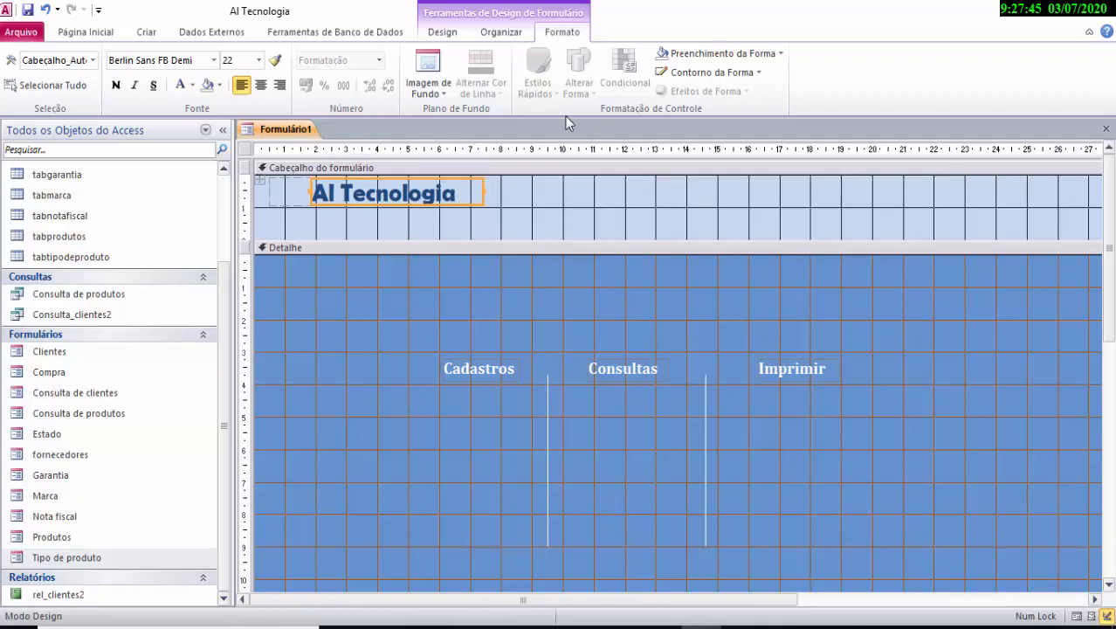
# Set the background colour of the form header section to Tema 8 do Access.
pyautogui.click(569, 219)
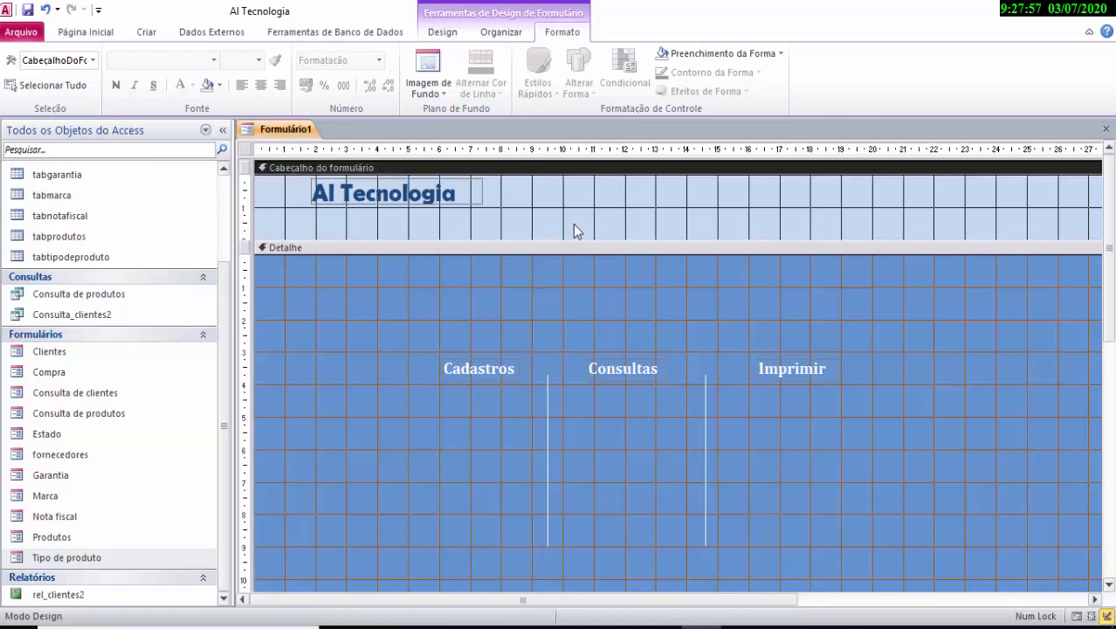
pyautogui.click(463, 37)
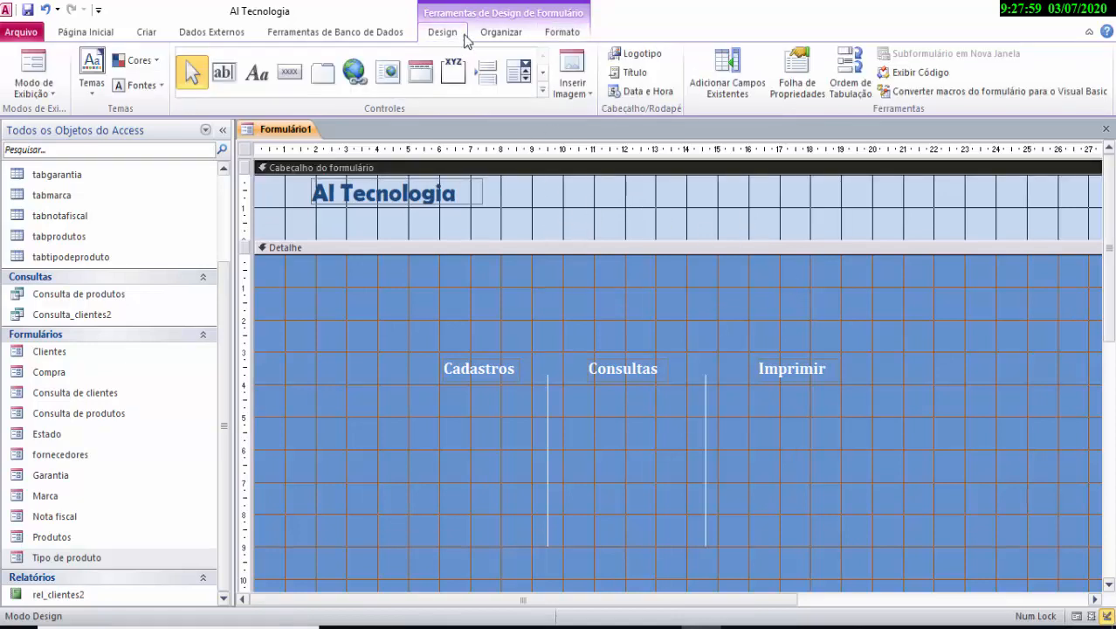
pyautogui.click(784, 87)
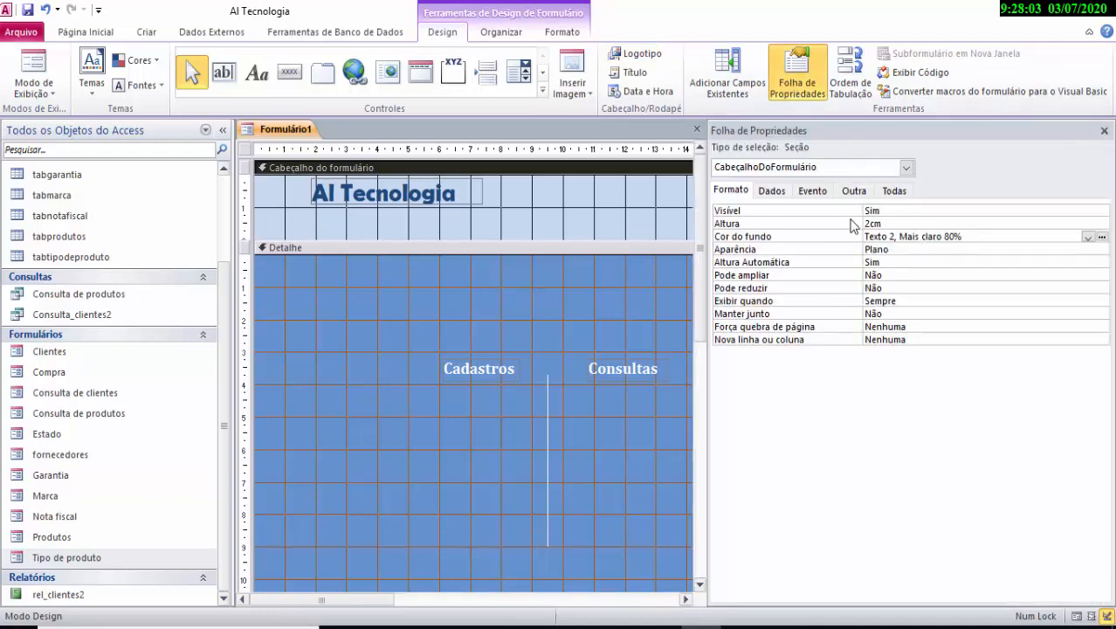
pyautogui.click(1088, 236)
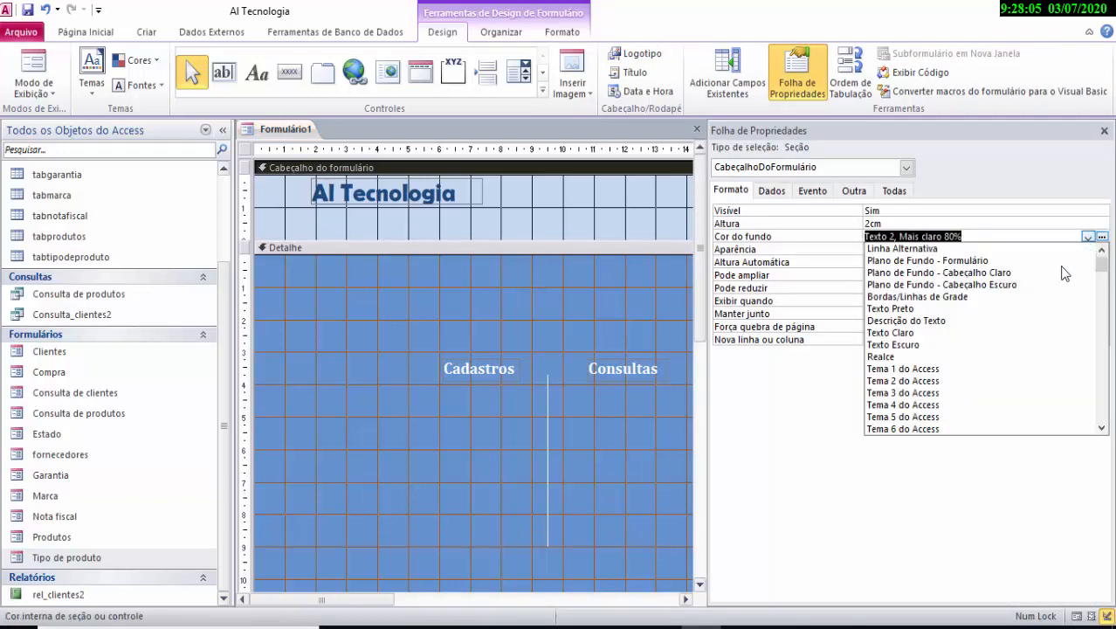
pyautogui.scroll(-1, 1024, 323)
pyautogui.click(994, 429)
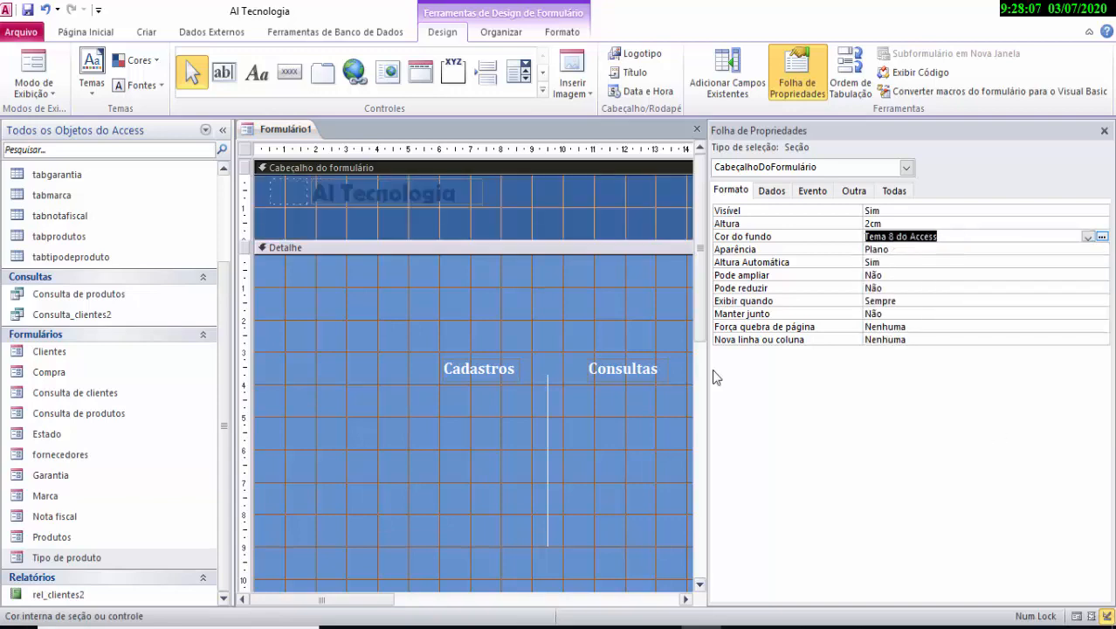
pyautogui.click(315, 270)
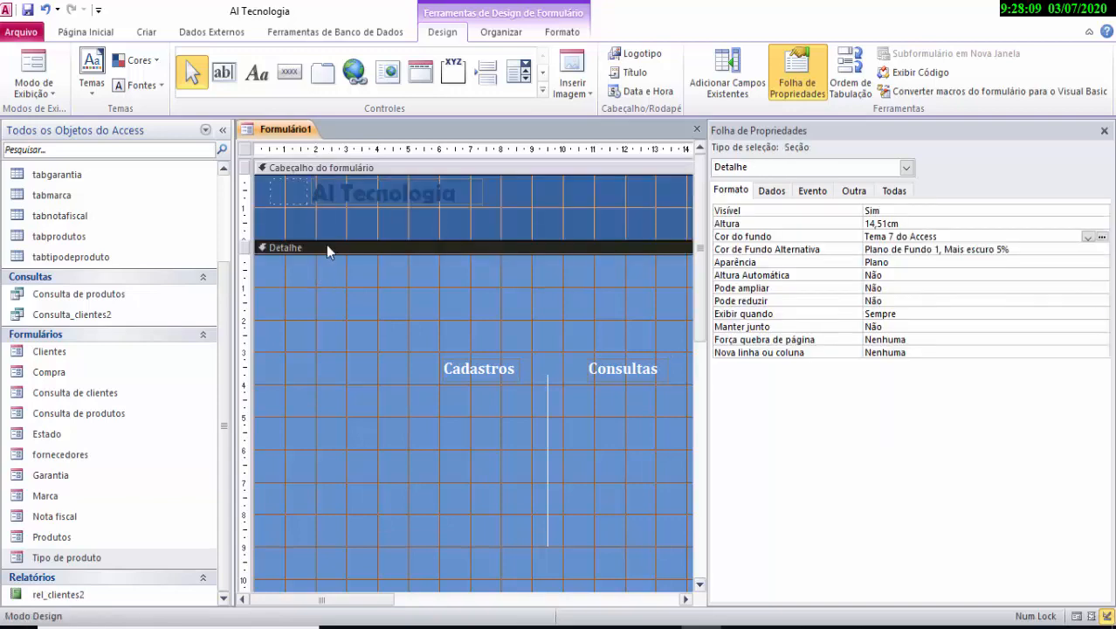
# Change the font colour of the AI Tecnologia header title to white and close the property sheet.
pyautogui.click(347, 196)
pyautogui.click(352, 195)
pyautogui.doubleClick(351, 196)
pyautogui.moveTo(477, 200); pyautogui.dragTo(262, 195)
pyautogui.click(262, 194)
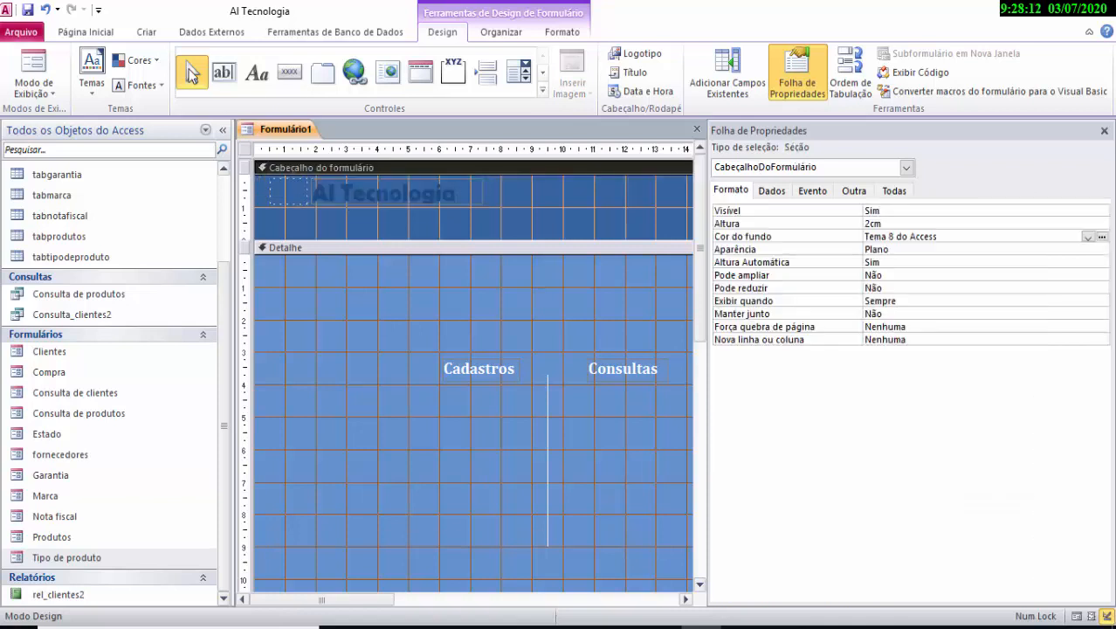
pyautogui.click(103, 32)
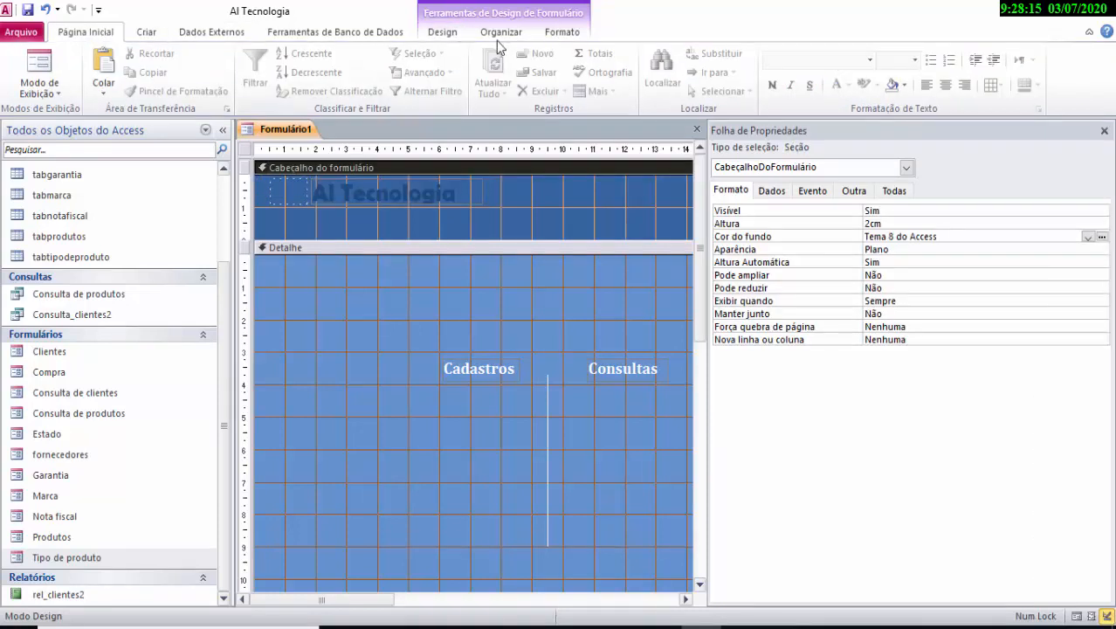
pyautogui.click(559, 35)
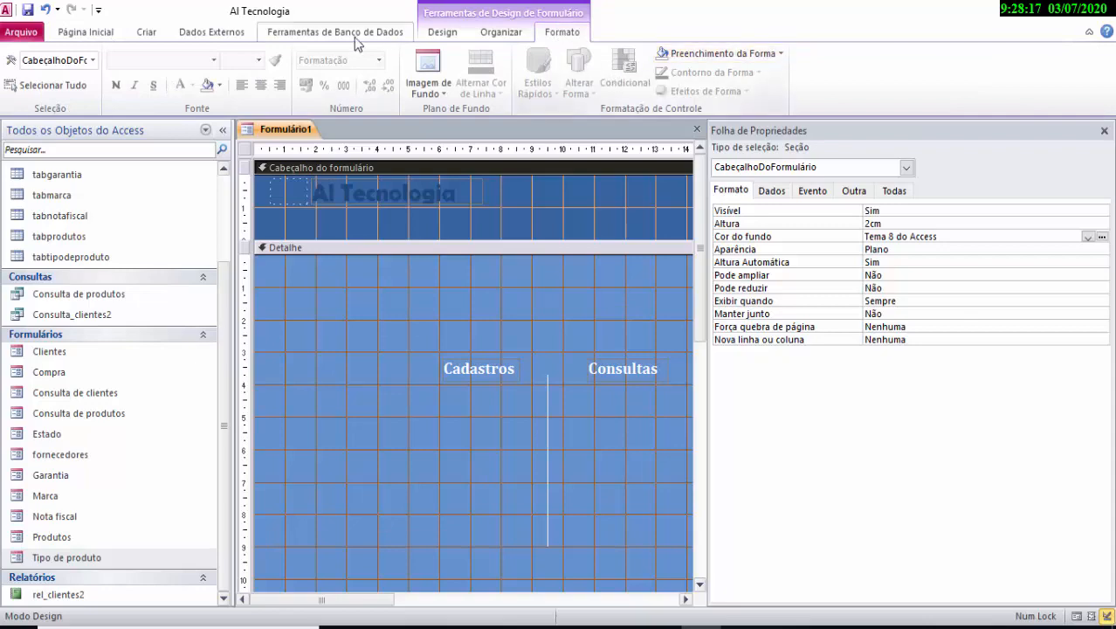
pyautogui.click(380, 191)
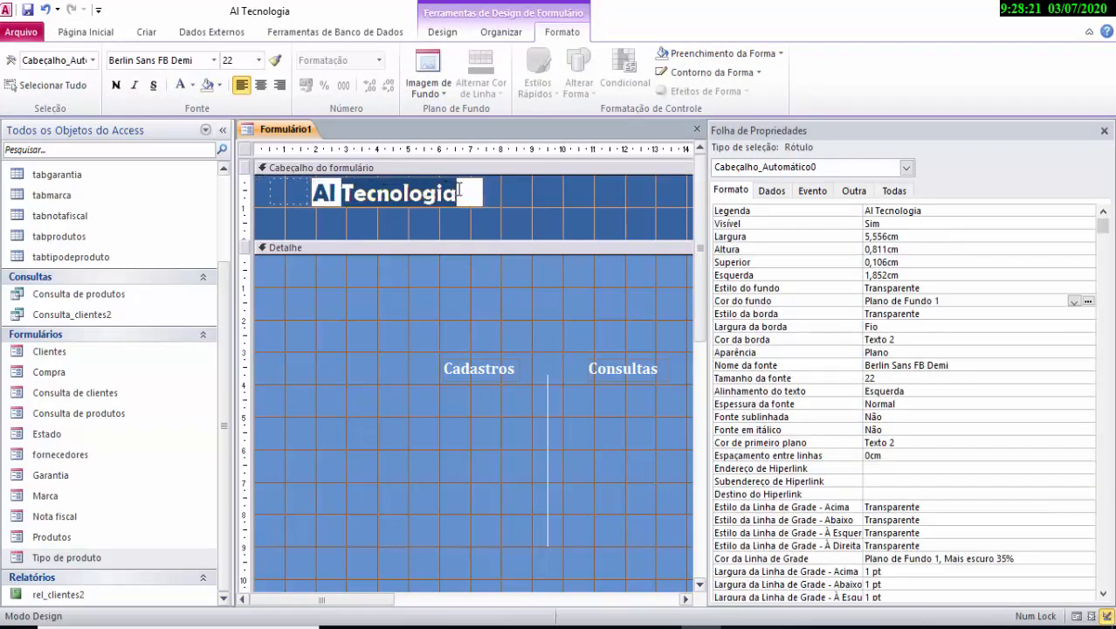
pyautogui.moveTo(460, 190); pyautogui.dragTo(249, 194)
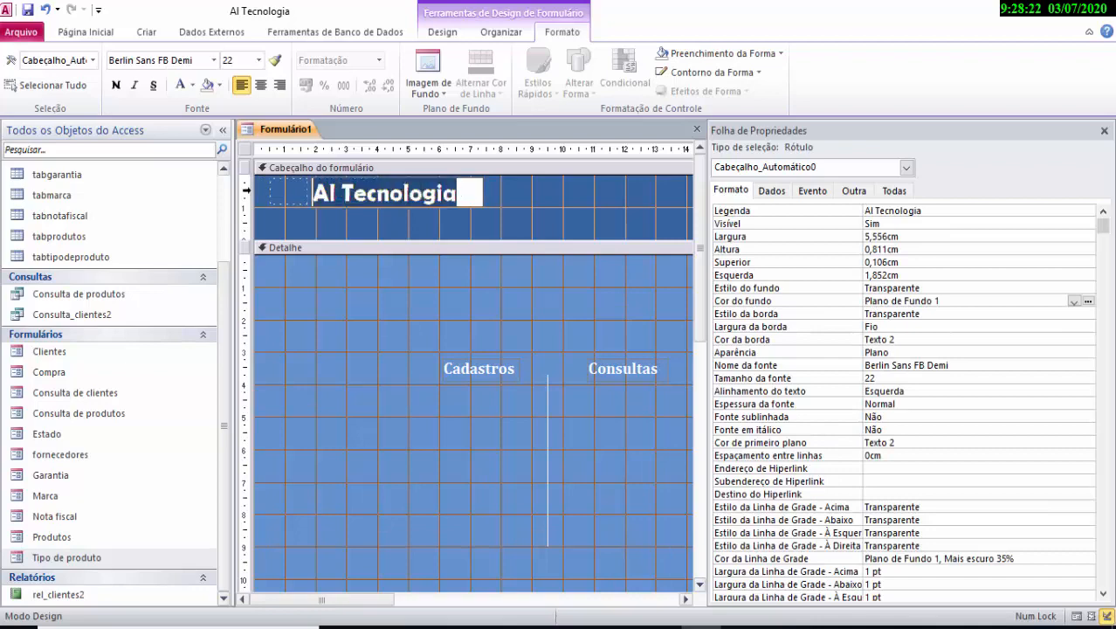
pyautogui.click(182, 86)
pyautogui.click(389, 344)
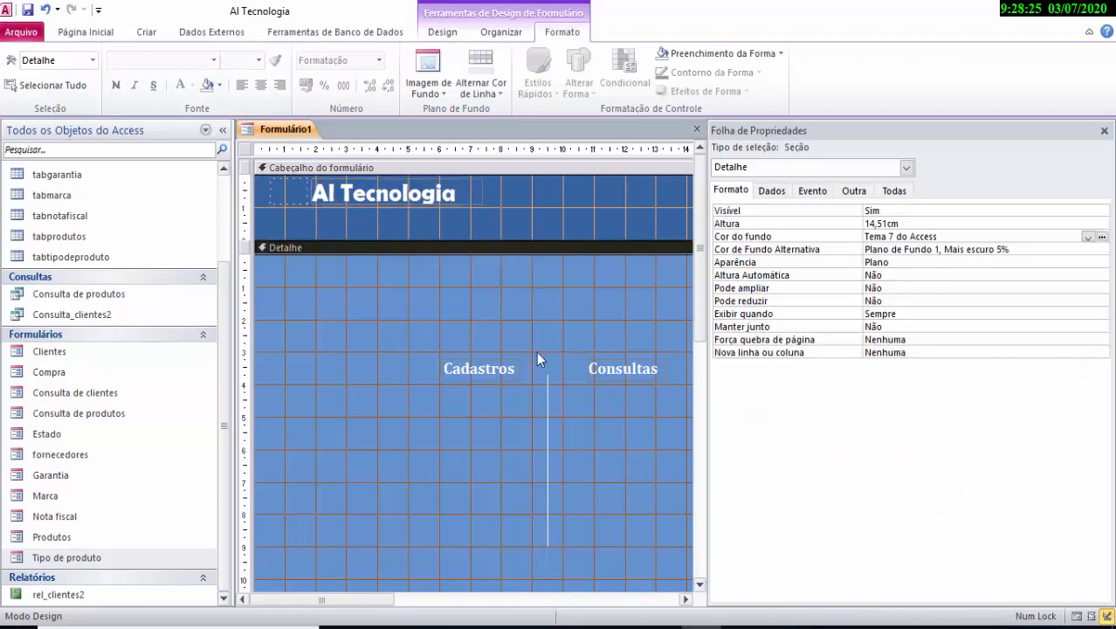
pyautogui.click(1105, 131)
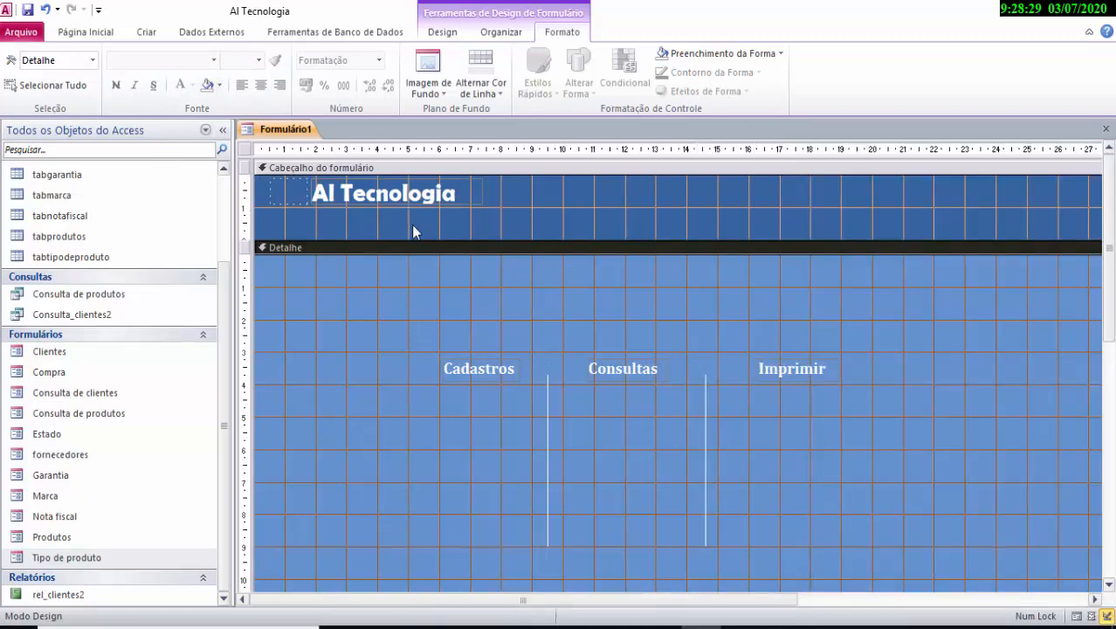
# Insert the date and time in the form header, using the long date format and 24-hour time with seconds.
pyautogui.click(610, 231)
pyautogui.click(442, 35)
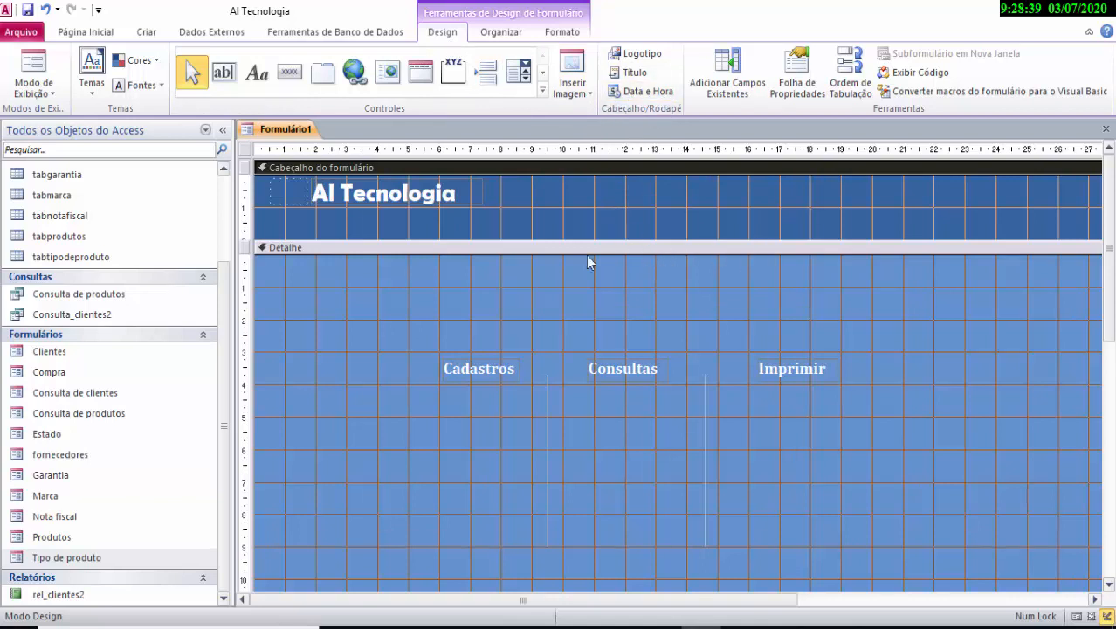
pyautogui.click(650, 93)
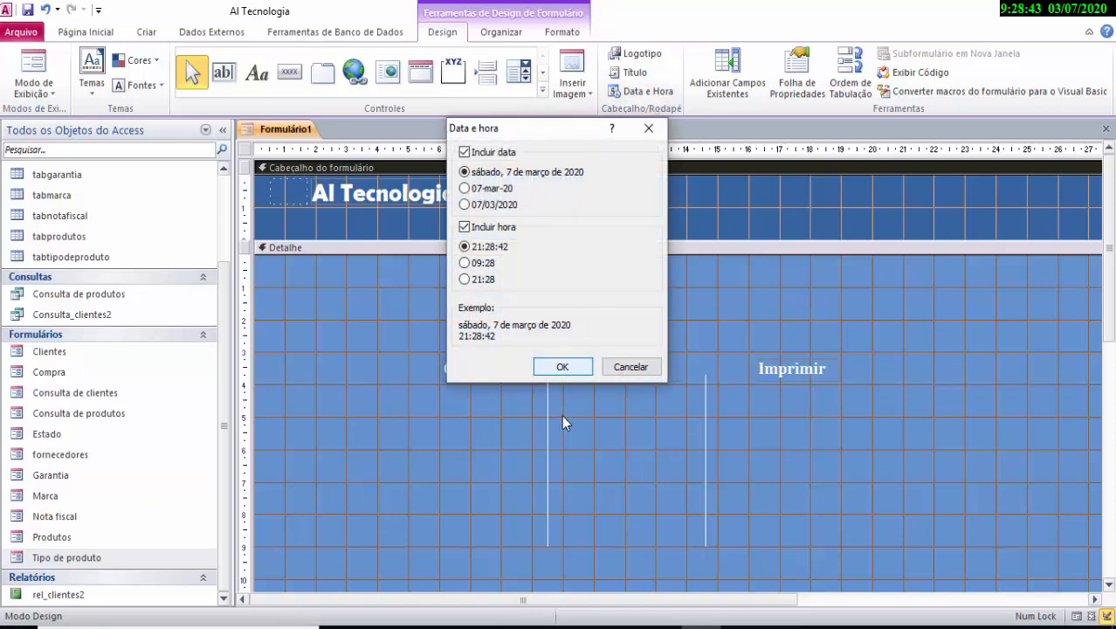
pyautogui.moveTo(544, 127); pyautogui.dragTo(647, 96)
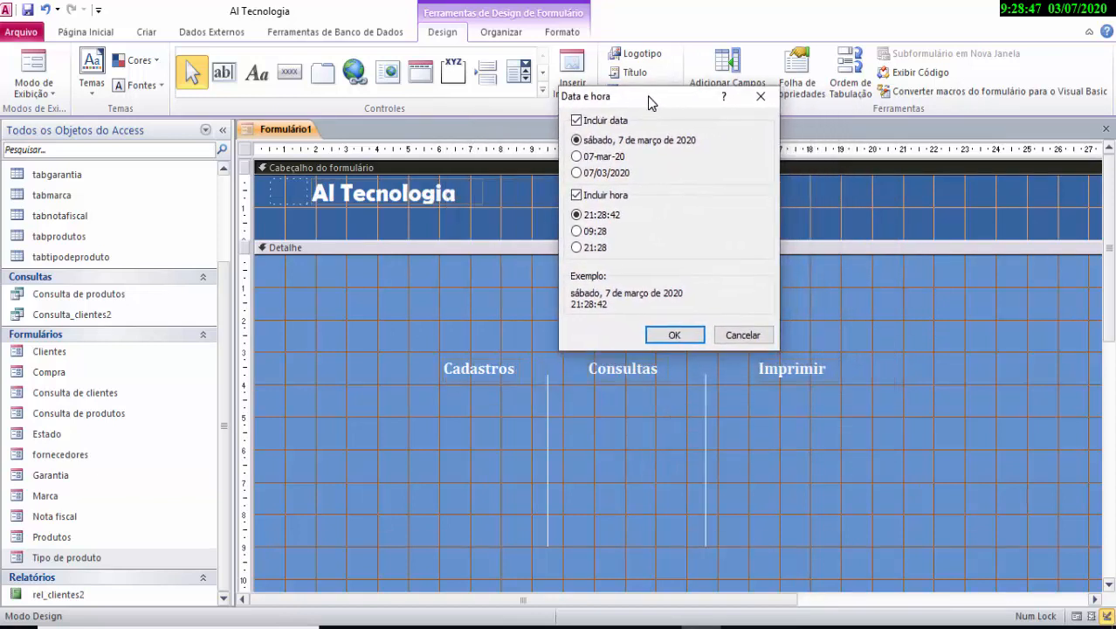
pyautogui.click(675, 335)
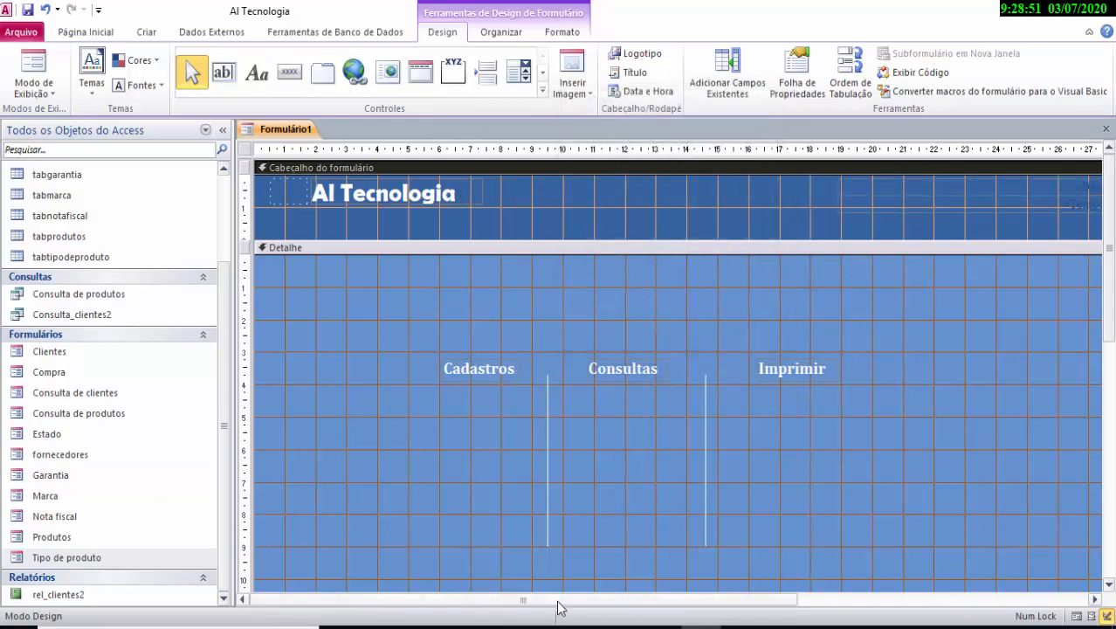
pyautogui.moveTo(559, 600); pyautogui.dragTo(698, 600)
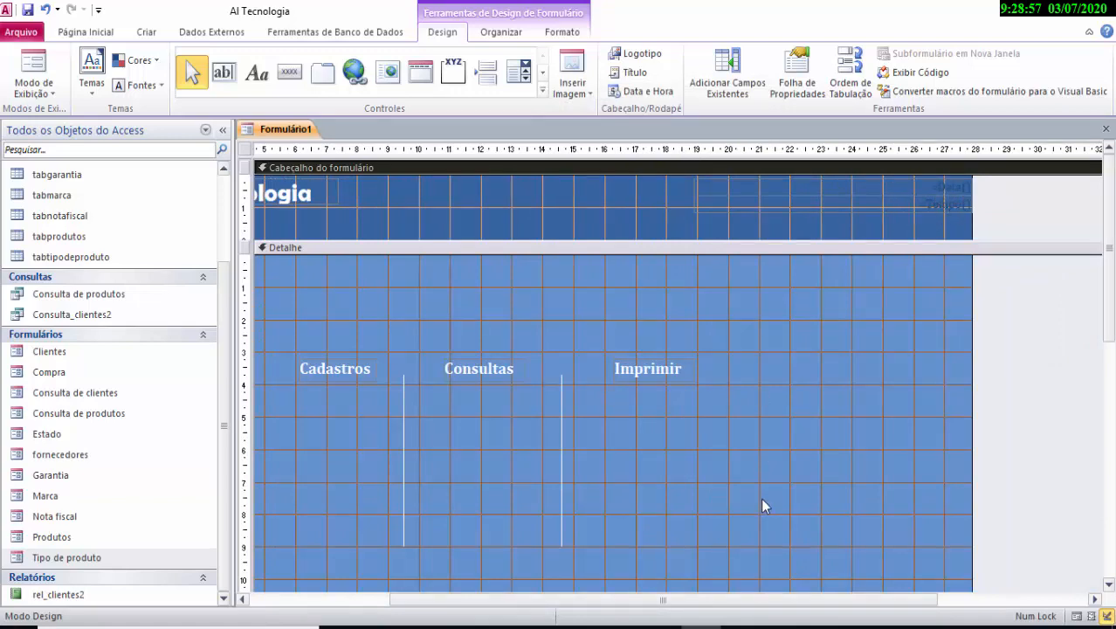
pyautogui.moveTo(734, 601); pyautogui.dragTo(577, 601)
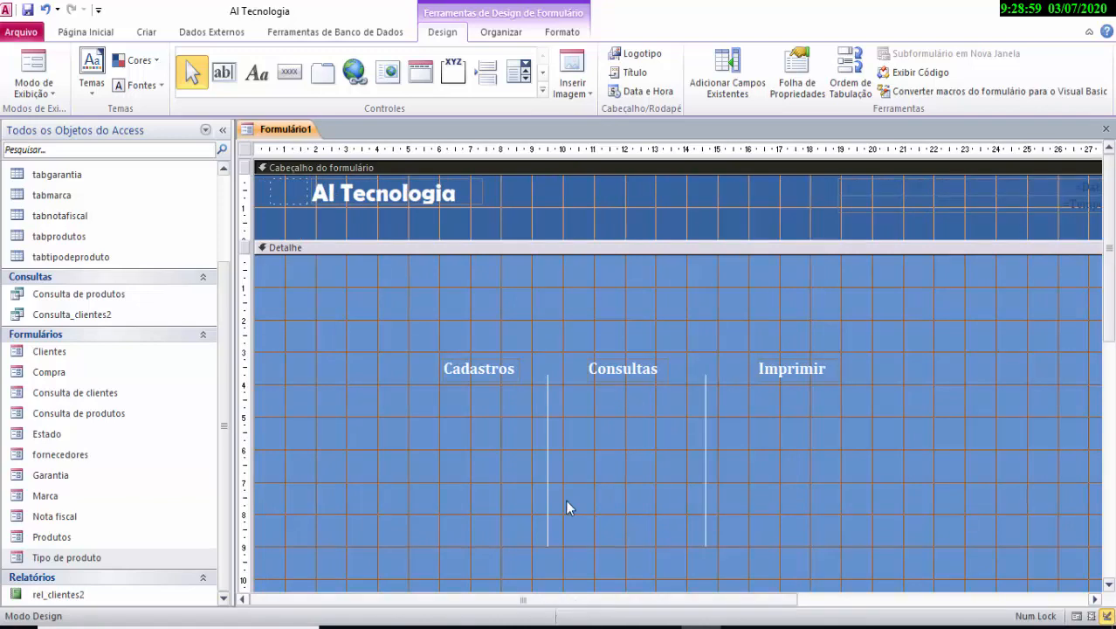
# Draw a command button just below the Cadastros heading, about 2.7 cm wide, and move its wizard clear of it.
pyautogui.scroll(-1, 595, 397)
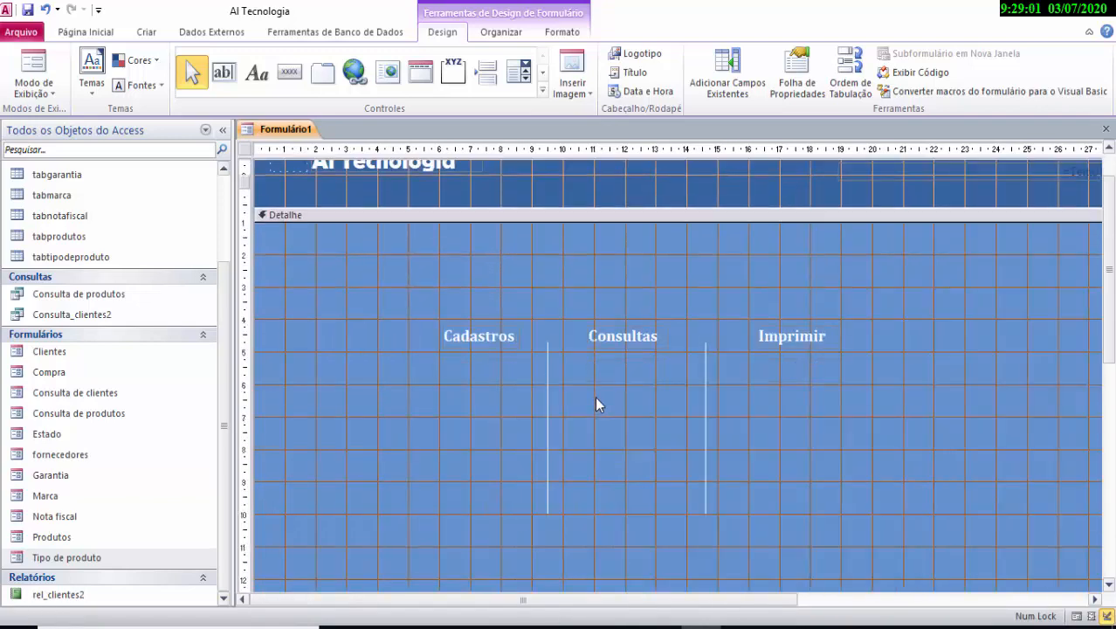
pyautogui.scroll(-1, 595, 397)
pyautogui.scroll(1, 602, 347)
pyautogui.scroll(-1, 604, 367)
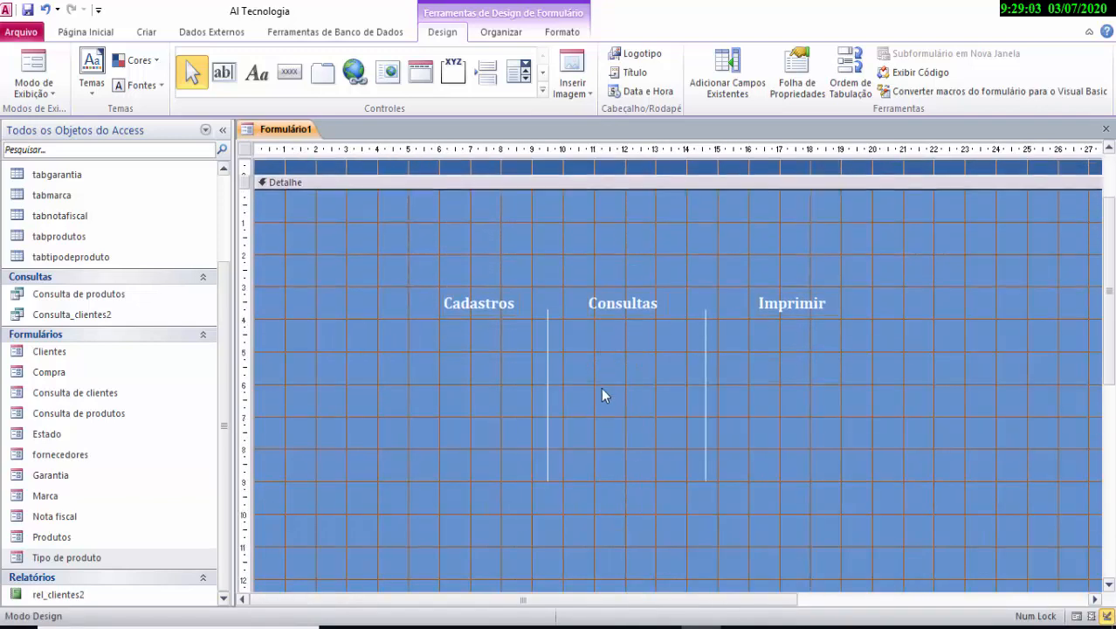
pyautogui.scroll(-1, 601, 433)
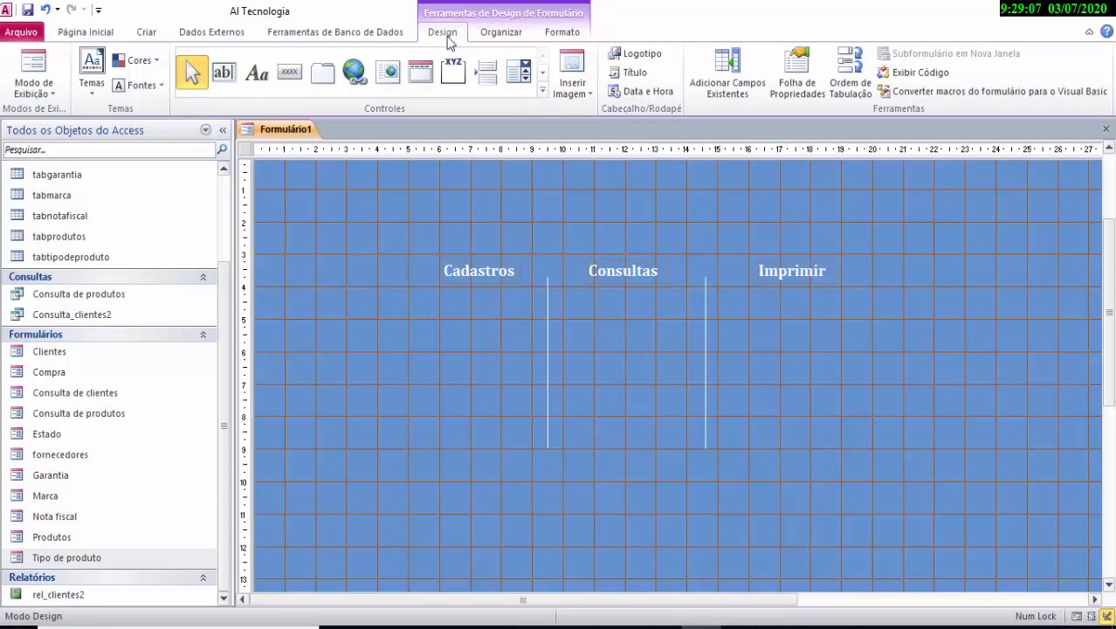
pyautogui.click(293, 79)
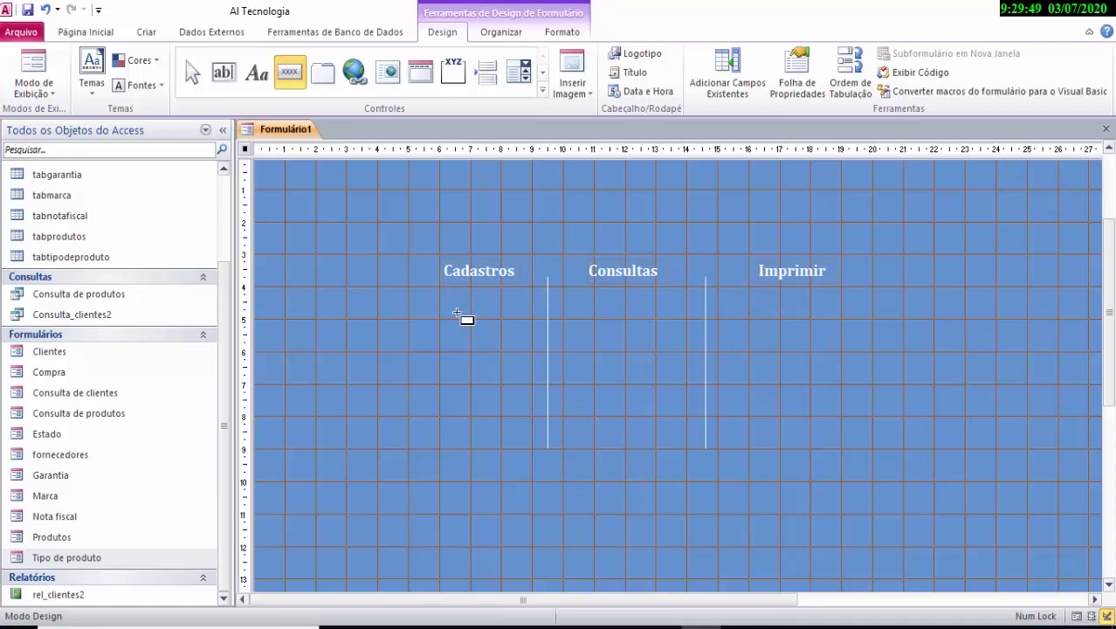
pyautogui.moveTo(446, 299)
pyautogui.mouseDown()
pyautogui.moveTo(457, 312)
pyautogui.moveTo(531, 325)
pyautogui.mouseUp()
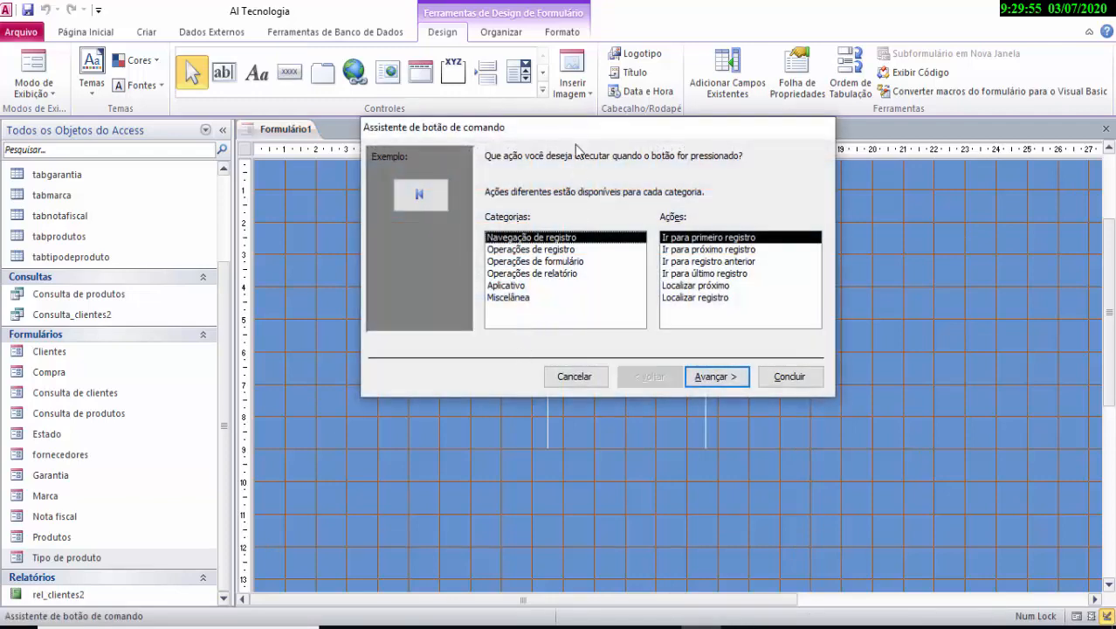
pyautogui.moveTo(575, 131); pyautogui.dragTo(767, 147)
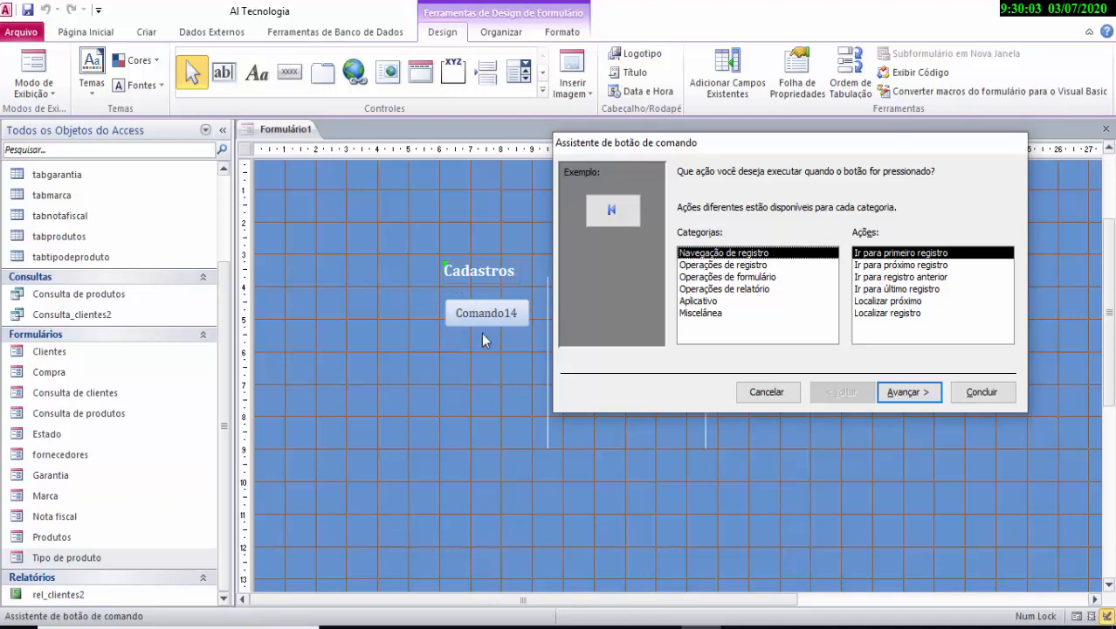
pyautogui.moveTo(743, 153); pyautogui.dragTo(772, 112)
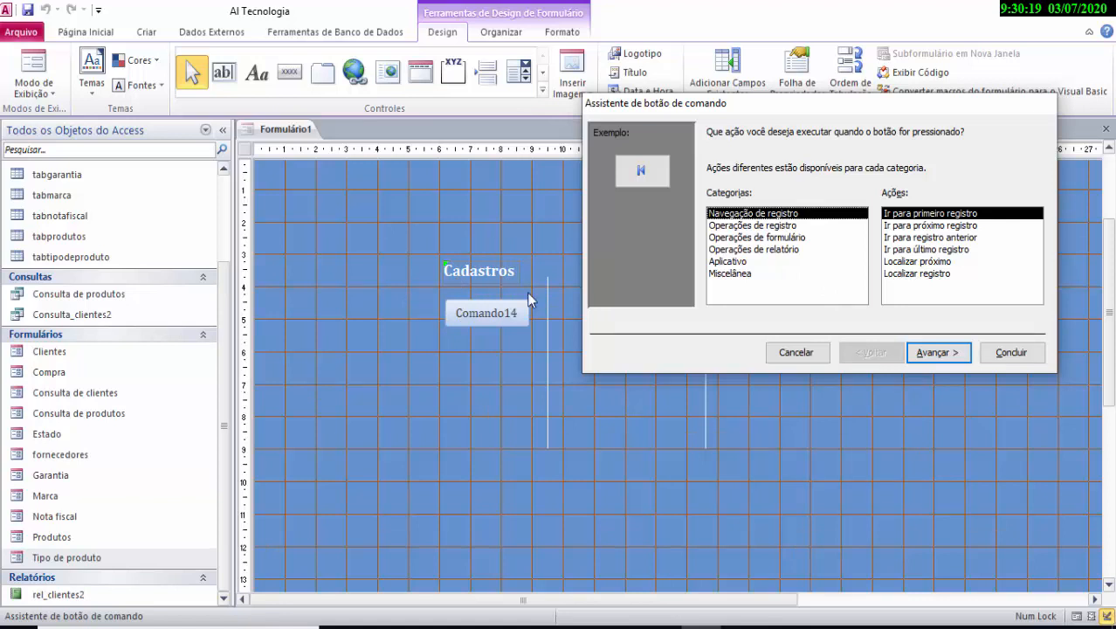
pyautogui.moveTo(780, 106); pyautogui.dragTo(762, 126)
# Set the new button's action to Abrir formulário under Operações de formulário, opening the Clientes form and showing all records.
pyautogui.click(763, 259)
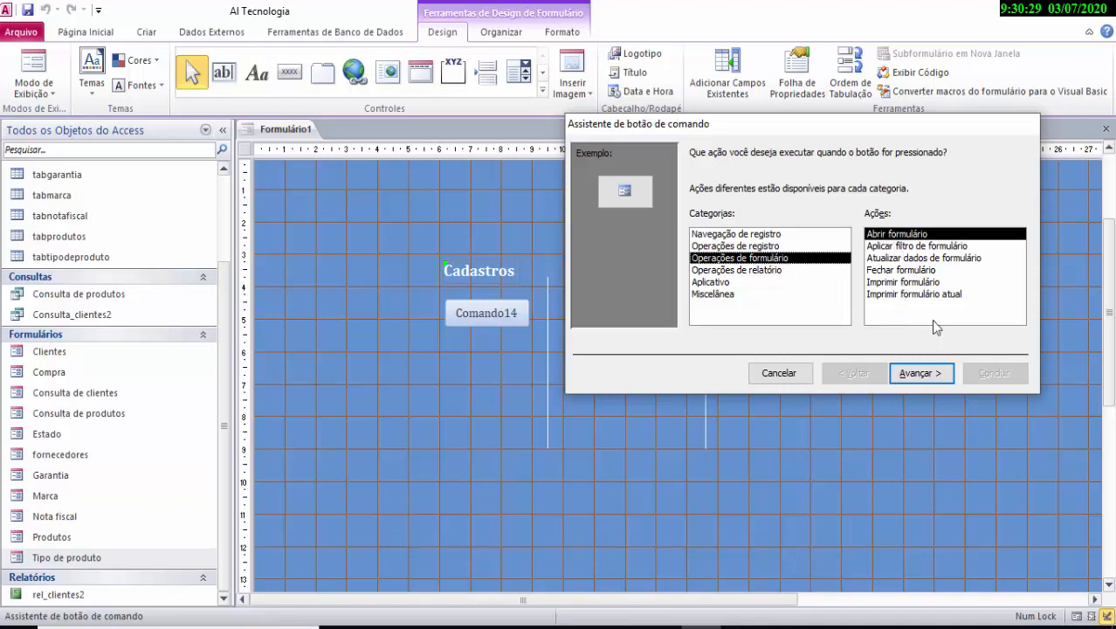
pyautogui.click(921, 376)
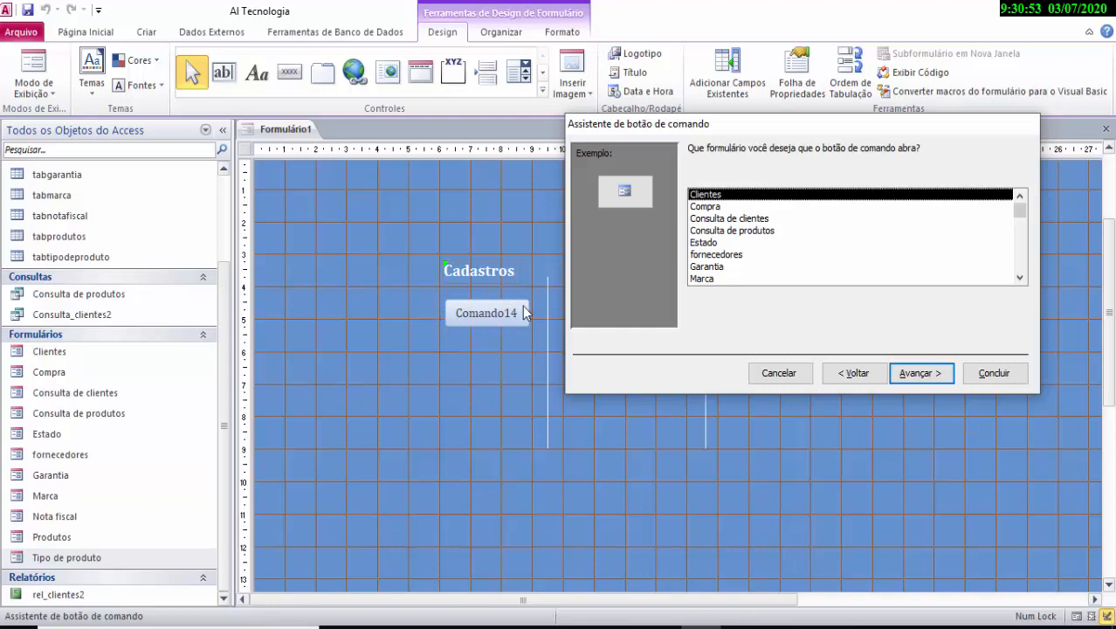
pyautogui.moveTo(747, 130); pyautogui.dragTo(810, 199)
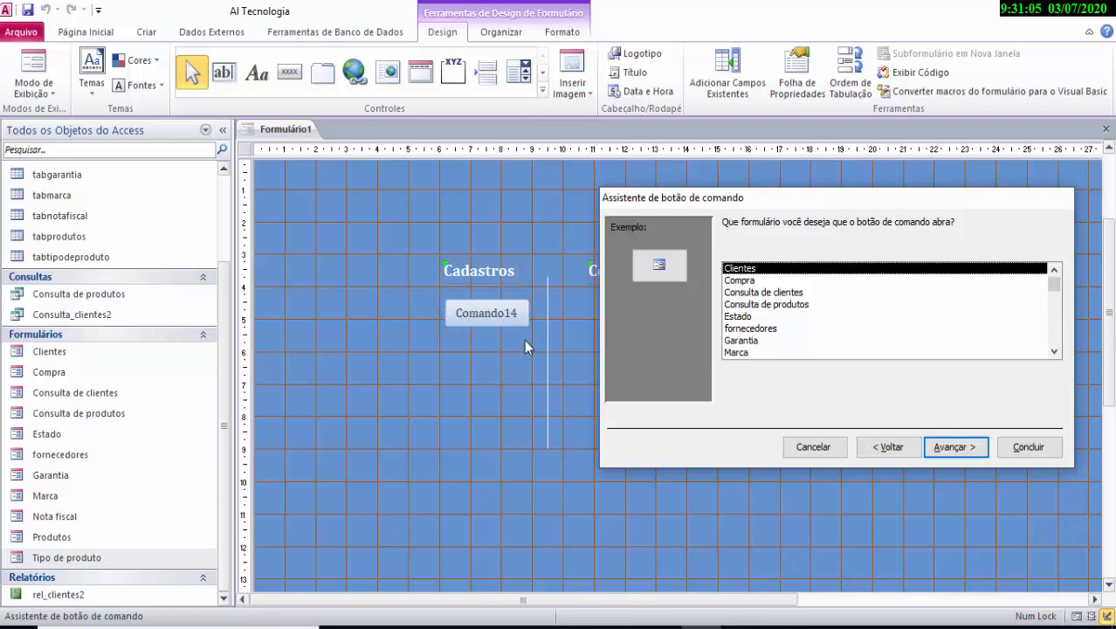
pyautogui.click(1055, 352)
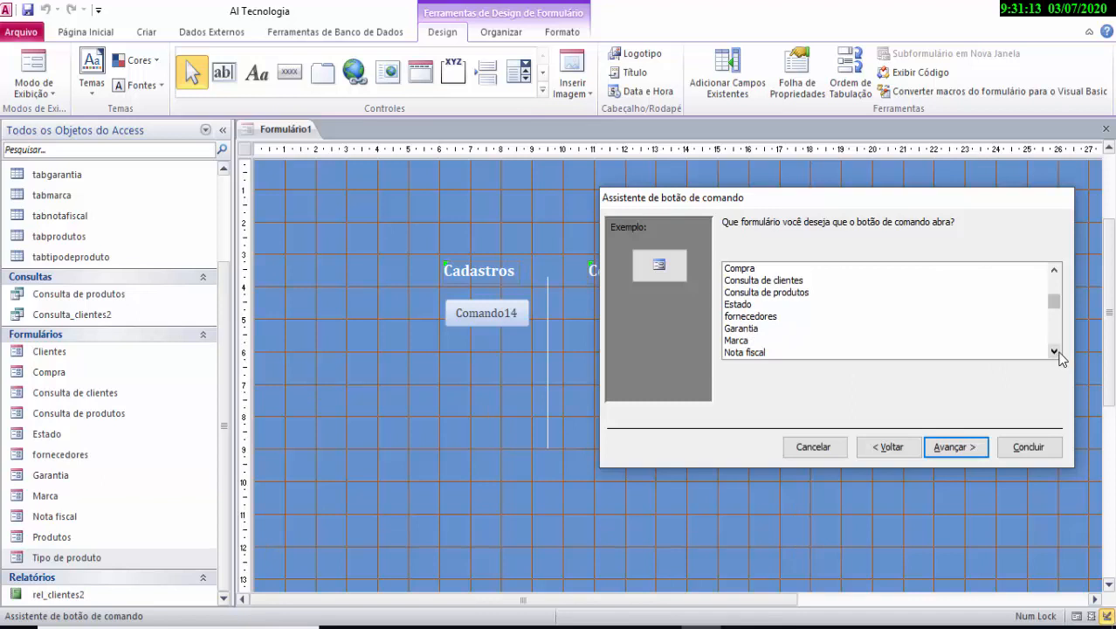
pyautogui.click(1055, 352)
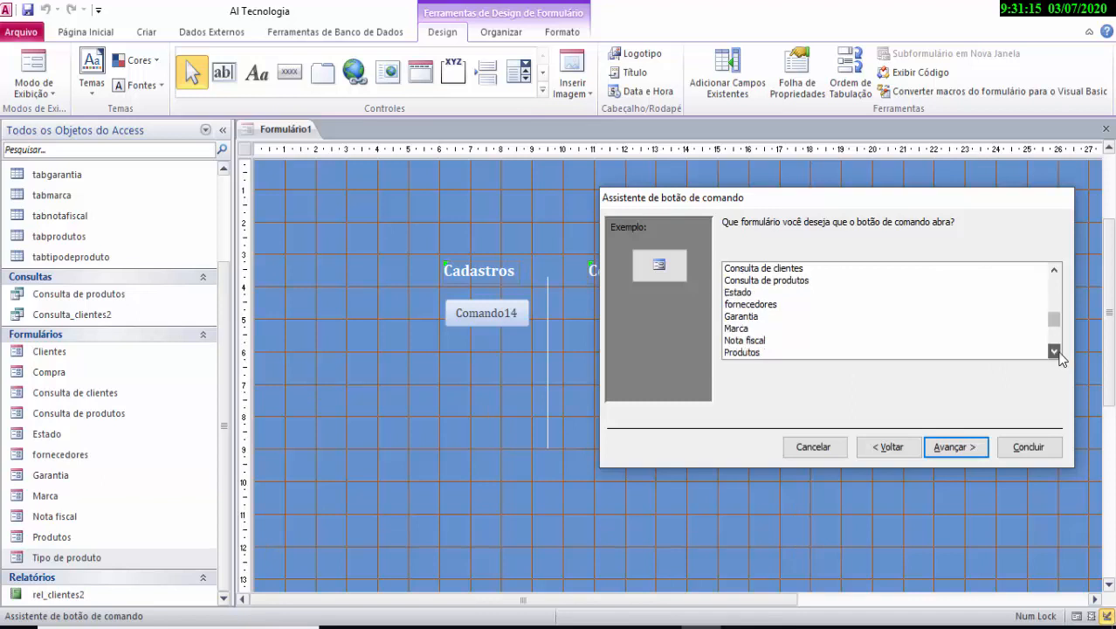
pyautogui.click(1055, 352)
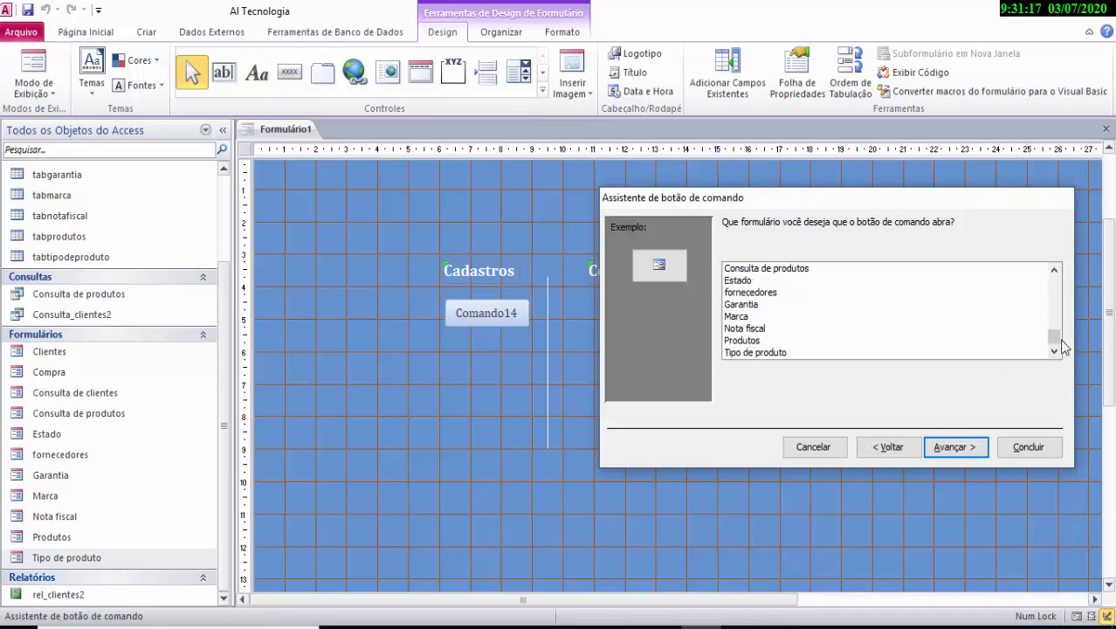
pyautogui.click(1053, 300)
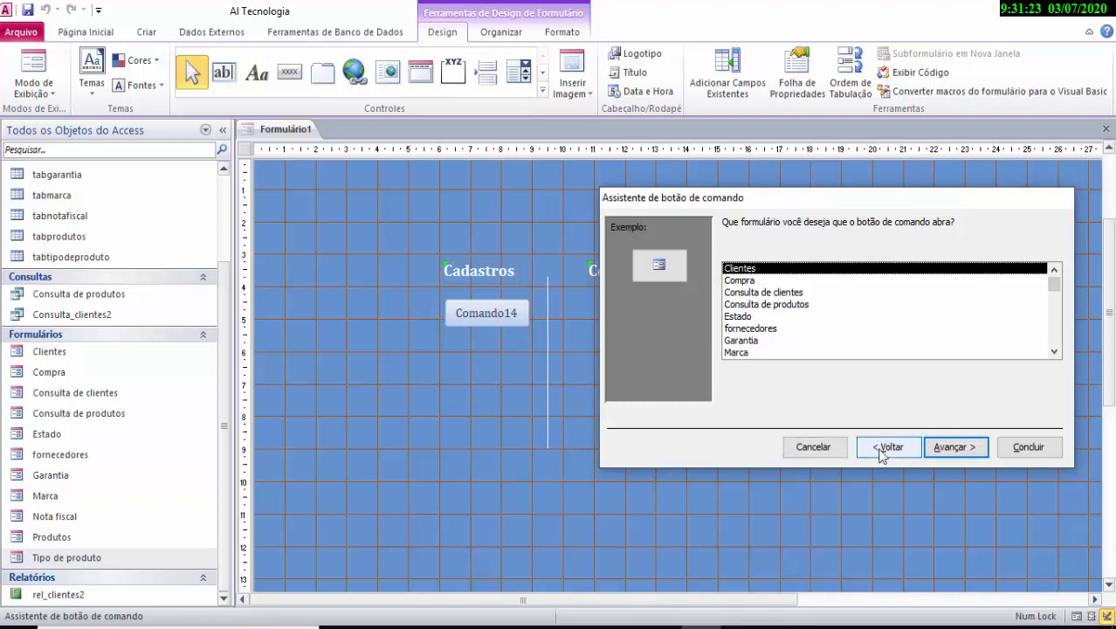
pyautogui.click(950, 448)
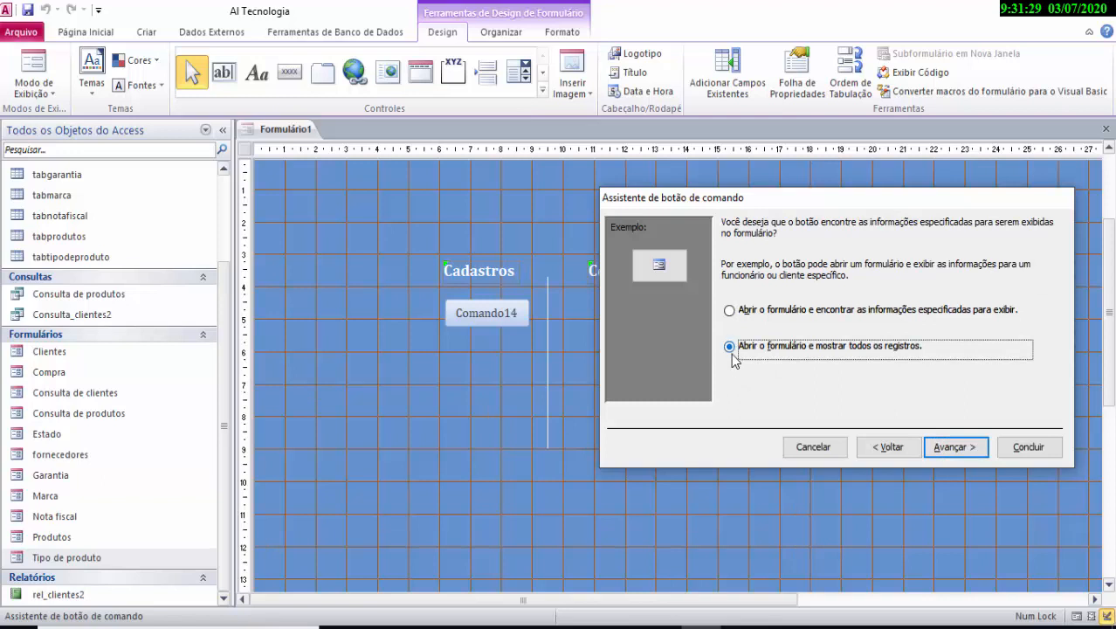
pyautogui.click(957, 447)
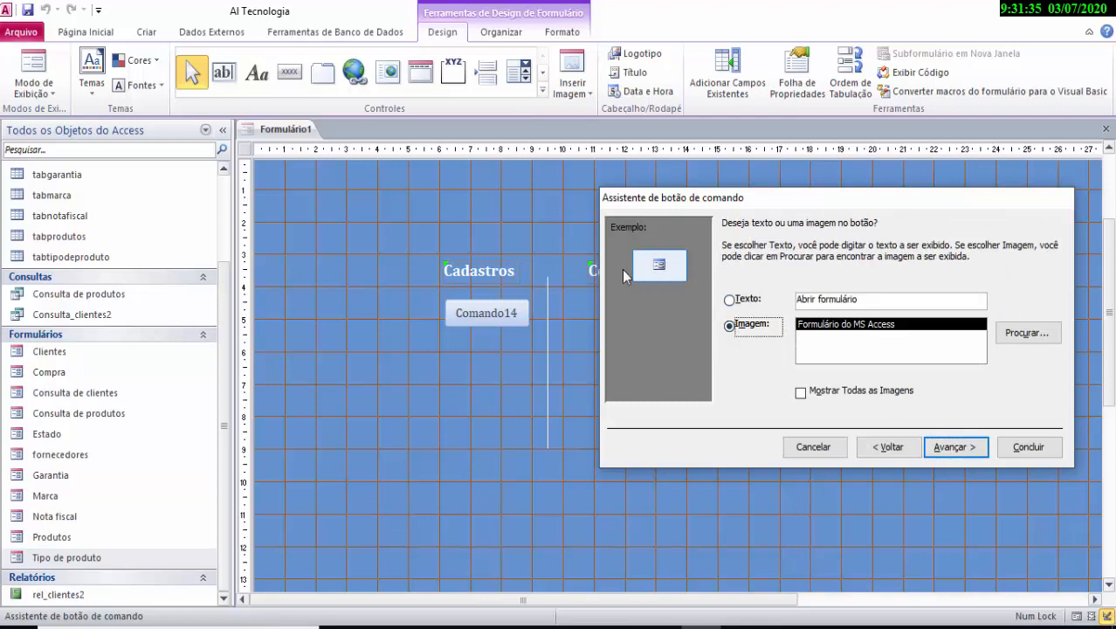
# Give the command button the text Clientes instead of an image and finish the wizard with the suggested button name.
pyautogui.click(752, 302)
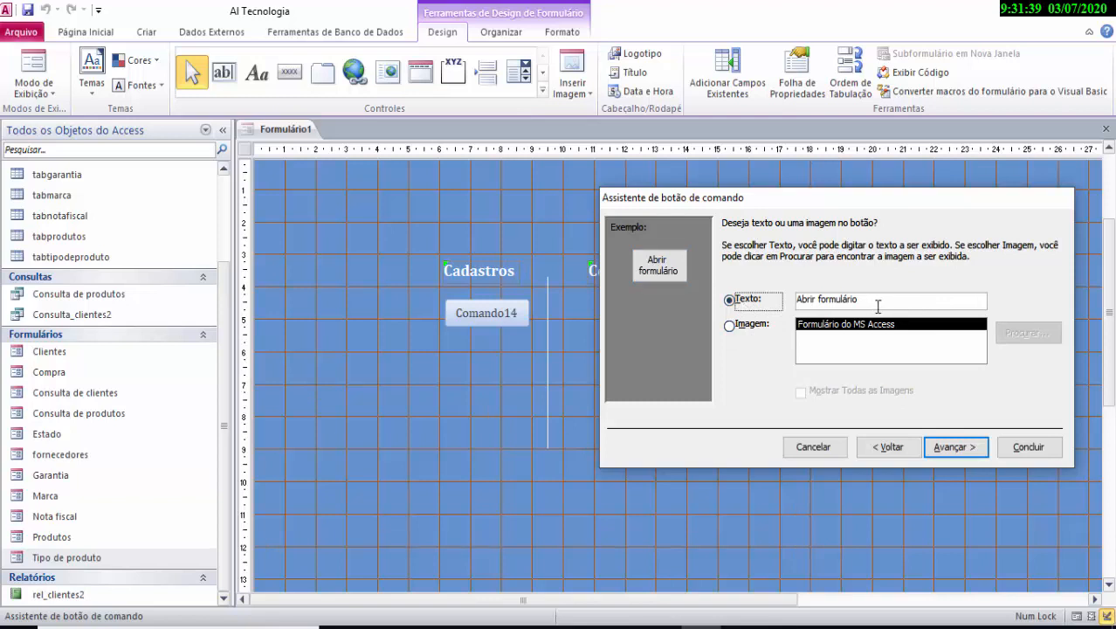
pyautogui.moveTo(877, 302); pyautogui.dragTo(769, 297)
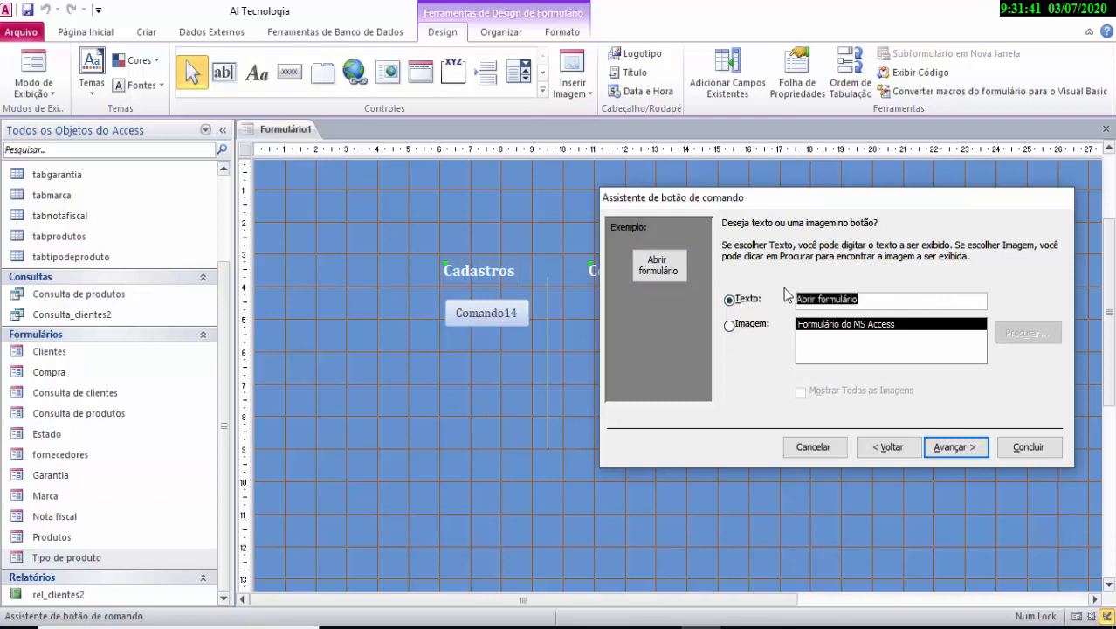
pyautogui.write('Cliete')
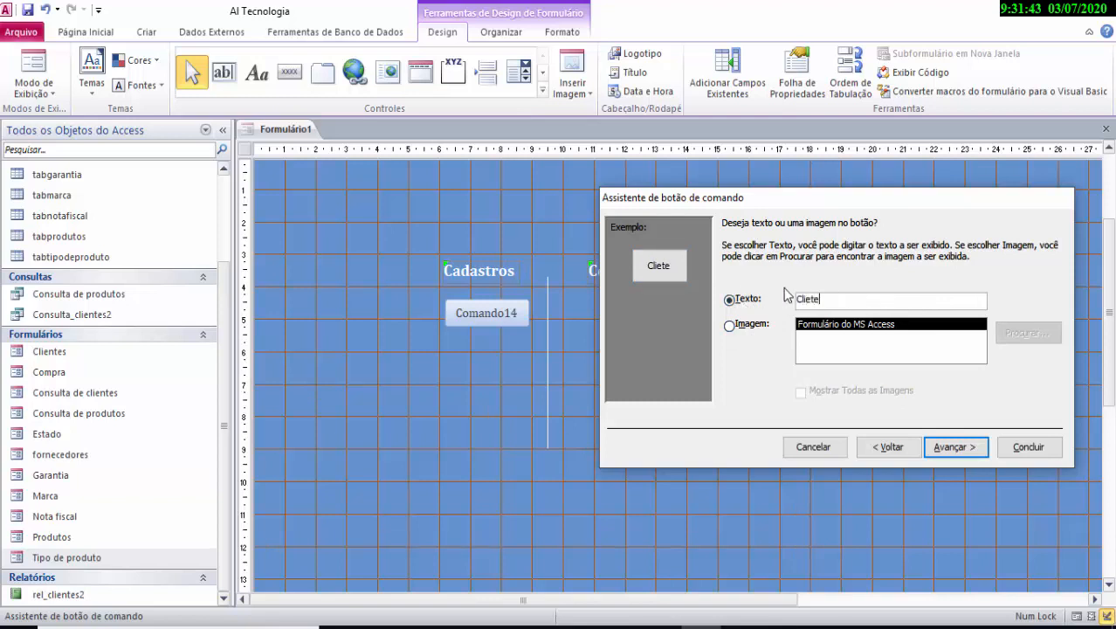
pyautogui.press('BackSpace')
pyautogui.press('BackSpace')
pyautogui.write('ntes')
pyautogui.click(943, 449)
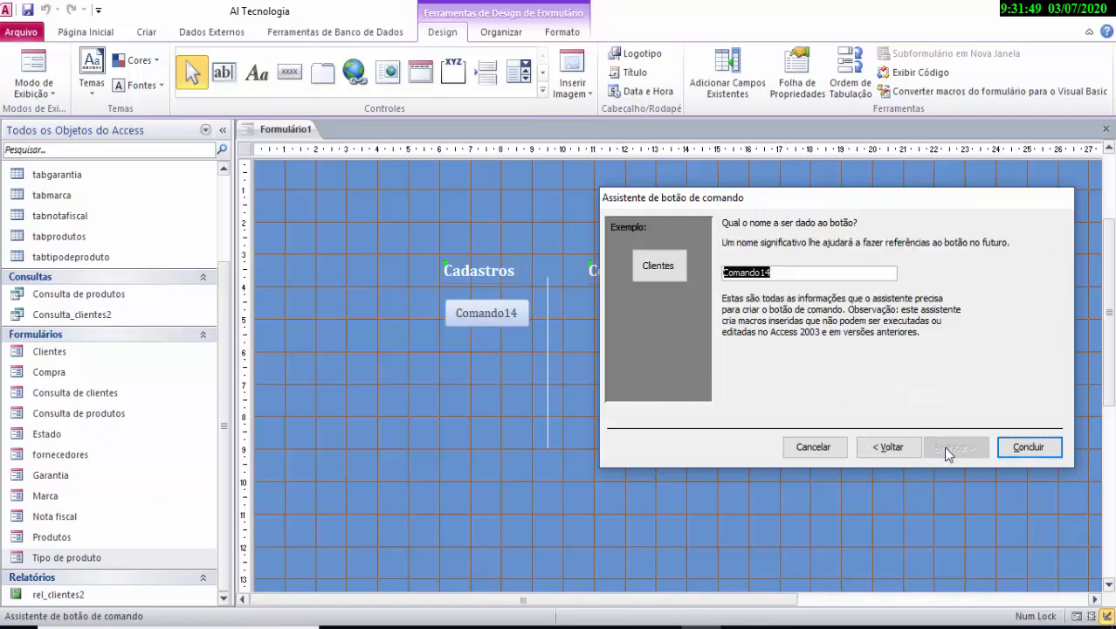
pyautogui.moveTo(818, 273); pyautogui.dragTo(704, 270)
pyautogui.click(1021, 449)
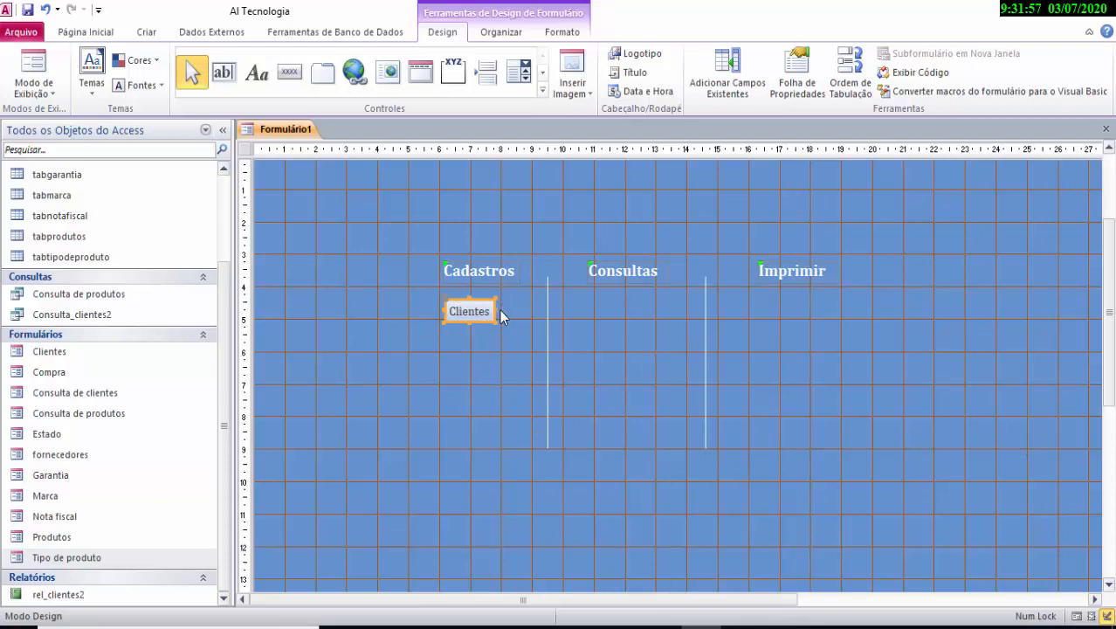
# Widen the Clientes button under Cadastros to about 2.6 cm and position it directly beneath the heading.
pyautogui.moveTo(499, 310); pyautogui.dragTo(512, 311)
pyautogui.moveTo(445, 311); pyautogui.dragTo(440, 311)
pyautogui.moveTo(512, 310); pyautogui.dragTo(478, 292)
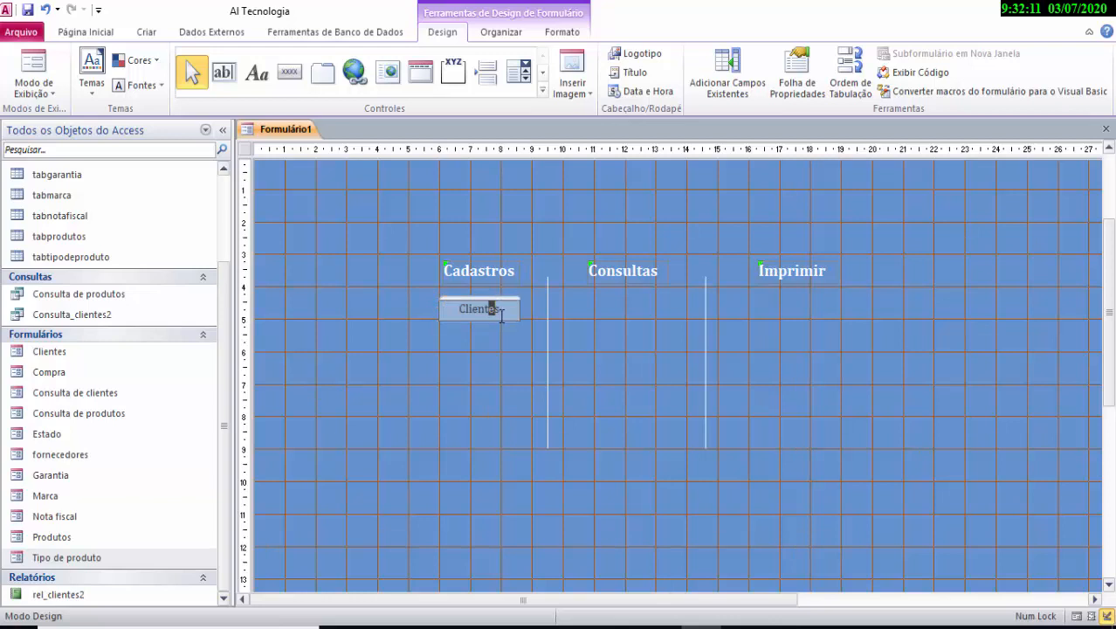
pyautogui.click(497, 318)
pyautogui.moveTo(497, 317); pyautogui.dragTo(486, 313)
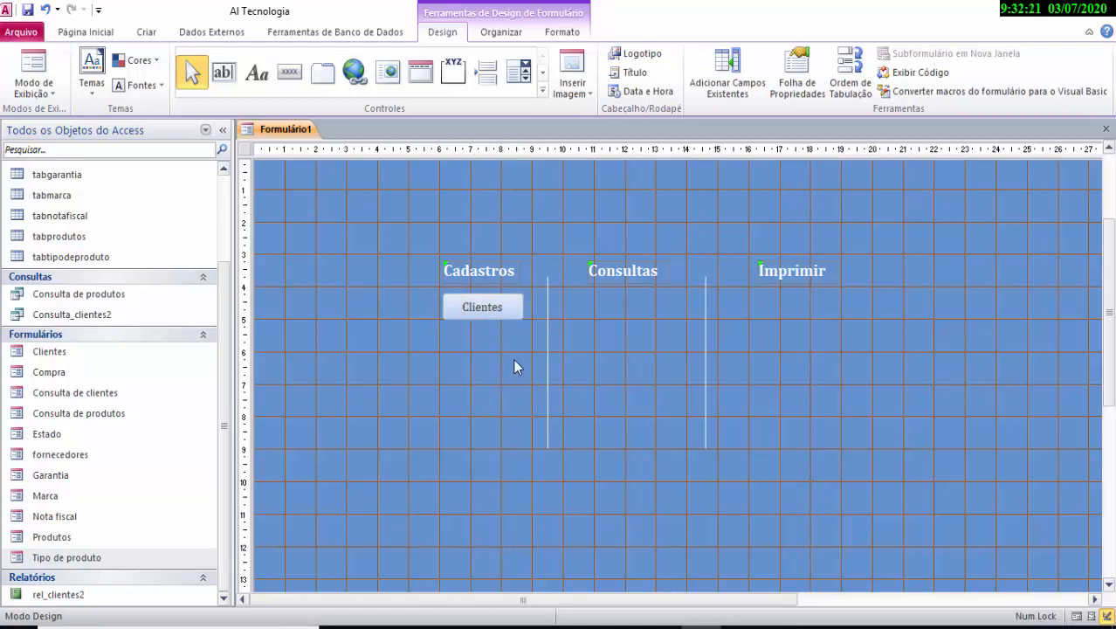
pyautogui.click(475, 310)
pyautogui.click(441, 408)
# Draw a command button just below the Consultas heading, about 2 cm wide, and move its wizard clear of it.
pyautogui.click(291, 88)
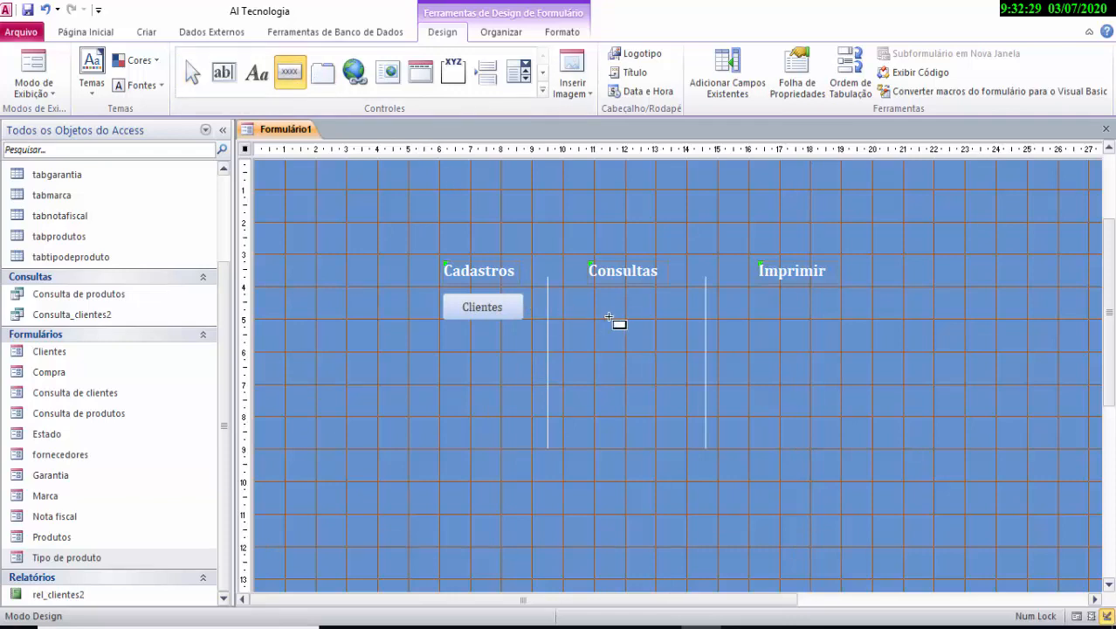
pyautogui.moveTo(599, 299); pyautogui.dragTo(661, 318)
pyautogui.moveTo(618, 133); pyautogui.dragTo(835, 337)
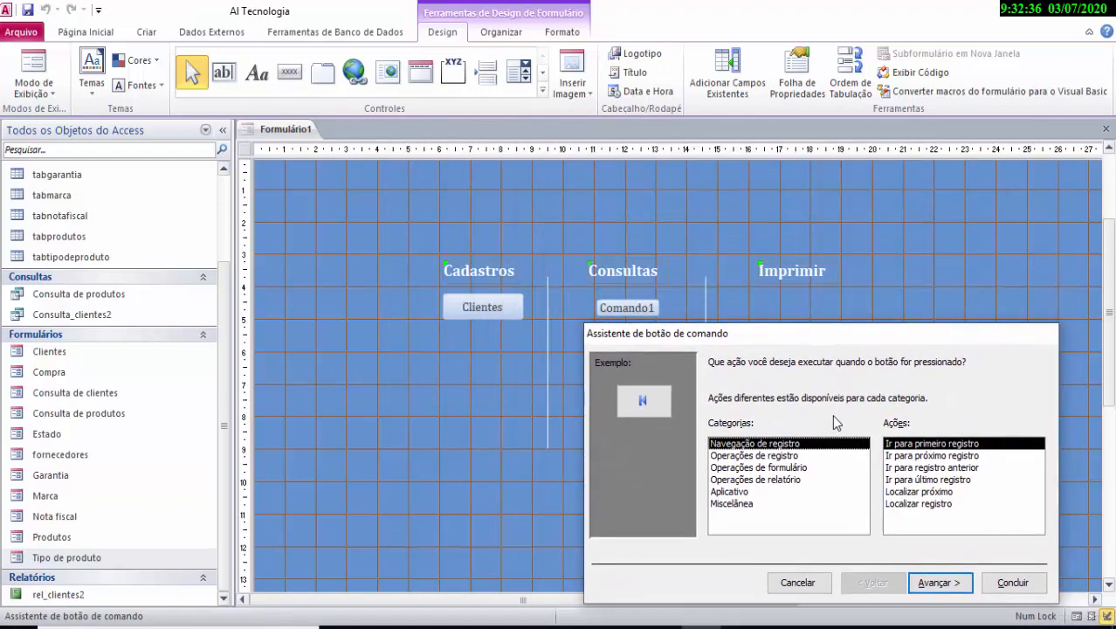
# Set the action of the button under Consultas to Abrir formulário from the Operações de formulário category.
pyautogui.click(804, 469)
pyautogui.moveTo(880, 338); pyautogui.dragTo(848, 310)
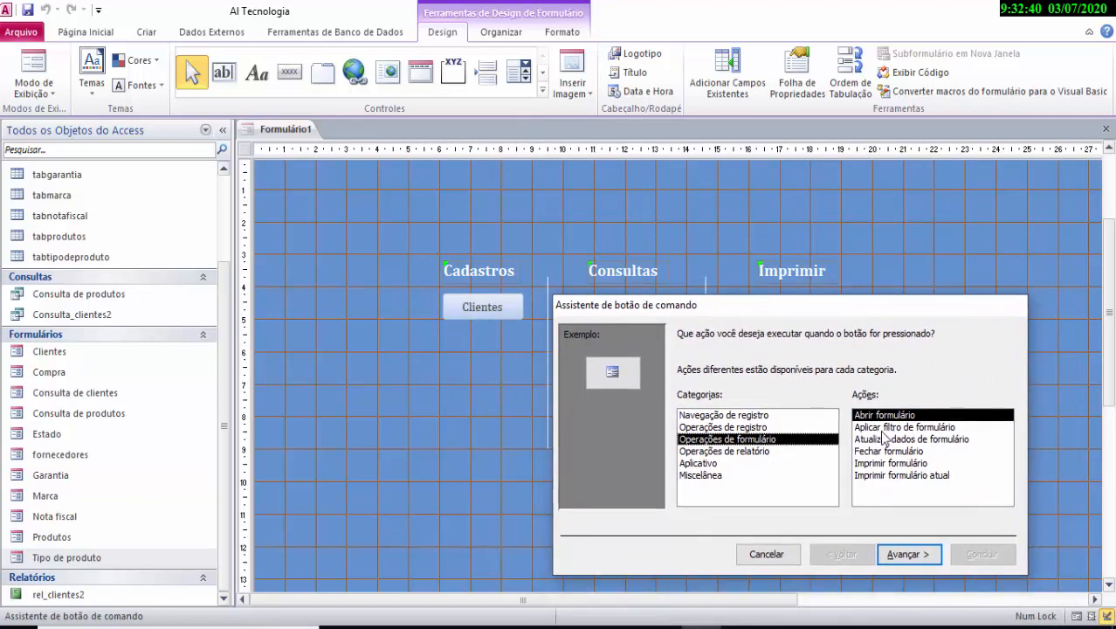
pyautogui.click(914, 555)
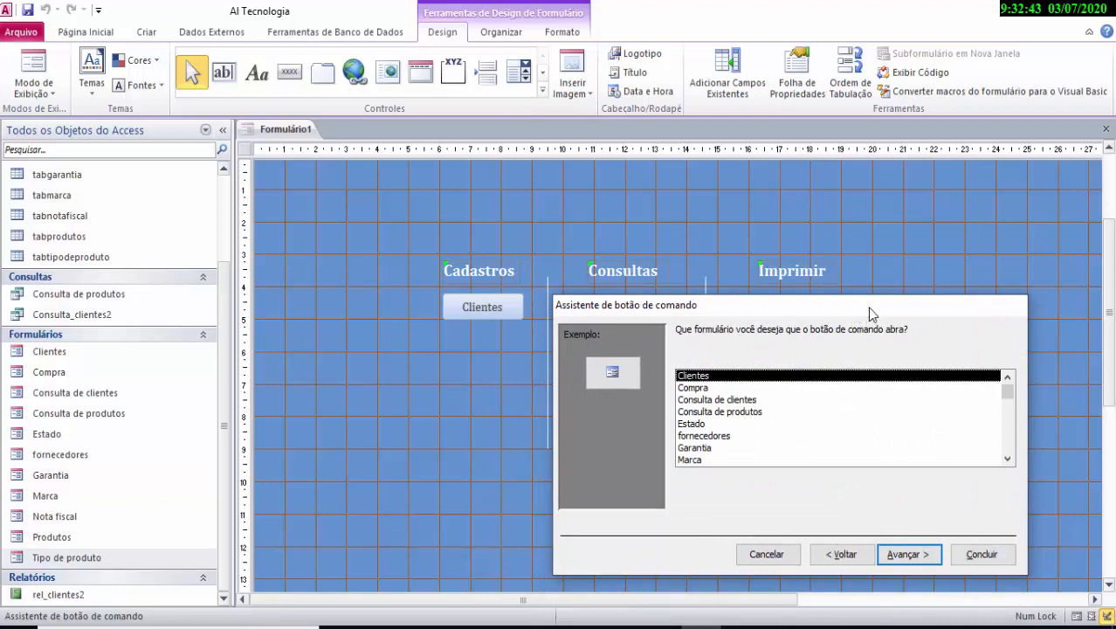
pyautogui.moveTo(868, 307); pyautogui.dragTo(977, 297)
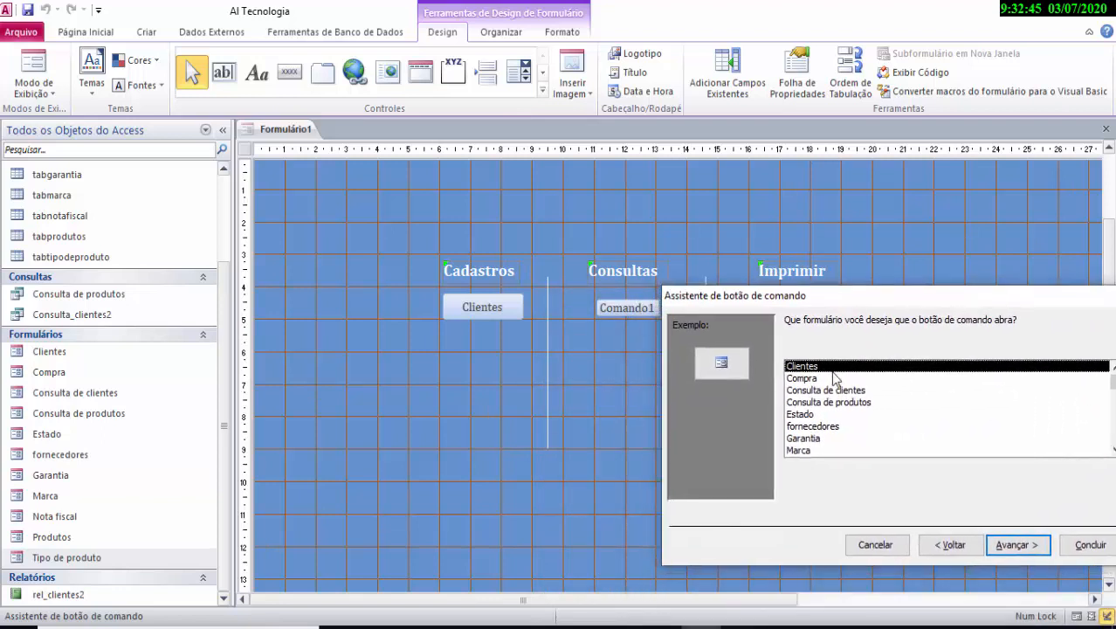
pyautogui.scroll(-1, 837, 424)
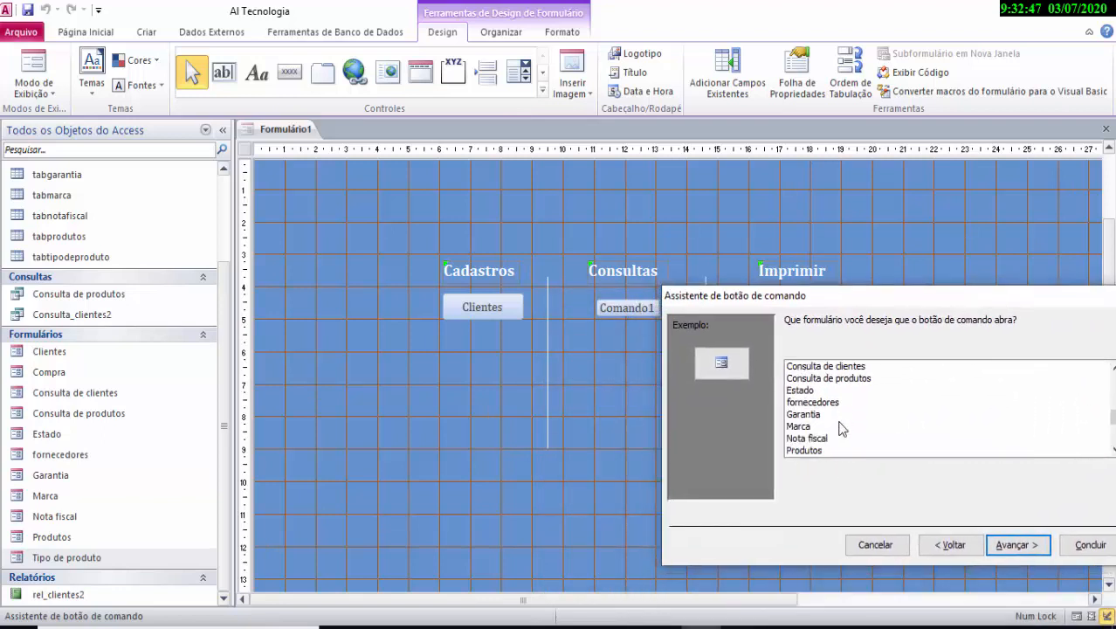
pyautogui.scroll(1, 835, 436)
pyautogui.click(828, 402)
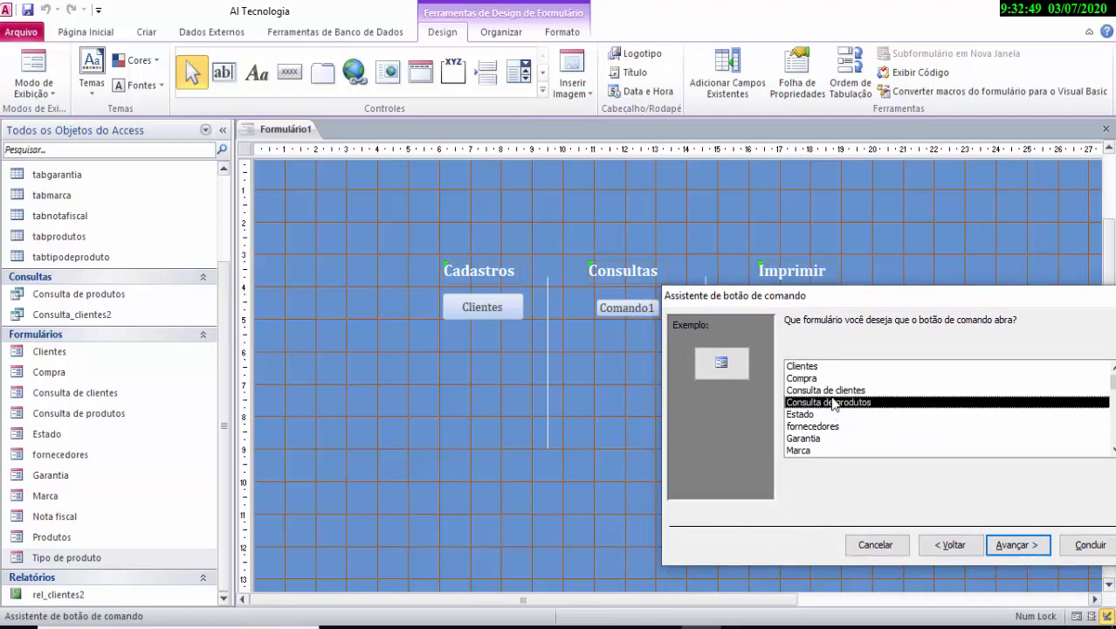
pyautogui.click(836, 393)
pyautogui.click(839, 401)
pyautogui.click(842, 393)
pyautogui.click(843, 401)
pyautogui.click(844, 393)
pyautogui.click(846, 402)
pyautogui.doubleClick(848, 392)
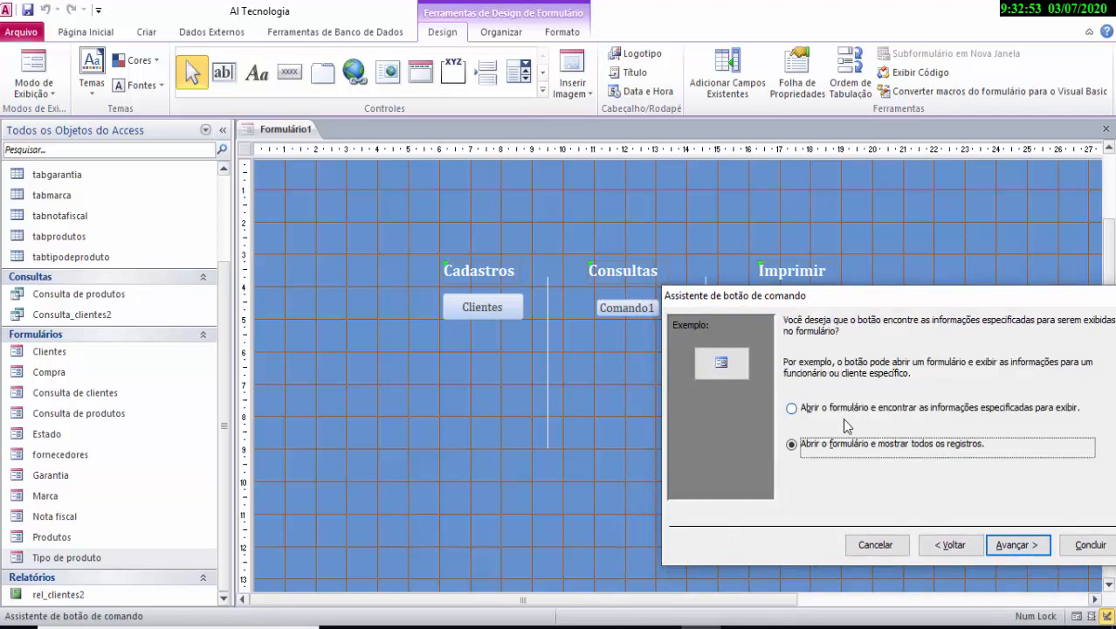
pyautogui.click(935, 548)
pyautogui.click(825, 404)
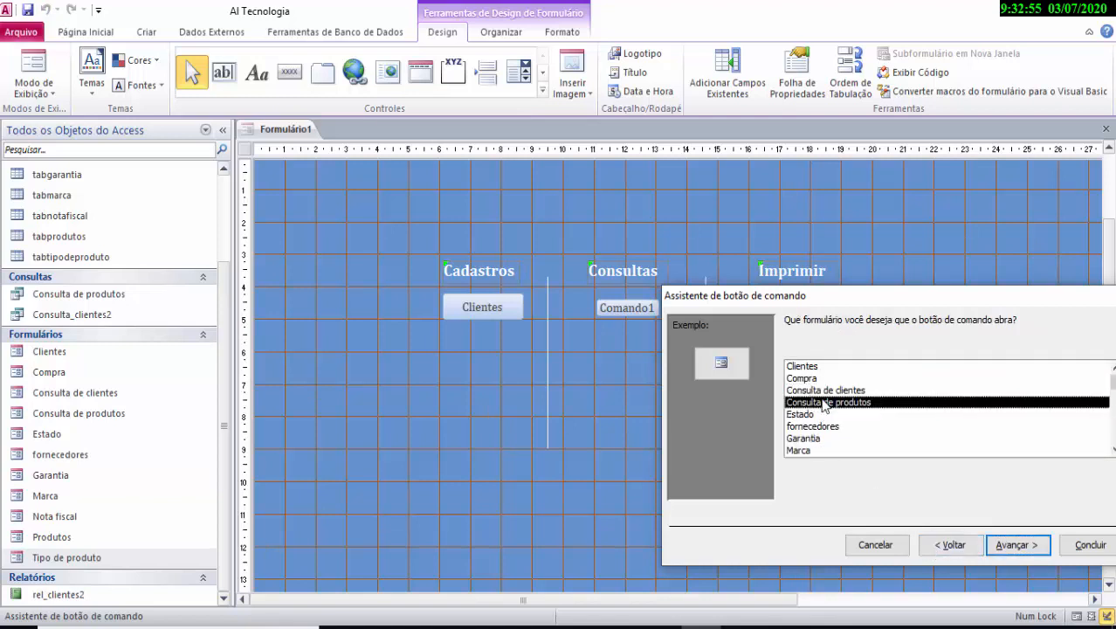
pyautogui.click(830, 393)
pyautogui.click(831, 402)
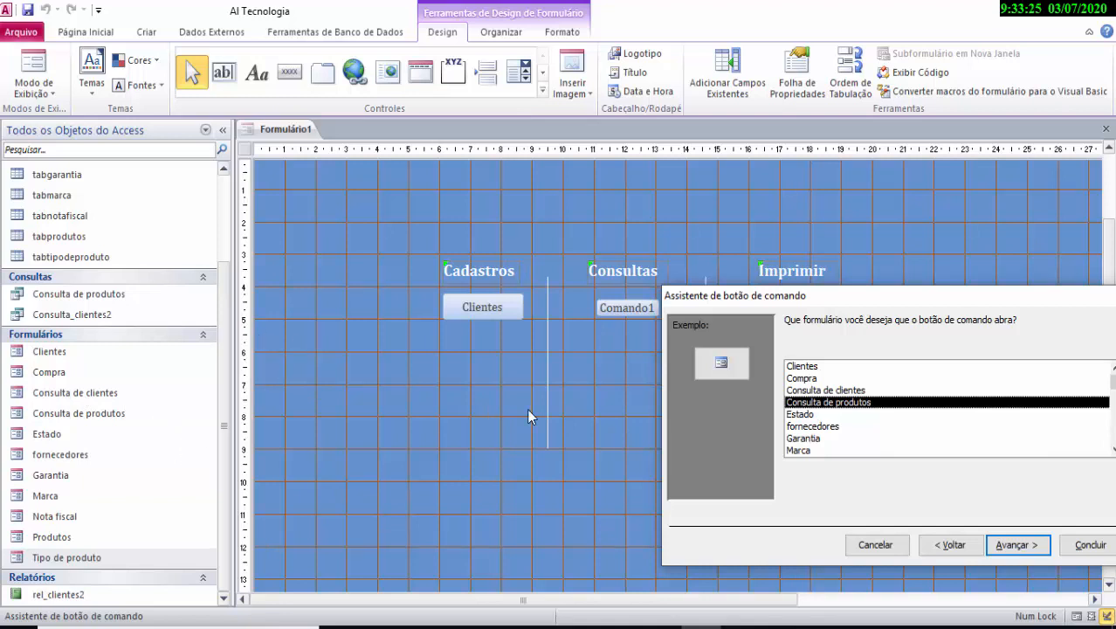
pyautogui.scroll(-2, 827, 445)
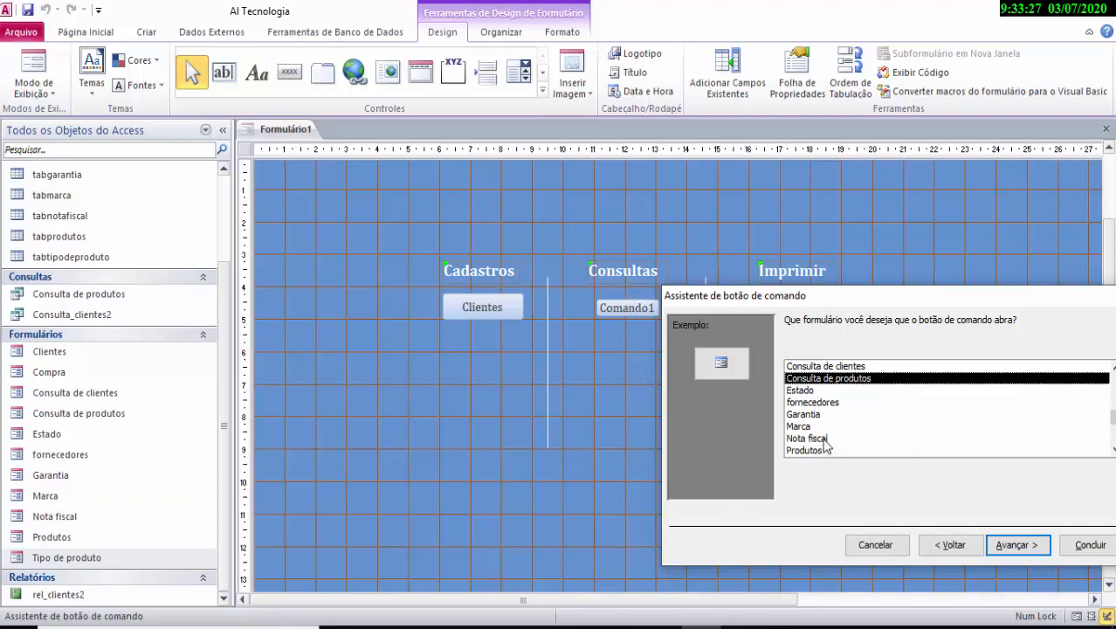
pyautogui.scroll(2, 830, 441)
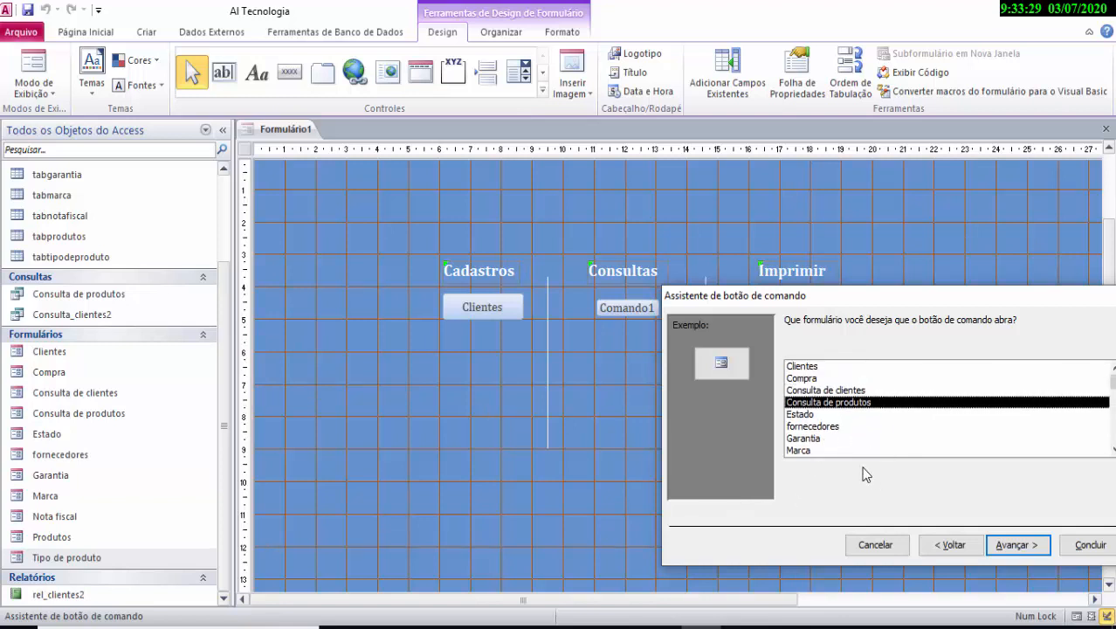
# Choose Consulta de clientes as the form the button opens, and keep the option to show all records.
pyautogui.click(848, 392)
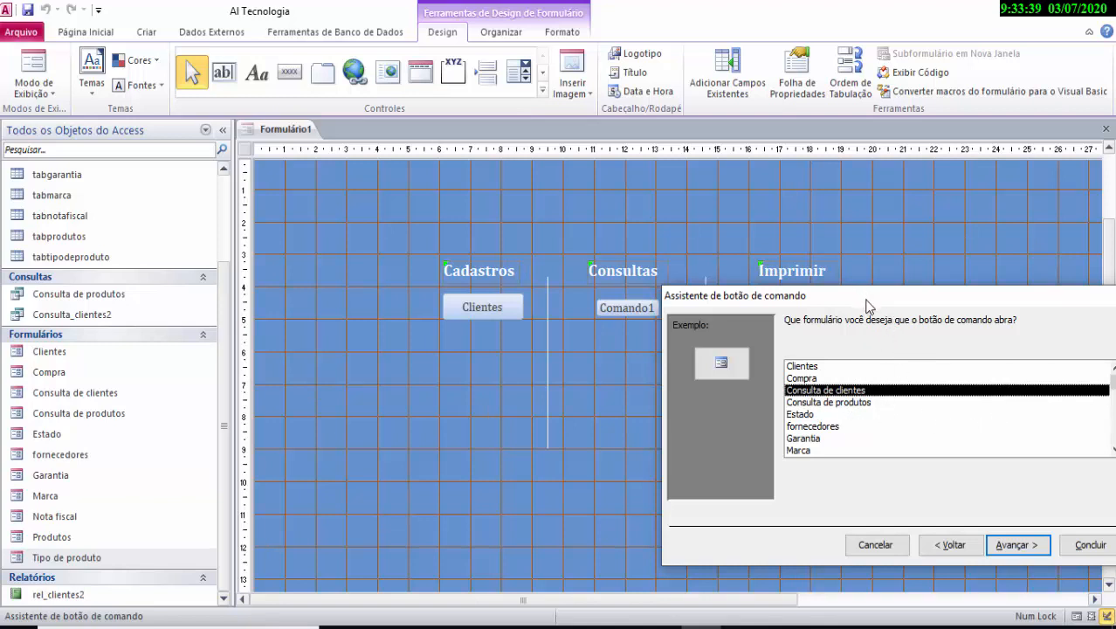
pyautogui.moveTo(866, 299); pyautogui.dragTo(863, 314)
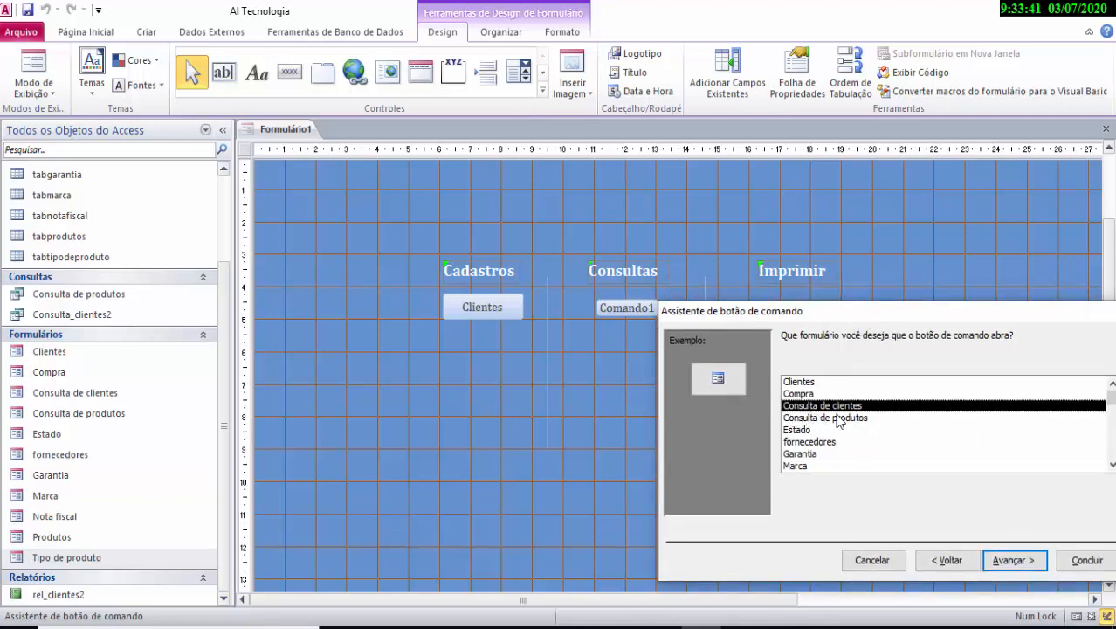
pyautogui.click(1009, 560)
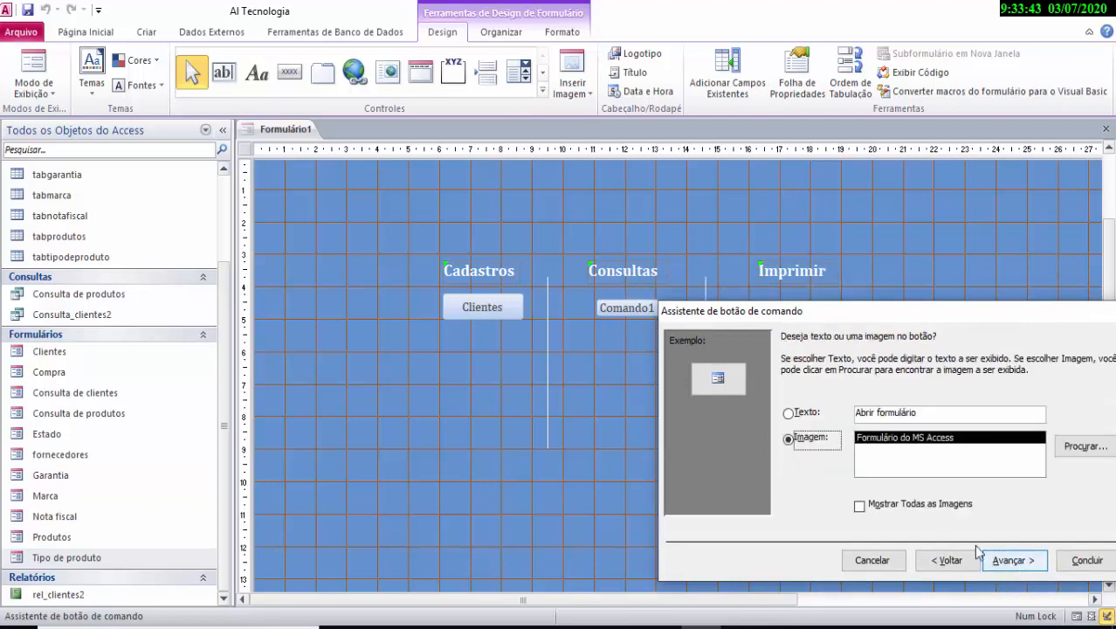
# Give the Consultas command button the text Clientes instead of an image and finish the wizard with the suggested button name.
pyautogui.click(789, 414)
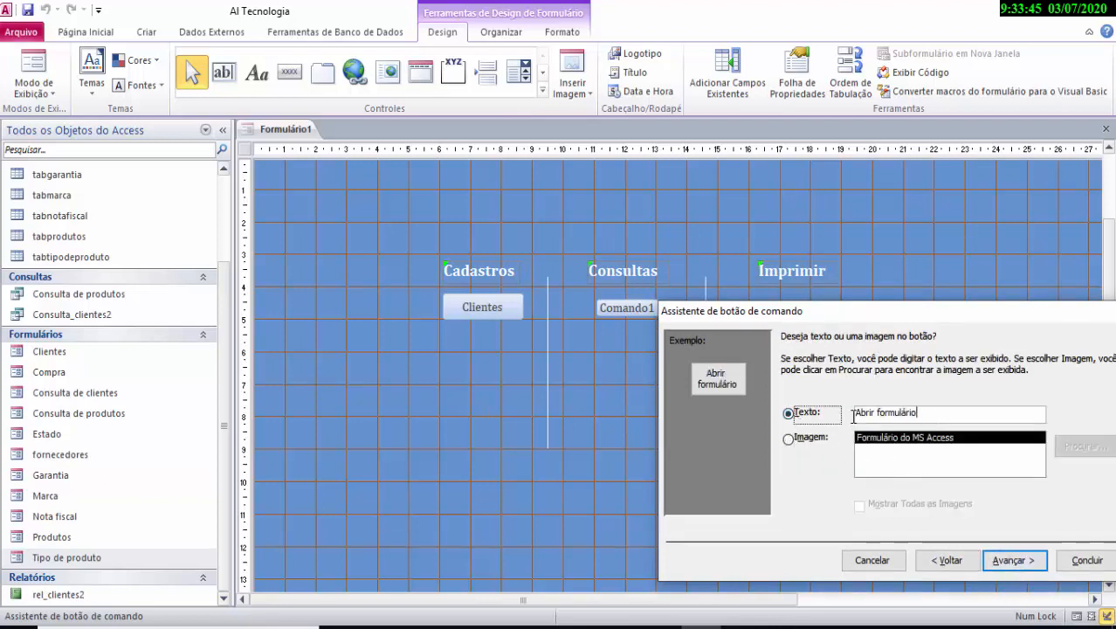
pyautogui.press('Tab')
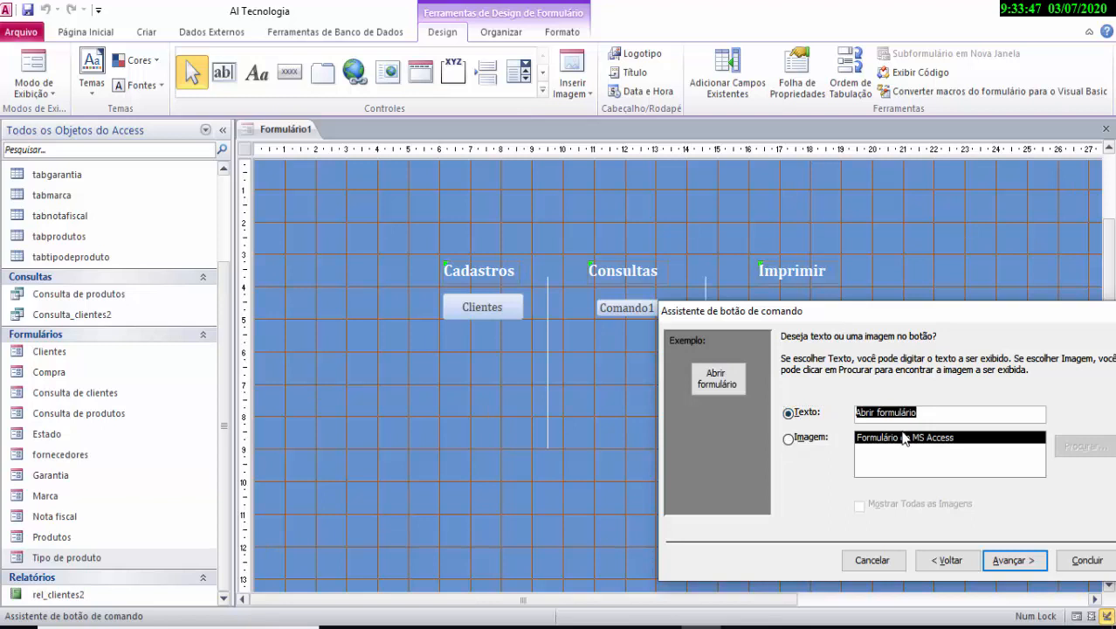
pyautogui.write('C')
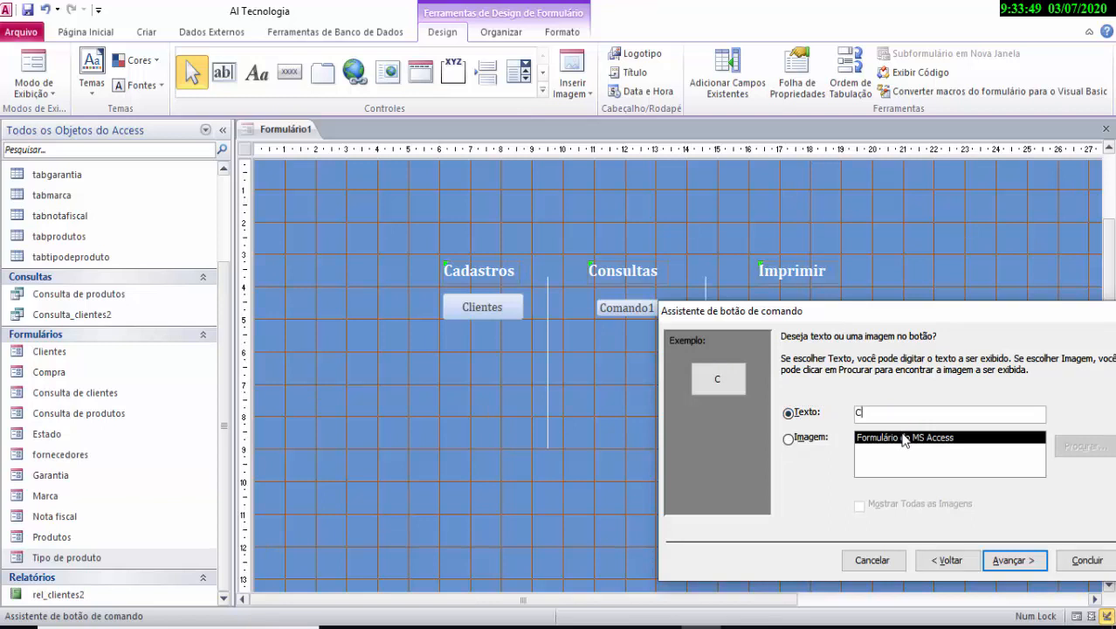
pyautogui.write('lientes')
pyautogui.moveTo(898, 318); pyautogui.dragTo(845, 340)
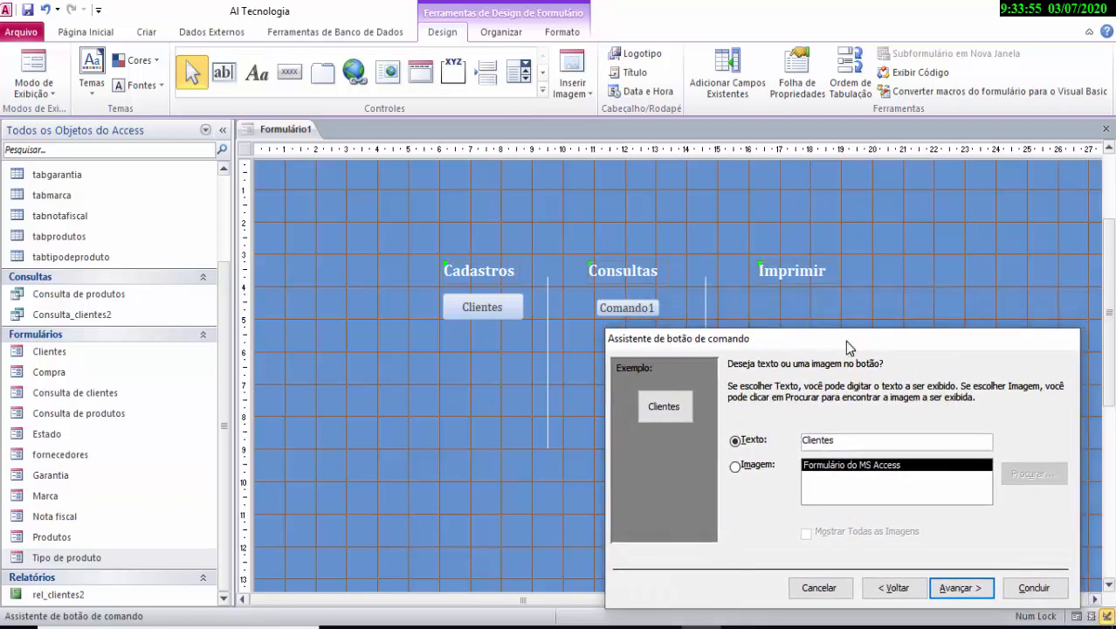
pyautogui.click(952, 590)
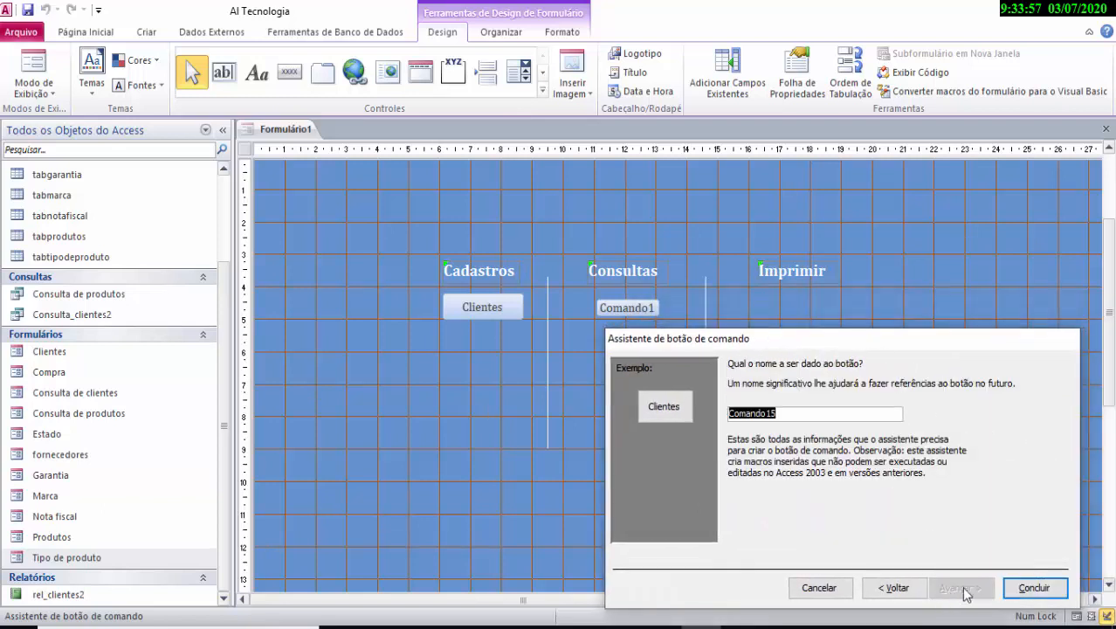
pyautogui.click(1041, 591)
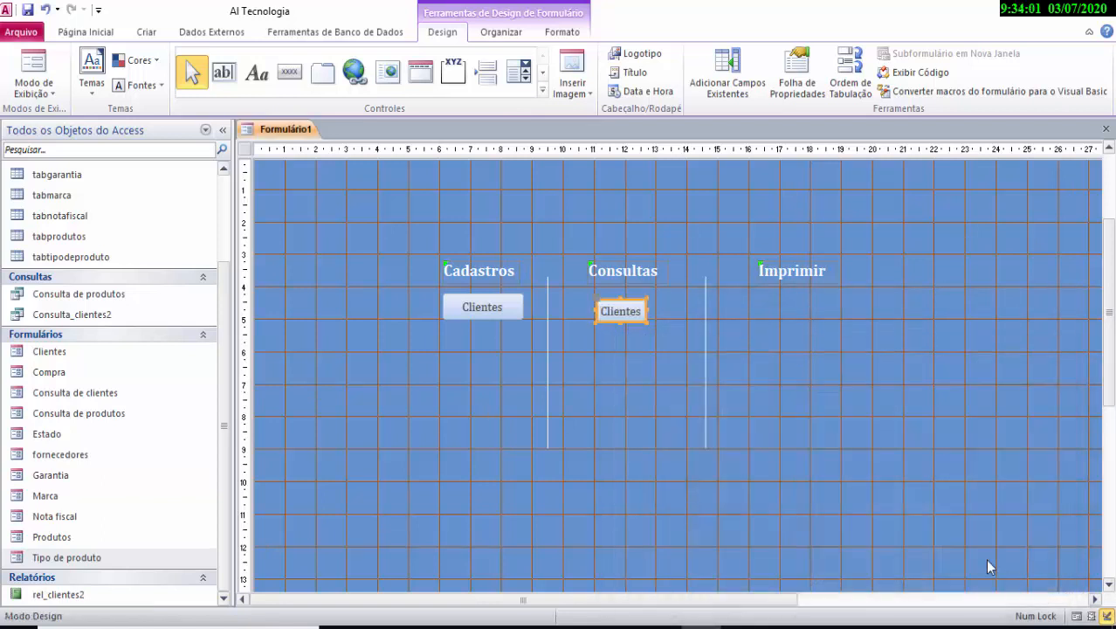
# Enlarge the Clientes button under Consultas to about 2.3 cm wide, raise its upper edge and align it with the heading's left edge.
pyautogui.moveTo(646, 311); pyautogui.dragTo(669, 310)
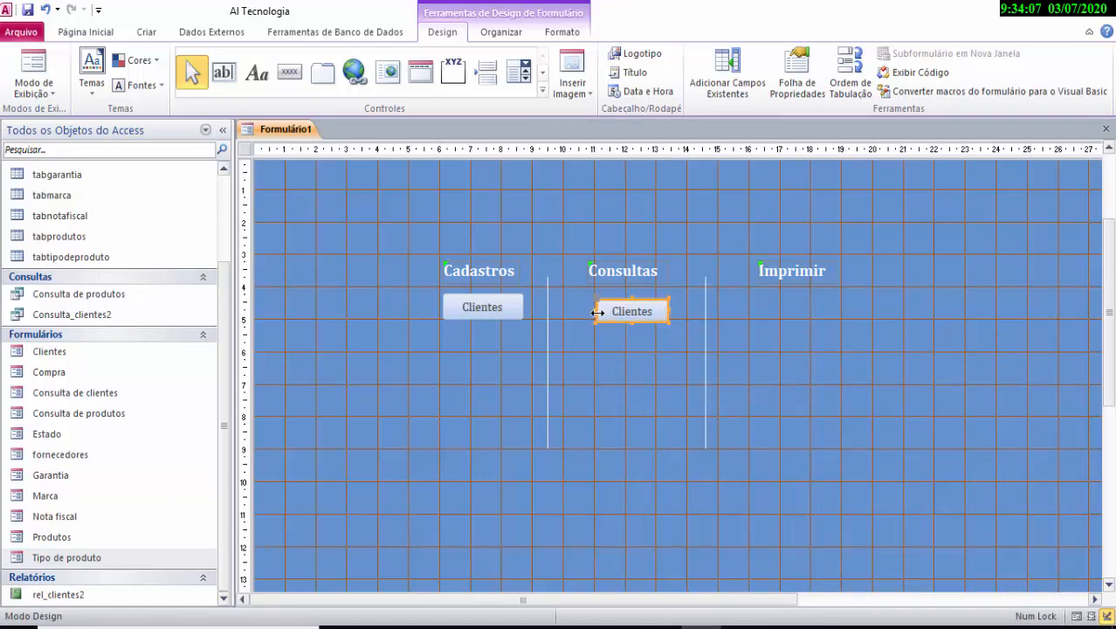
pyautogui.moveTo(630, 299); pyautogui.dragTo(631, 293)
pyautogui.click(659, 381)
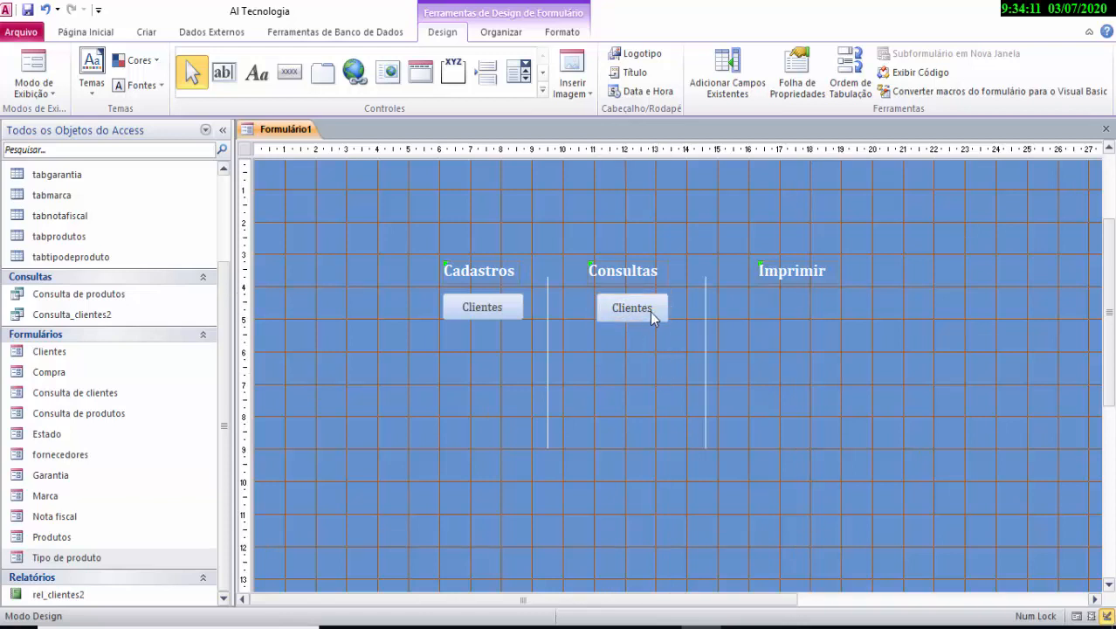
pyautogui.click(650, 311)
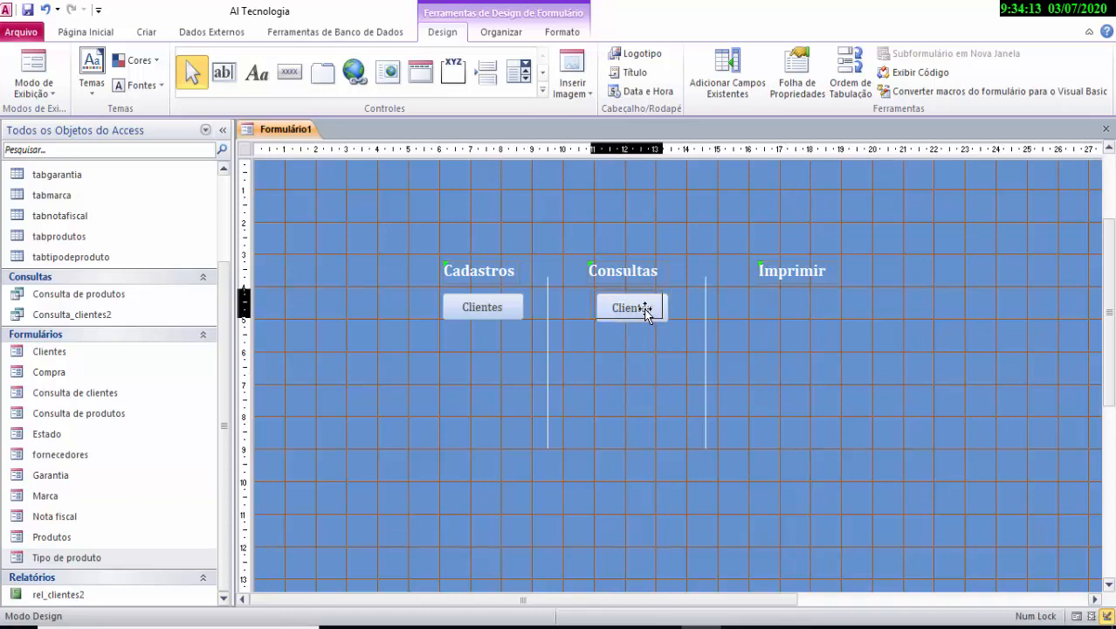
pyautogui.moveTo(645, 308); pyautogui.dragTo(646, 311)
pyautogui.click(651, 310)
pyautogui.click(654, 335)
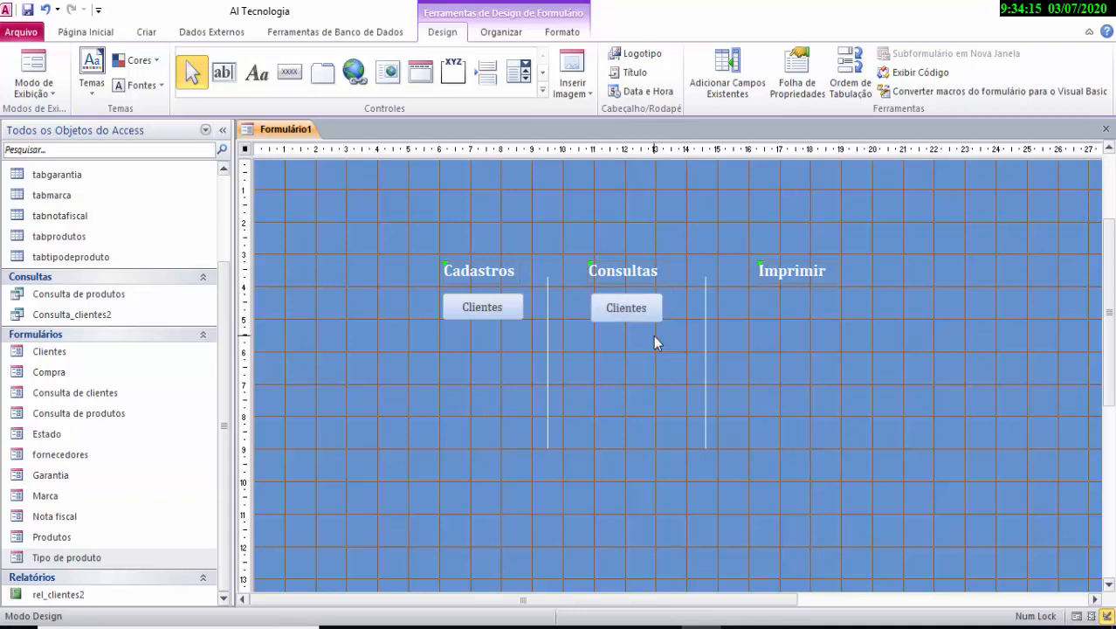
# Widen the Consultas column's Clientes button to about 2.6 cm and line it up level with the Clientes button under Cadastros.
pyautogui.click(650, 321)
pyautogui.click(652, 319)
pyautogui.click(650, 358)
pyautogui.moveTo(626, 309)
pyautogui.mouseDown()
pyautogui.moveTo(510, 307)
pyautogui.moveTo(481, 334)
pyautogui.moveTo(646, 331)
pyautogui.moveTo(632, 308)
pyautogui.mouseUp()
pyautogui.click(652, 372)
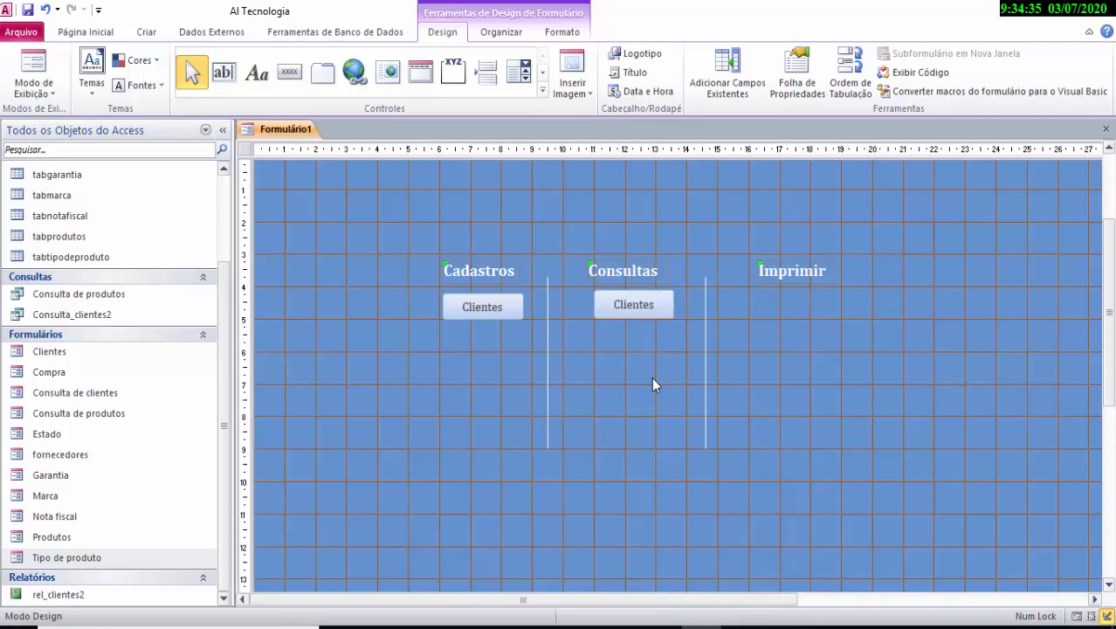
pyautogui.click(629, 307)
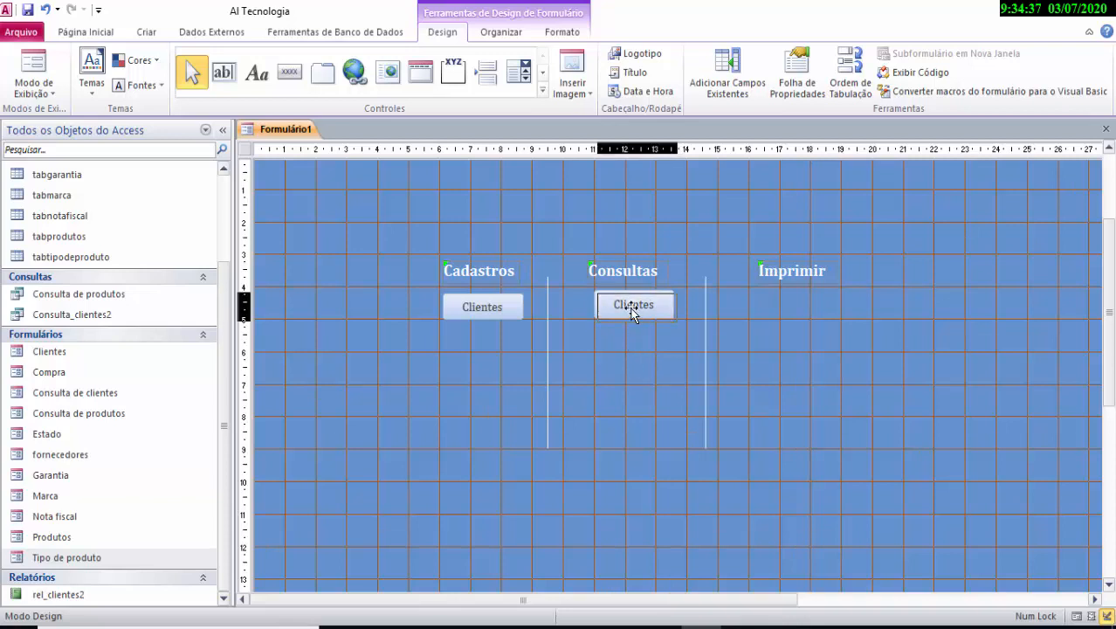
pyautogui.moveTo(633, 303); pyautogui.dragTo(630, 310)
pyautogui.click(655, 370)
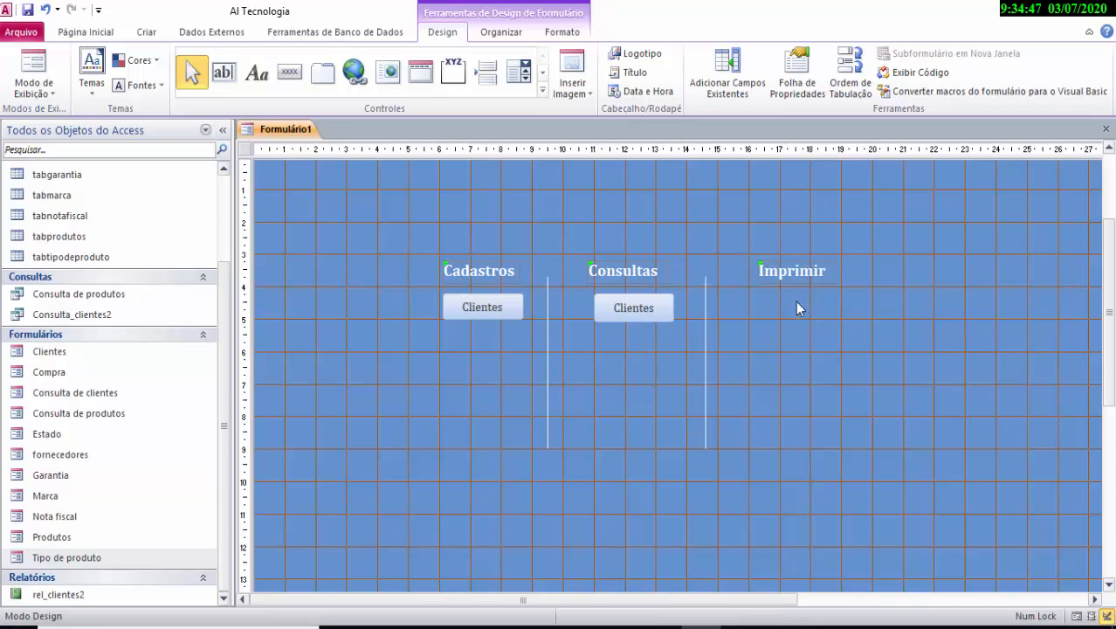
# Add a command button under the Imprimir heading that performs the report operation Imprimir relatório on the report rel_clientes2.
pyautogui.click(277, 79)
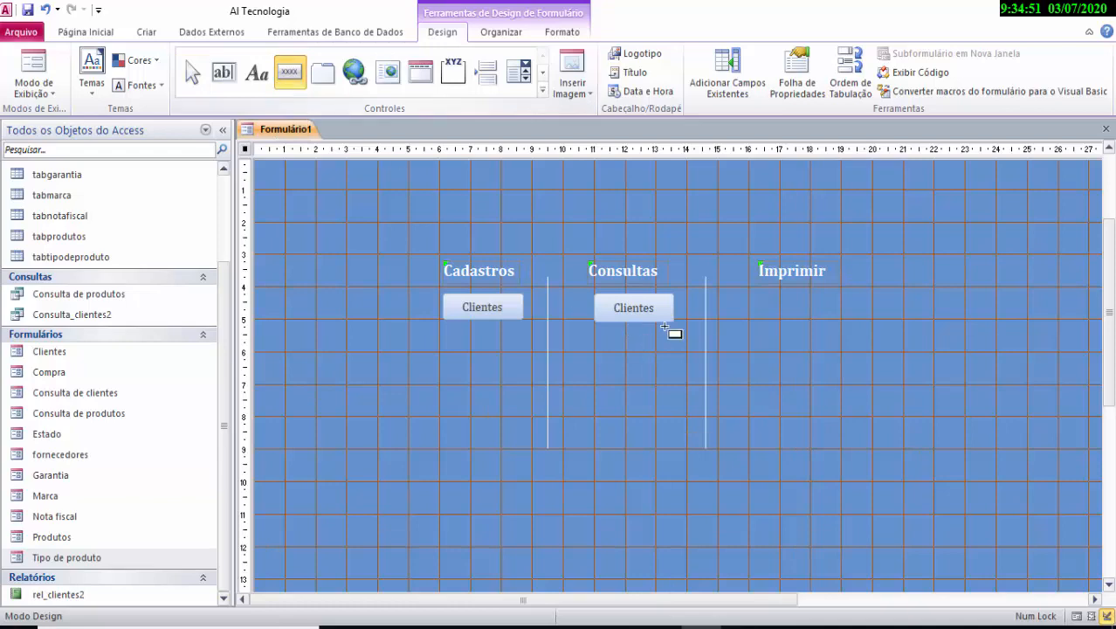
pyautogui.click(748, 304)
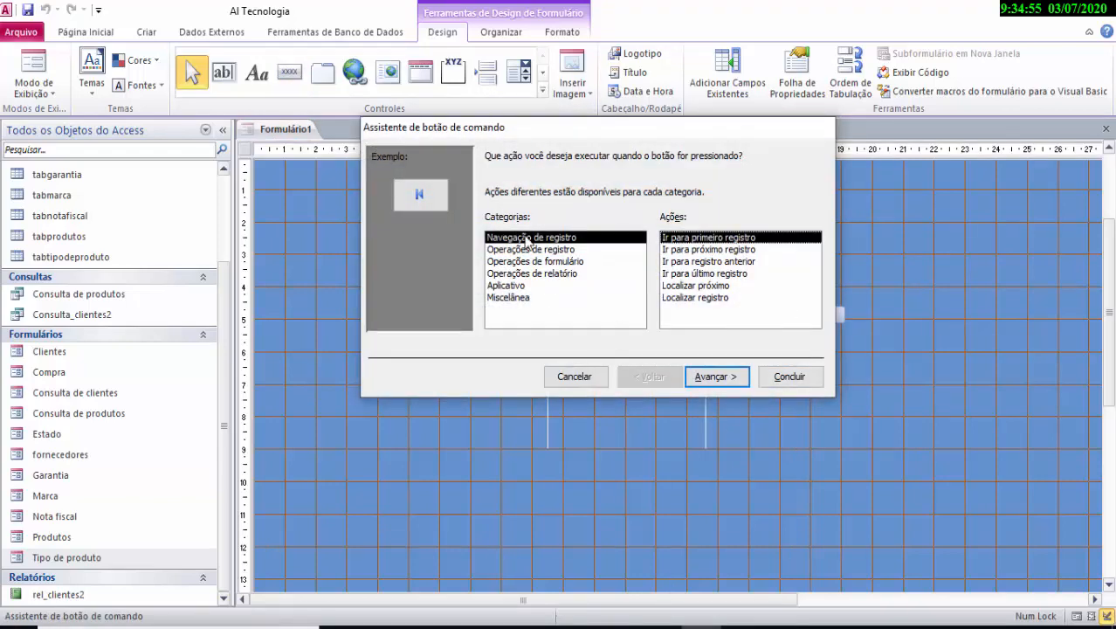
pyautogui.moveTo(568, 138); pyautogui.dragTo(481, 161)
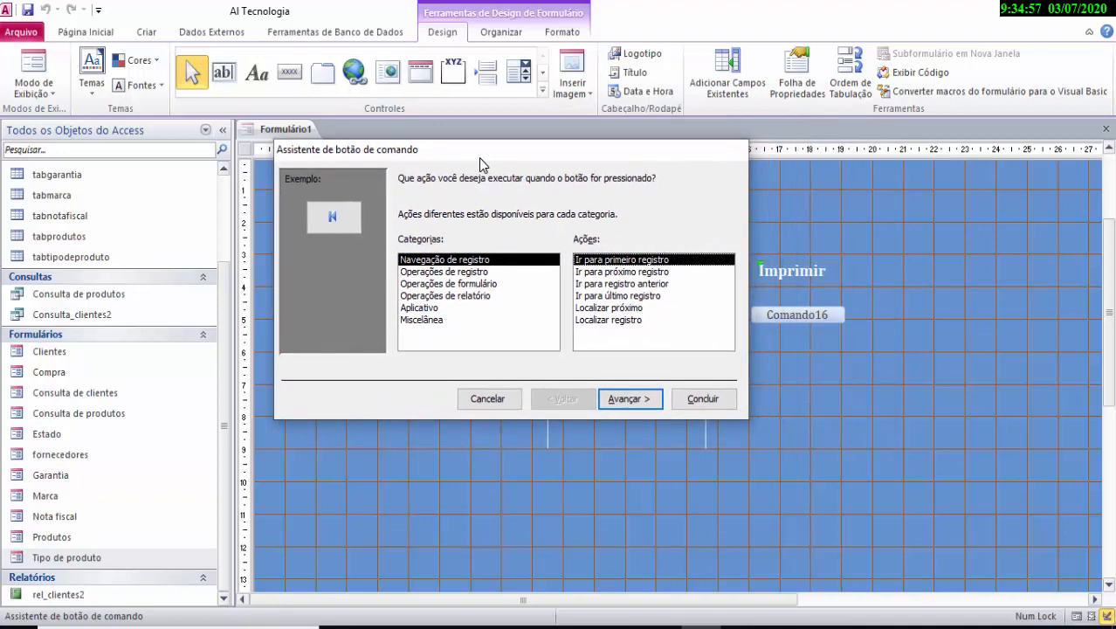
pyautogui.click(465, 296)
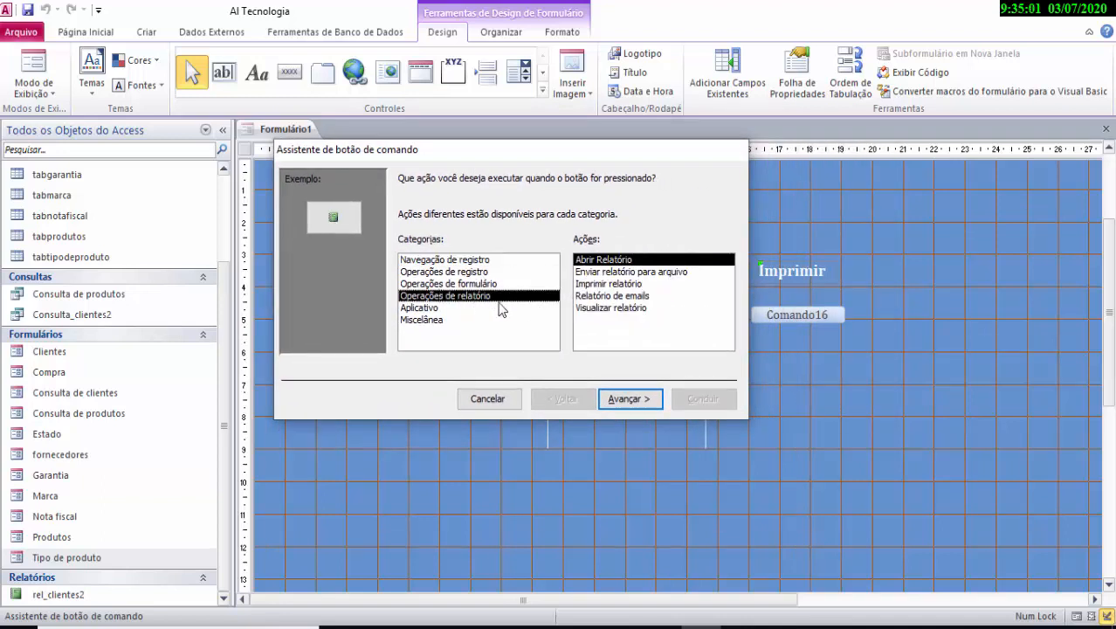
pyautogui.click(606, 285)
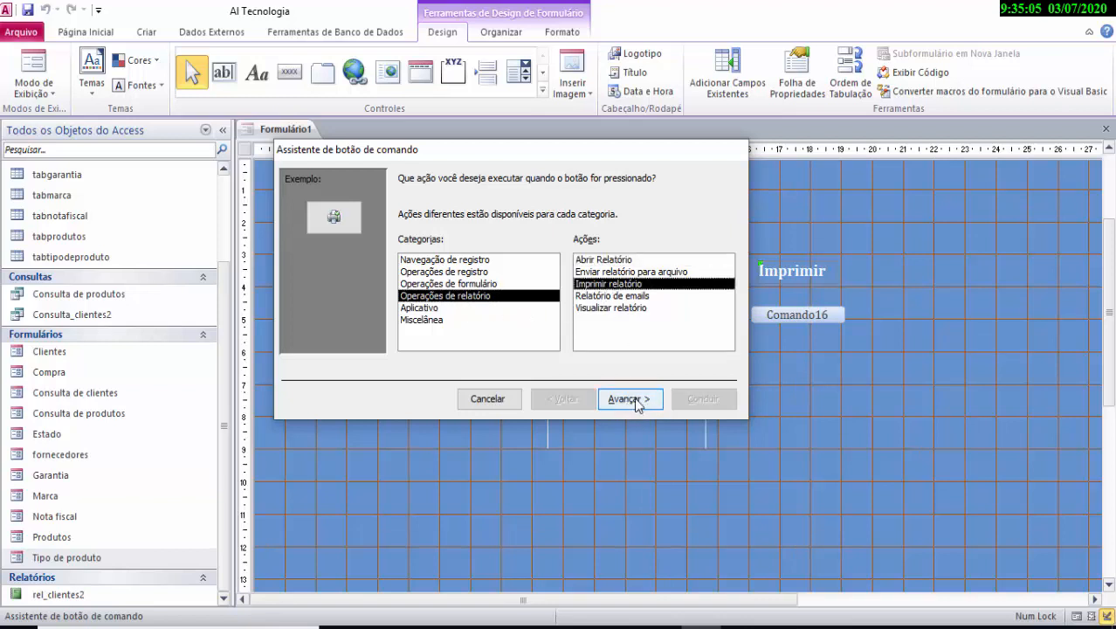
pyautogui.click(630, 399)
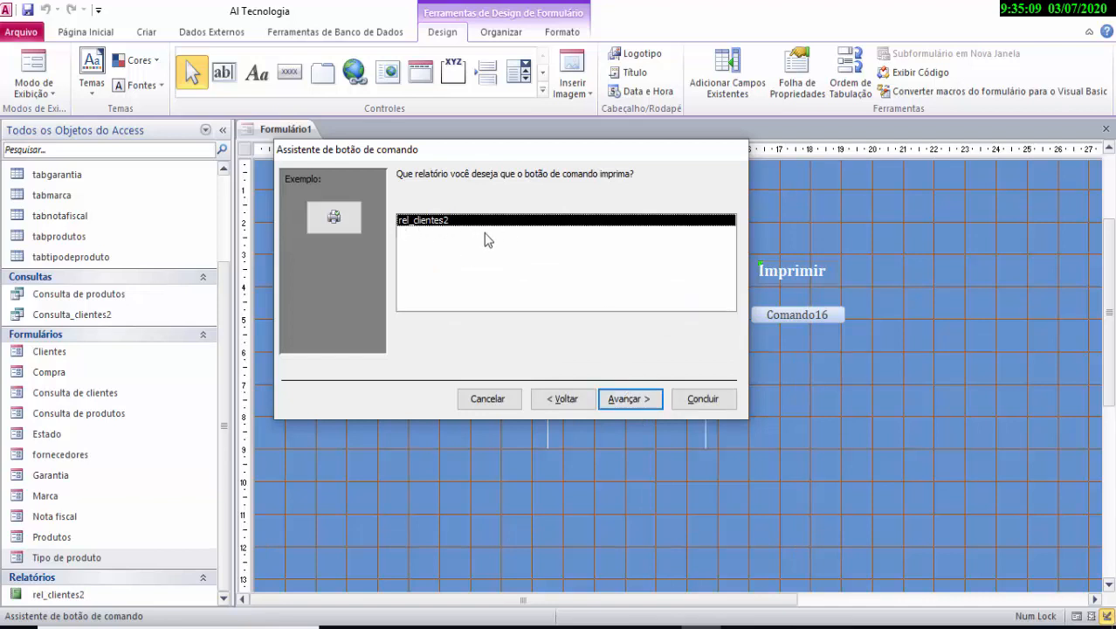
pyautogui.click(628, 405)
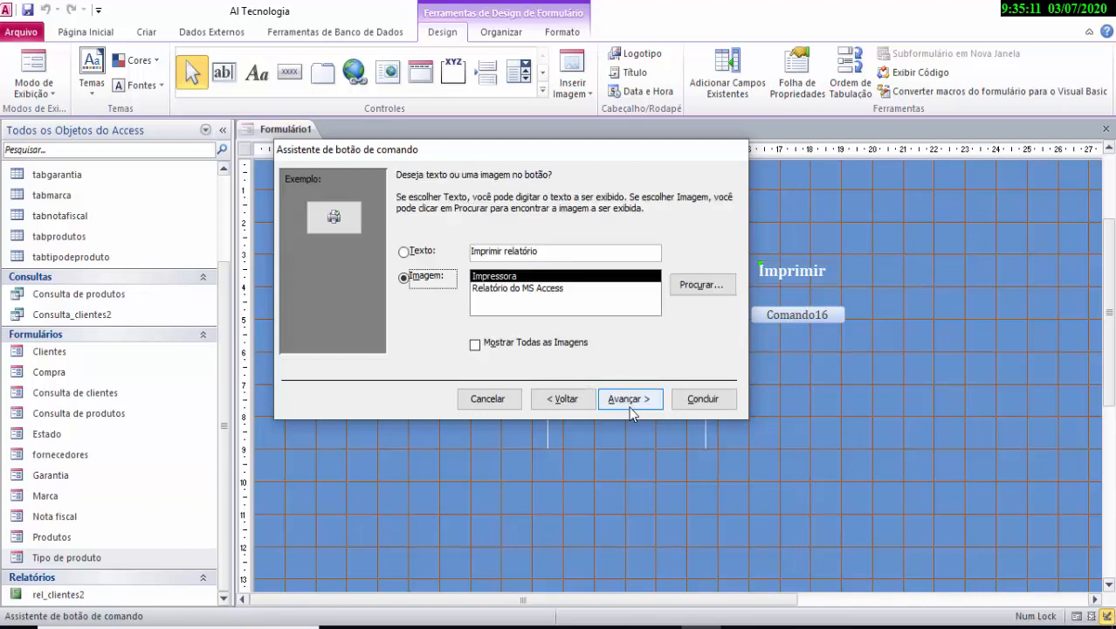
pyautogui.click(415, 259)
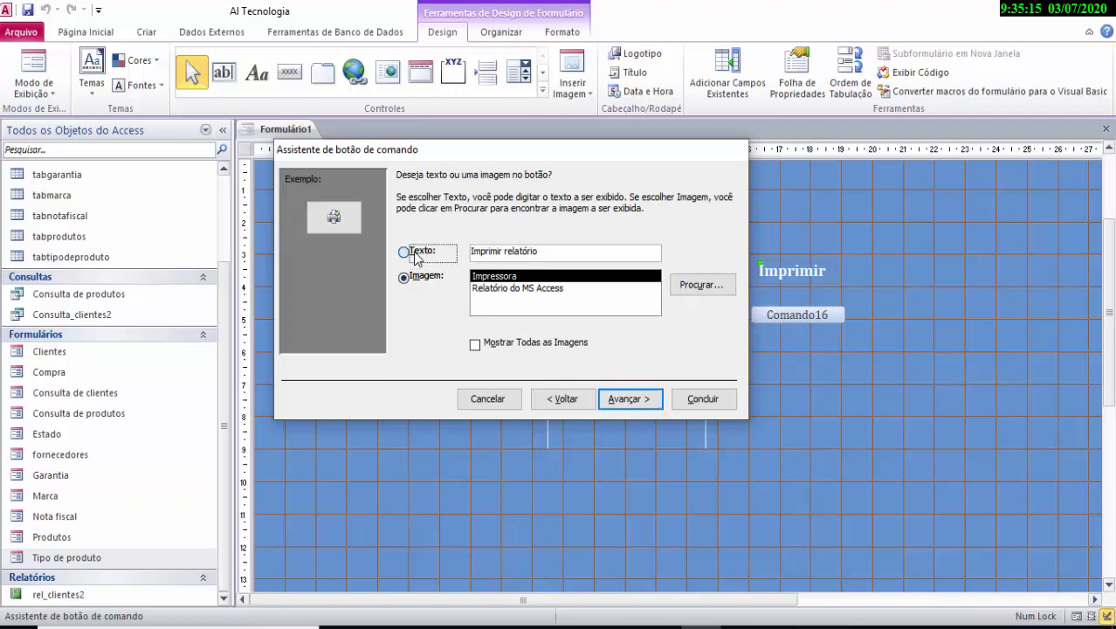
pyautogui.moveTo(479, 152); pyautogui.dragTo(366, 165)
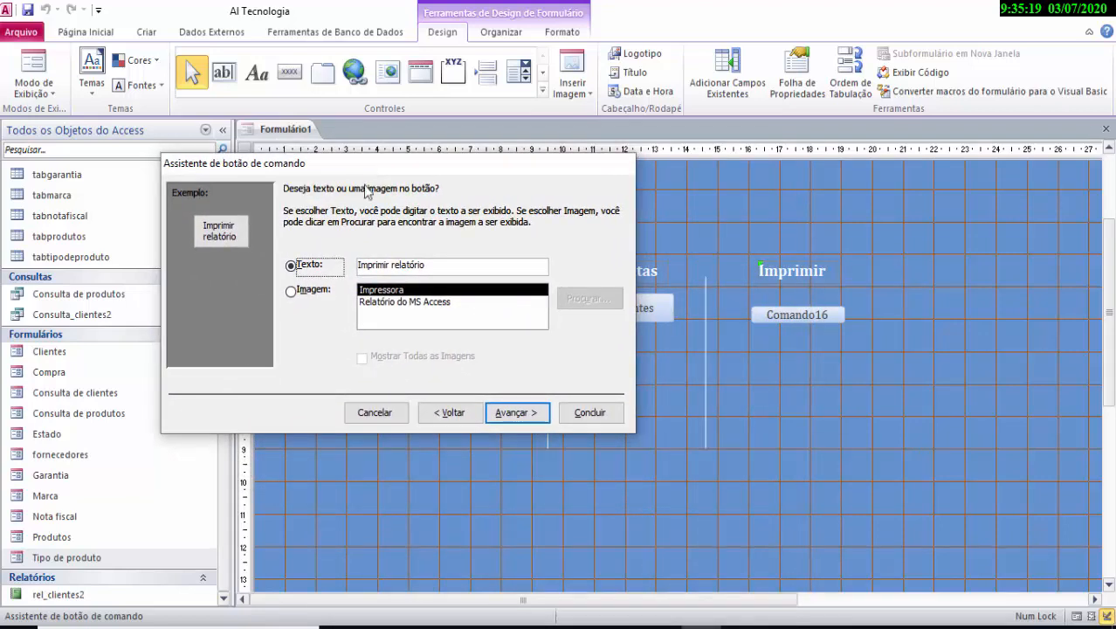
pyautogui.click(310, 291)
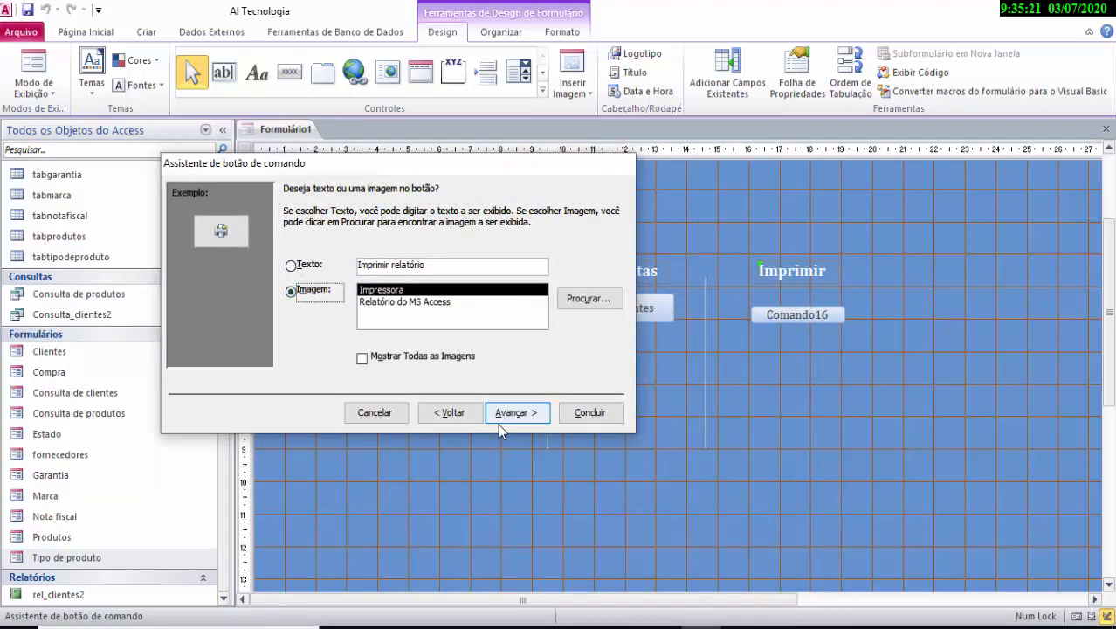
pyautogui.click(448, 413)
pyautogui.click(511, 414)
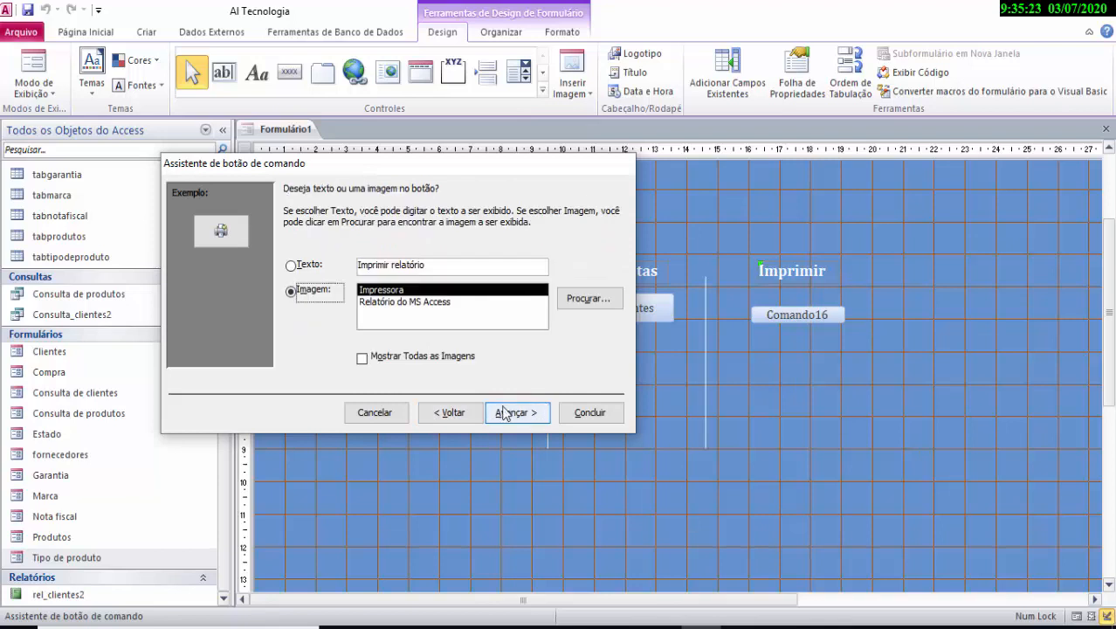
# Give the Imprimir command button the text Relatório de clientes instead of an image and finish the wizard with the suggested button name.
pyautogui.click(306, 265)
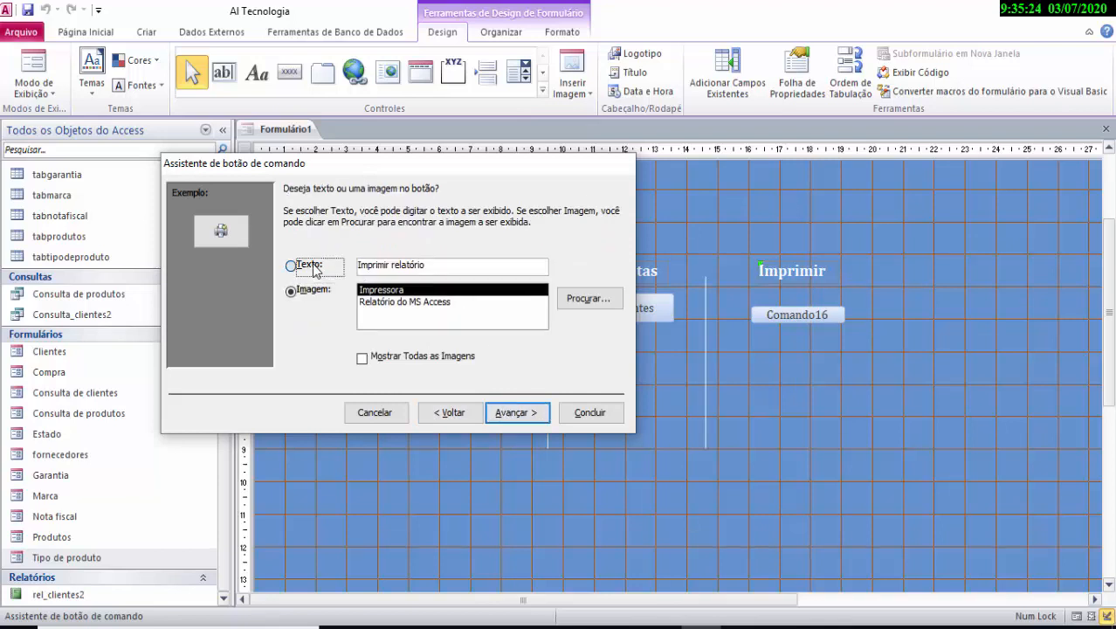
pyautogui.moveTo(431, 269)
pyautogui.mouseDown()
pyautogui.moveTo(383, 270)
pyautogui.moveTo(412, 272)
pyautogui.mouseUp()
pyautogui.click(411, 272)
pyautogui.doubleClick(392, 271)
pyautogui.click(385, 270)
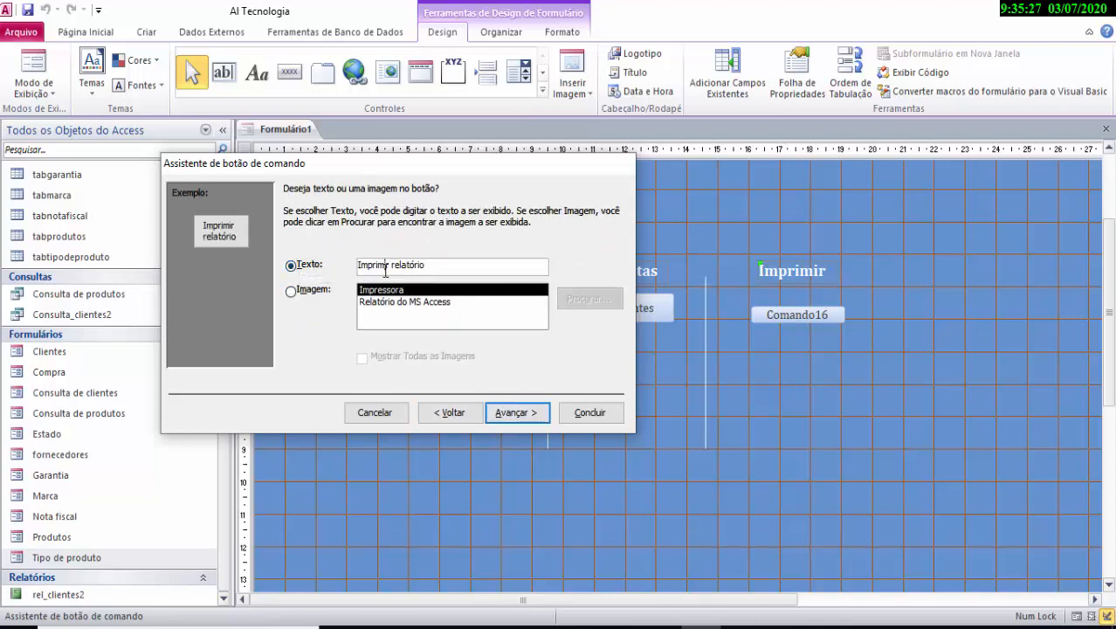
pyautogui.moveTo(438, 267); pyautogui.dragTo(359, 260)
pyautogui.click(411, 269)
pyautogui.moveTo(441, 269); pyautogui.dragTo(350, 261)
pyautogui.write('Re')
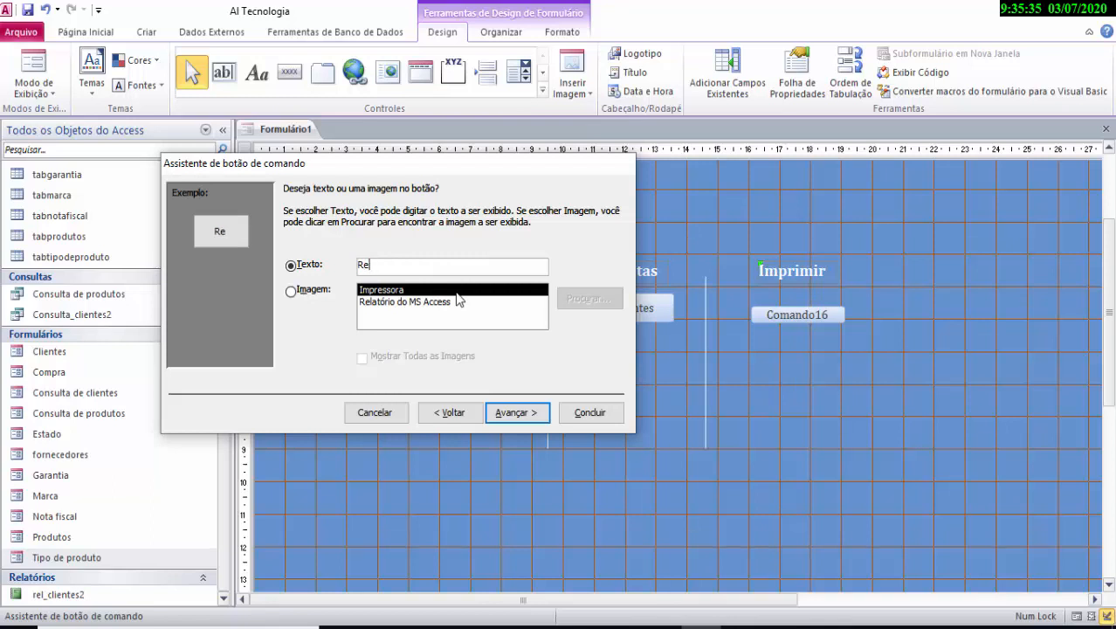
pyautogui.write('aa')
pyautogui.write('lat')
pyautogui.write('ório')
pyautogui.write(' de c')
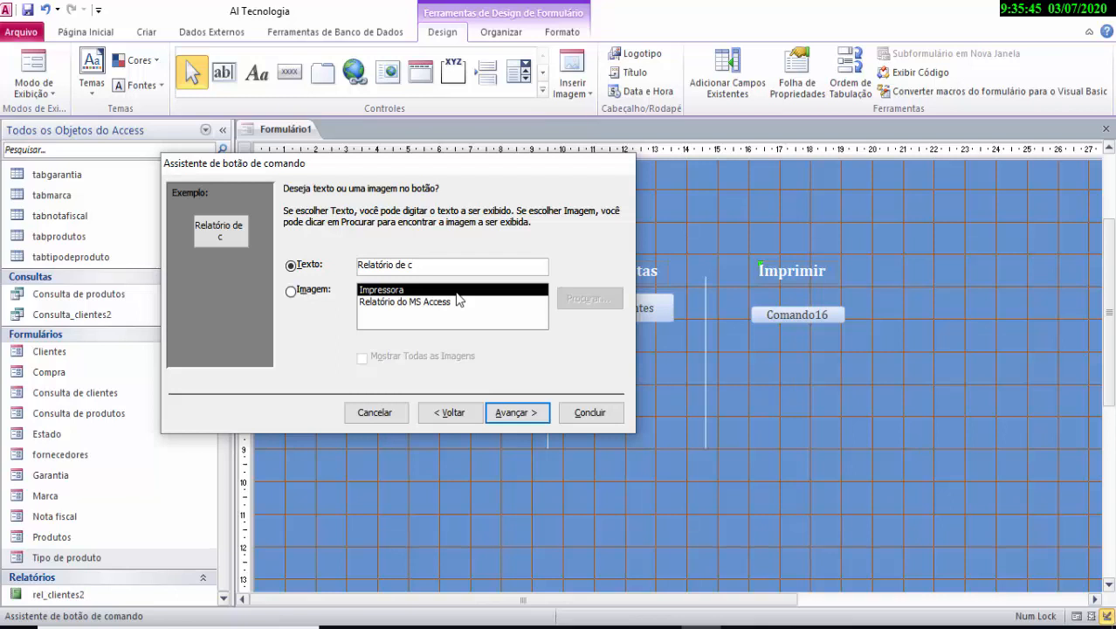
pyautogui.press('BackSpace')
pyautogui.write('clientes')
pyautogui.click(511, 414)
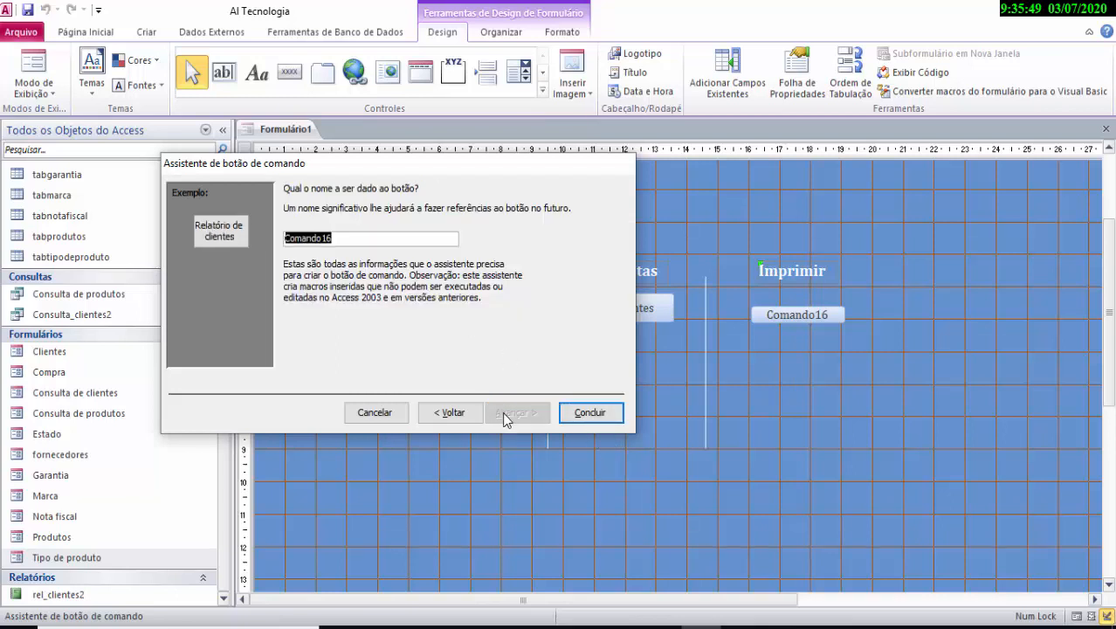
pyautogui.click(589, 413)
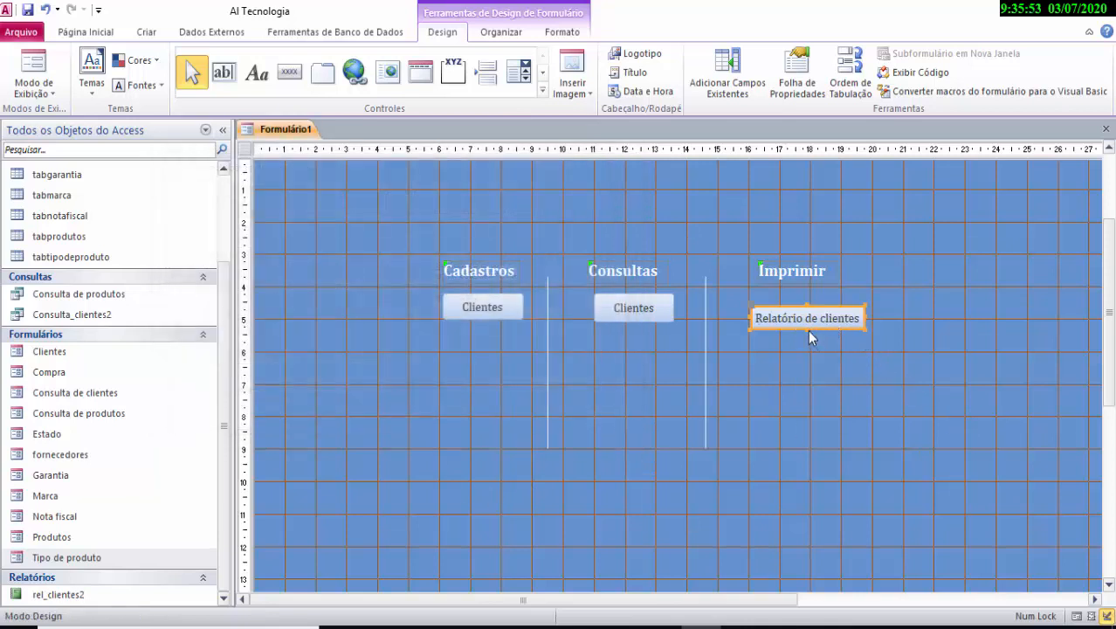
# Resize the Relatório de clientes button to about 3 cm wide and 1.5 cm tall so its text wraps onto two lines.
pyautogui.moveTo(808, 329); pyautogui.dragTo(808, 349)
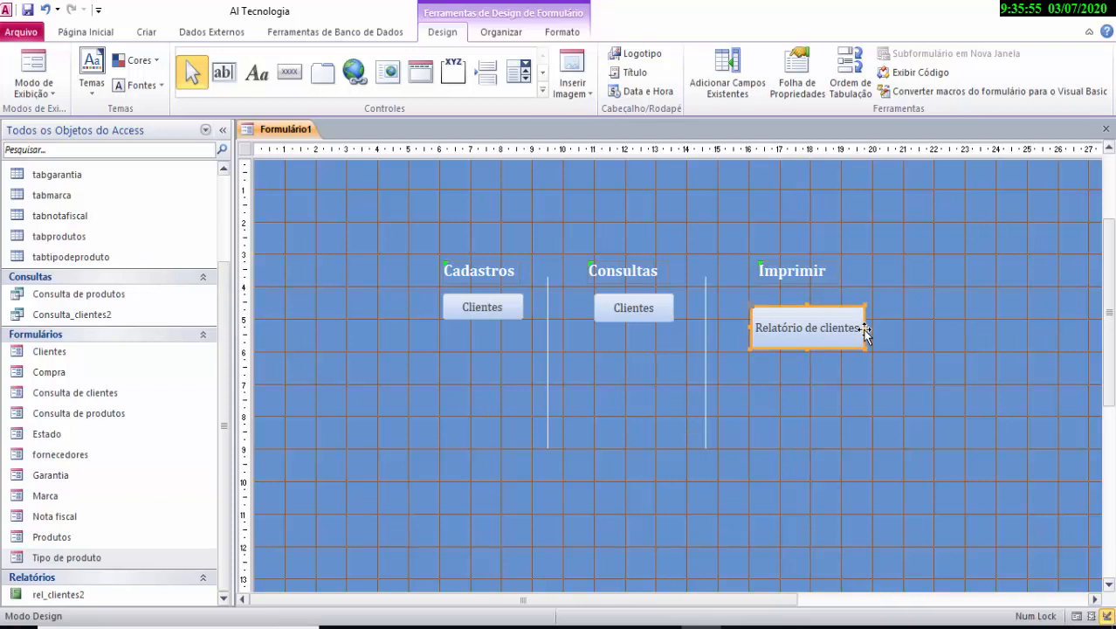
pyautogui.moveTo(863, 328); pyautogui.dragTo(814, 350)
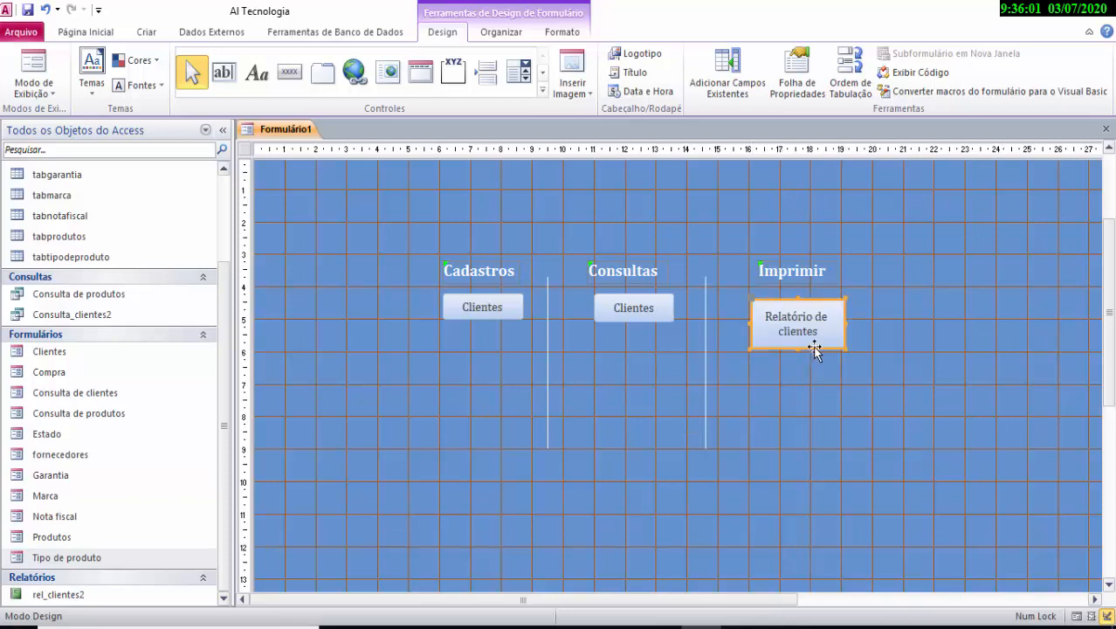
pyautogui.click(836, 418)
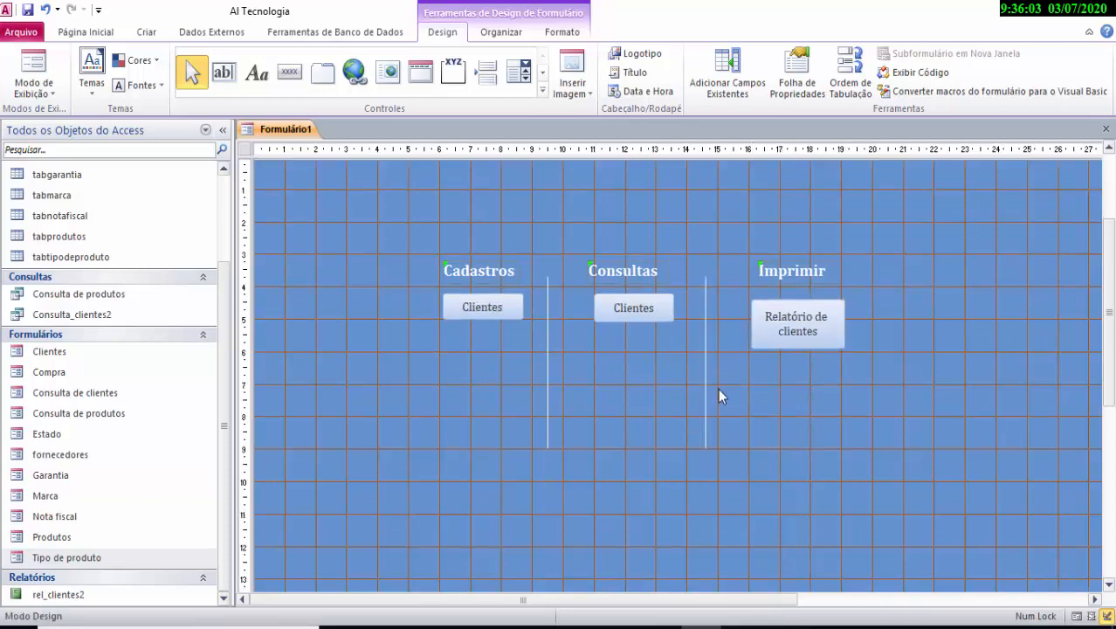
pyautogui.scroll(-1, 718, 387)
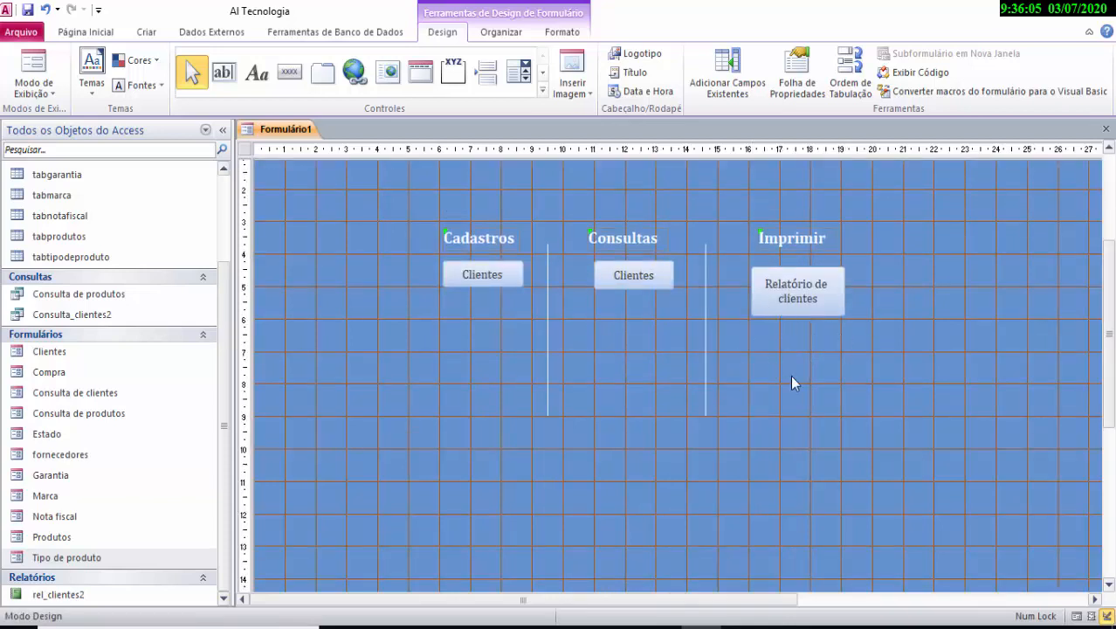
pyautogui.scroll(3, 832, 329)
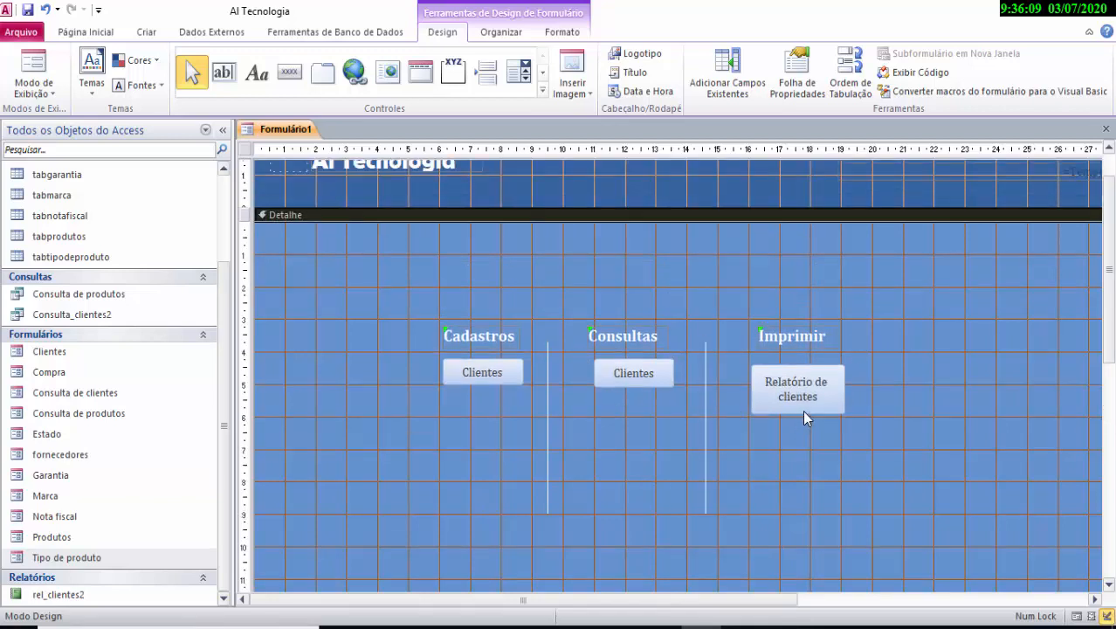
pyautogui.scroll(1, 804, 415)
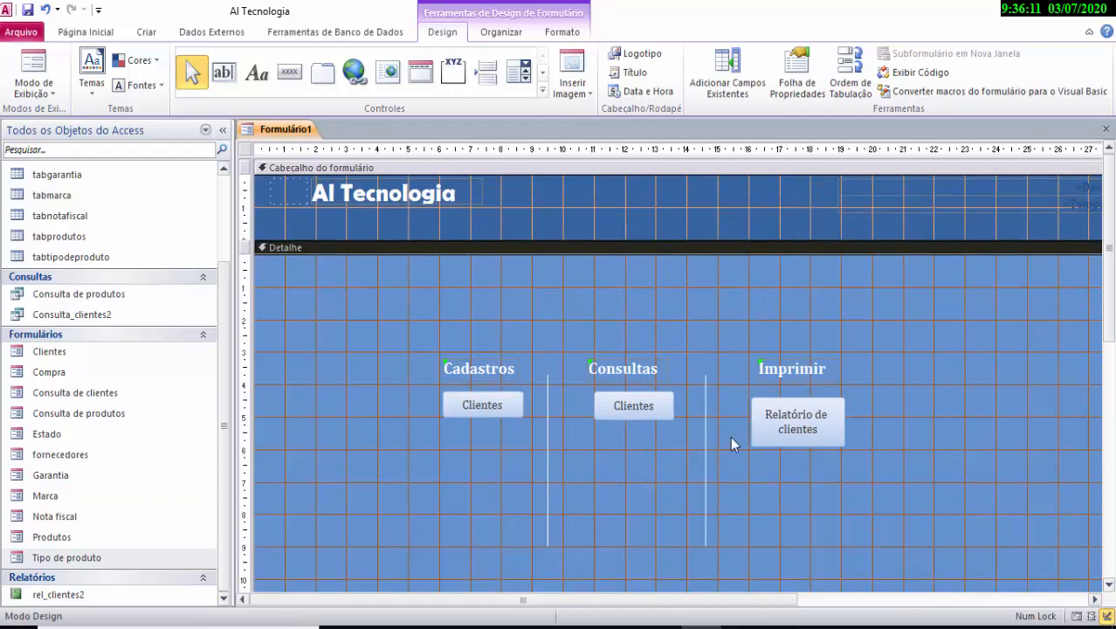
pyautogui.scroll(-1, 772, 441)
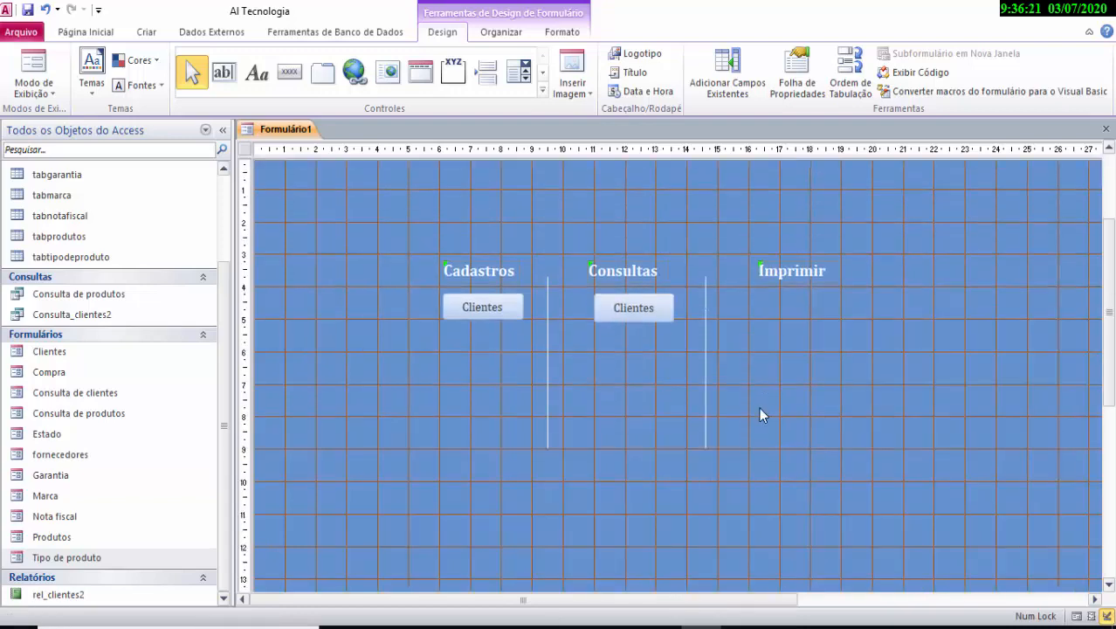
pyautogui.scroll(-3, 760, 407)
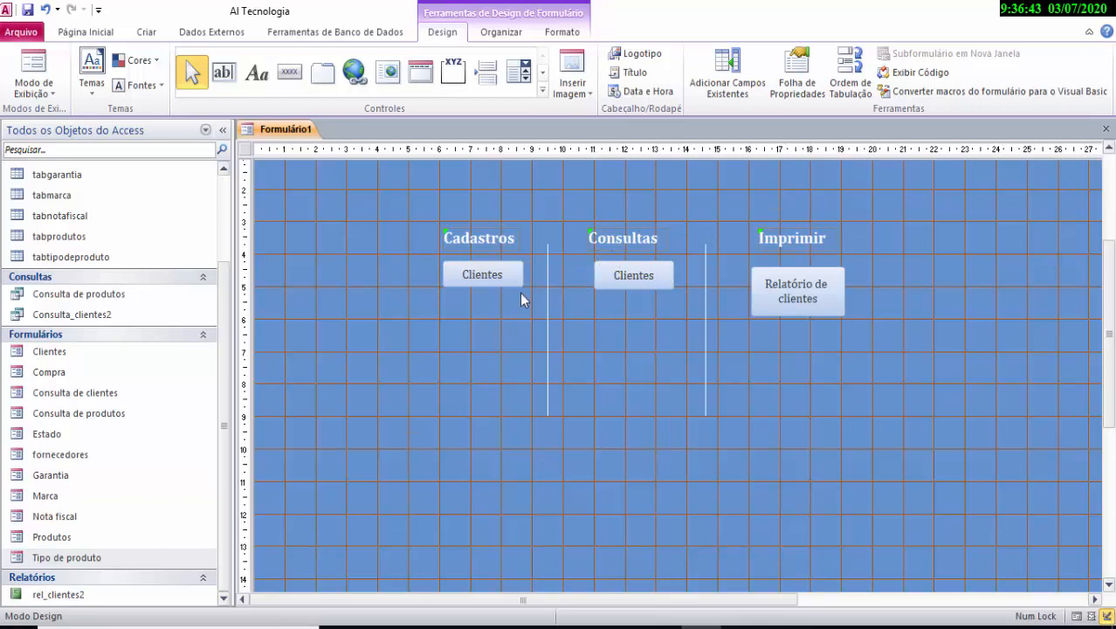
pyautogui.scroll(3, 864, 332)
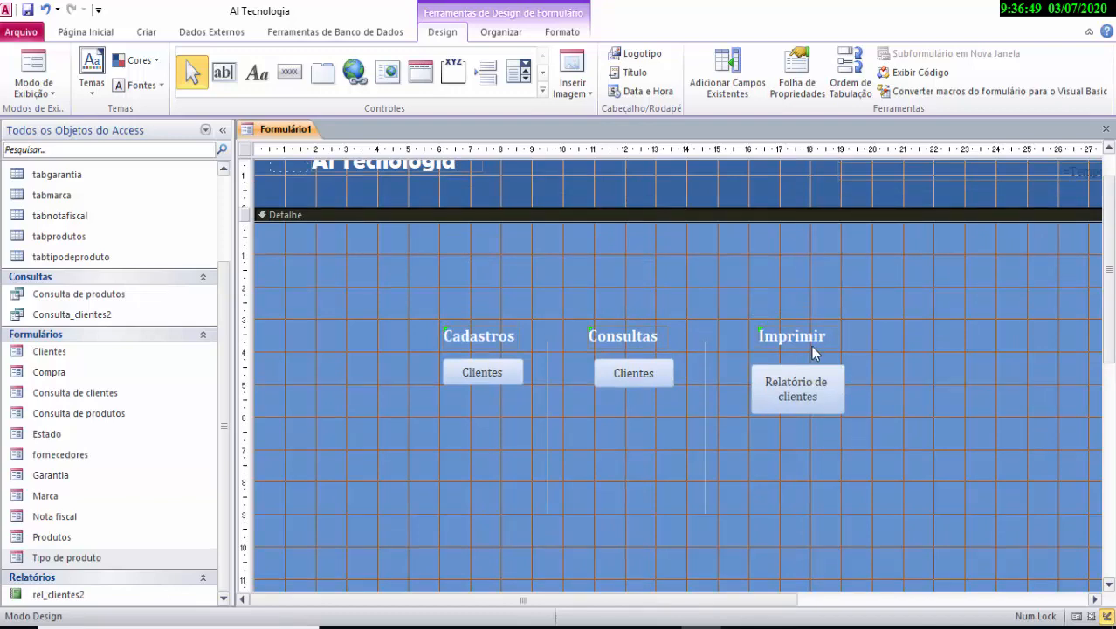
pyautogui.scroll(1, 686, 368)
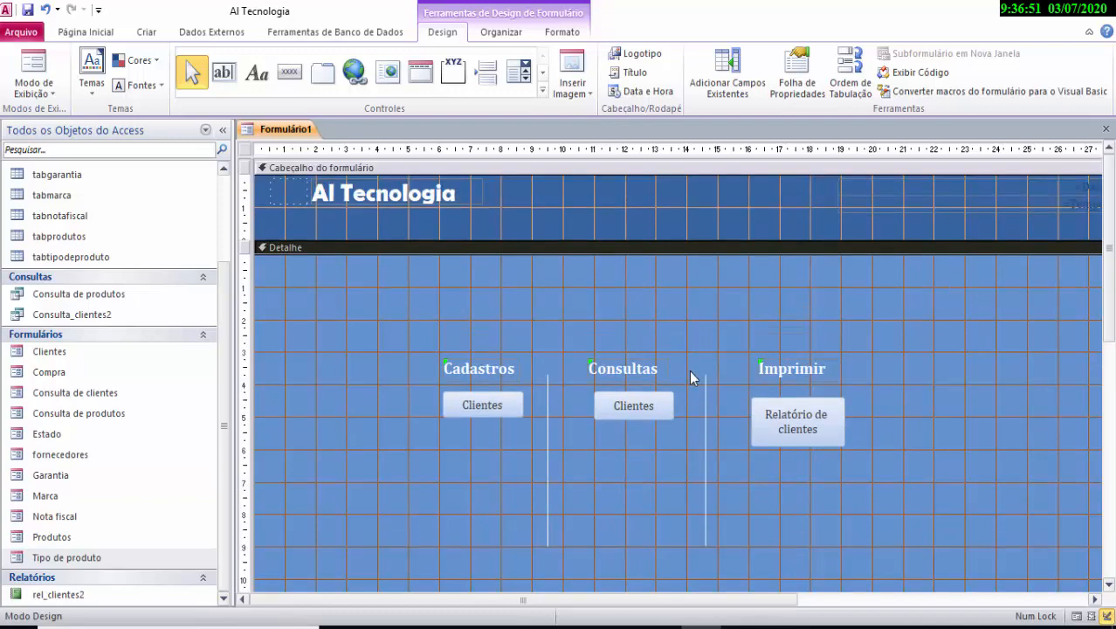
pyautogui.scroll(-5, 690, 371)
pyautogui.scroll(1, 697, 388)
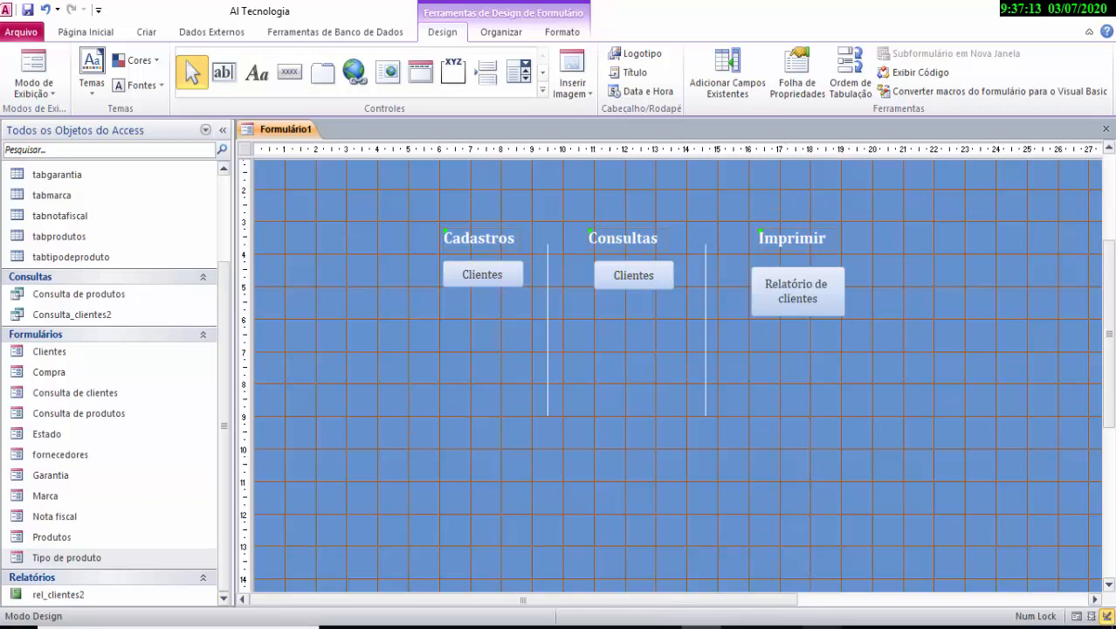
pyautogui.click(823, 628)
pyautogui.click(1054, 601)
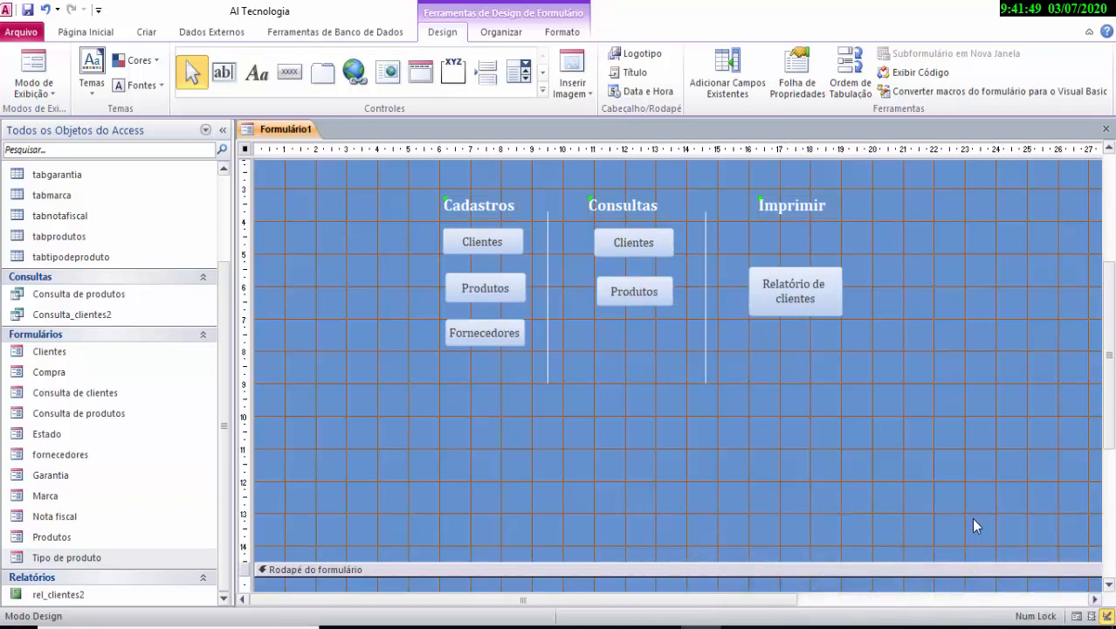
pyautogui.click(823, 628)
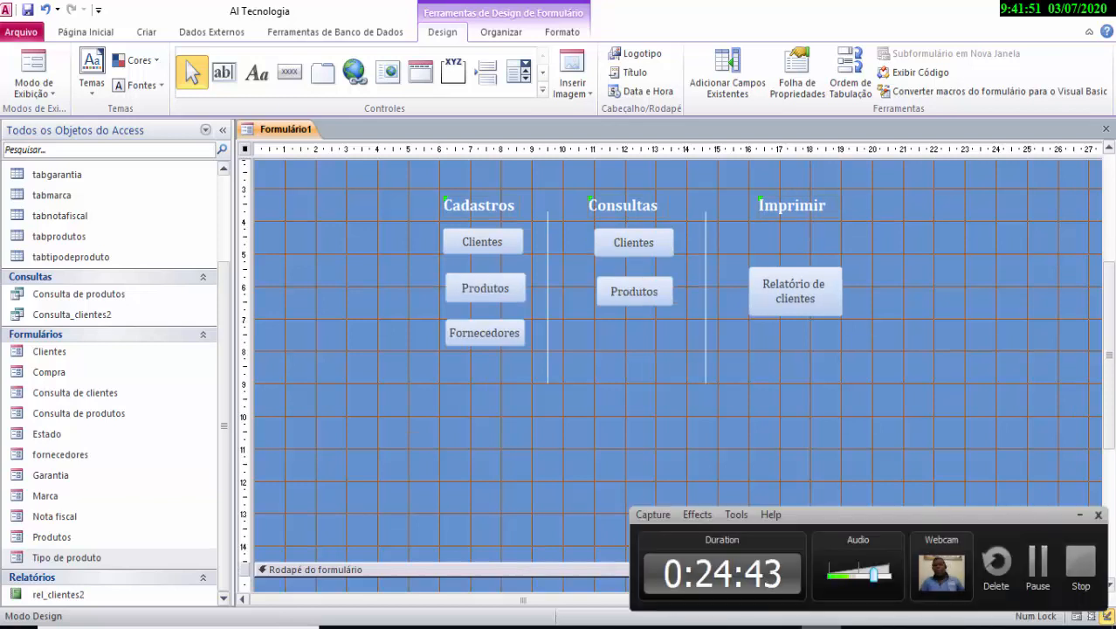
pyautogui.click(823, 627)
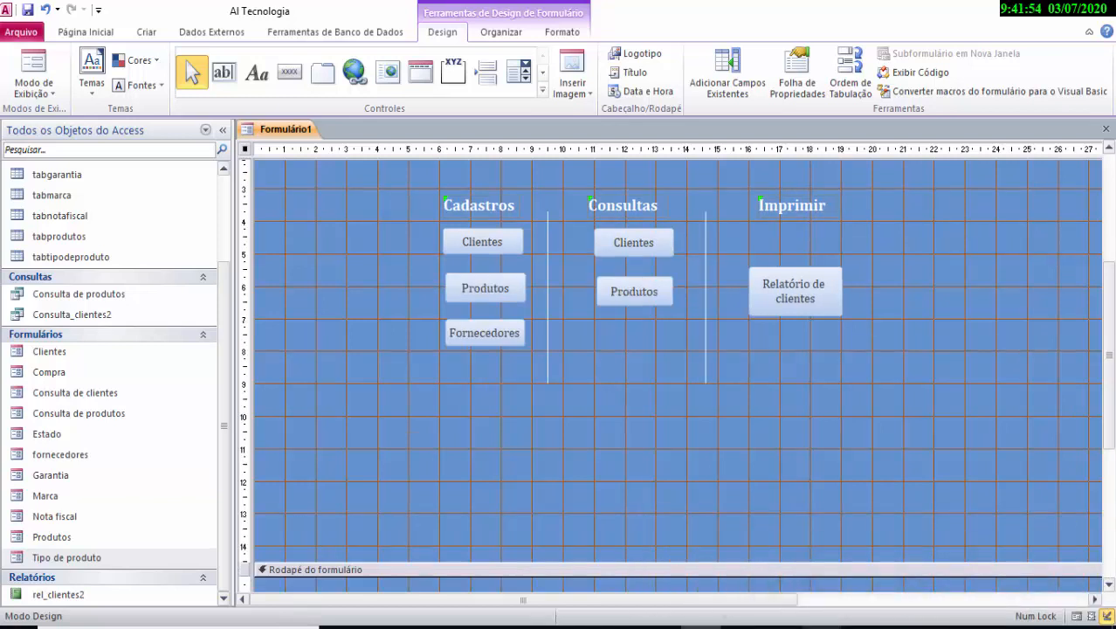
# Review the Produtos and Fornecedores buttons under Cadastros, the Produtos button under Consultas and the Relatório de clientes button under Imprimir.
pyautogui.scroll(3, 855, 450)
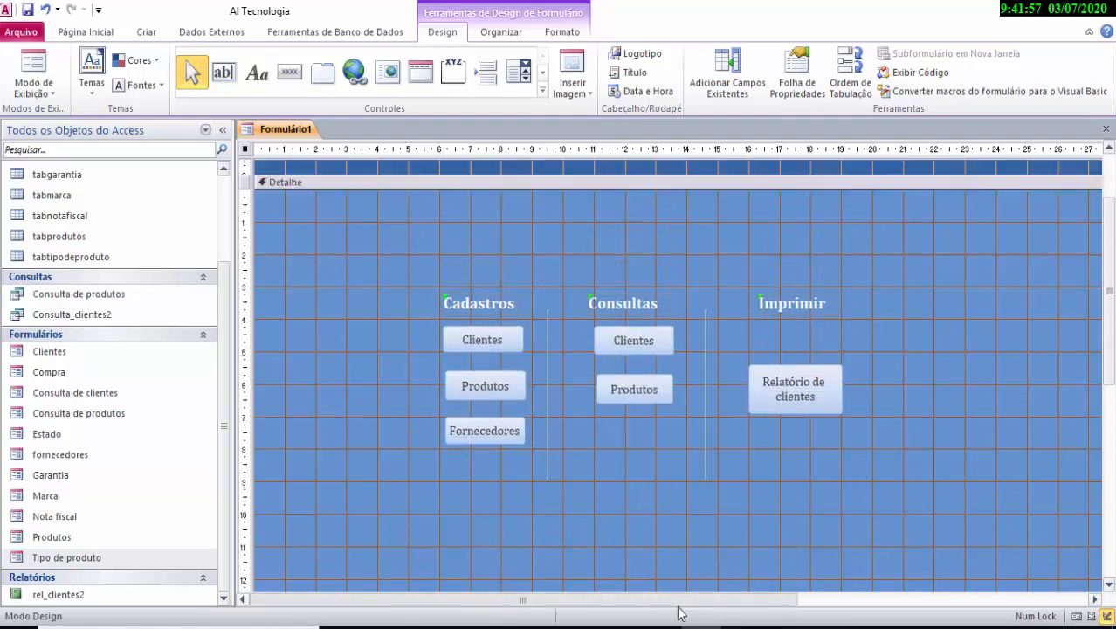
pyautogui.moveTo(679, 600)
pyautogui.mouseDown()
pyautogui.moveTo(703, 596)
pyautogui.moveTo(679, 594)
pyautogui.mouseUp()
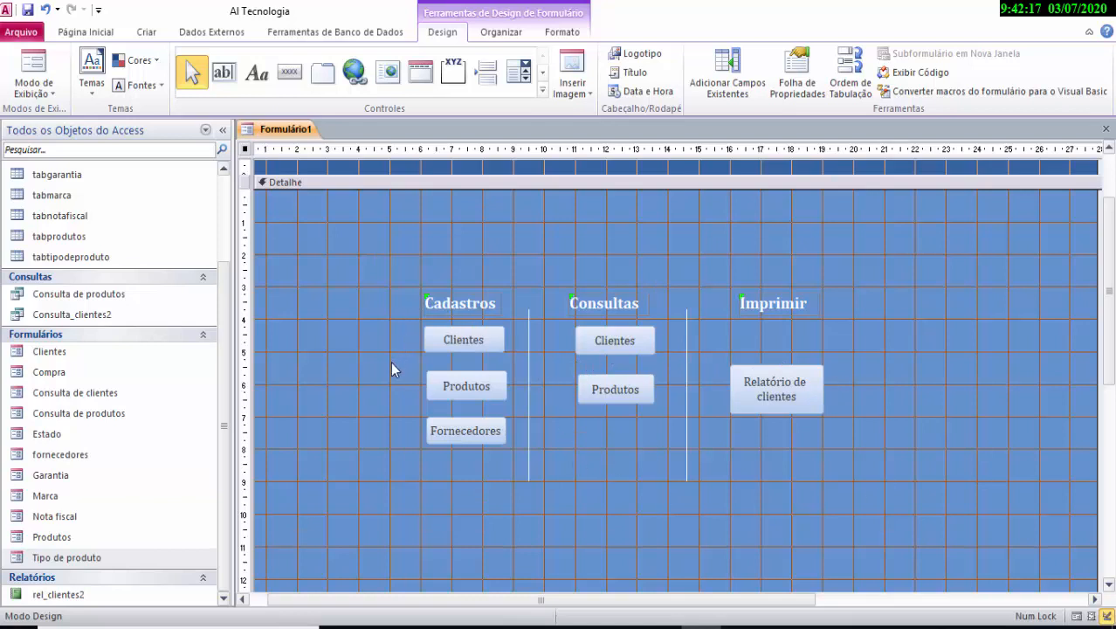
pyautogui.click(430, 395)
pyautogui.click(432, 430)
pyautogui.click(585, 384)
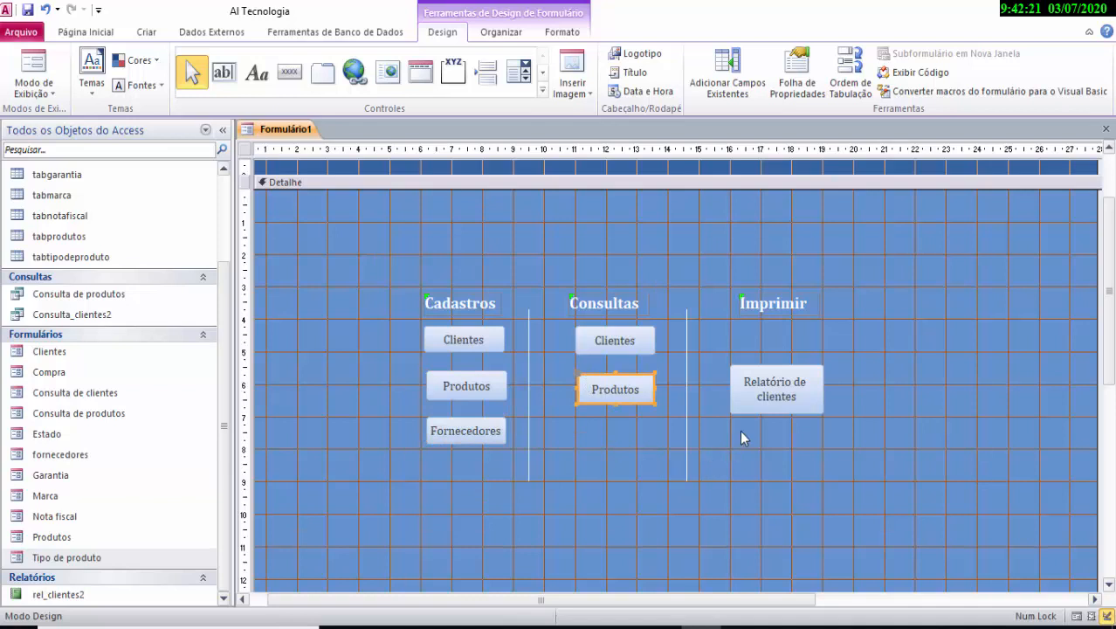
pyautogui.click(779, 394)
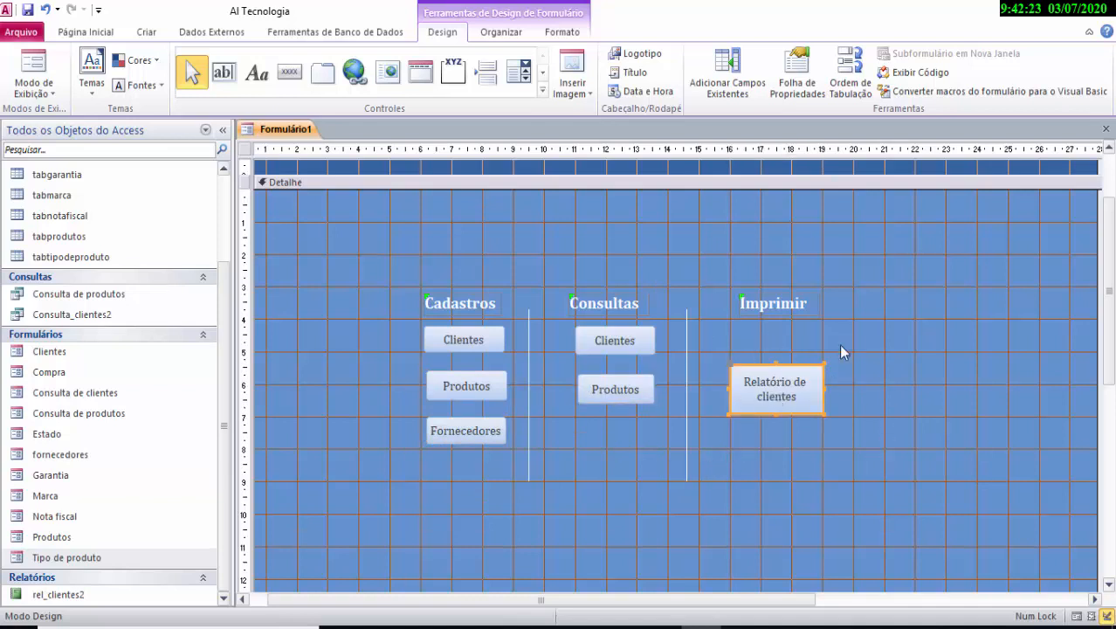
# Add a command button near the lower right corner of the Detalhe section that performs the form operation Fechar formulário.
pyautogui.scroll(2, 674, 455)
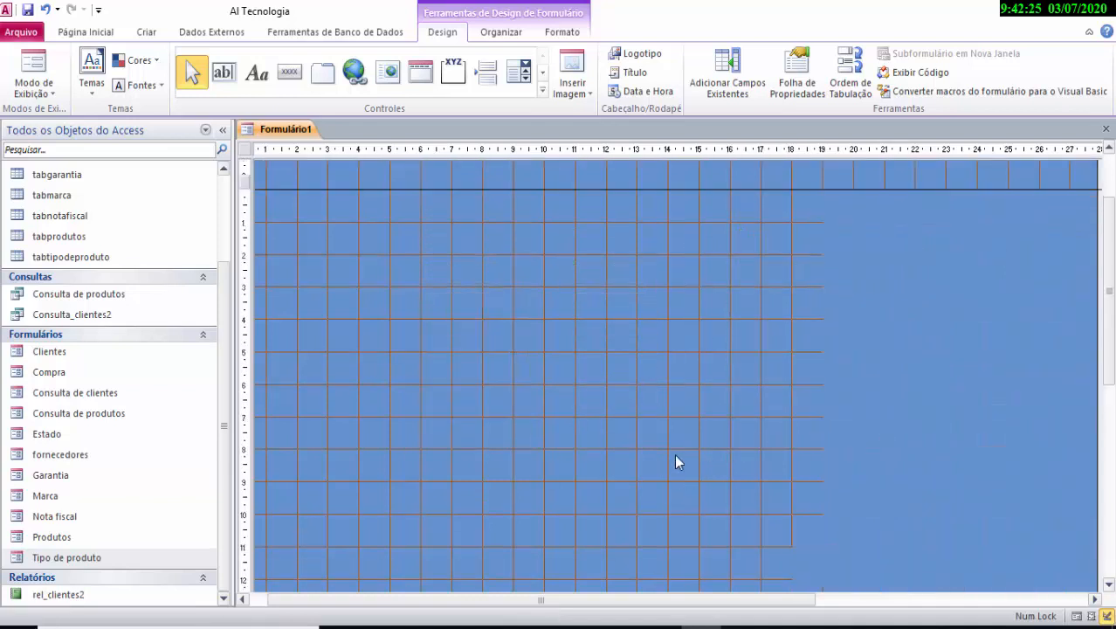
pyautogui.scroll(-3, 674, 454)
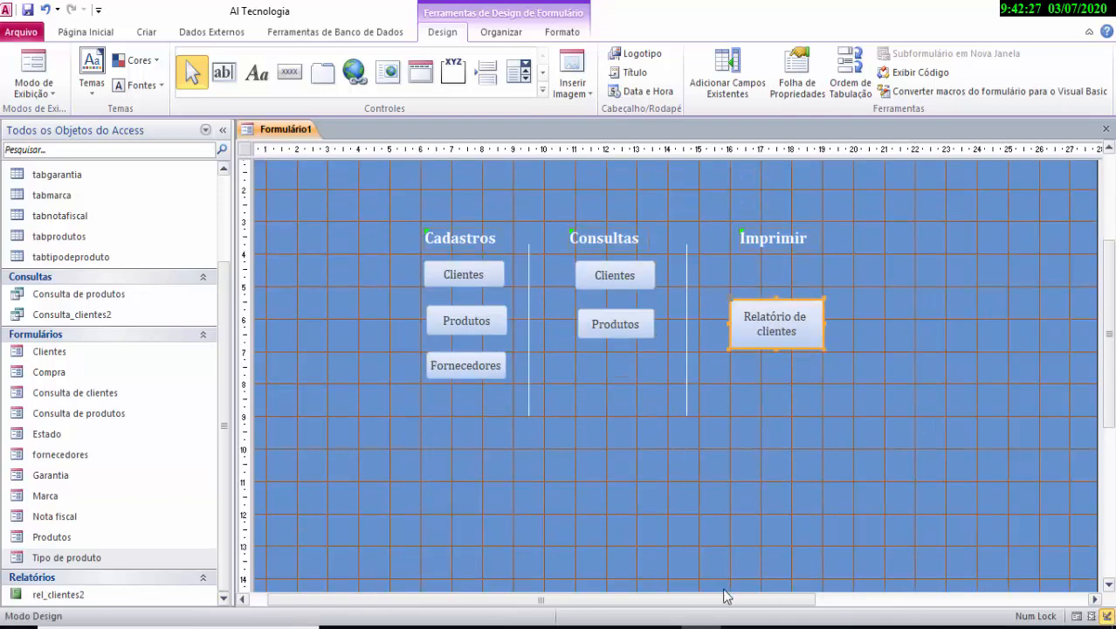
pyautogui.moveTo(725, 601); pyautogui.dragTo(892, 600)
pyautogui.scroll(-2, 730, 502)
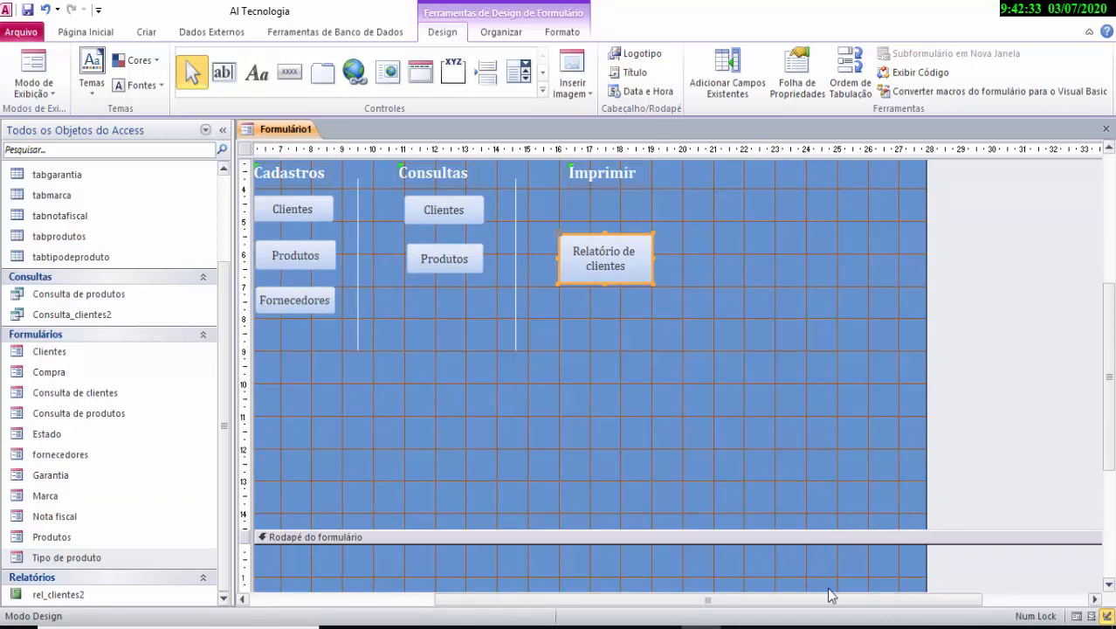
pyautogui.scroll(1, 802, 496)
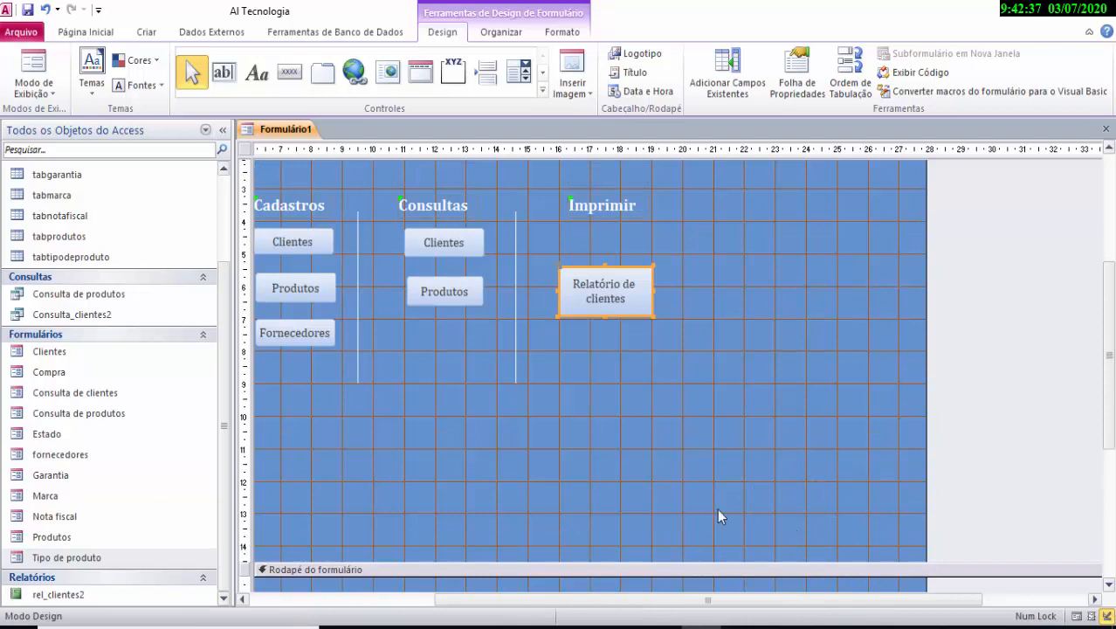
pyautogui.click(283, 83)
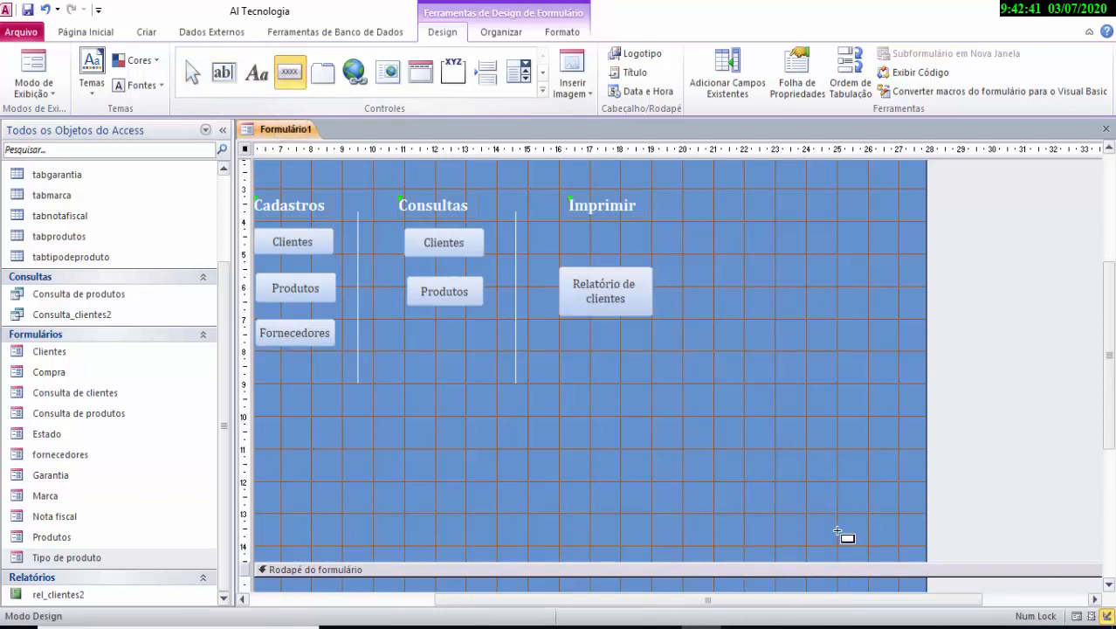
pyautogui.moveTo(811, 518); pyautogui.dragTo(876, 540)
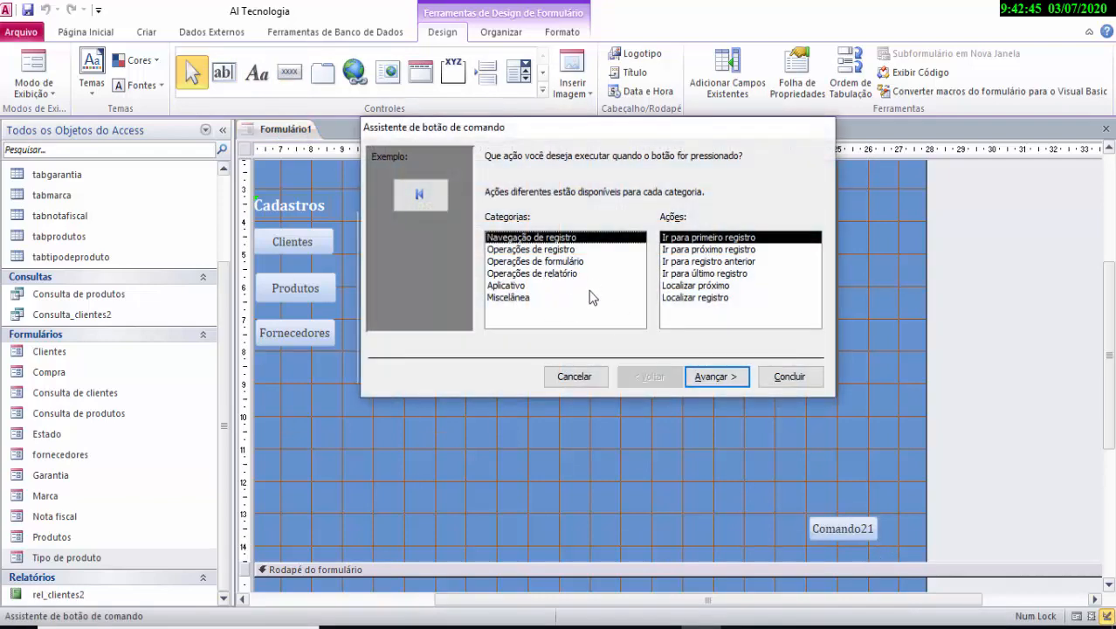
pyautogui.click(577, 270)
pyautogui.click(579, 252)
pyautogui.click(580, 261)
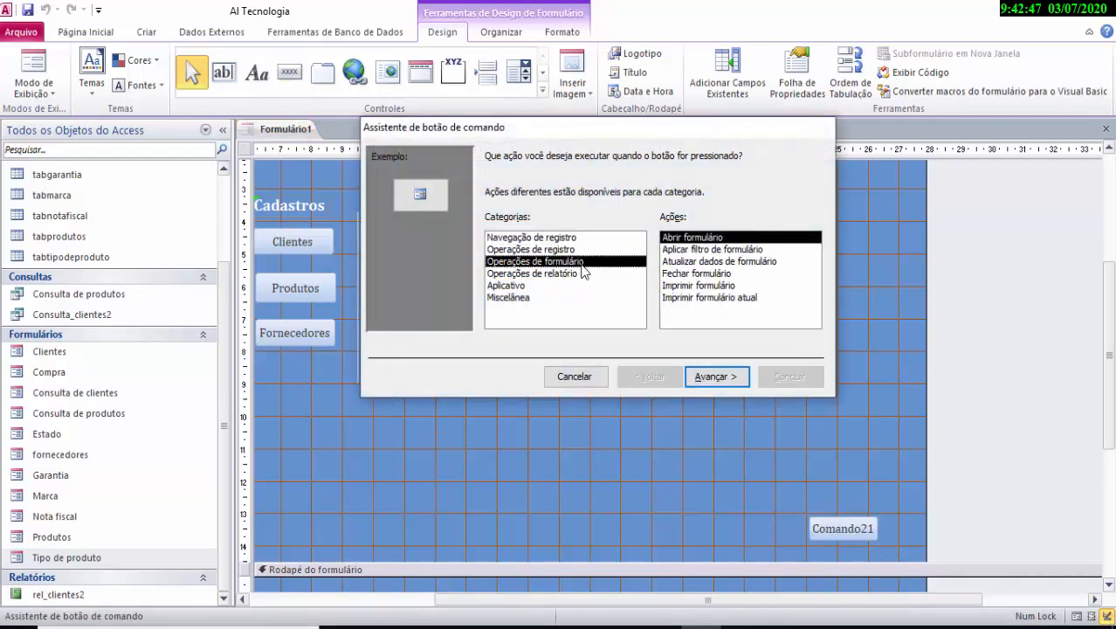
pyautogui.click(680, 273)
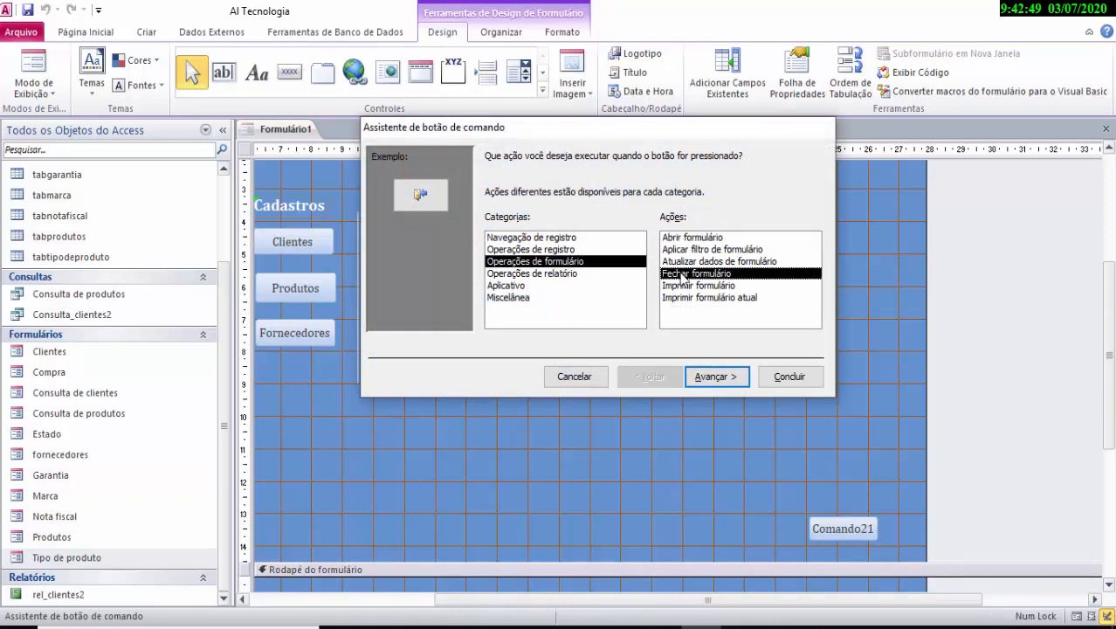
pyautogui.click(721, 377)
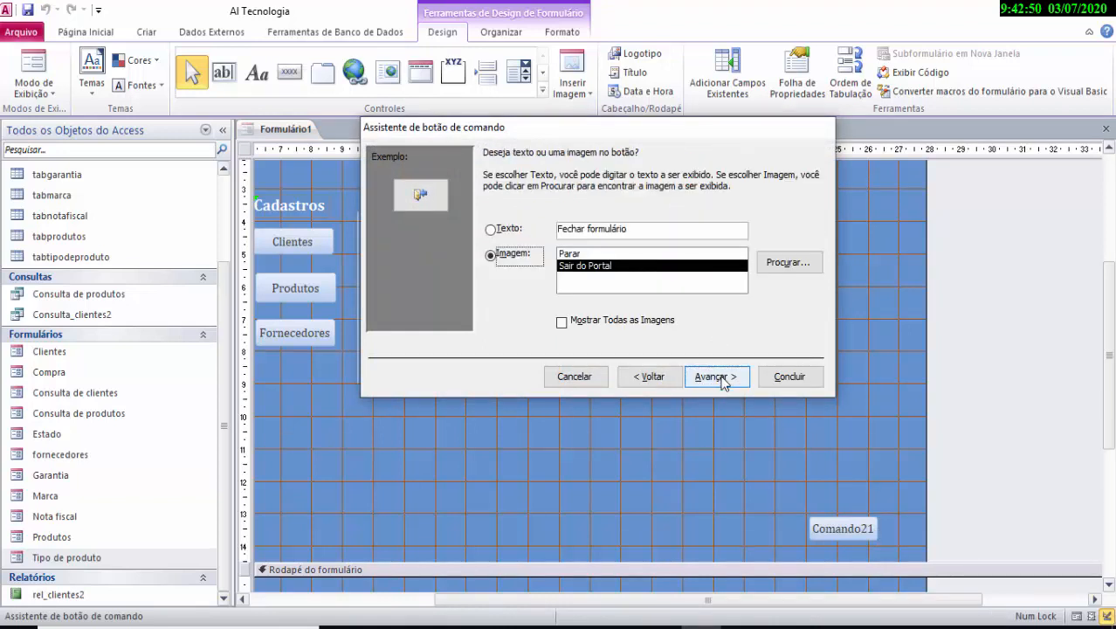
# Give the close button the text Fechar instead of an image, finish the wizard with the suggested name and move the button about 1 cm right.
pyautogui.click(577, 255)
pyautogui.click(579, 262)
pyautogui.click(577, 255)
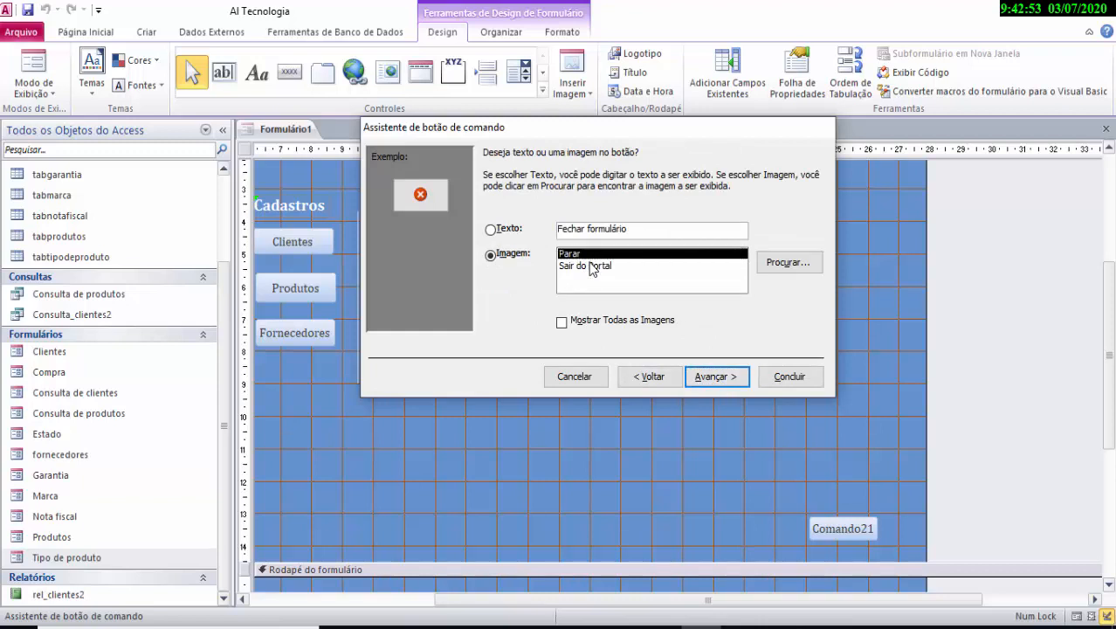
pyautogui.click(583, 266)
pyautogui.click(503, 233)
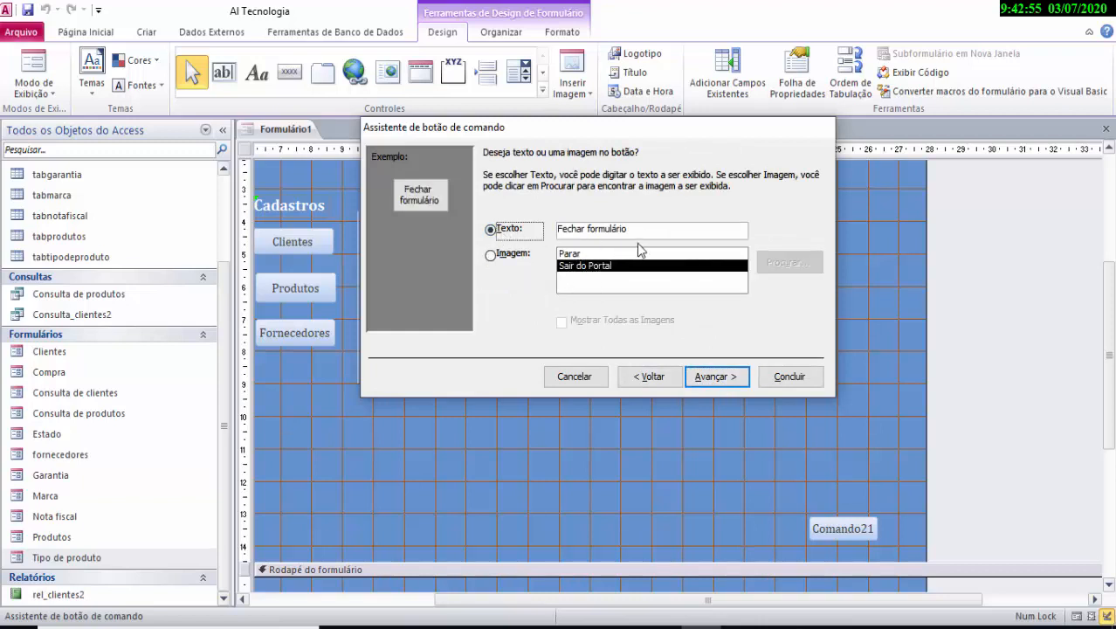
pyautogui.moveTo(643, 232); pyautogui.dragTo(581, 229)
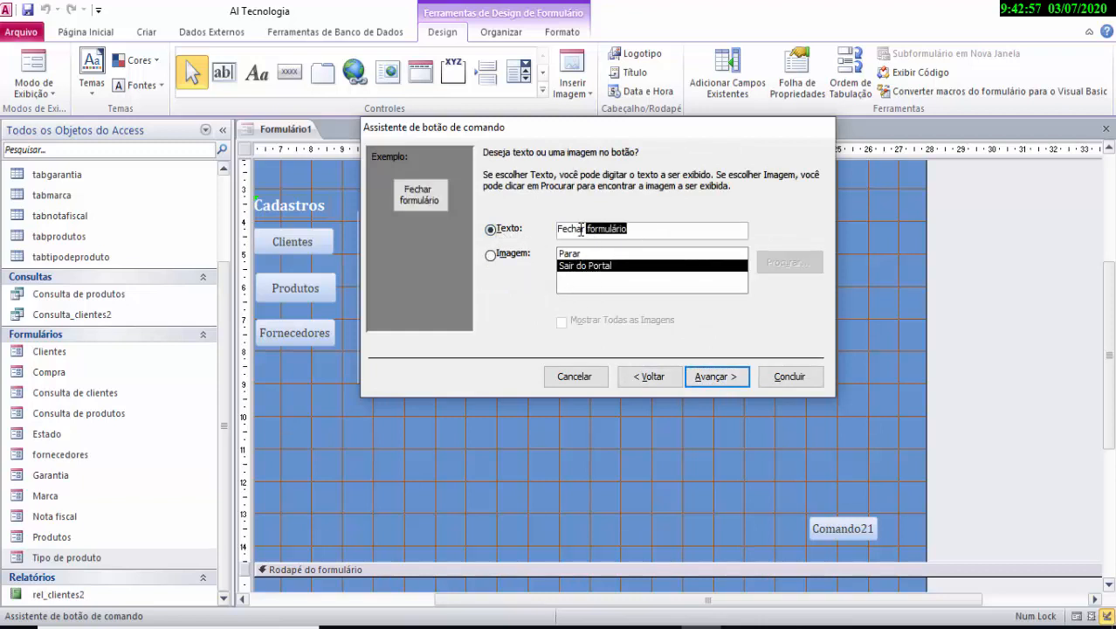
pyautogui.press('BackSpace')
pyautogui.press('BackSpace')
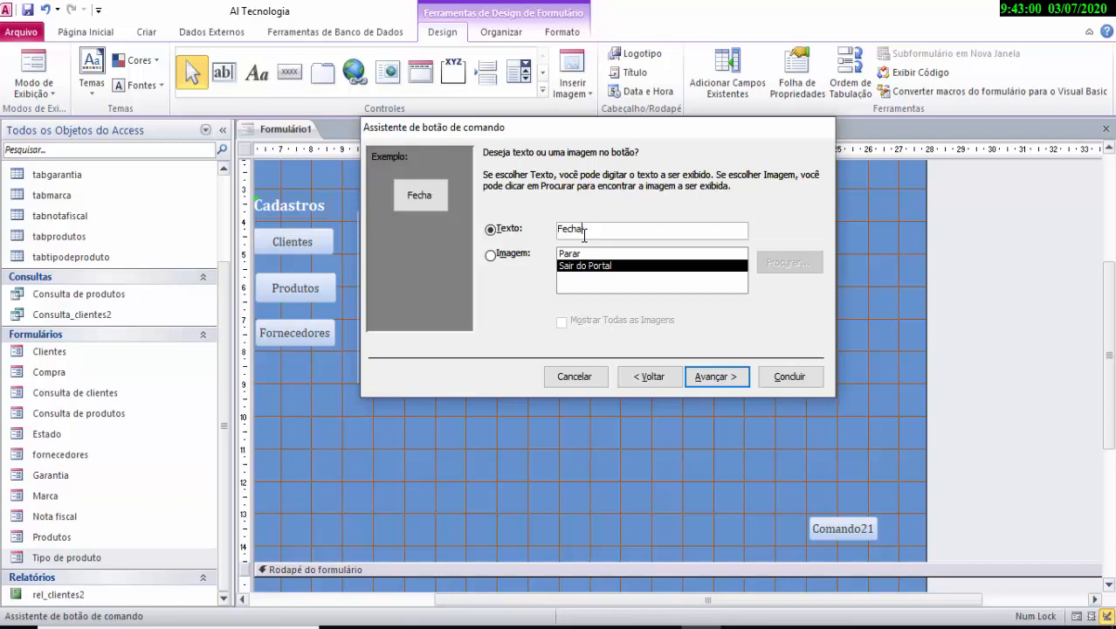
pyautogui.write('r')
pyautogui.click(733, 376)
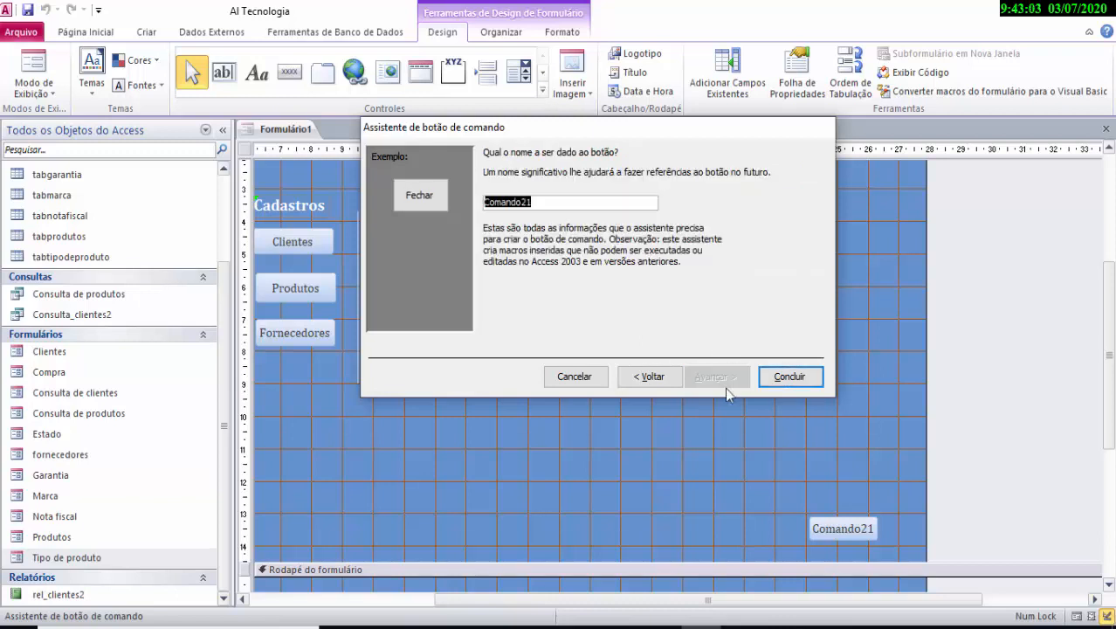
pyautogui.click(780, 379)
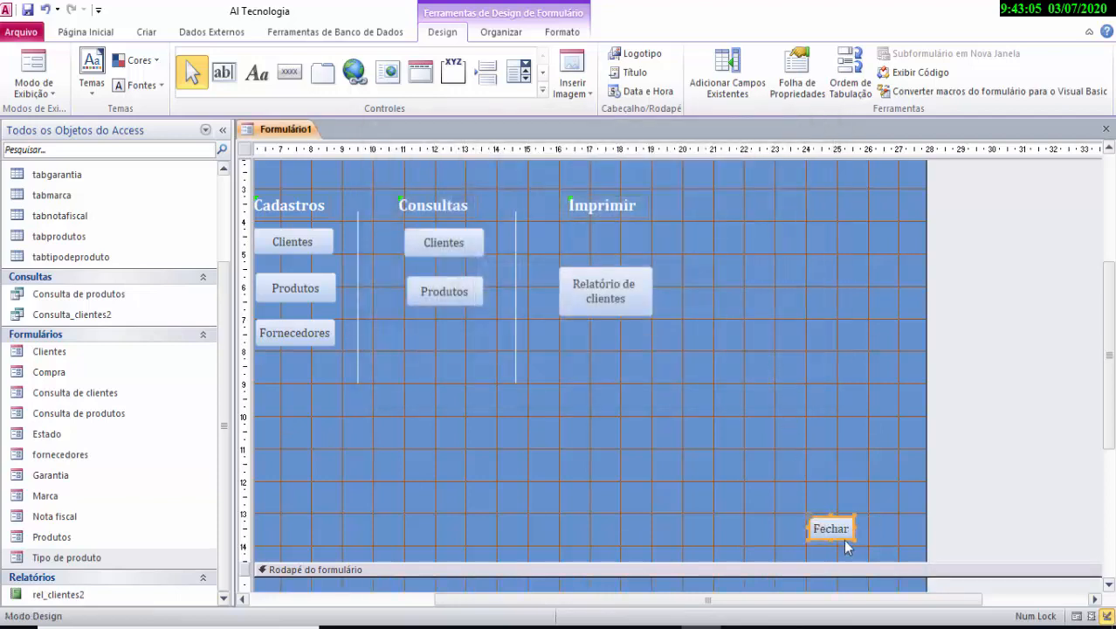
pyautogui.moveTo(845, 546); pyautogui.dragTo(877, 542)
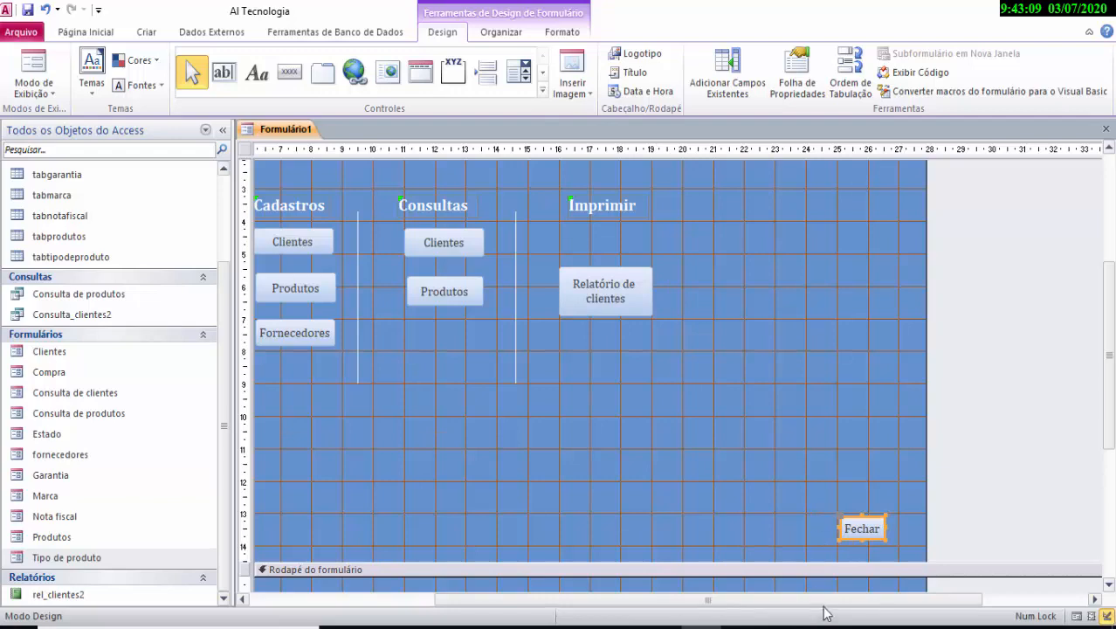
# Save the form under the name Intro.
pyautogui.moveTo(821, 600); pyautogui.dragTo(637, 590)
pyautogui.scroll(3, 640, 454)
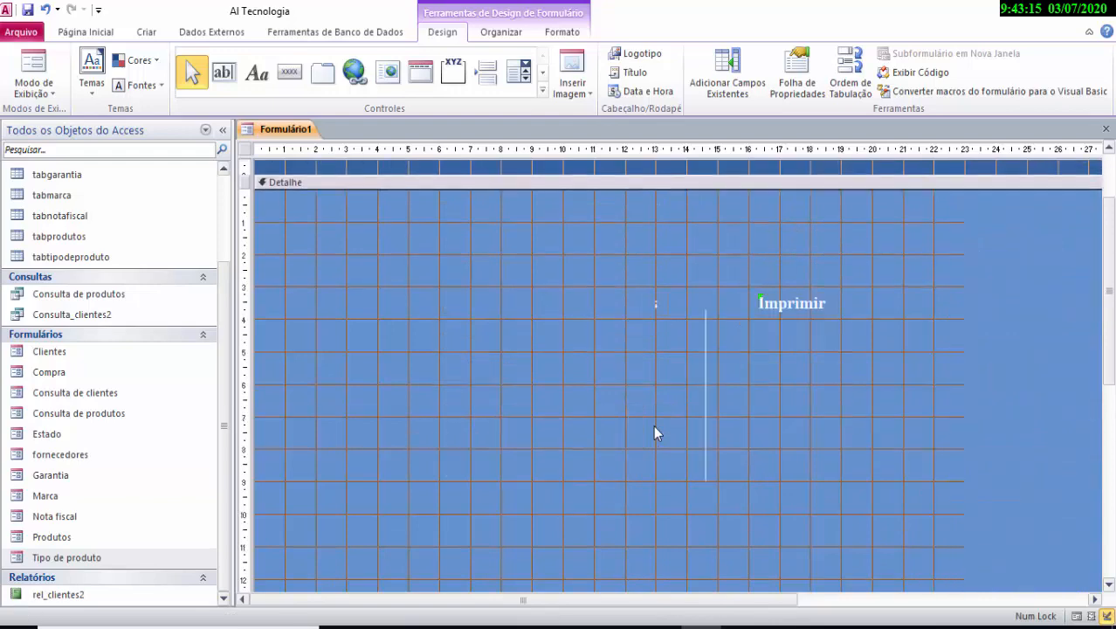
pyautogui.scroll(-3, 657, 427)
pyautogui.scroll(2, 658, 426)
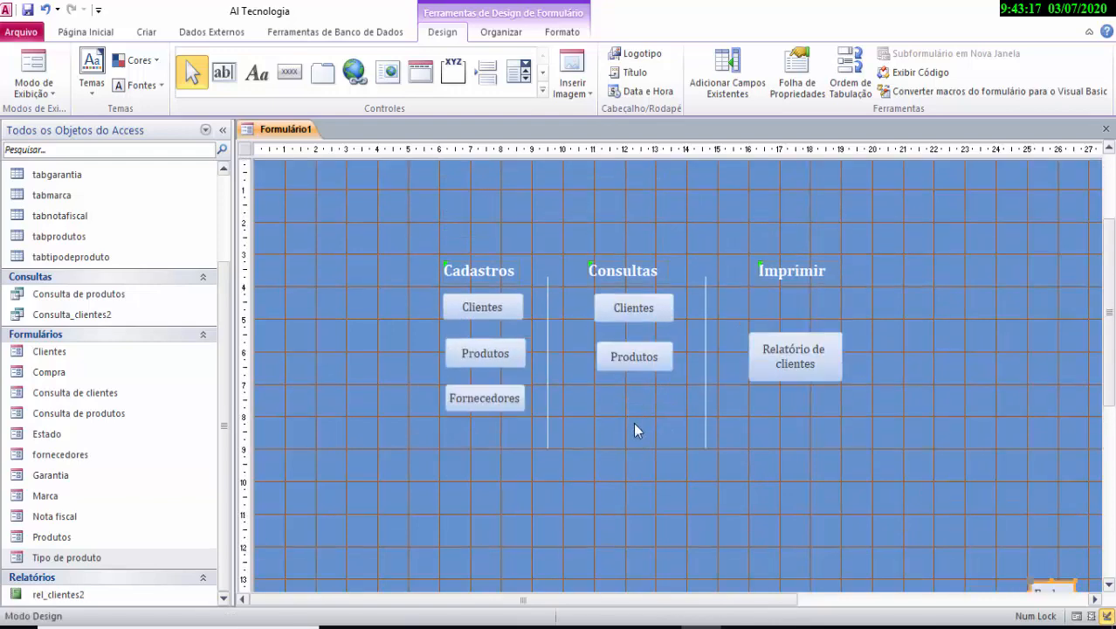
pyautogui.click(28, 11)
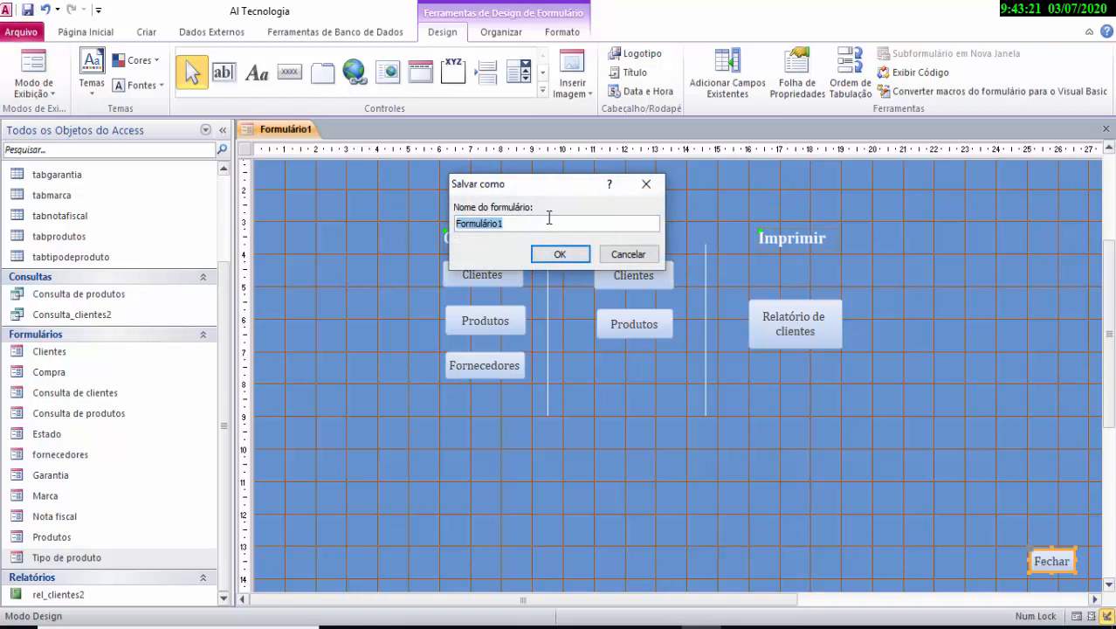
pyautogui.write('Intro')
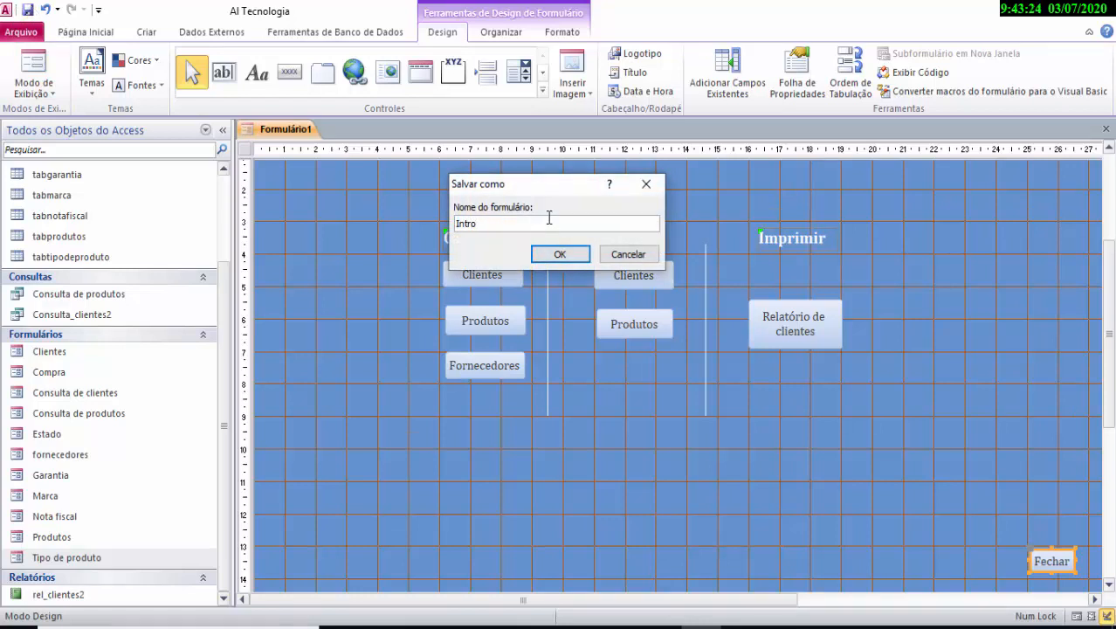
pyautogui.click(552, 256)
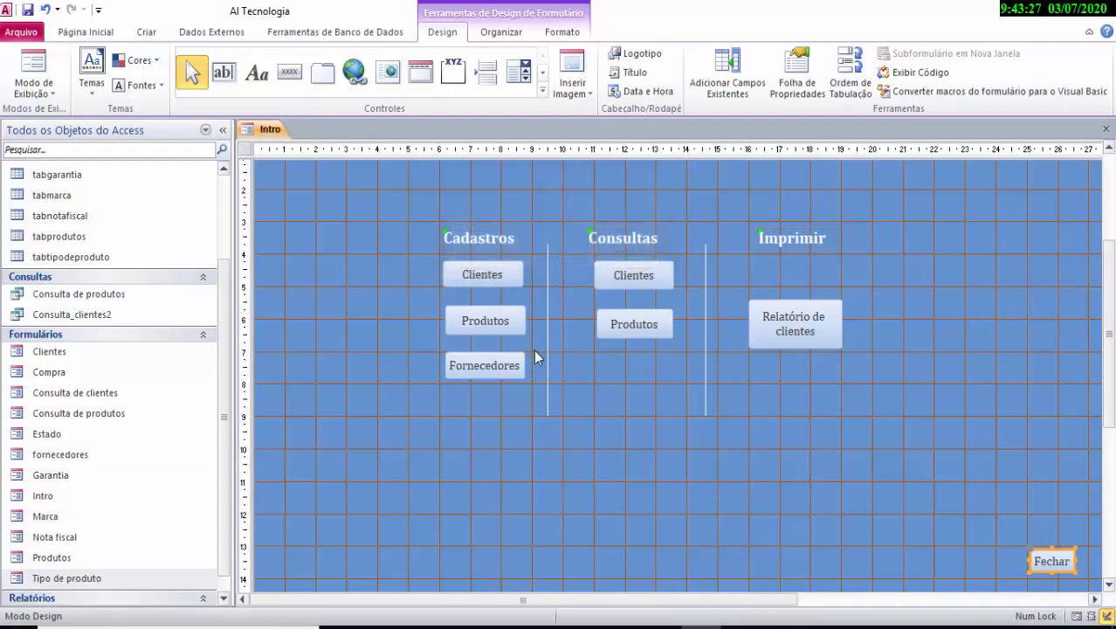
# Show the Intro form in Modo Formulário and look over its header, column headings and command buttons.
pyautogui.scroll(1, 524, 379)
pyautogui.scroll(-1, 521, 378)
pyautogui.scroll(1, 522, 378)
pyautogui.scroll(2, 521, 378)
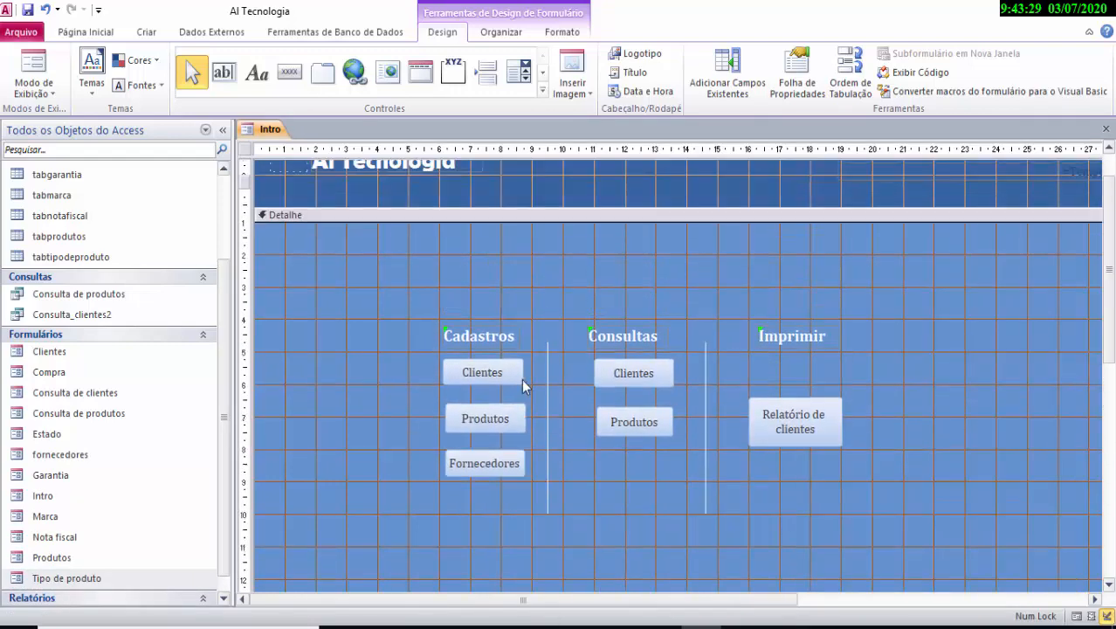
pyautogui.scroll(-3, 521, 378)
pyautogui.scroll(2, 521, 378)
pyautogui.scroll(2, 522, 381)
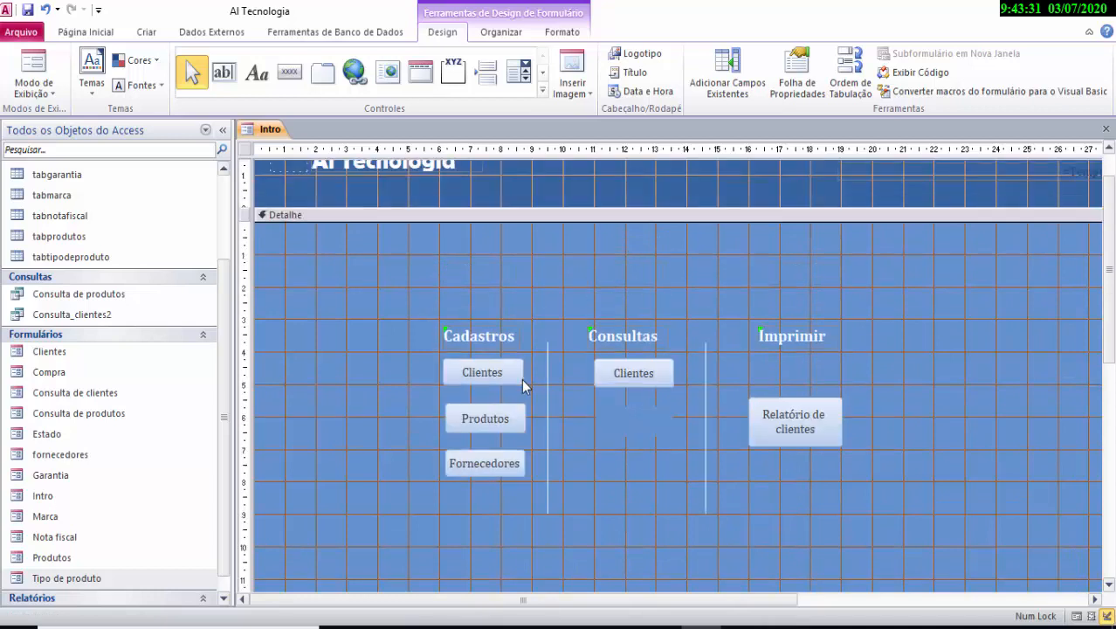
pyautogui.click(34, 90)
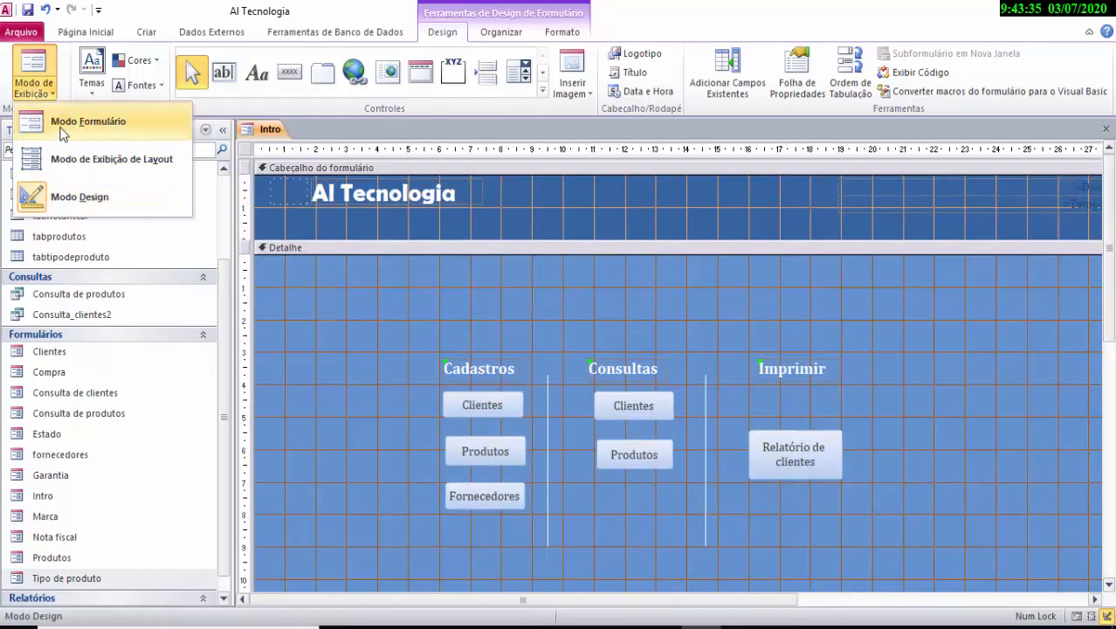
pyautogui.click(62, 131)
pyautogui.scroll(-2, 455, 351)
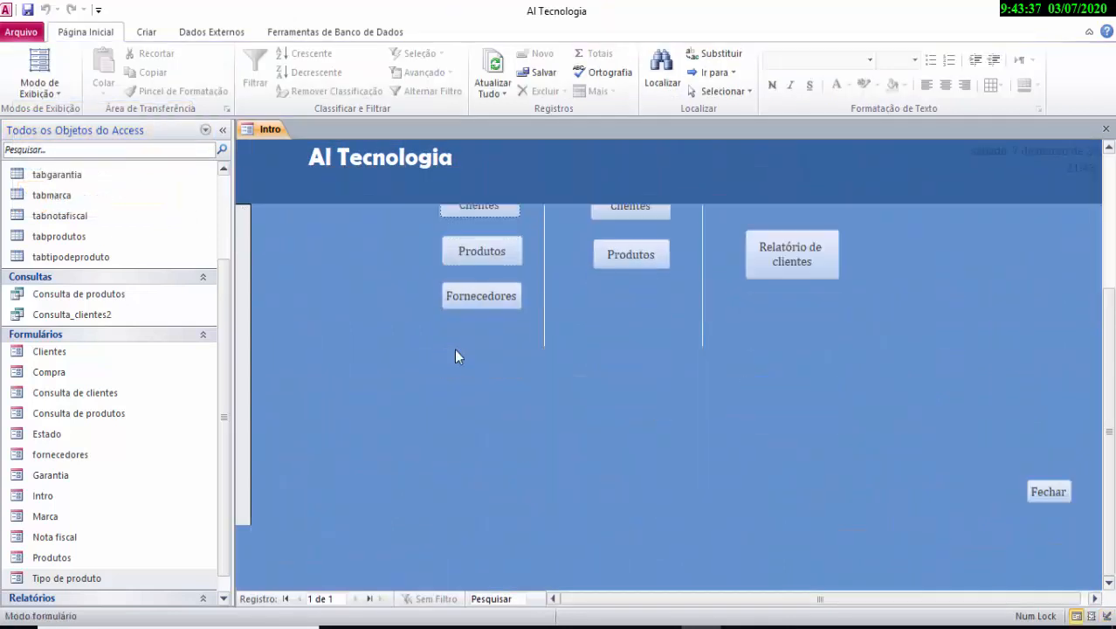
pyautogui.scroll(-1, 455, 348)
pyautogui.scroll(3, 456, 354)
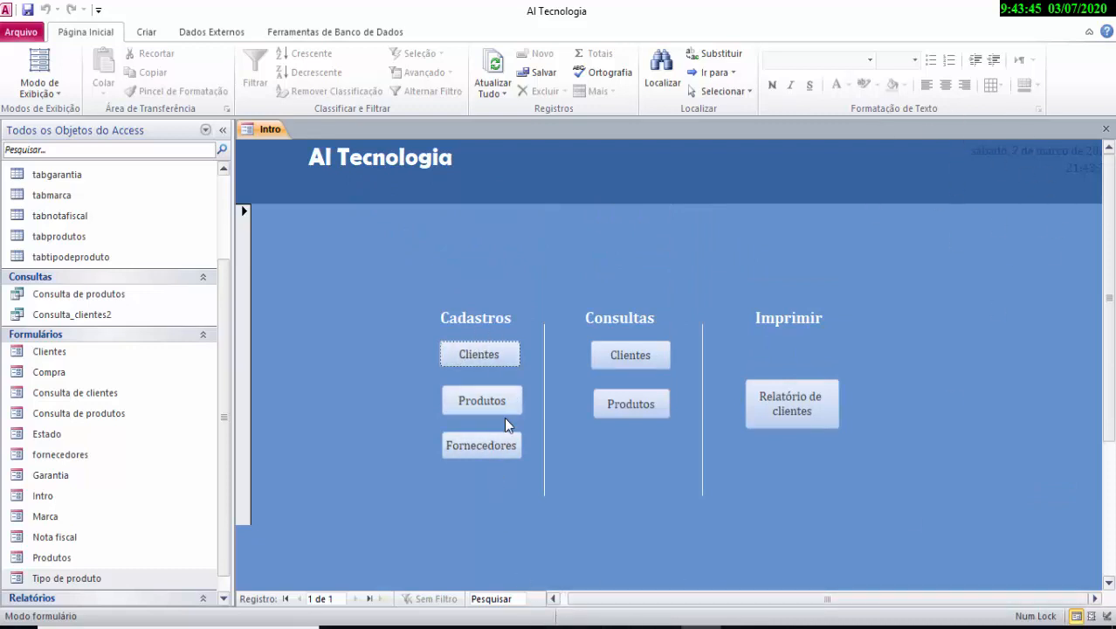
pyautogui.scroll(-1, 752, 463)
pyautogui.scroll(1, 751, 460)
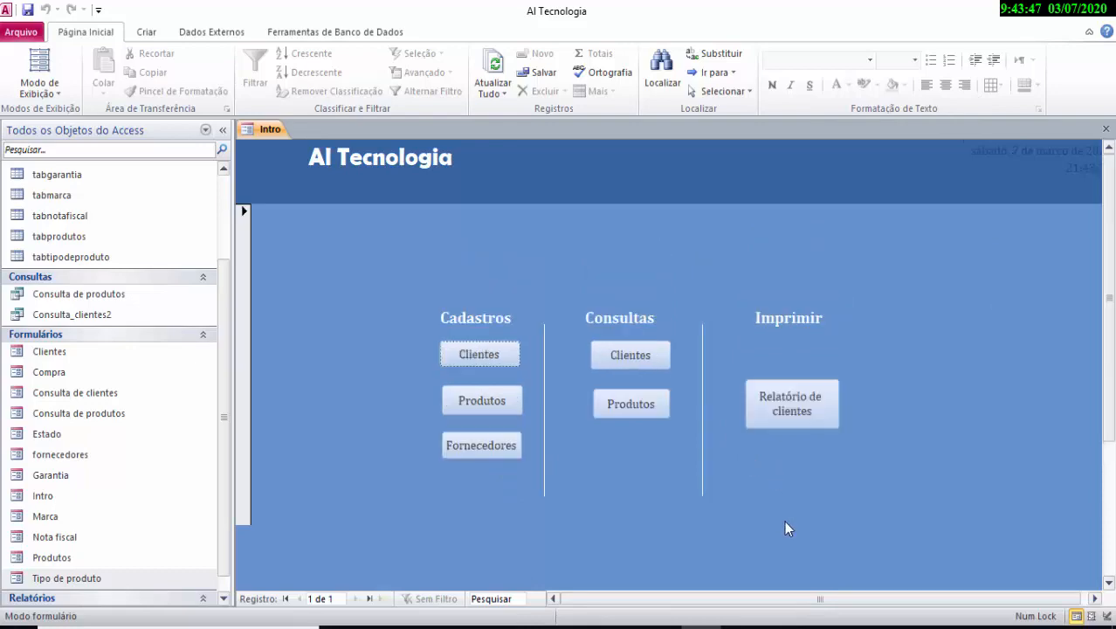
# Test the Clientes button under Cadastros by opening the Clientes form twice and closing it each time.
pyautogui.click(499, 351)
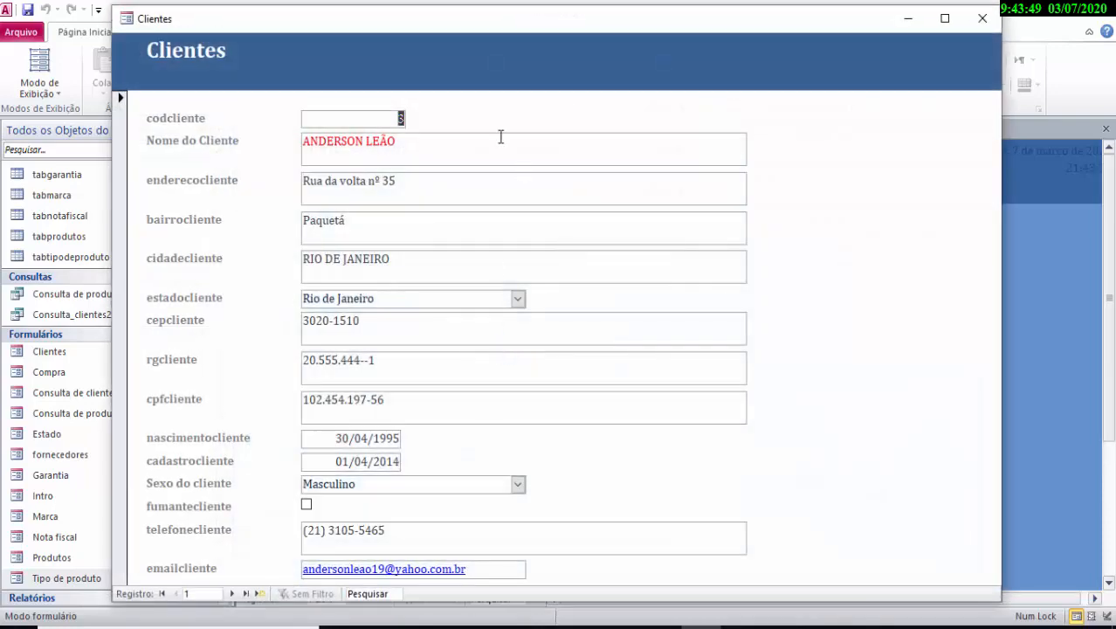
pyautogui.moveTo(441, 26); pyautogui.dragTo(451, 55)
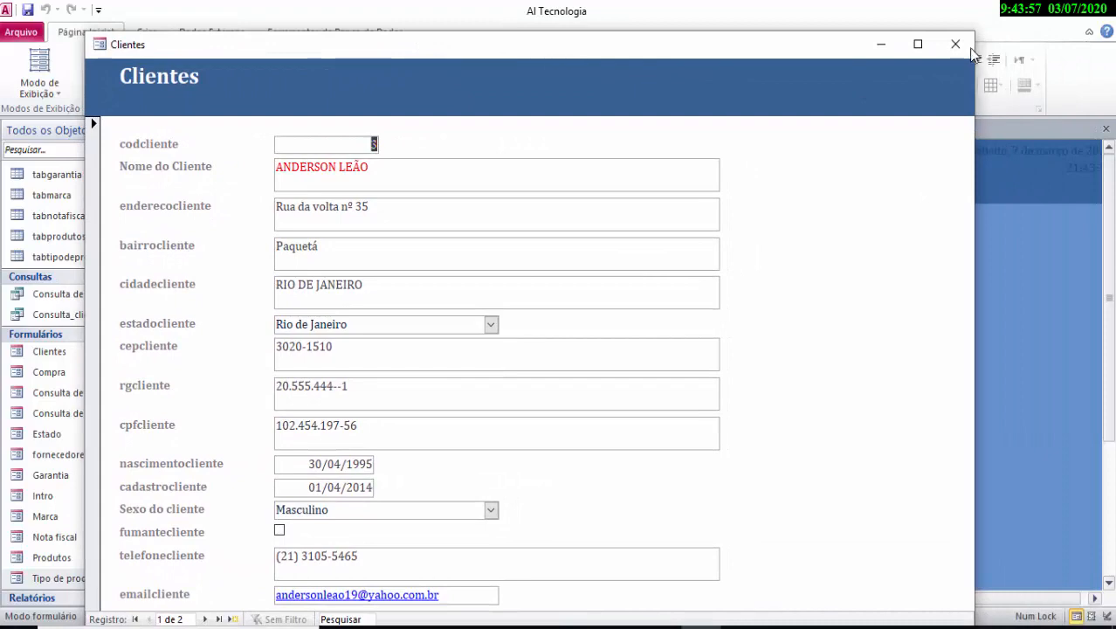
pyautogui.click(966, 49)
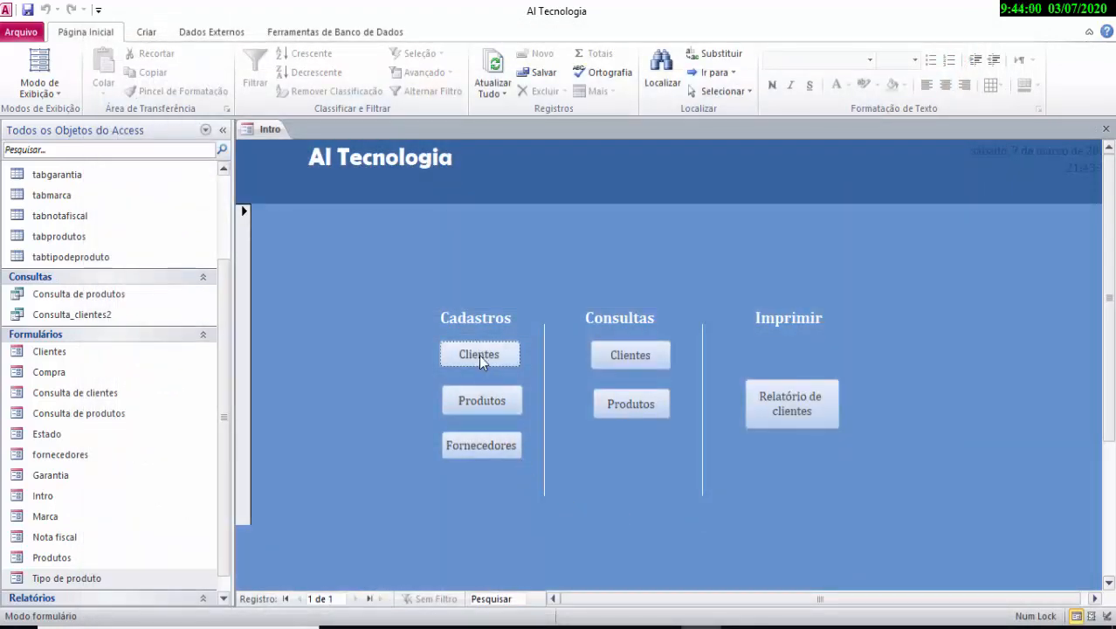
pyautogui.click(479, 355)
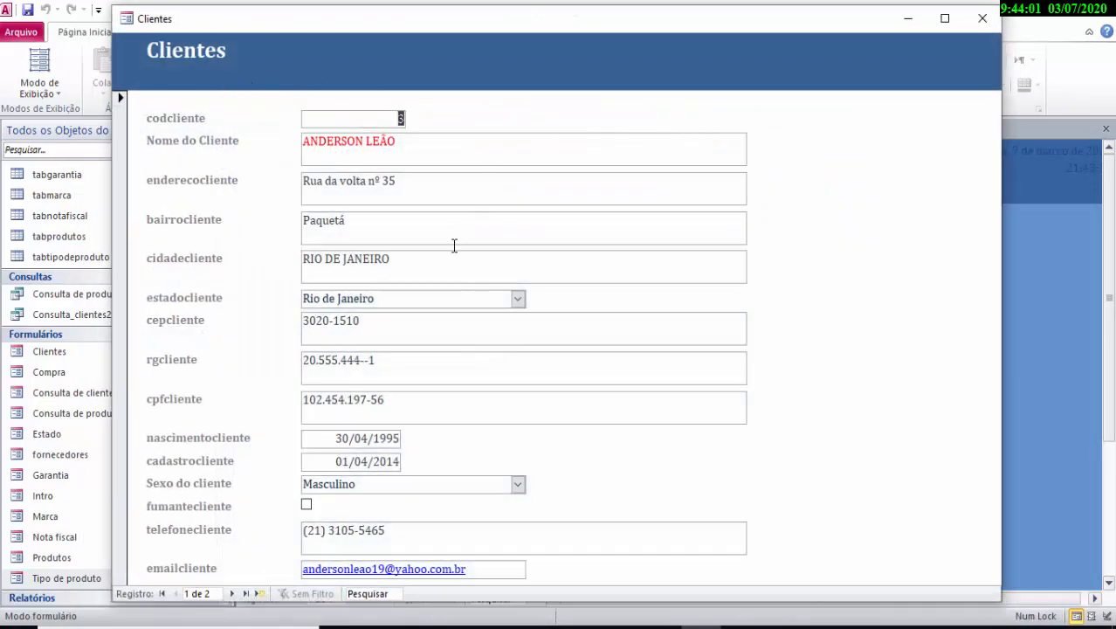
pyautogui.click(995, 22)
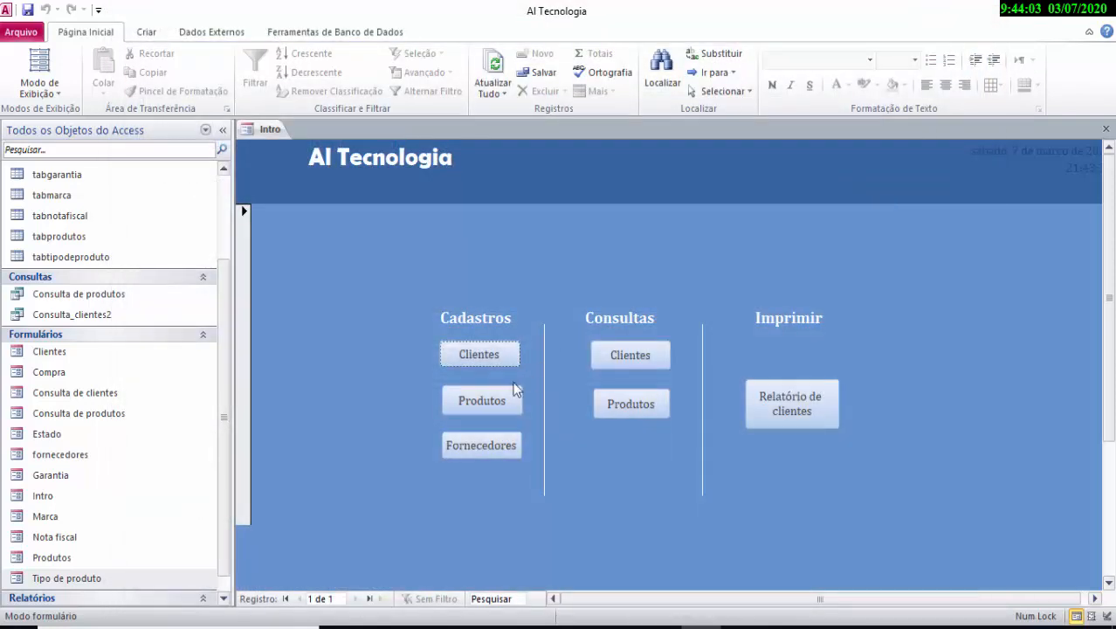
# Test the Produtos and Fornecedores buttons under Cadastros, closing each form after it opens.
pyautogui.click(494, 406)
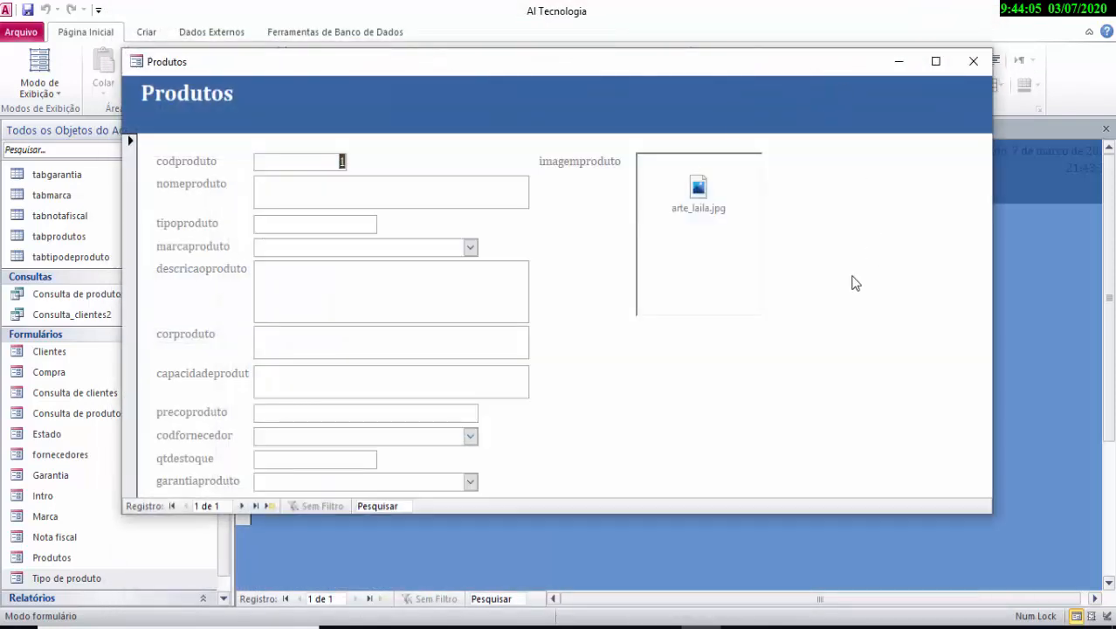
pyautogui.click(973, 62)
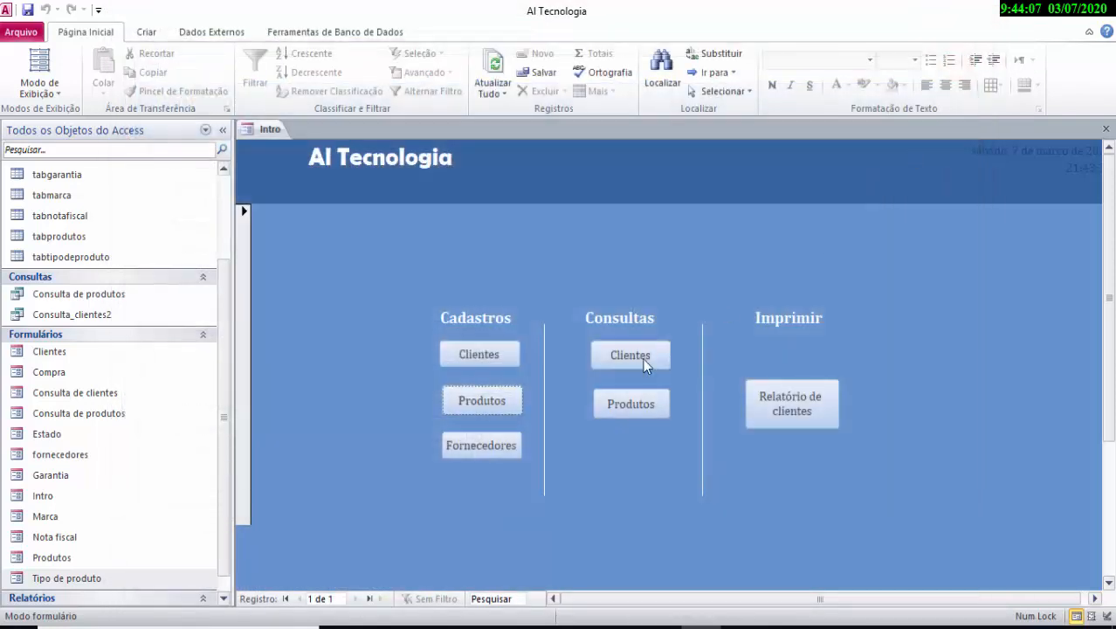
pyautogui.click(514, 444)
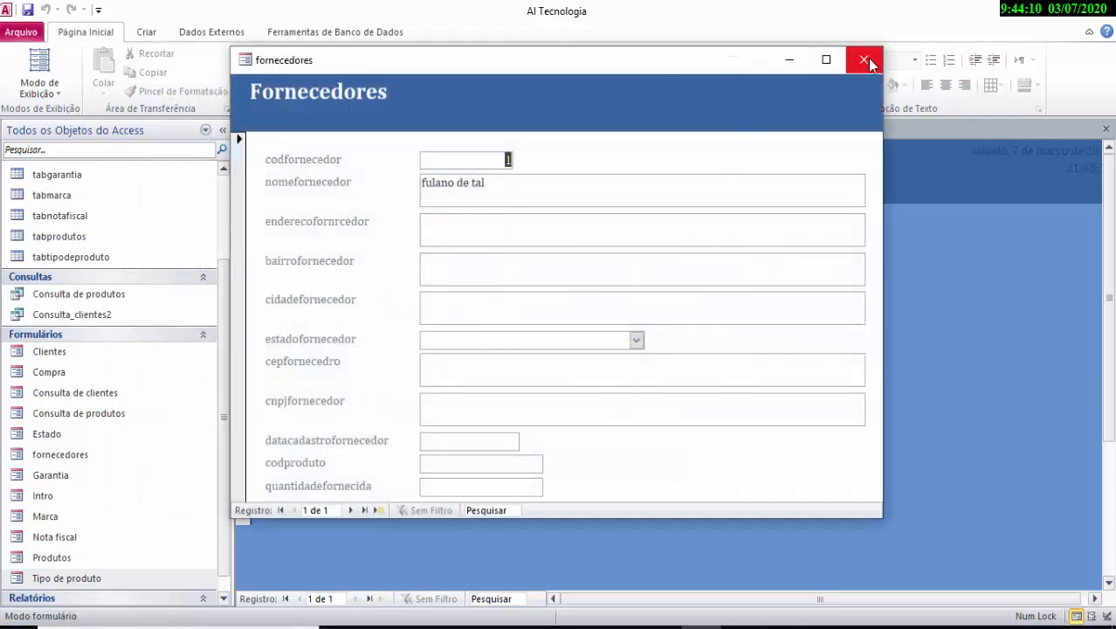
pyautogui.click(866, 59)
# Test the Clientes and Produtos buttons under Consultas with the name parameter left blank, closing each query form after it opens.
pyautogui.click(650, 349)
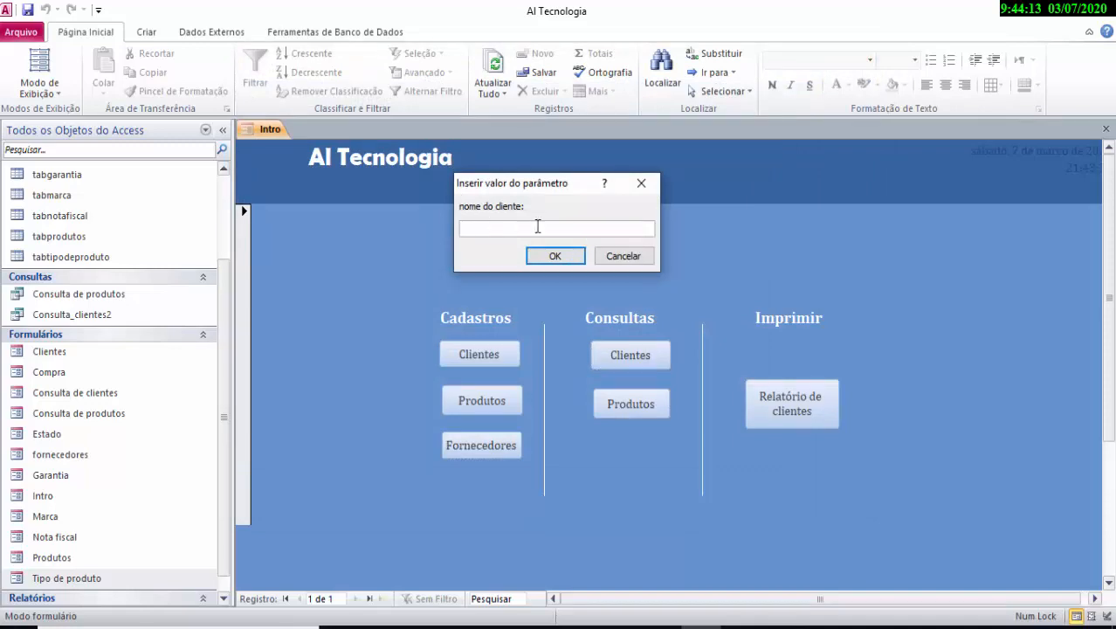
pyautogui.click(535, 258)
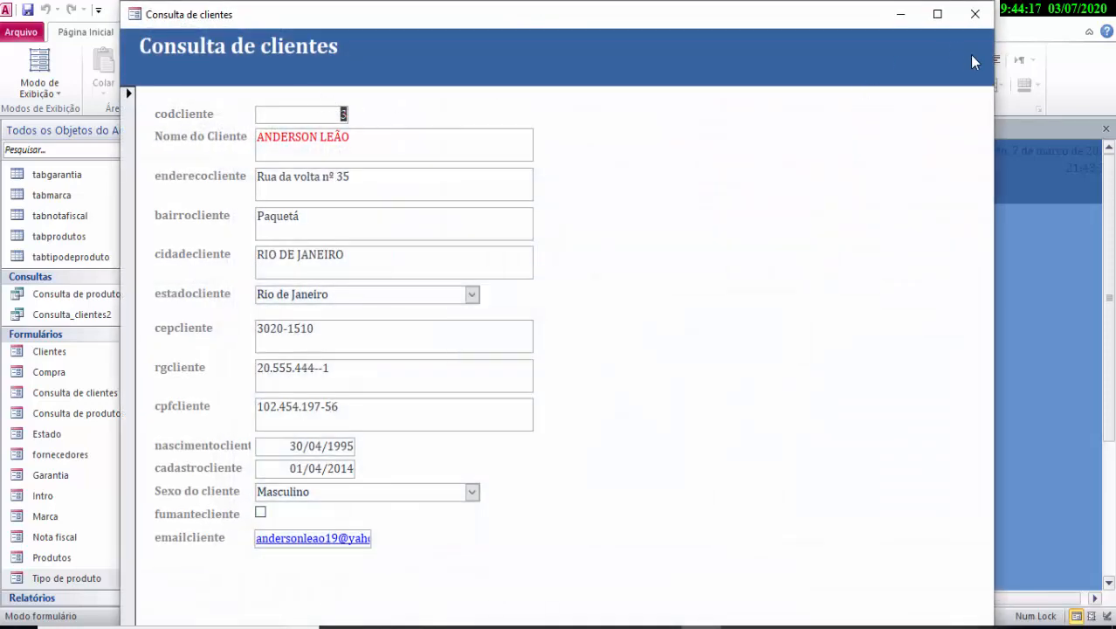
pyautogui.click(975, 14)
pyautogui.click(663, 408)
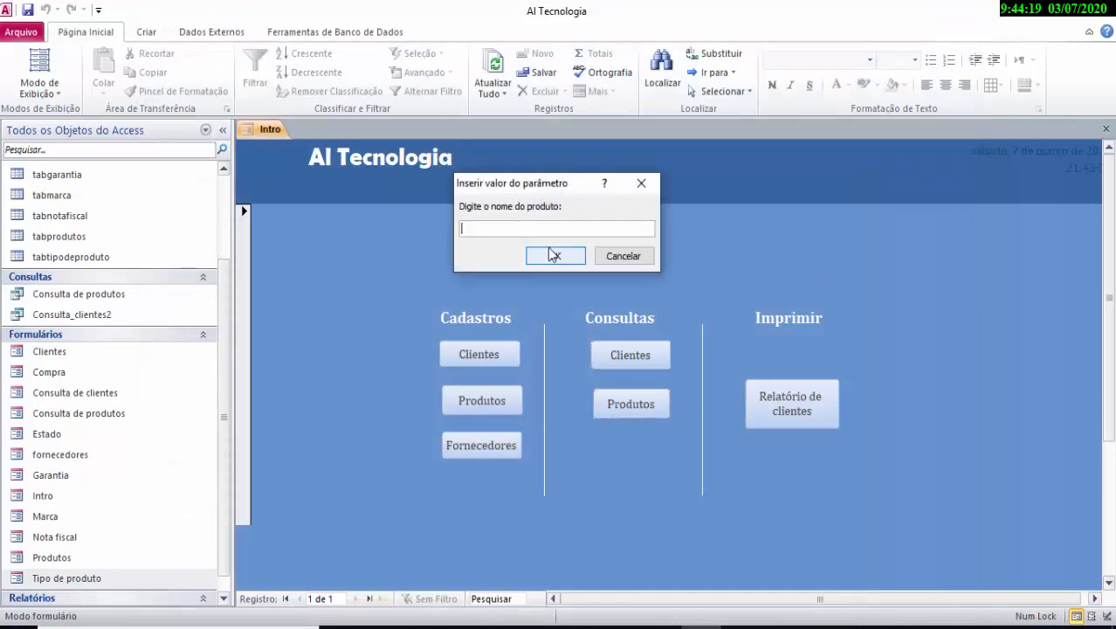
pyautogui.click(553, 253)
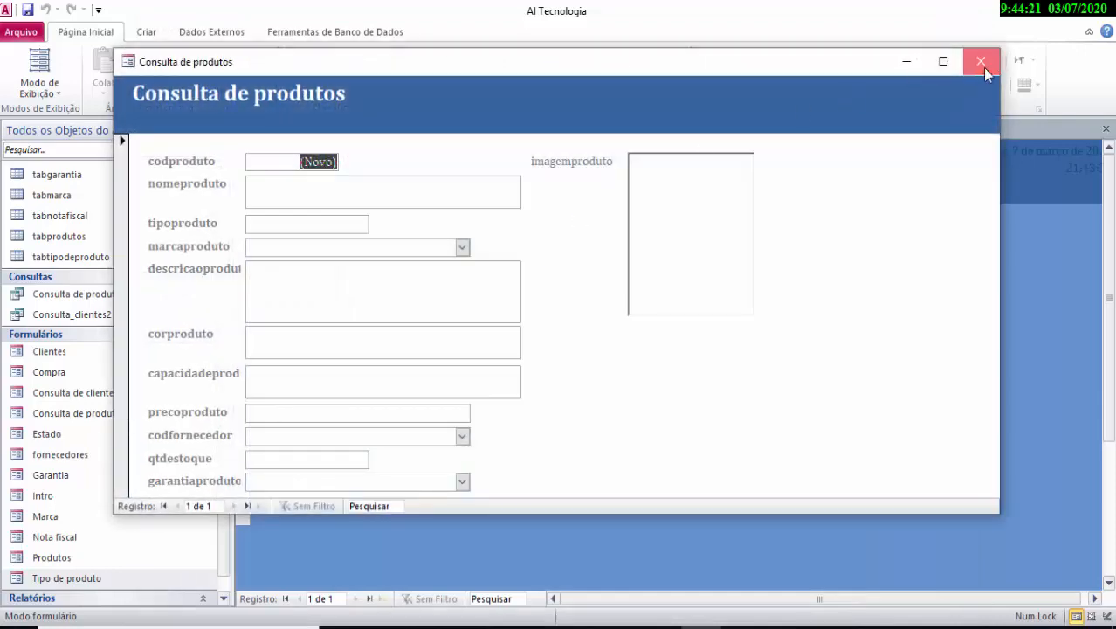
pyautogui.click(981, 64)
# Test the Relatório de clientes button with a blank client name, dismiss the print dialog and close the rel_clientes2 preview.
pyautogui.click(782, 405)
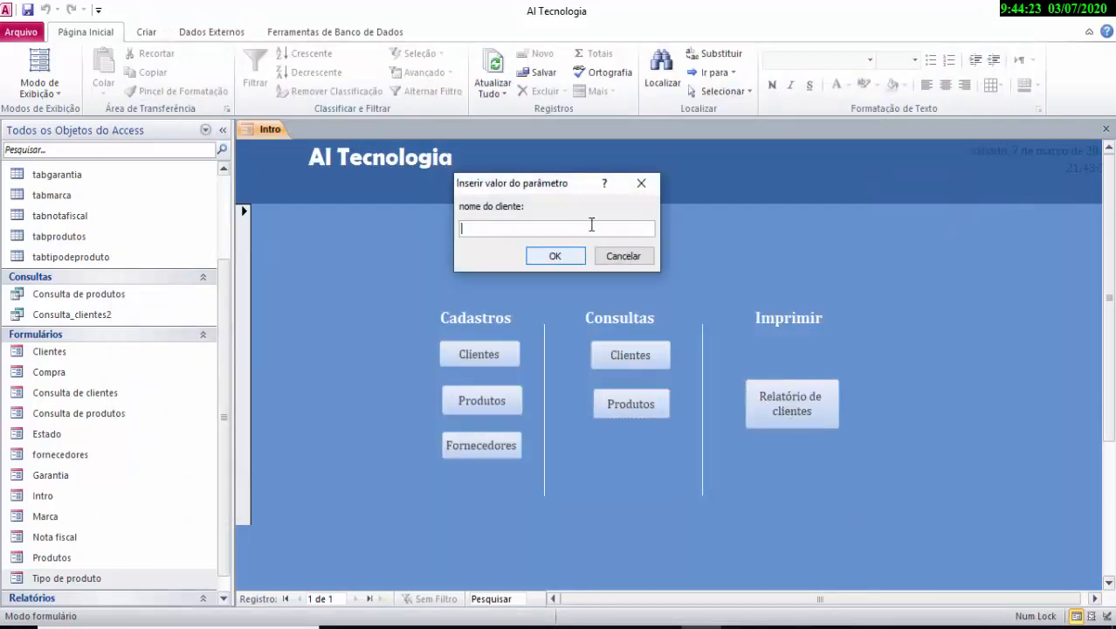
pyautogui.click(557, 254)
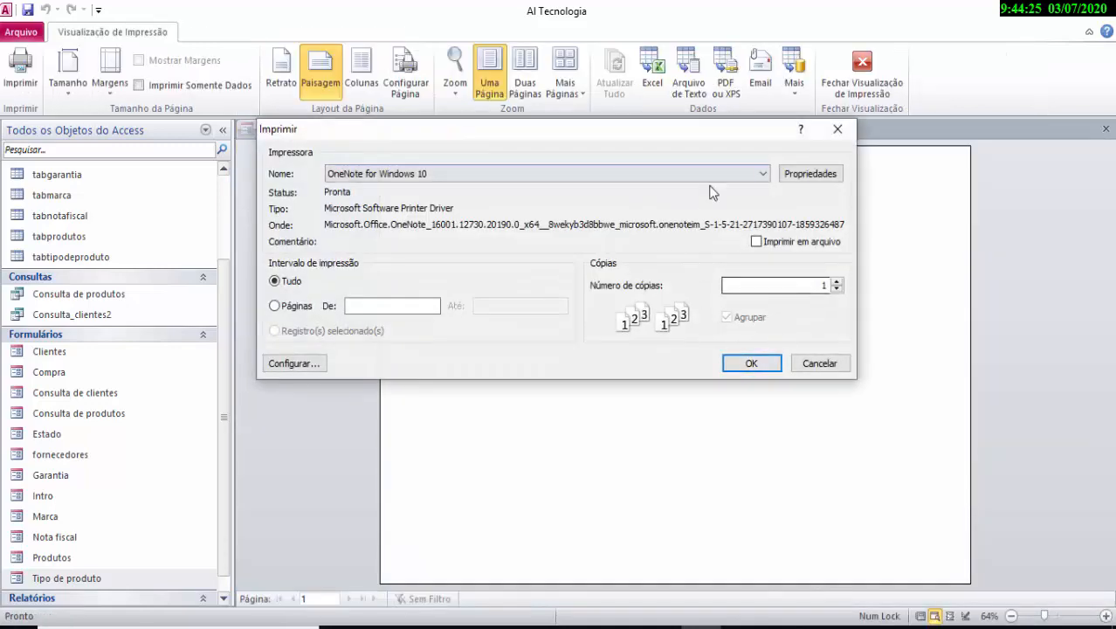
pyautogui.moveTo(593, 137); pyautogui.dragTo(812, 308)
pyautogui.moveTo(644, 240); pyautogui.dragTo(657, 196)
pyautogui.click(876, 427)
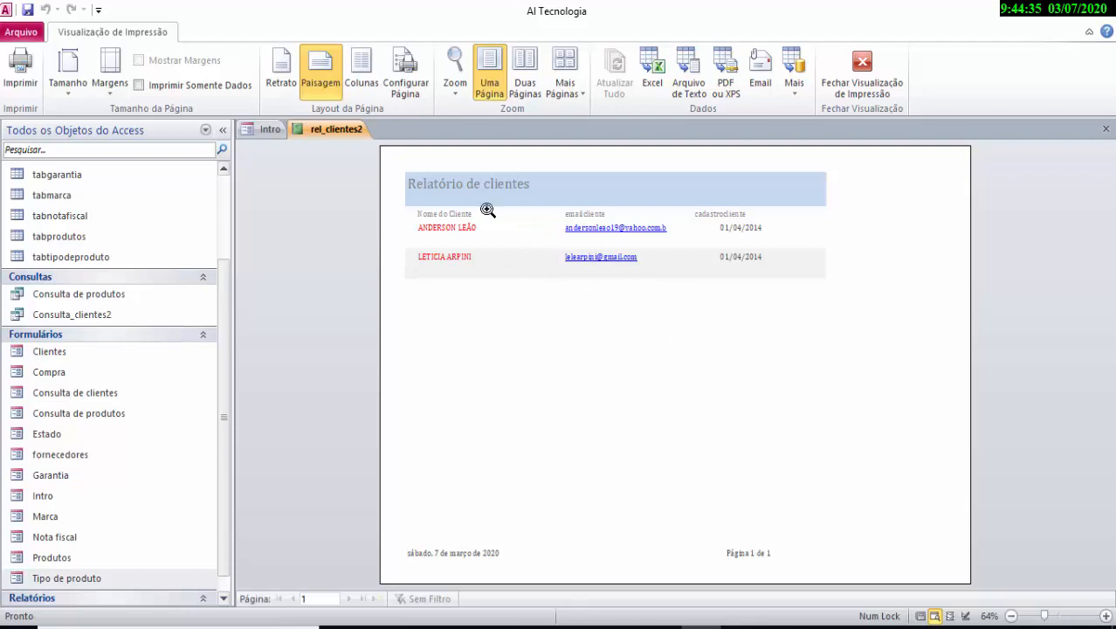
pyautogui.rightClick(320, 127)
pyautogui.click(358, 154)
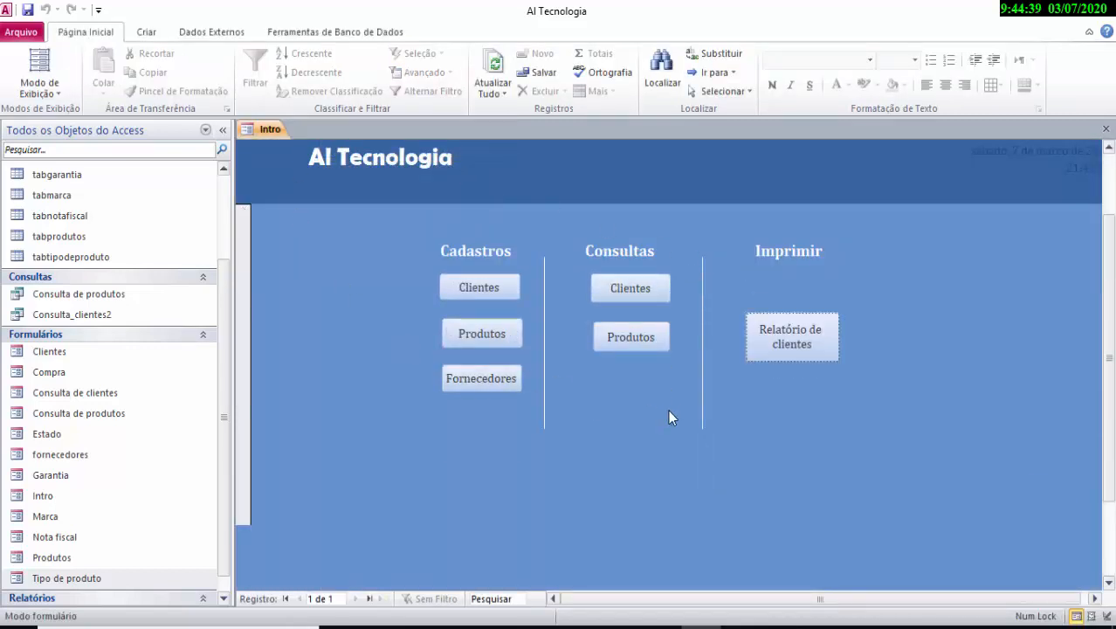
# Test the Fechar button by closing the Intro form with it, and reopen Intro.
pyautogui.scroll(-1, 849, 413)
pyautogui.scroll(2, 849, 413)
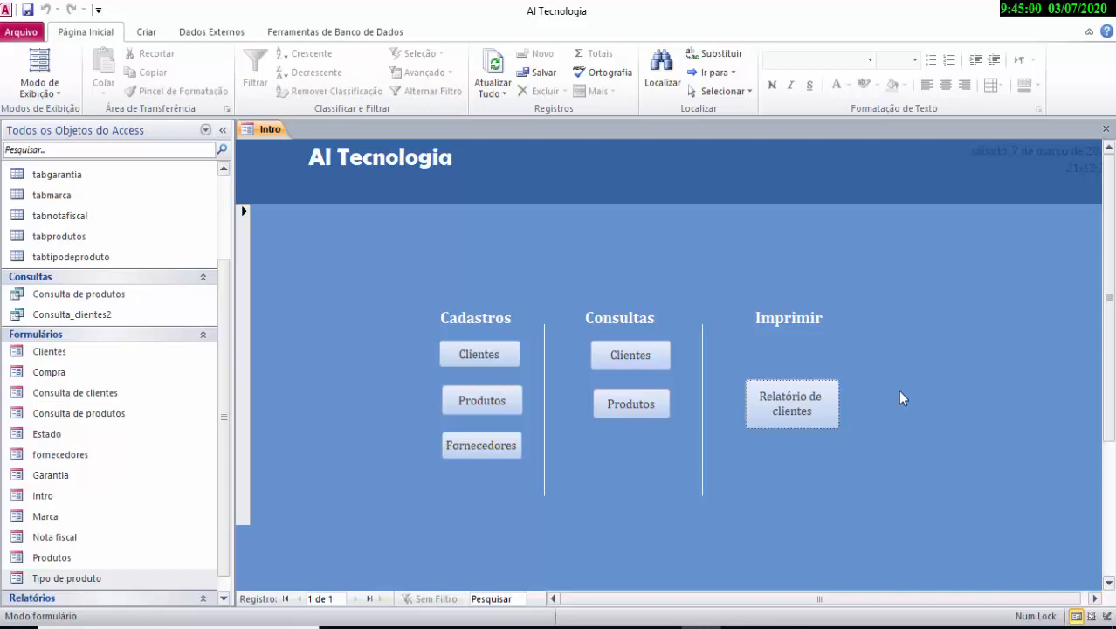
pyautogui.scroll(-2, 902, 398)
pyautogui.scroll(1, 901, 397)
pyautogui.scroll(-1, 898, 389)
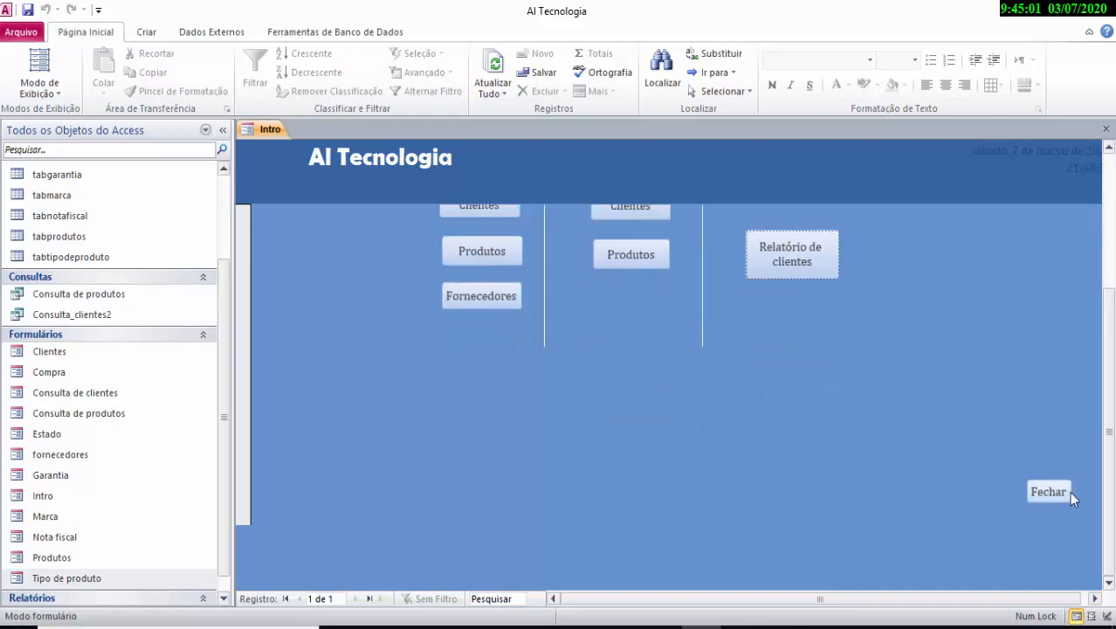
pyautogui.click(1054, 494)
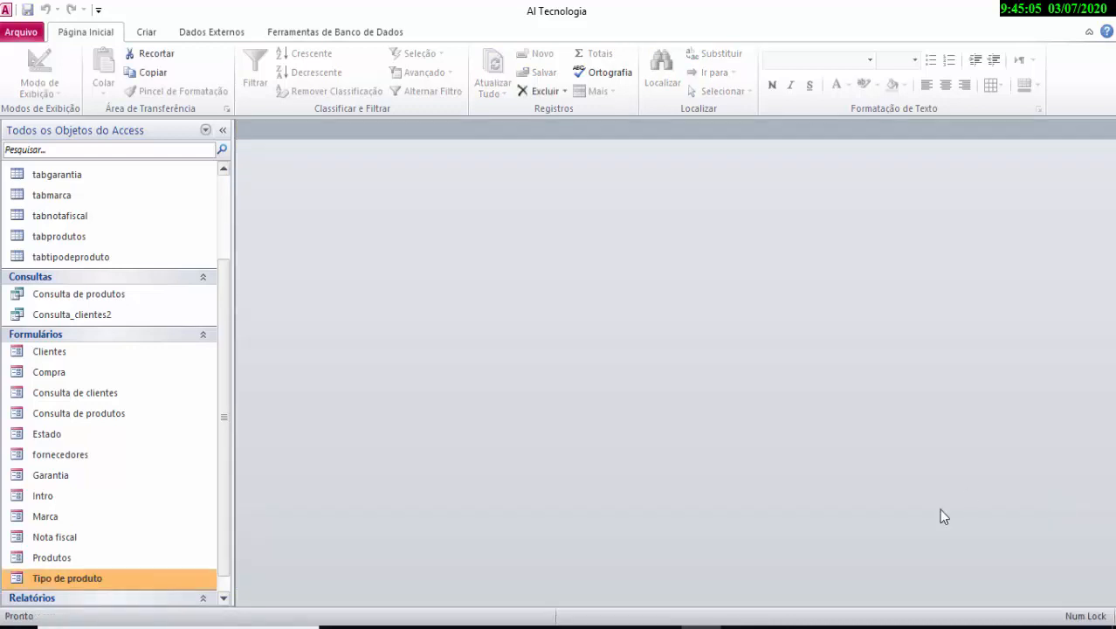
pyautogui.doubleClick(27, 496)
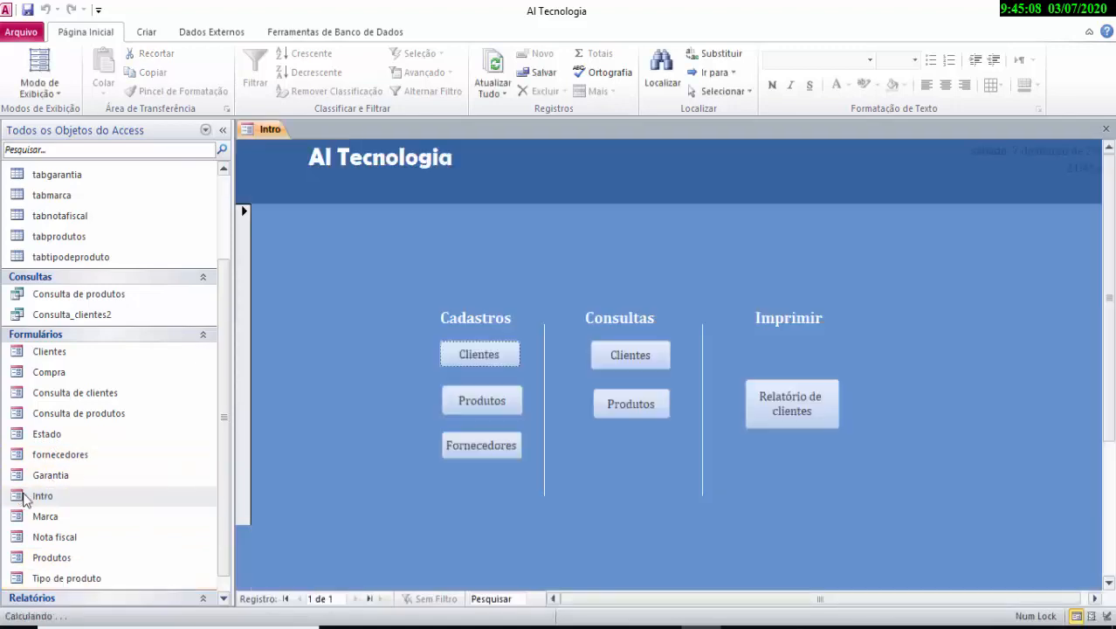